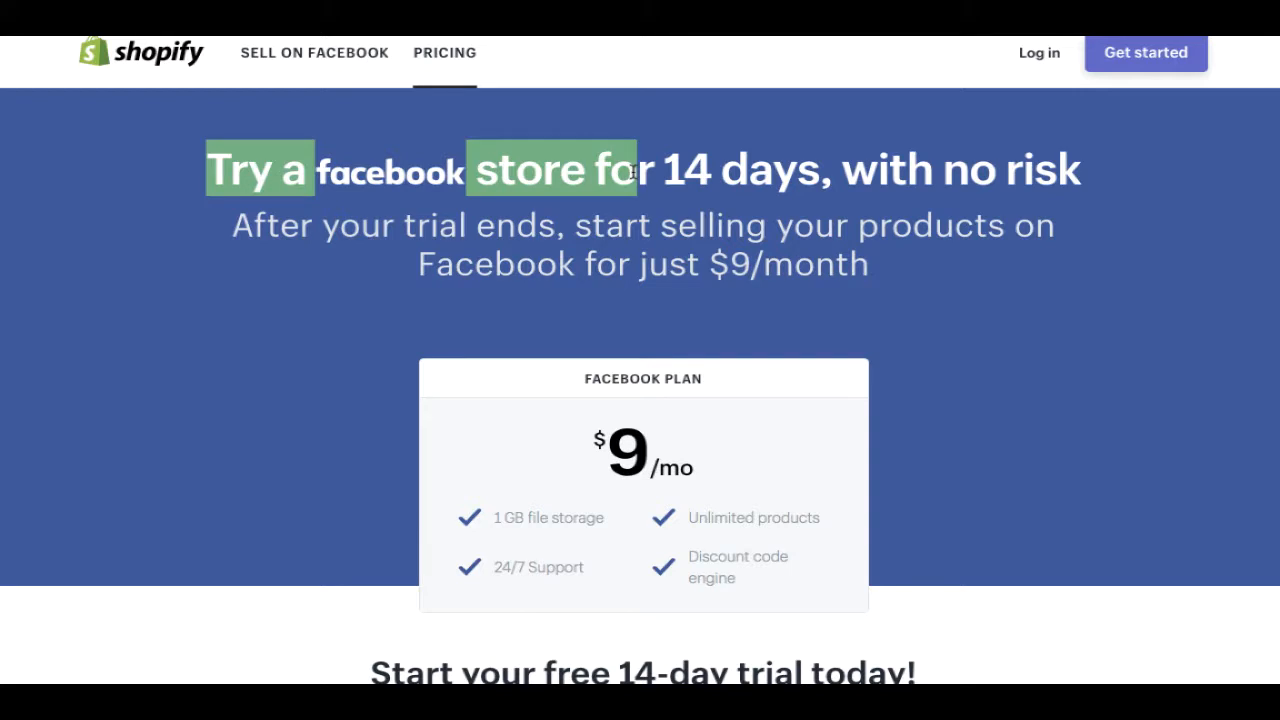
- Read through Shopify's page, including the discounted-plans answer
{"action": "left_click", "coordinate": [522, 175]}
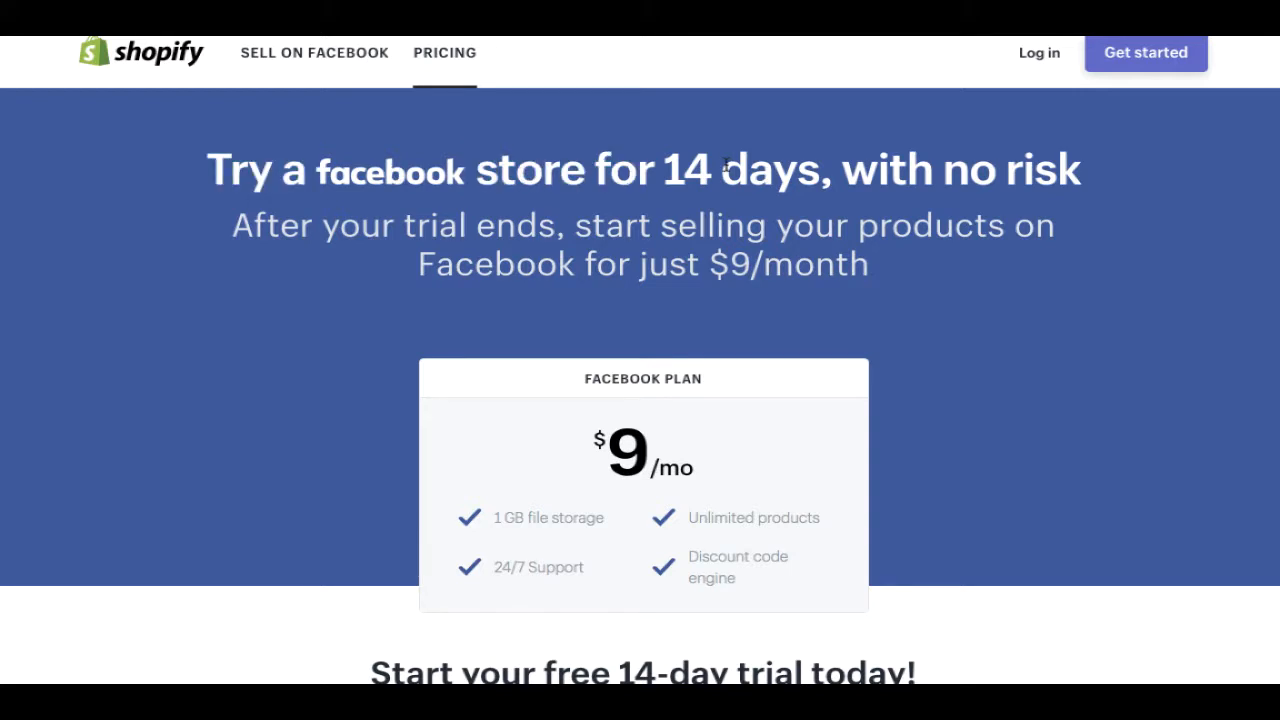
{"action": "scroll", "coordinate": [726, 212], "scroll_direction": "down", "scroll_amount": 1}
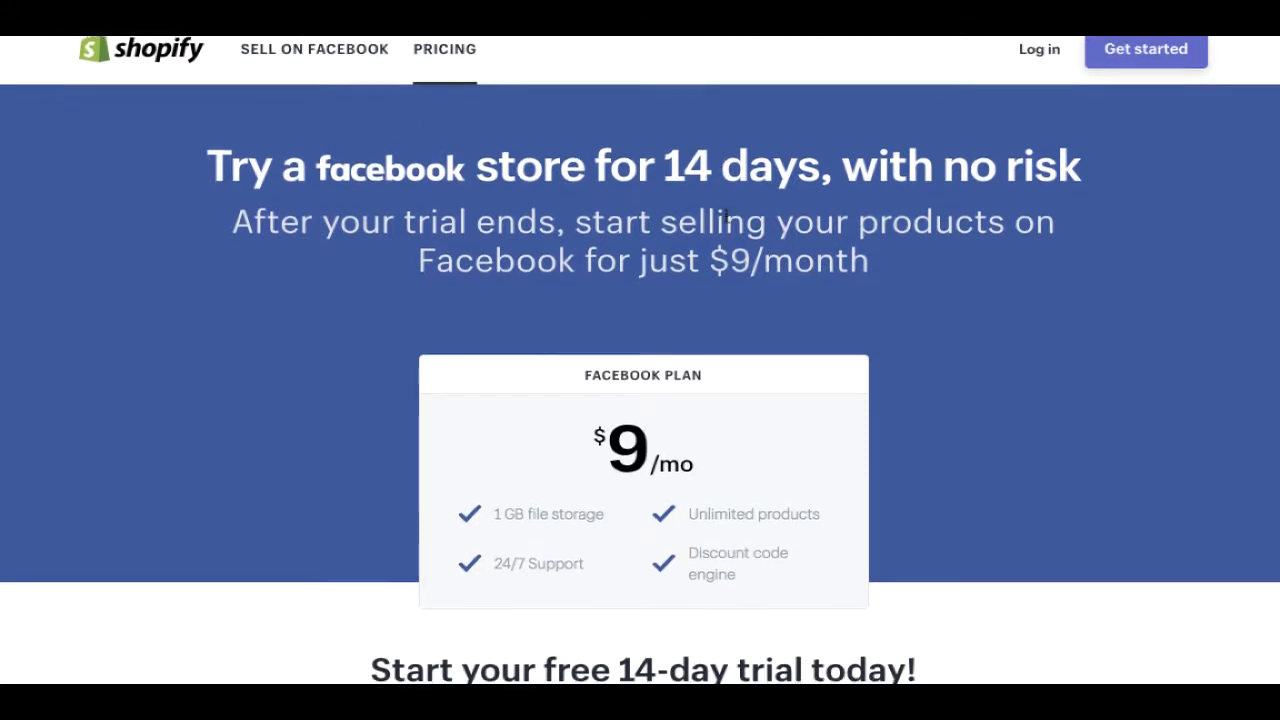
{"action": "scroll", "coordinate": [784, 272], "scroll_direction": "up", "scroll_amount": 1}
{"action": "scroll", "coordinate": [1260, 285], "scroll_direction": "down", "scroll_amount": 3}
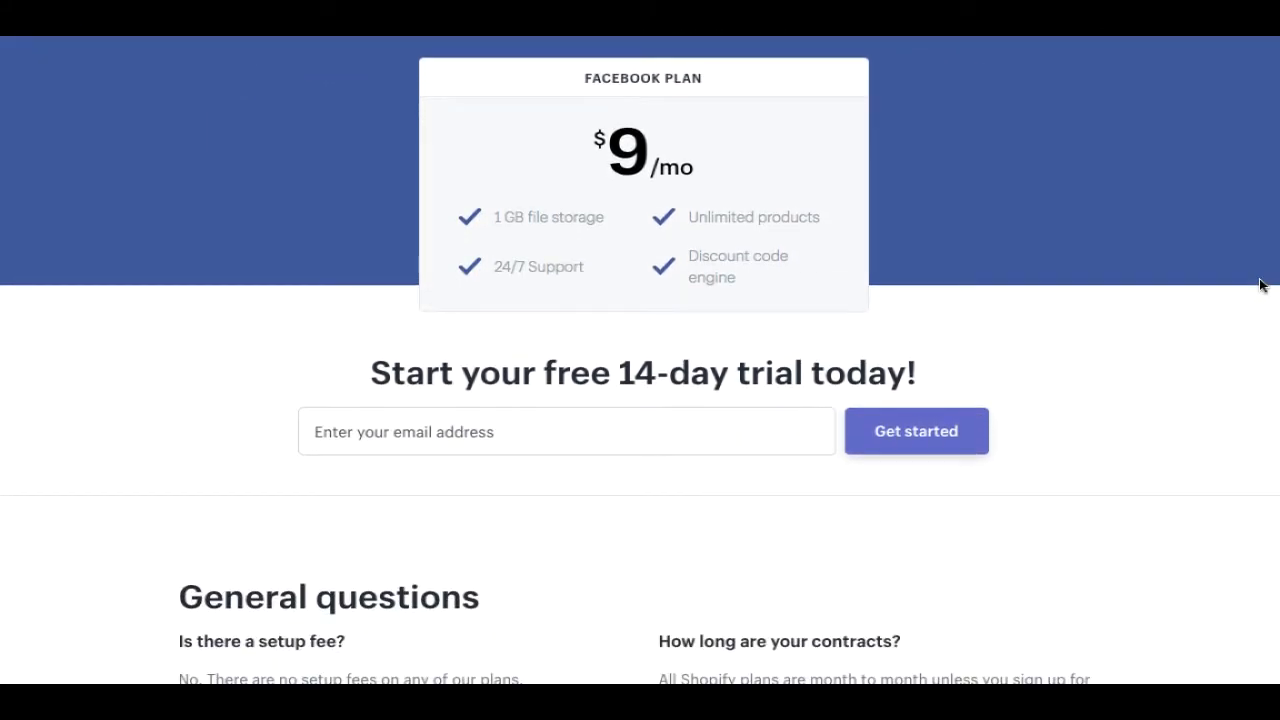
{"action": "scroll", "coordinate": [1260, 285], "scroll_direction": "down", "scroll_amount": 1}
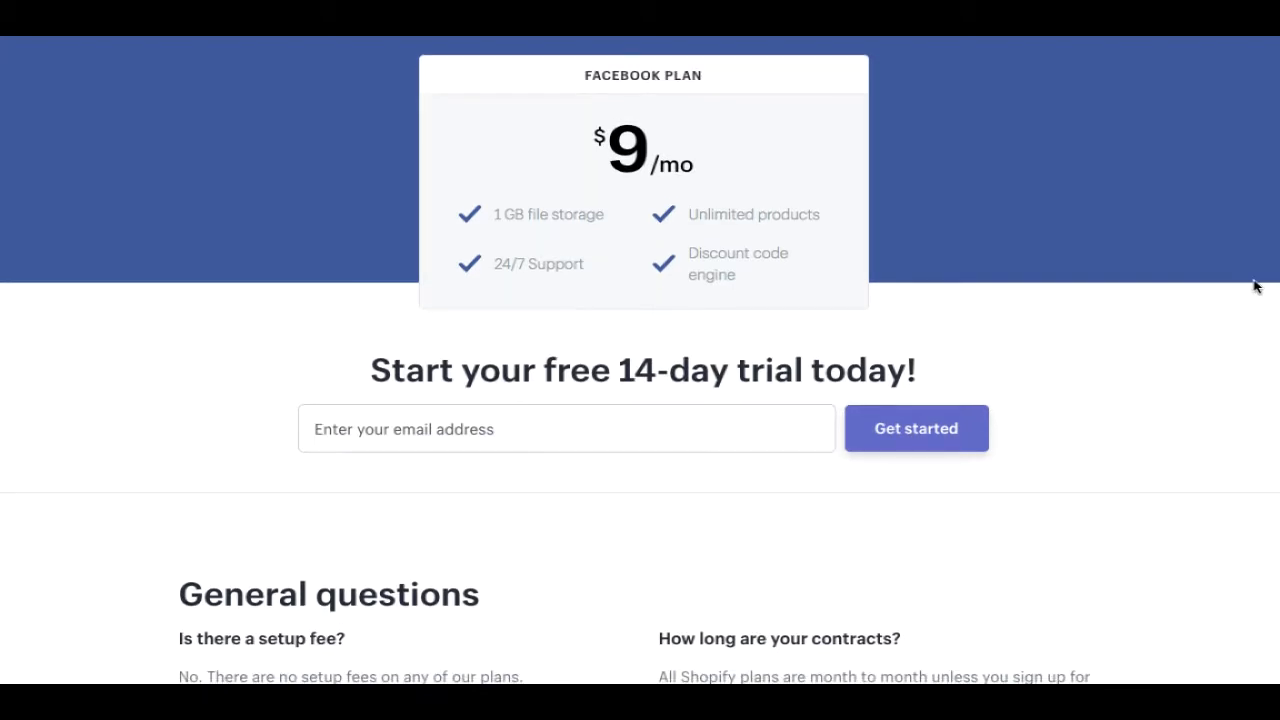
{"action": "scroll", "coordinate": [1256, 293], "scroll_direction": "down", "scroll_amount": 4}
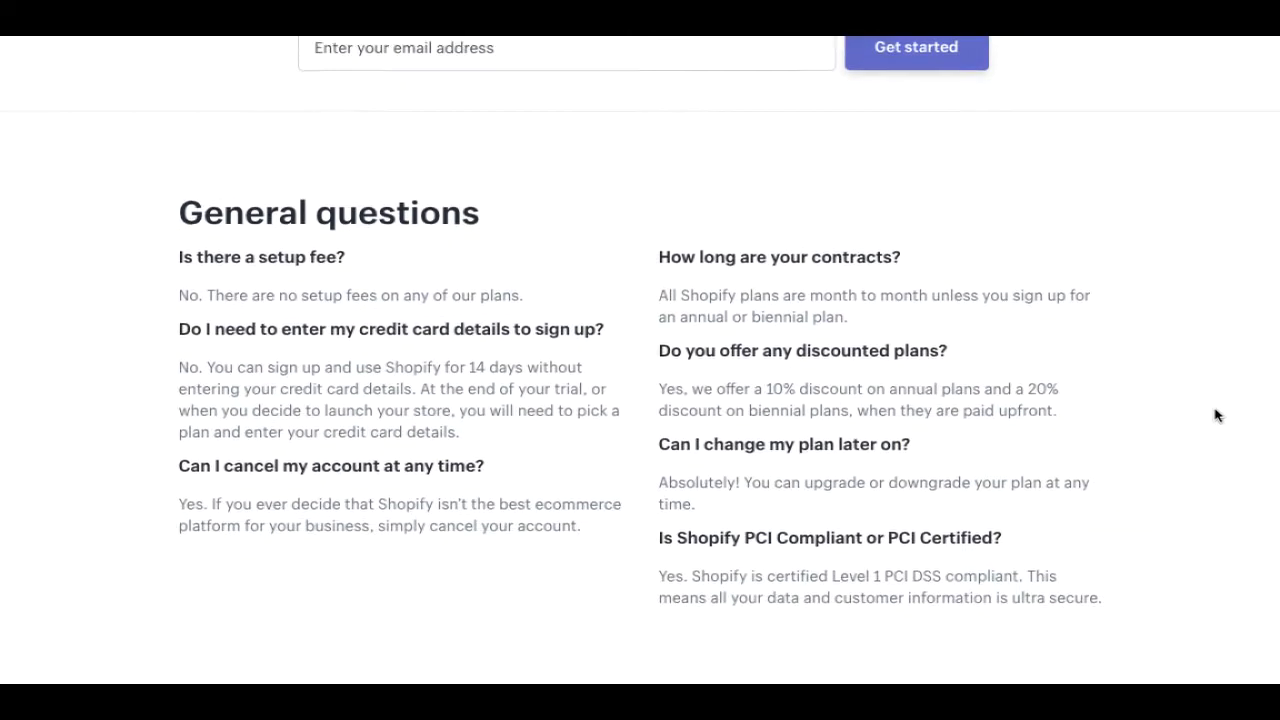
{"action": "left_click_drag", "start_coordinate": [1088, 337], "coordinate": [1062, 265]}
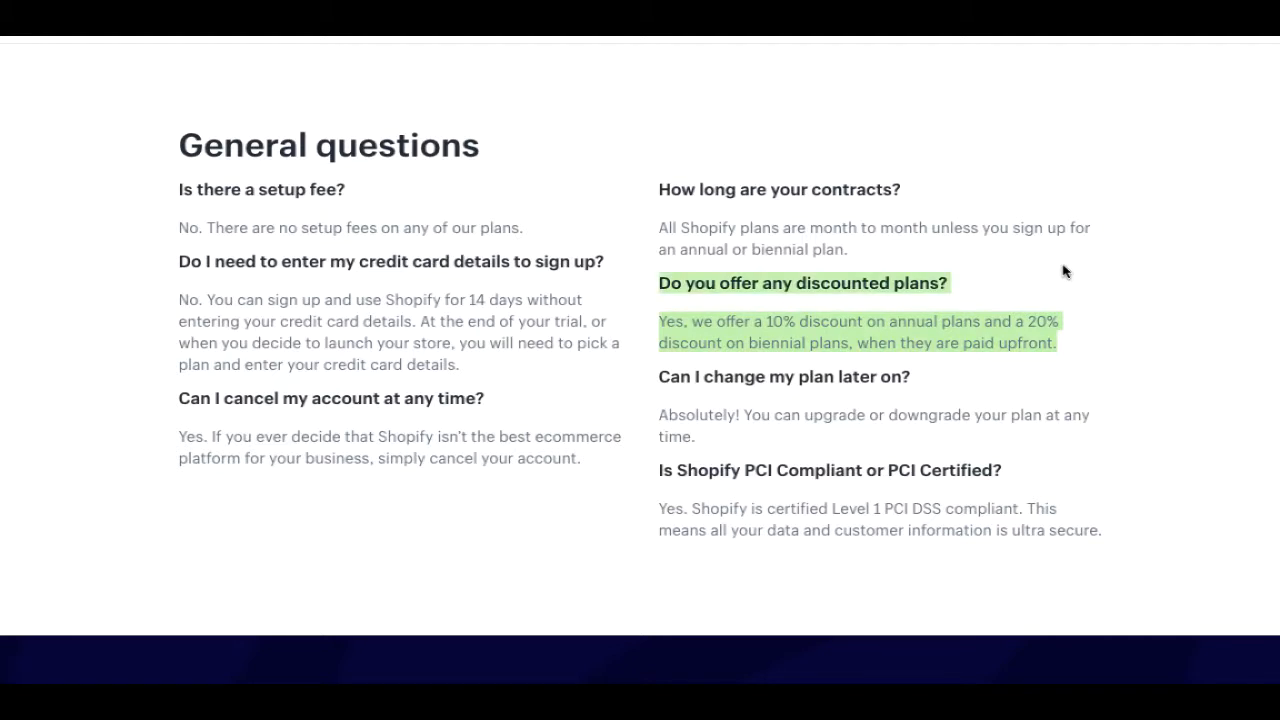
{"action": "scroll", "coordinate": [1062, 263], "scroll_direction": "down", "scroll_amount": 1}
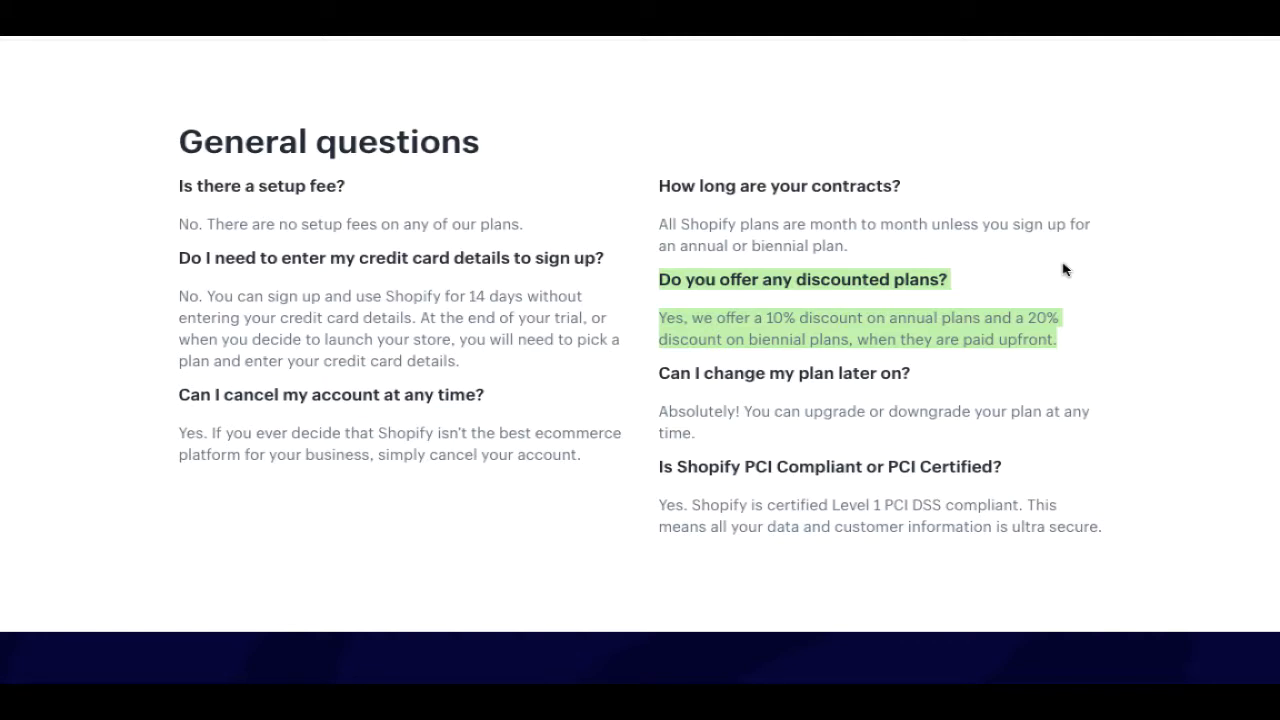
{"action": "left_click", "coordinate": [1066, 344]}
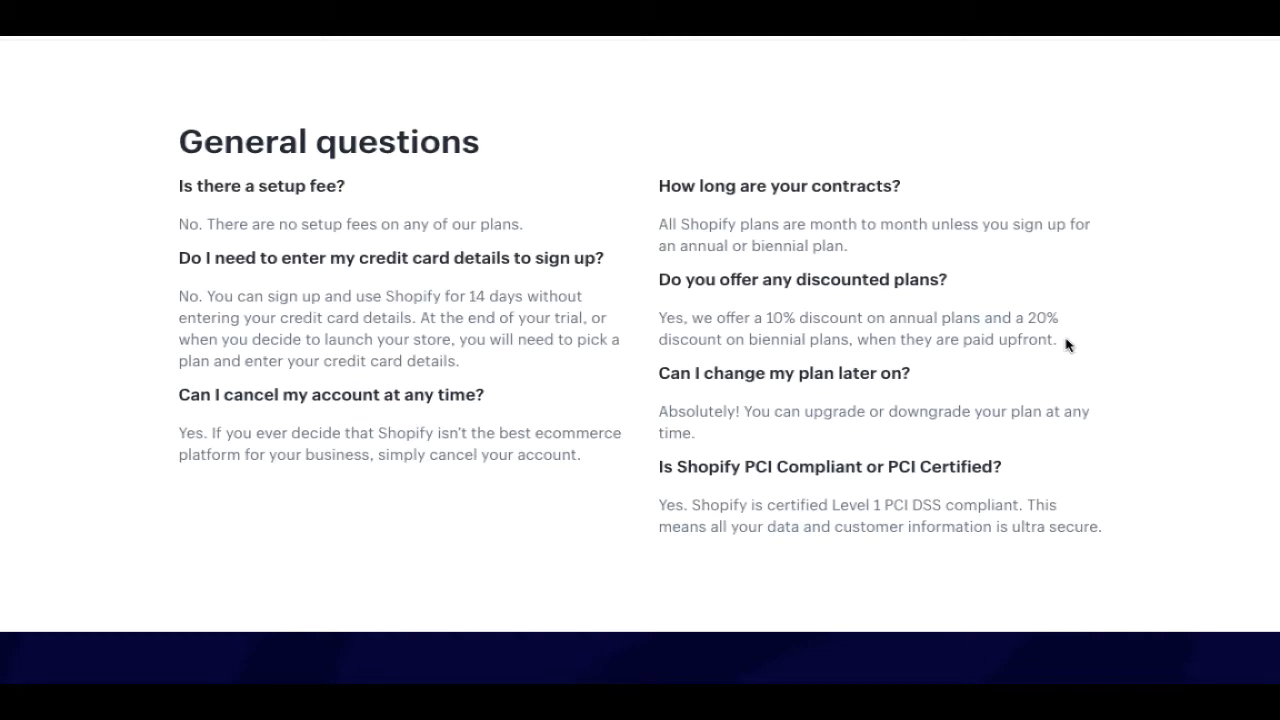
{"action": "scroll", "coordinate": [640, 360], "scroll_direction": "up", "scroll_amount": 10}
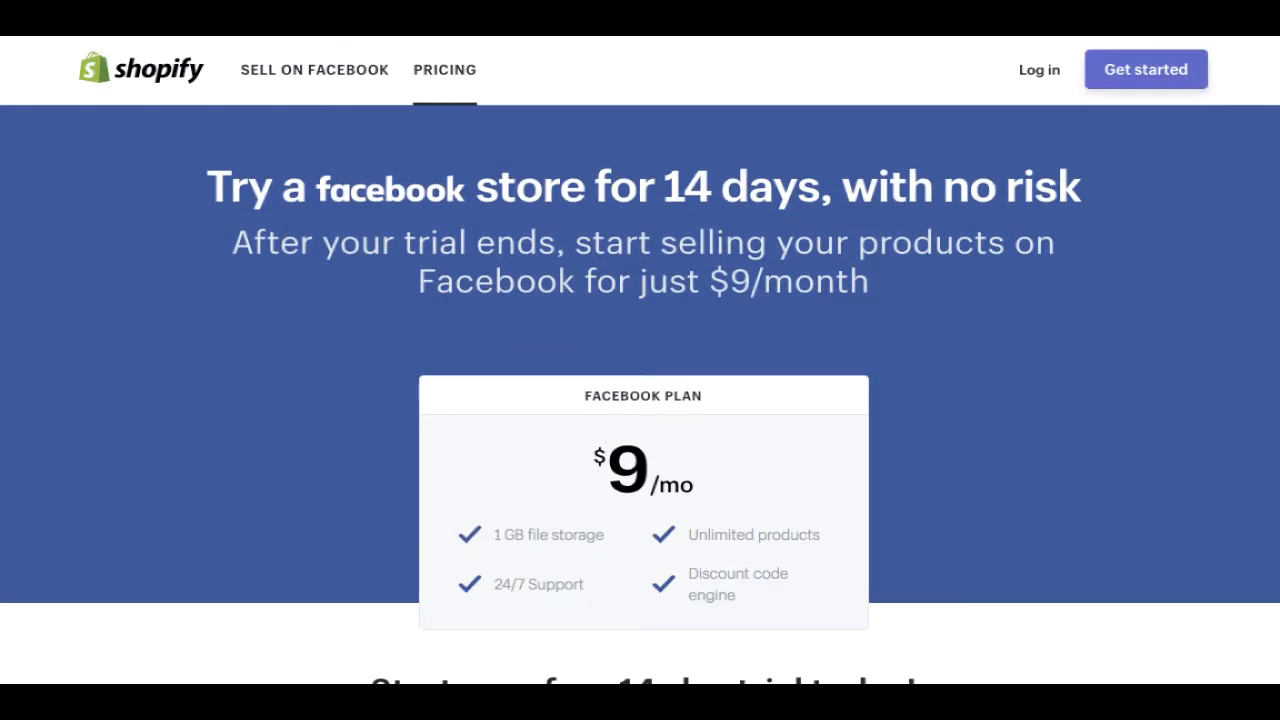
- Open Shopify's Sell on Facebook page and scroll to the signup form's store-name field
{"action": "left_click", "coordinate": [350, 78]}
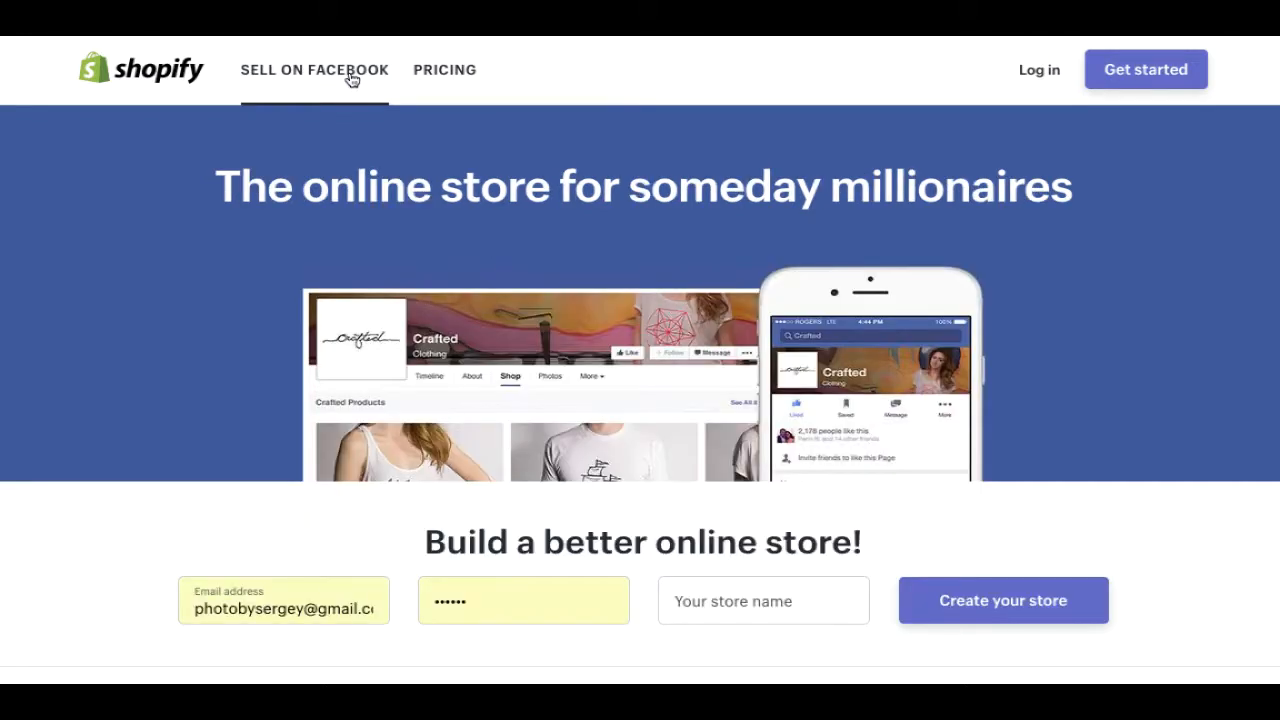
{"action": "scroll", "coordinate": [640, 360], "scroll_direction": "down", "scroll_amount": 1}
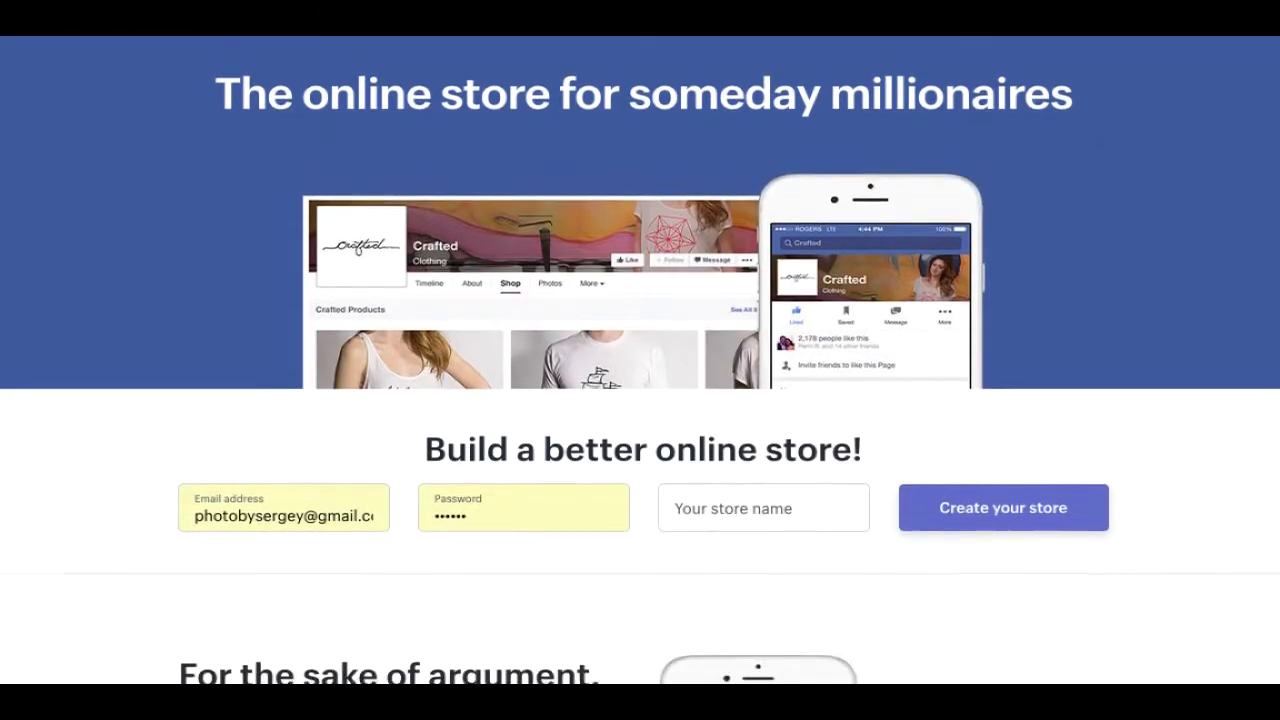
{"action": "scroll", "coordinate": [640, 360], "scroll_direction": "down", "scroll_amount": 1}
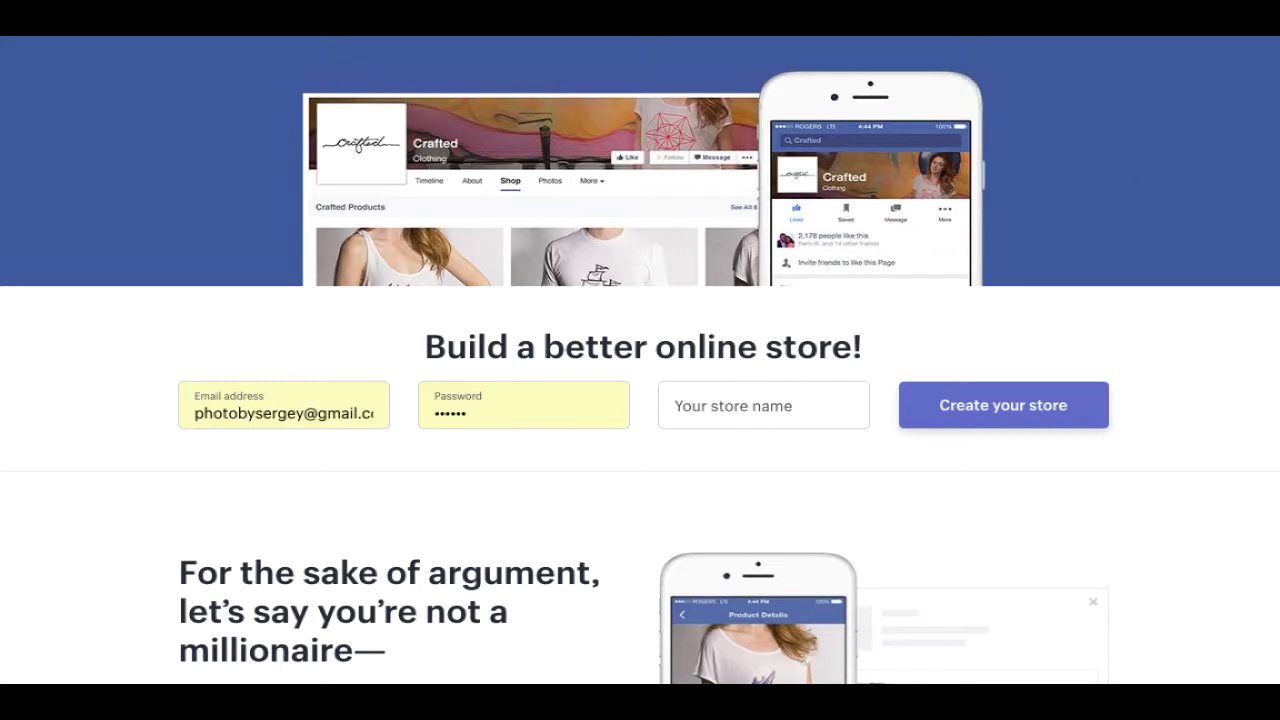
{"action": "scroll", "coordinate": [640, 360], "scroll_direction": "down", "scroll_amount": 4}
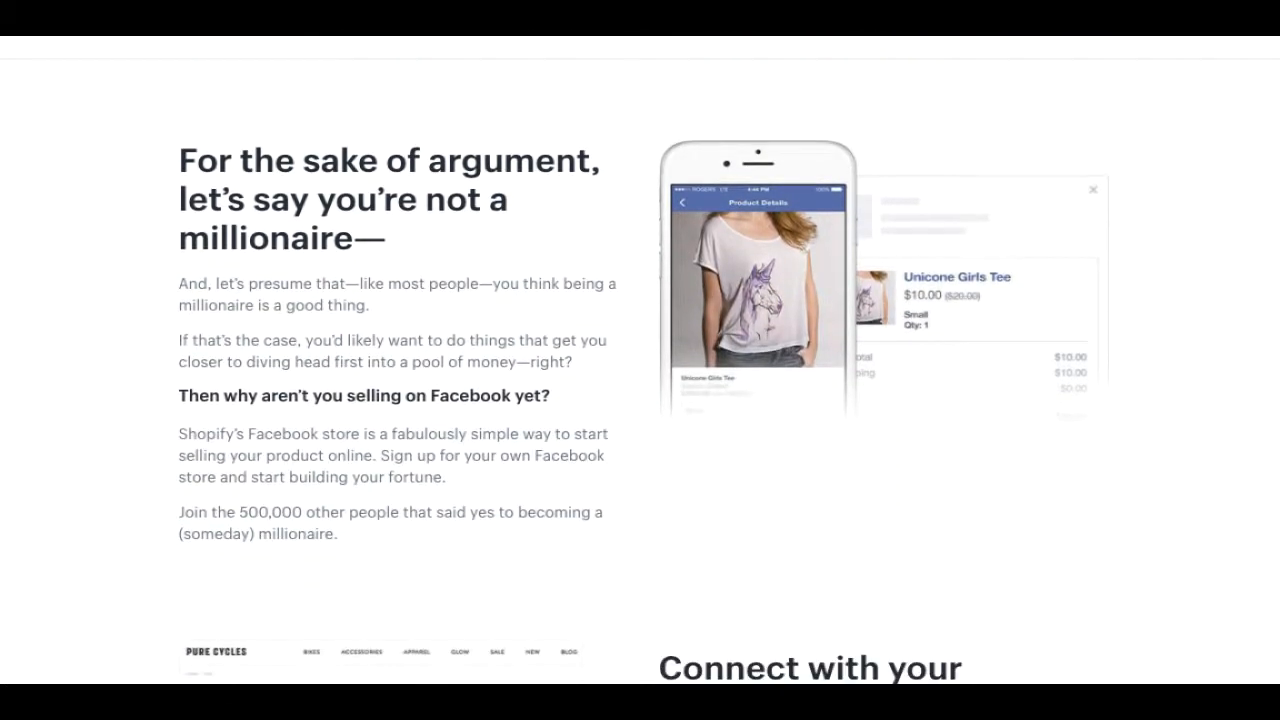
{"action": "scroll", "coordinate": [1278, 235], "scroll_direction": "down", "scroll_amount": 3}
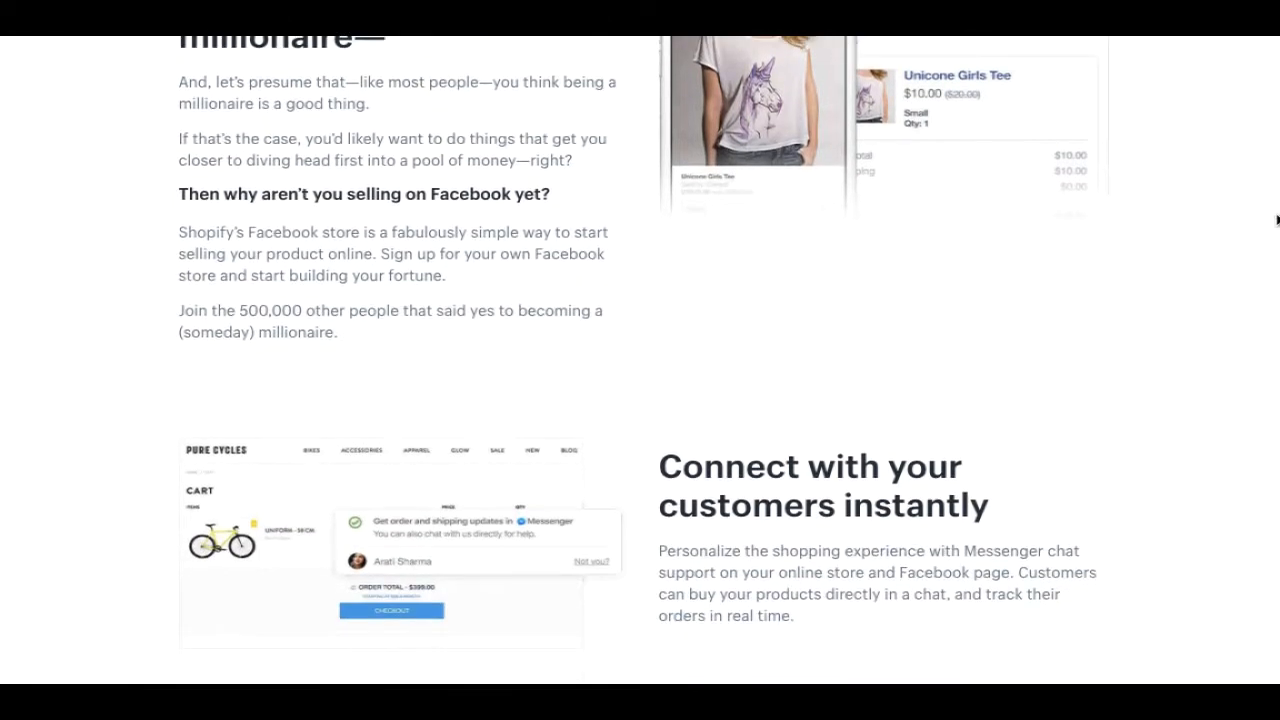
{"action": "left_click_drag", "start_coordinate": [1278, 235], "coordinate": [1278, 243]}
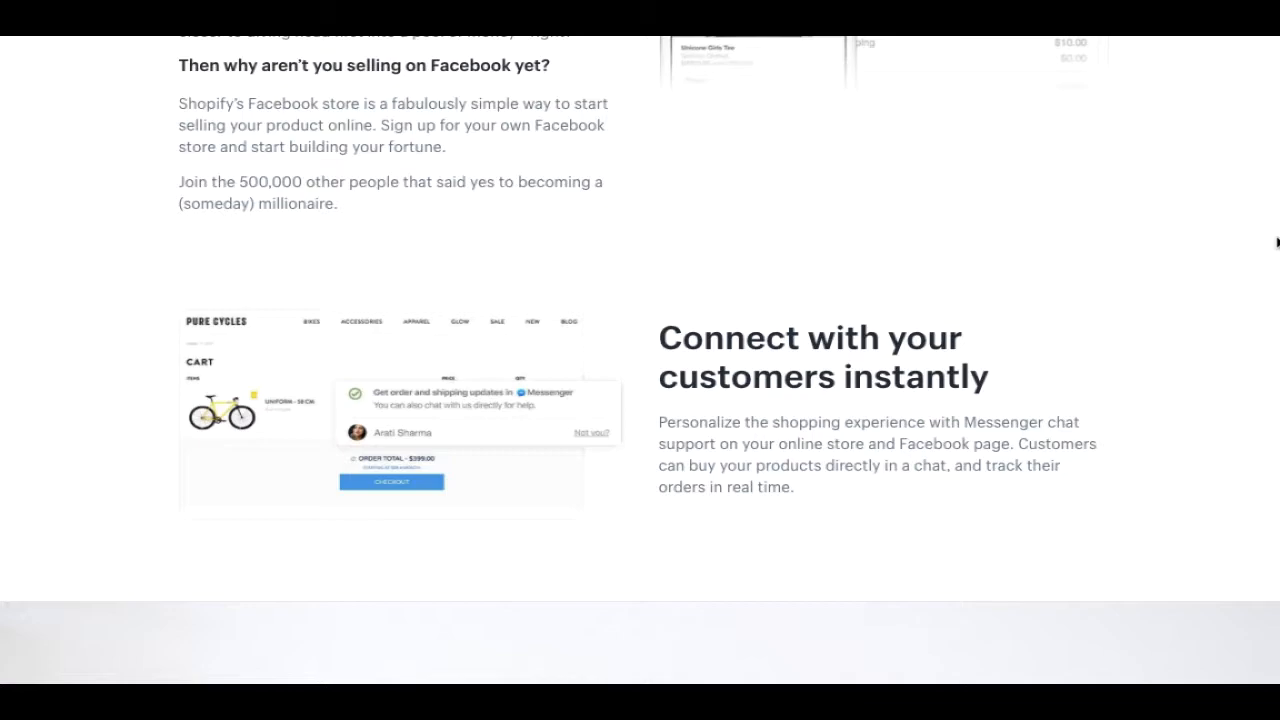
{"action": "left_click_drag", "start_coordinate": [1278, 242], "coordinate": [1207, 496]}
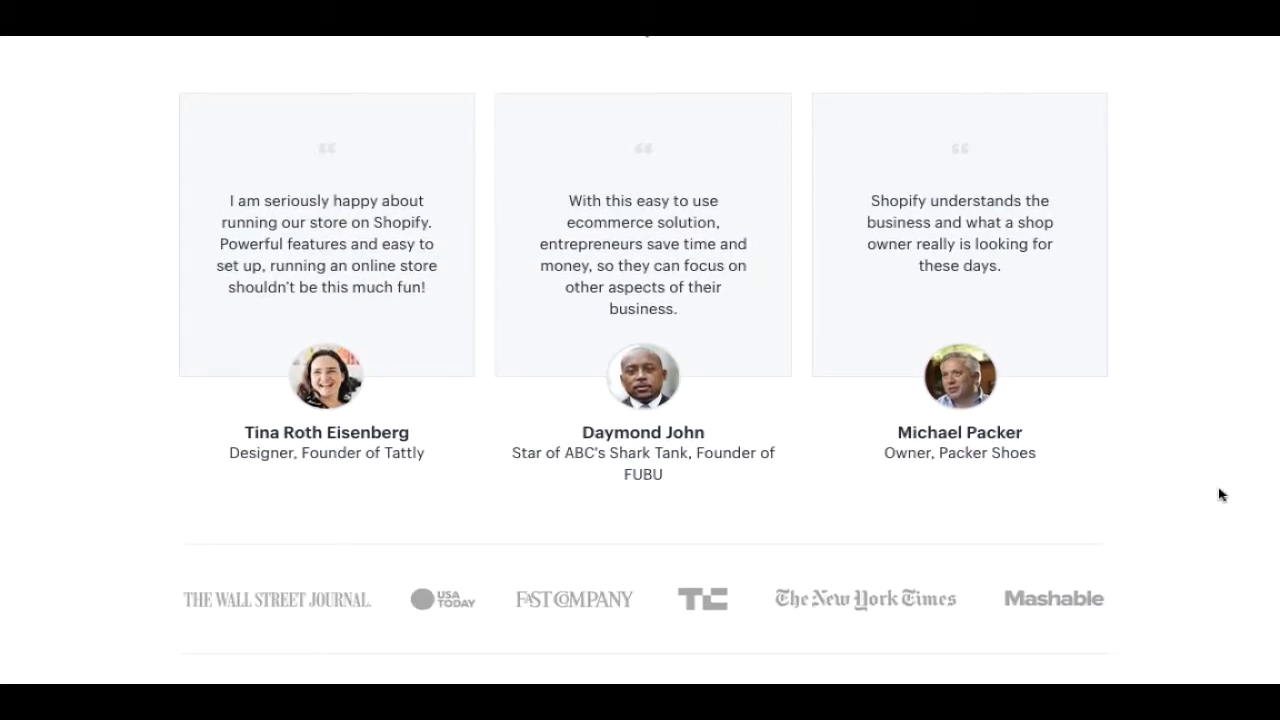
{"action": "scroll", "coordinate": [440, 466], "scroll_direction": "up", "scroll_amount": 1}
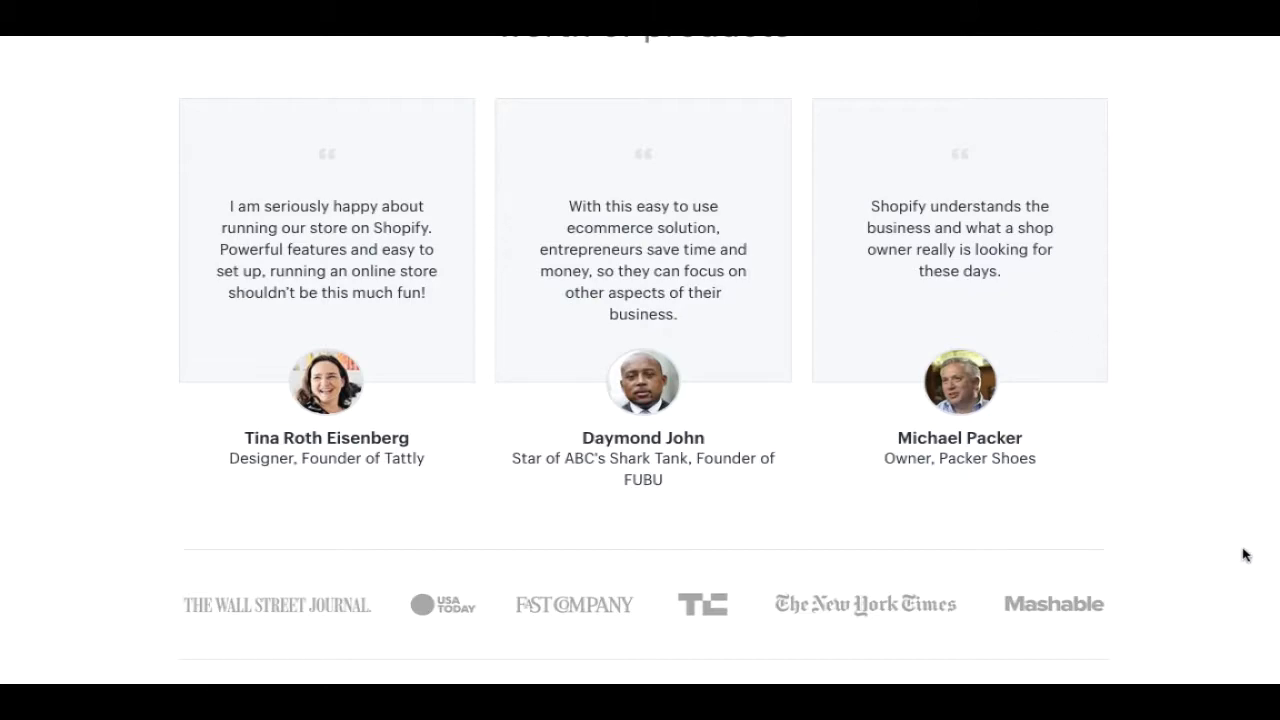
{"action": "scroll", "coordinate": [640, 360], "scroll_direction": "down", "scroll_amount": 2}
{"action": "scroll", "coordinate": [1270, 605], "scroll_direction": "down", "scroll_amount": 4}
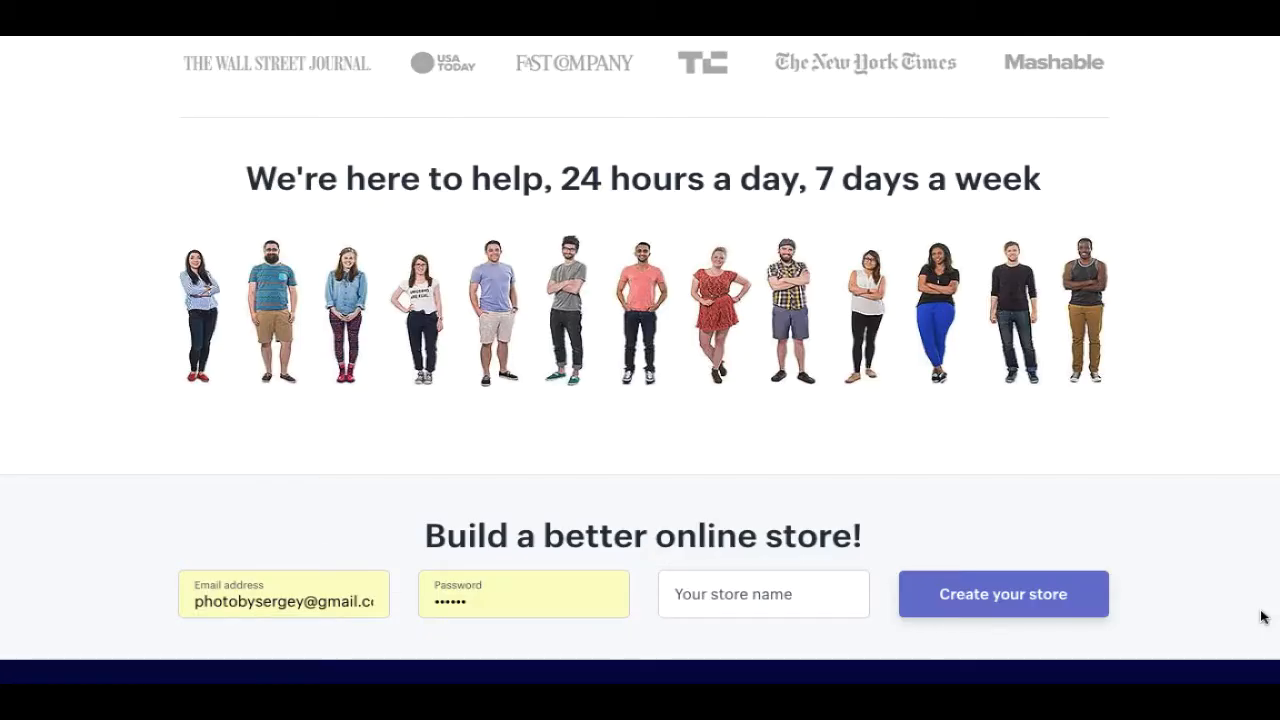
{"action": "scroll", "coordinate": [1265, 611], "scroll_direction": "down", "scroll_amount": 6}
{"action": "scroll", "coordinate": [1266, 214], "scroll_direction": "up", "scroll_amount": 1}
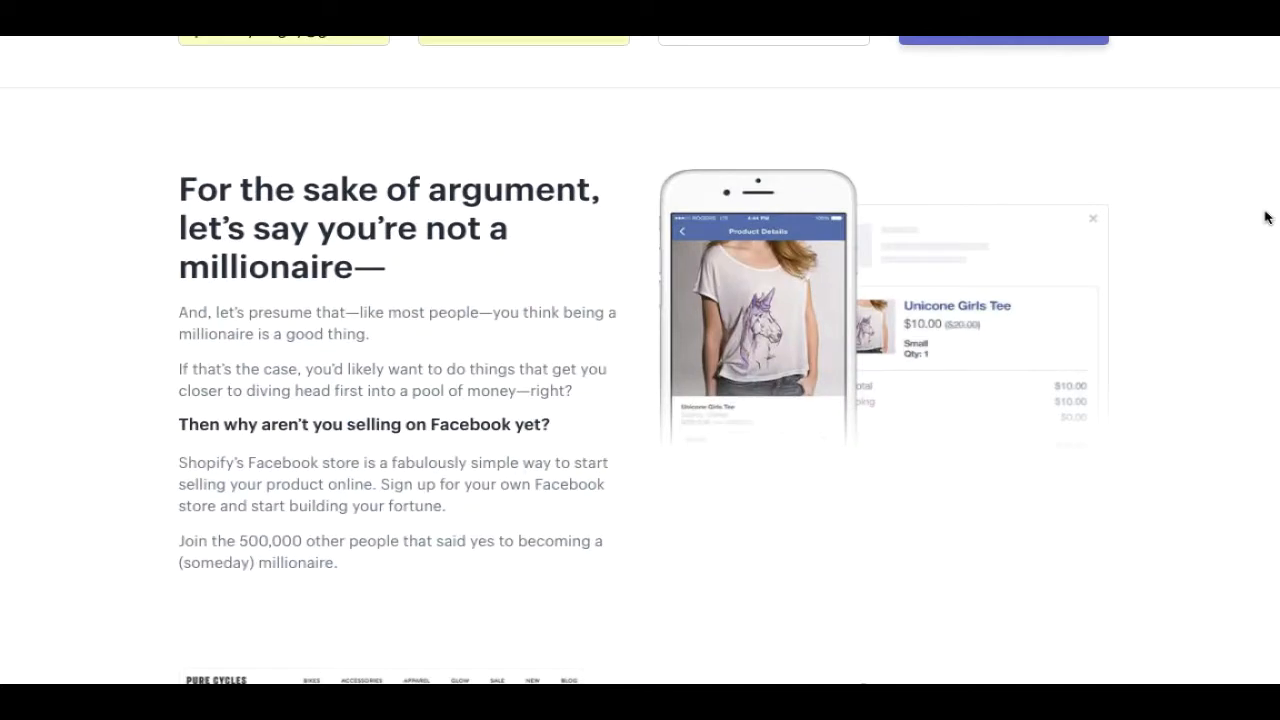
{"action": "left_click", "coordinate": [866, 130]}
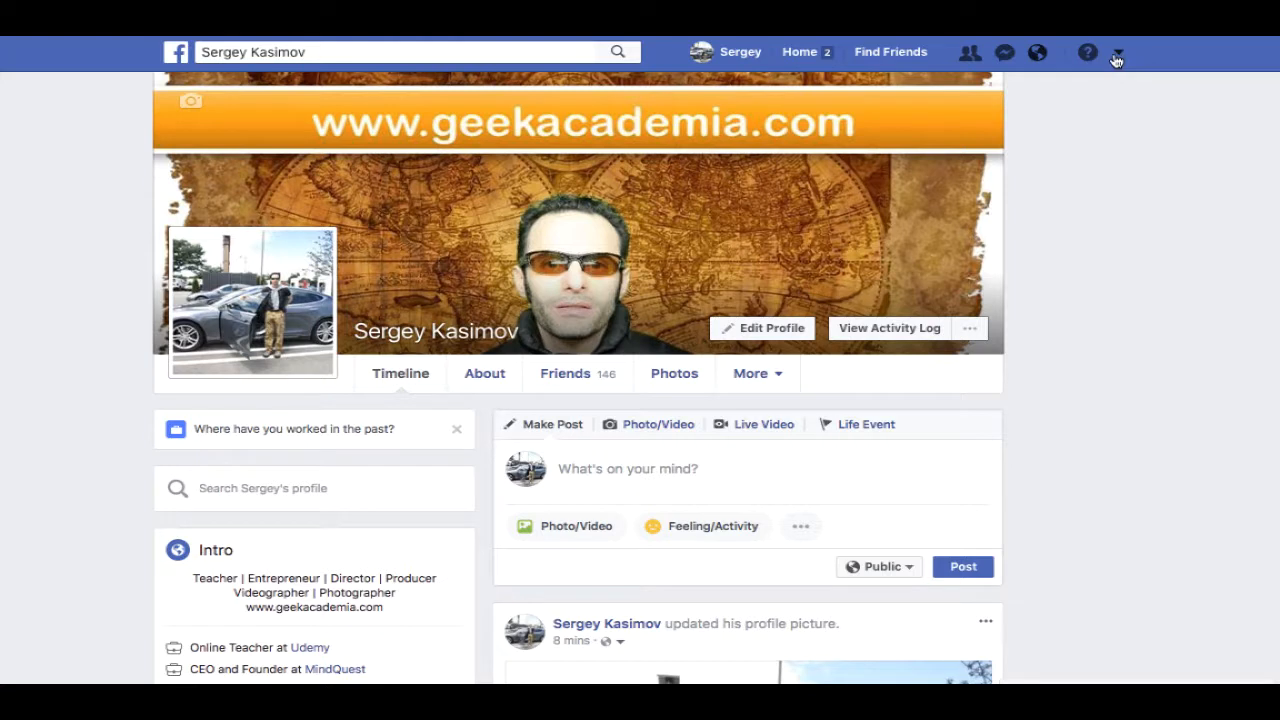
- From the account menu, list all pages under Your Pages and start creating a new page
{"action": "left_click", "coordinate": [1118, 56]}
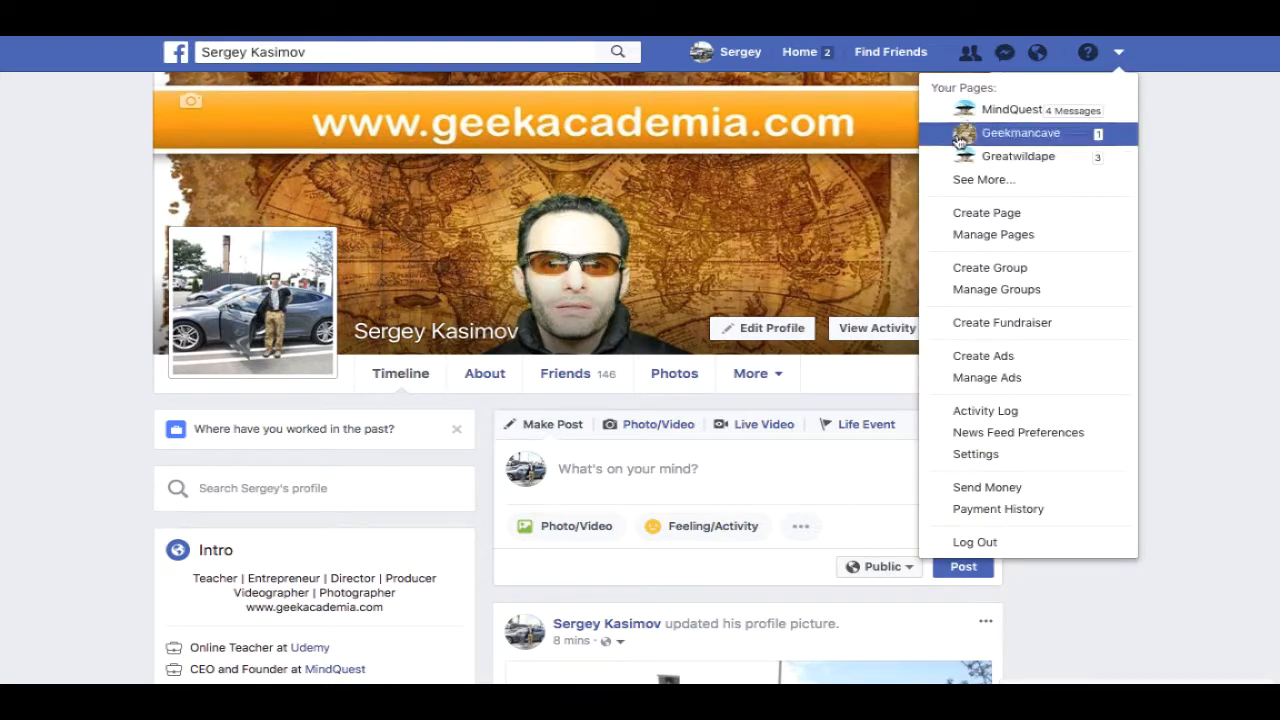
{"action": "left_click", "coordinate": [966, 180]}
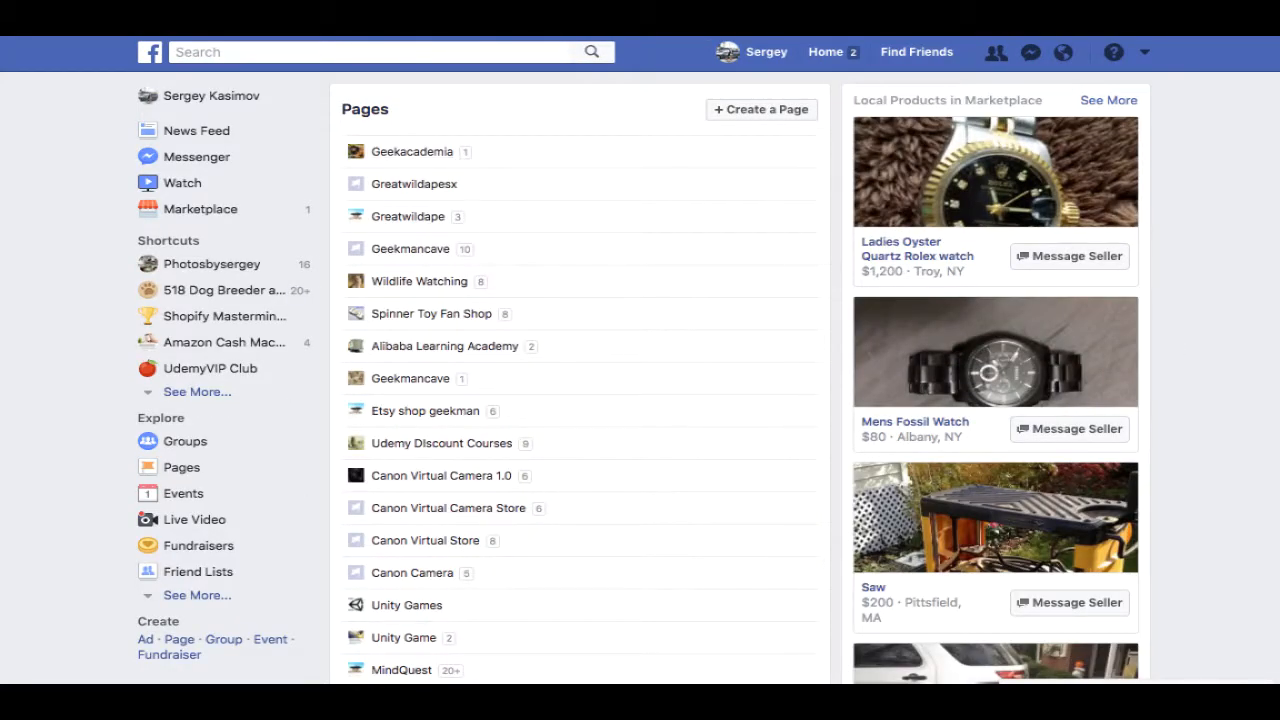
{"action": "scroll", "coordinate": [1257, 381], "scroll_direction": "down", "scroll_amount": 3}
{"action": "scroll", "coordinate": [1257, 381], "scroll_direction": "down", "scroll_amount": 5}
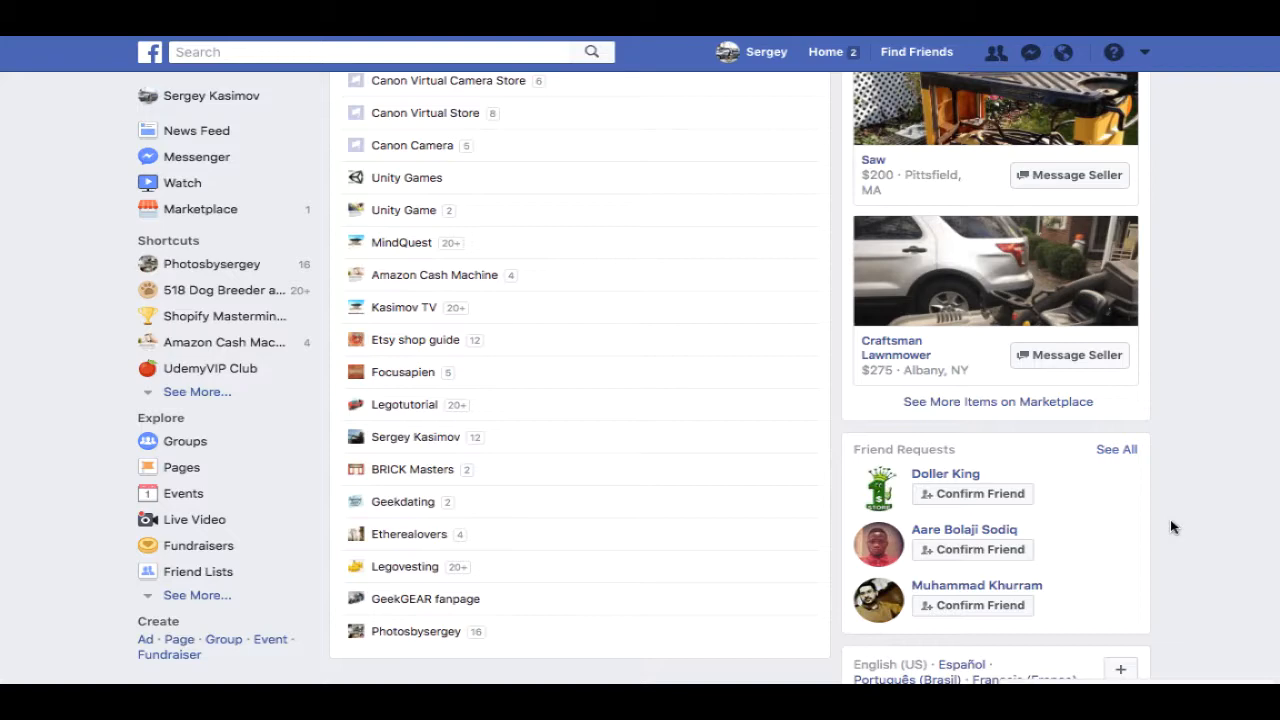
{"action": "scroll", "coordinate": [1172, 527], "scroll_direction": "up", "scroll_amount": 2}
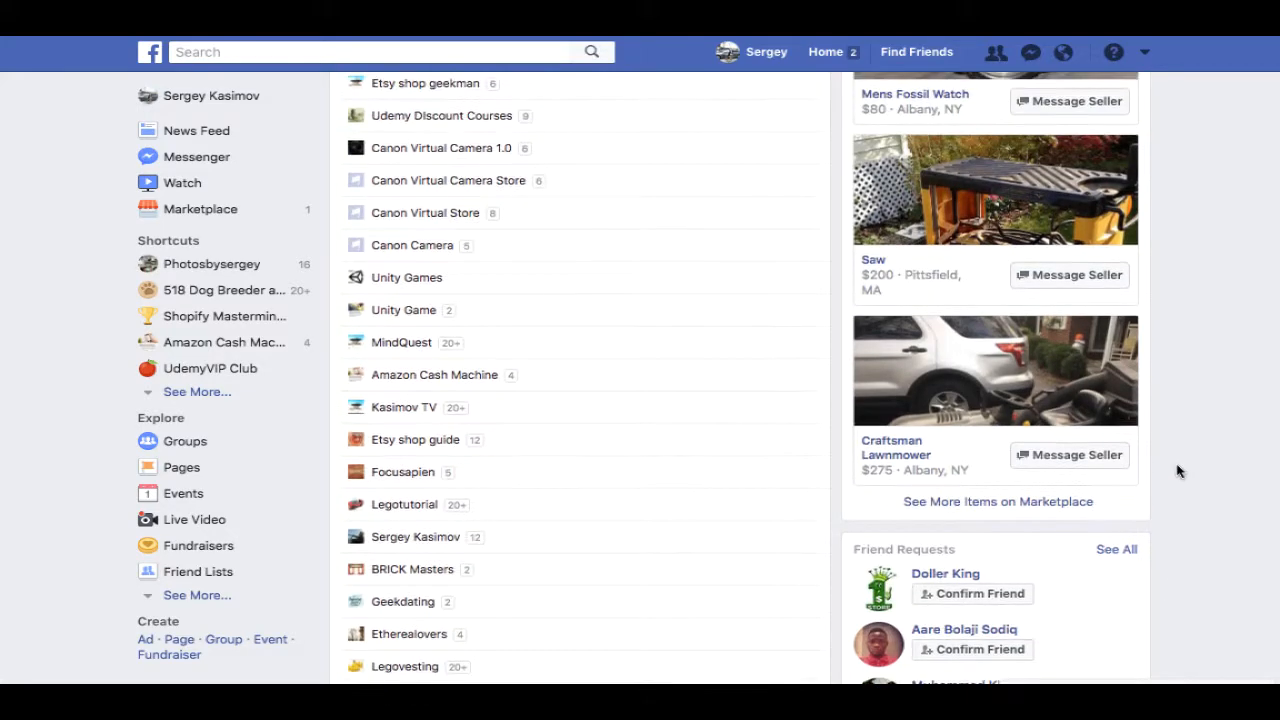
{"action": "scroll", "coordinate": [1177, 471], "scroll_direction": "up", "scroll_amount": 6}
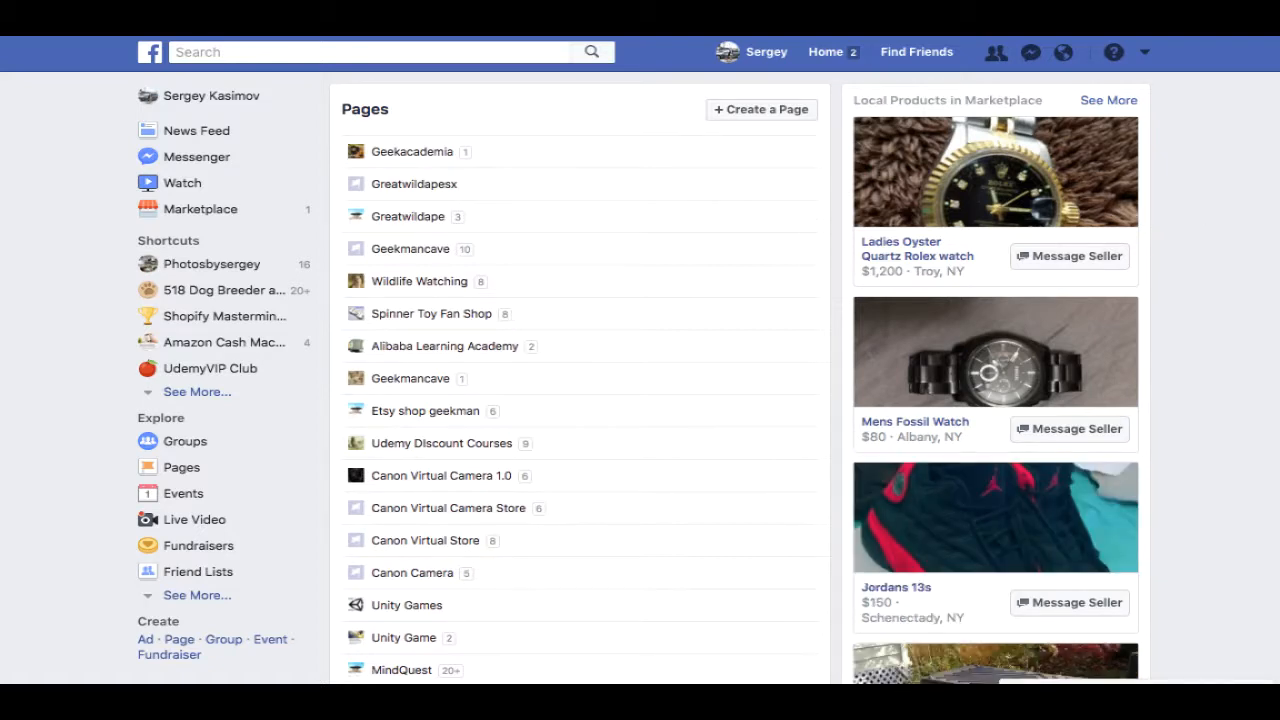
{"action": "left_click", "coordinate": [768, 112]}
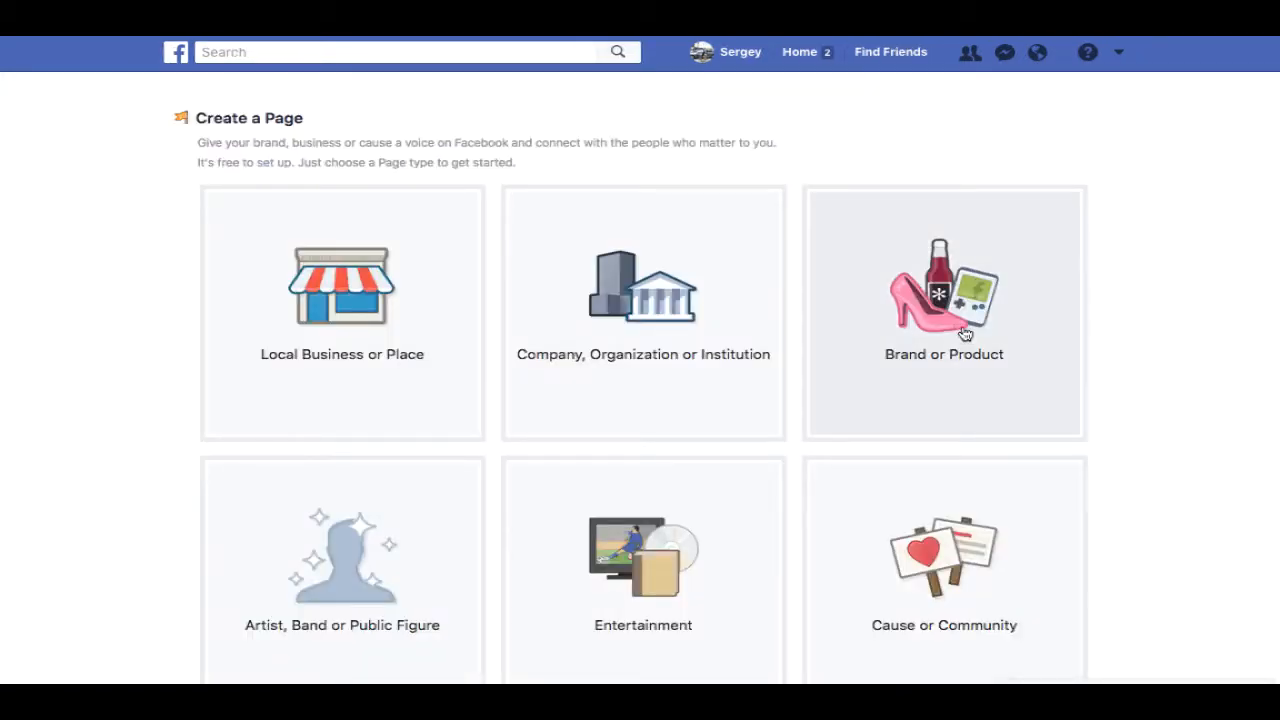
- Look over the available page types and pick Brand or Product
{"action": "scroll", "coordinate": [1274, 272], "scroll_direction": "down", "scroll_amount": 2}
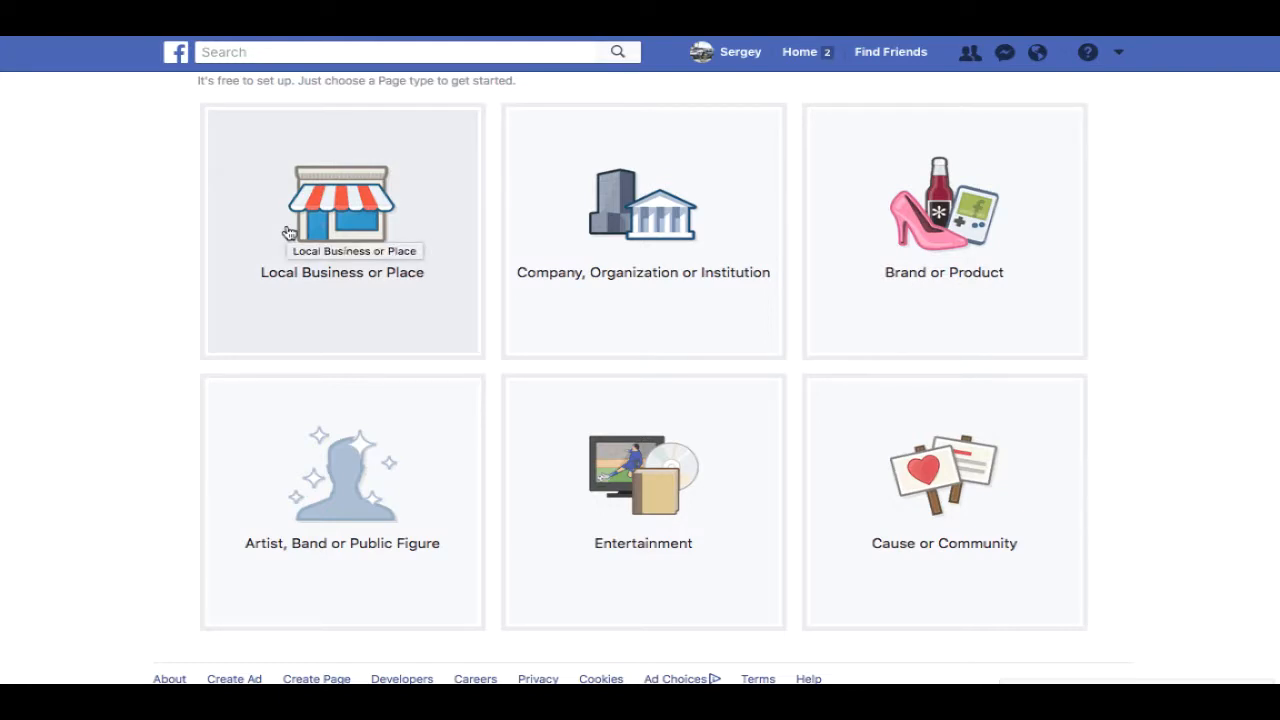
{"action": "scroll", "coordinate": [289, 229], "scroll_direction": "down", "scroll_amount": 1}
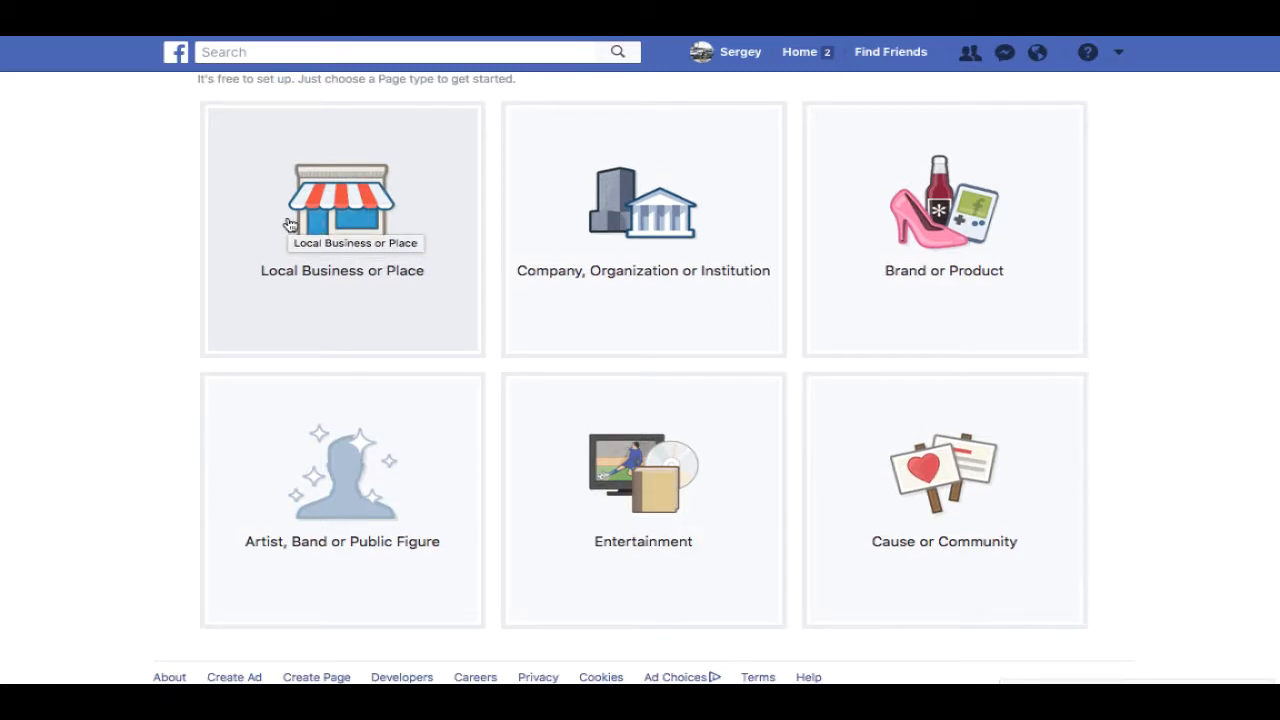
{"action": "left_click", "coordinate": [959, 239]}
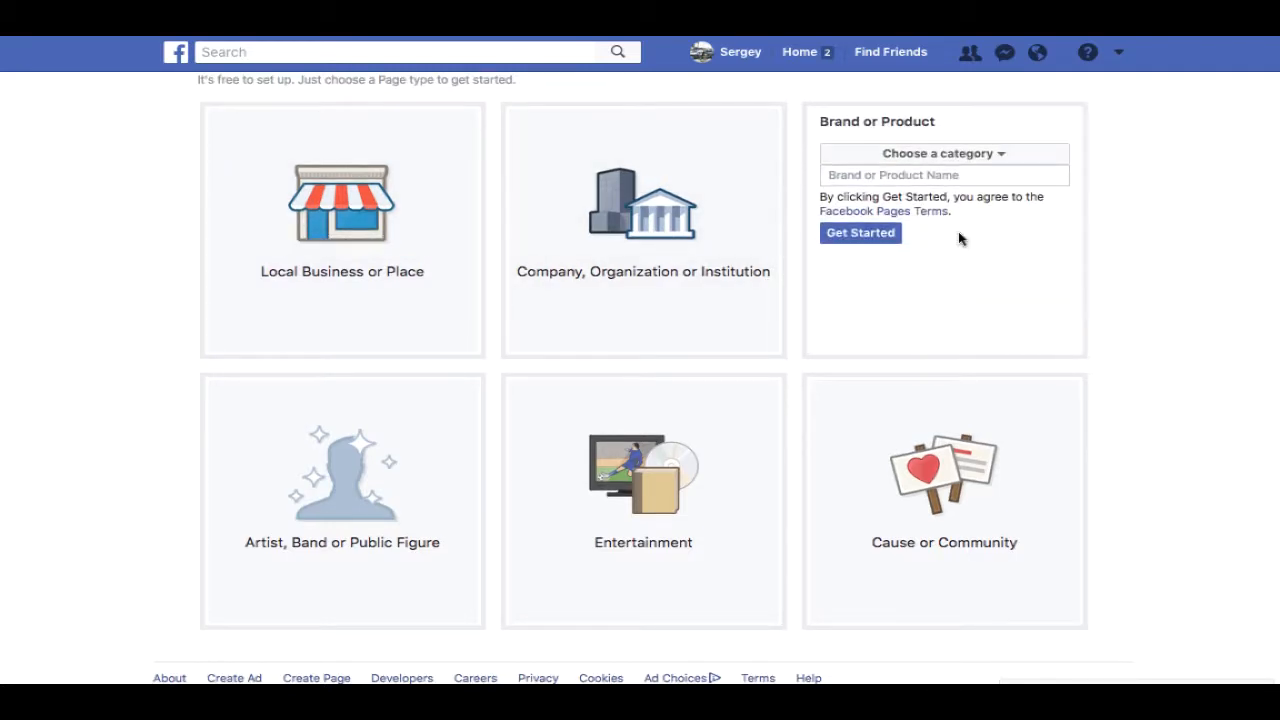
- Choose the Brand category, name the page 'Dog Stylish Shop' and click Get Started
{"action": "left_click", "coordinate": [967, 163]}
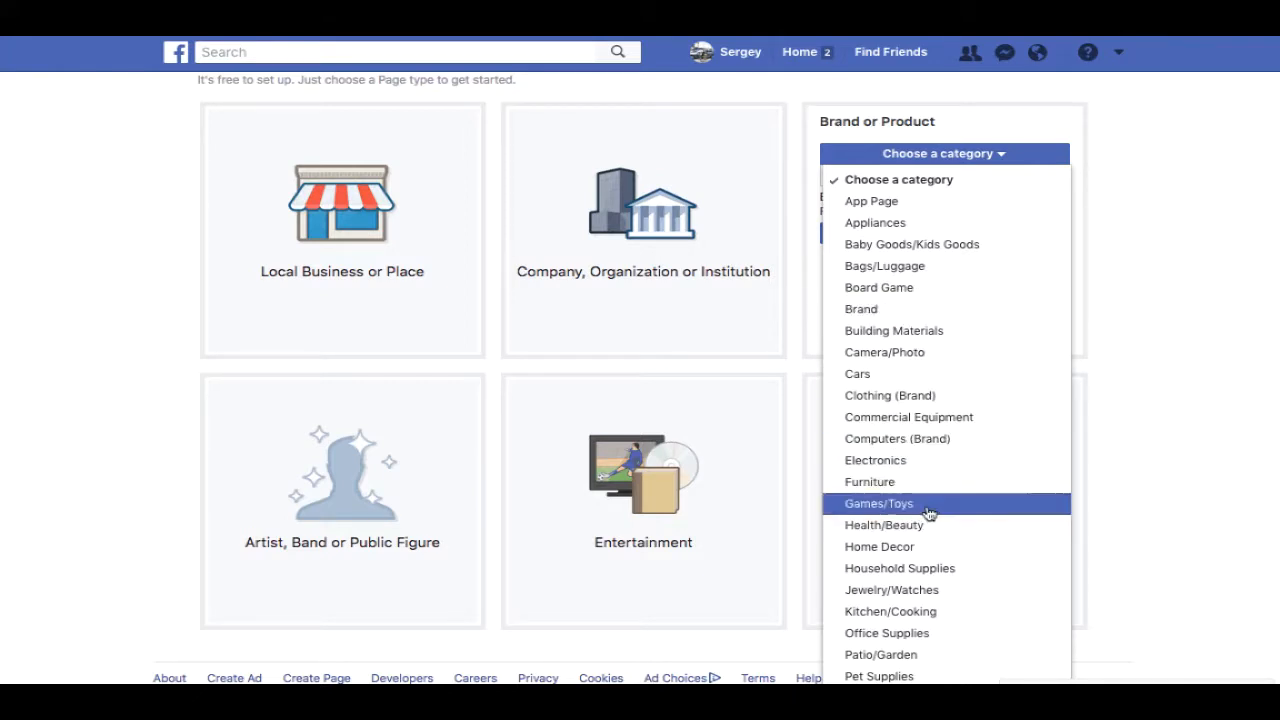
{"action": "left_click", "coordinate": [960, 312]}
{"action": "left_click", "coordinate": [952, 172]}
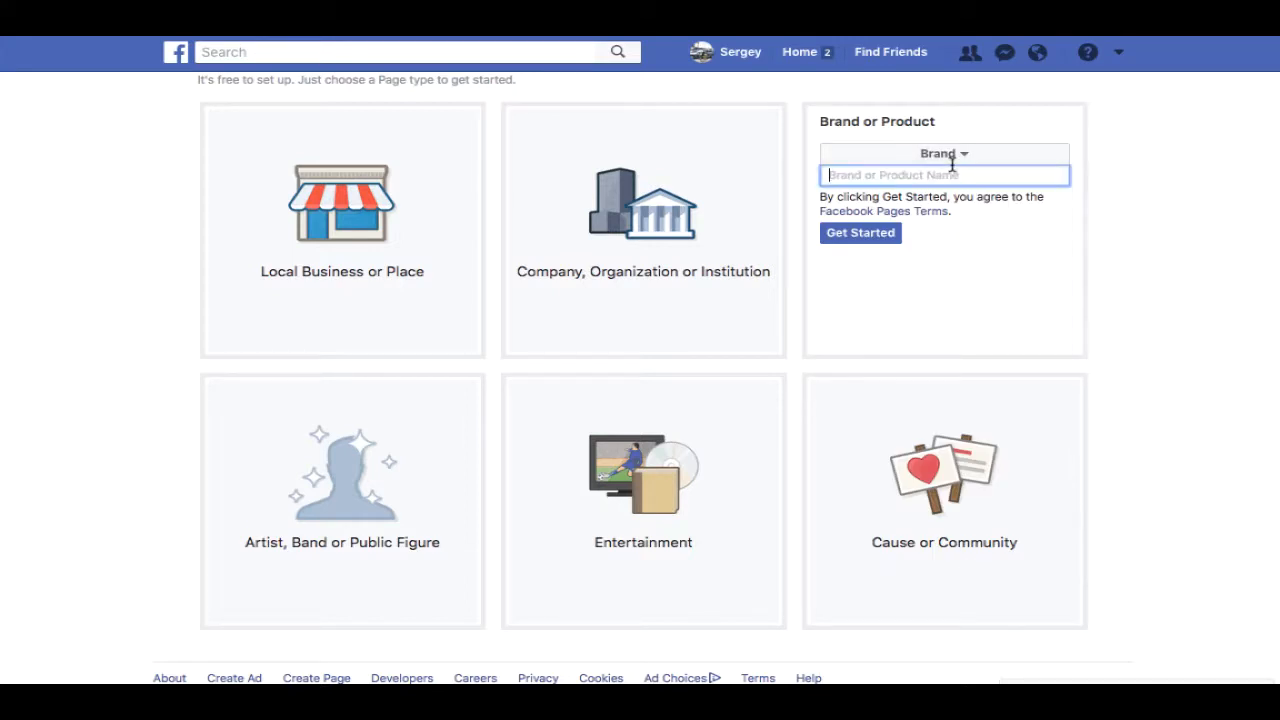
{"action": "type", "text": "Dog Stylish Shop"}
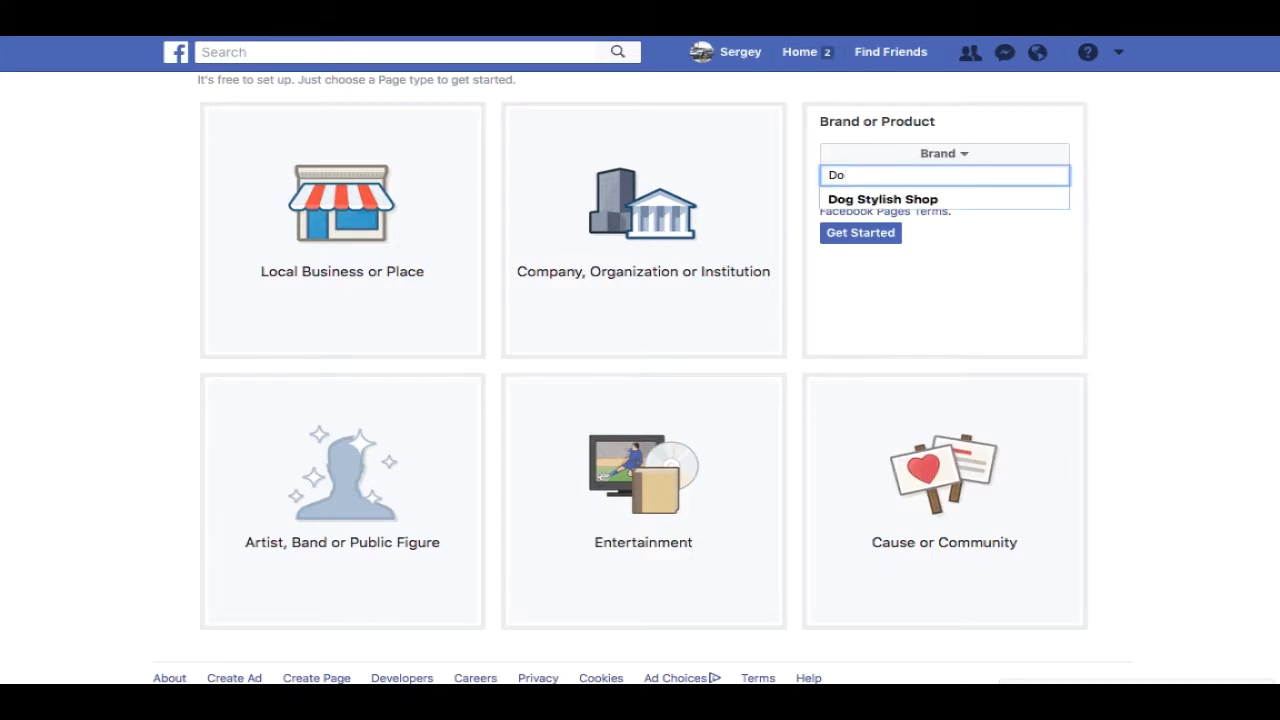
{"action": "left_click", "coordinate": [934, 203]}
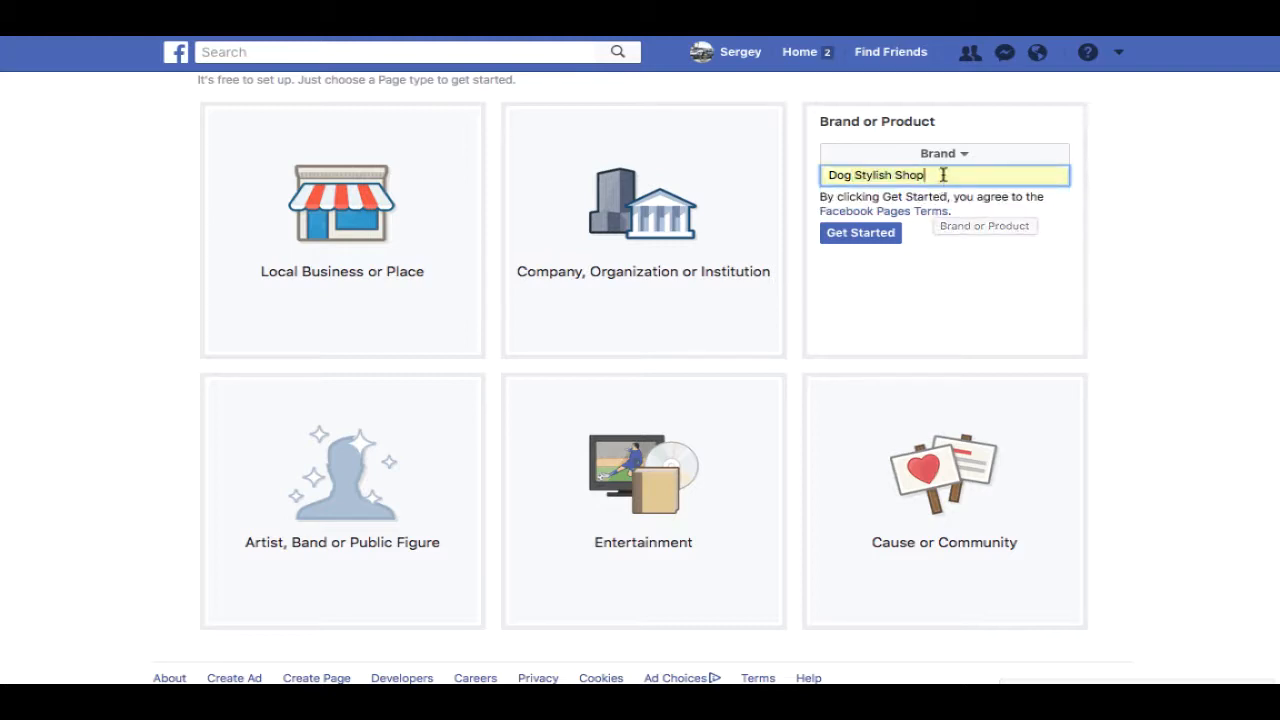
{"action": "left_click_drag", "start_coordinate": [940, 175], "coordinate": [818, 158]}
{"action": "left_click", "coordinate": [971, 177]}
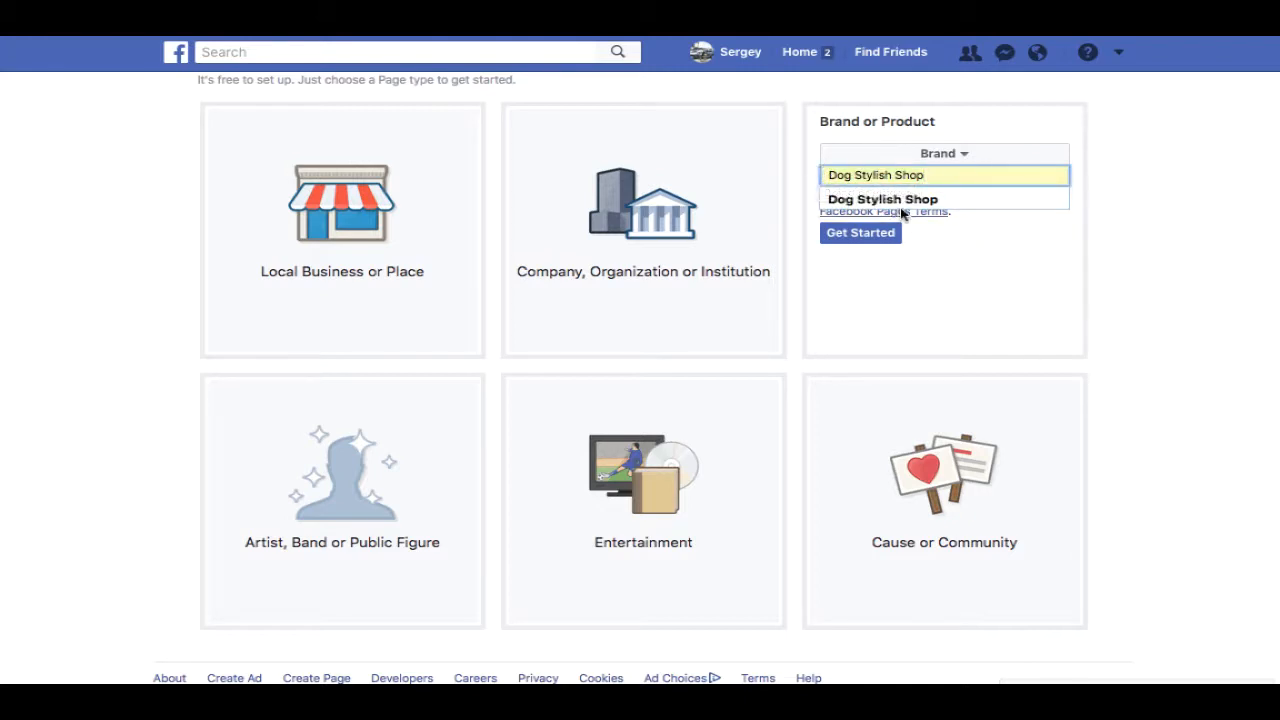
{"action": "left_click_drag", "start_coordinate": [827, 175], "coordinate": [923, 169]}
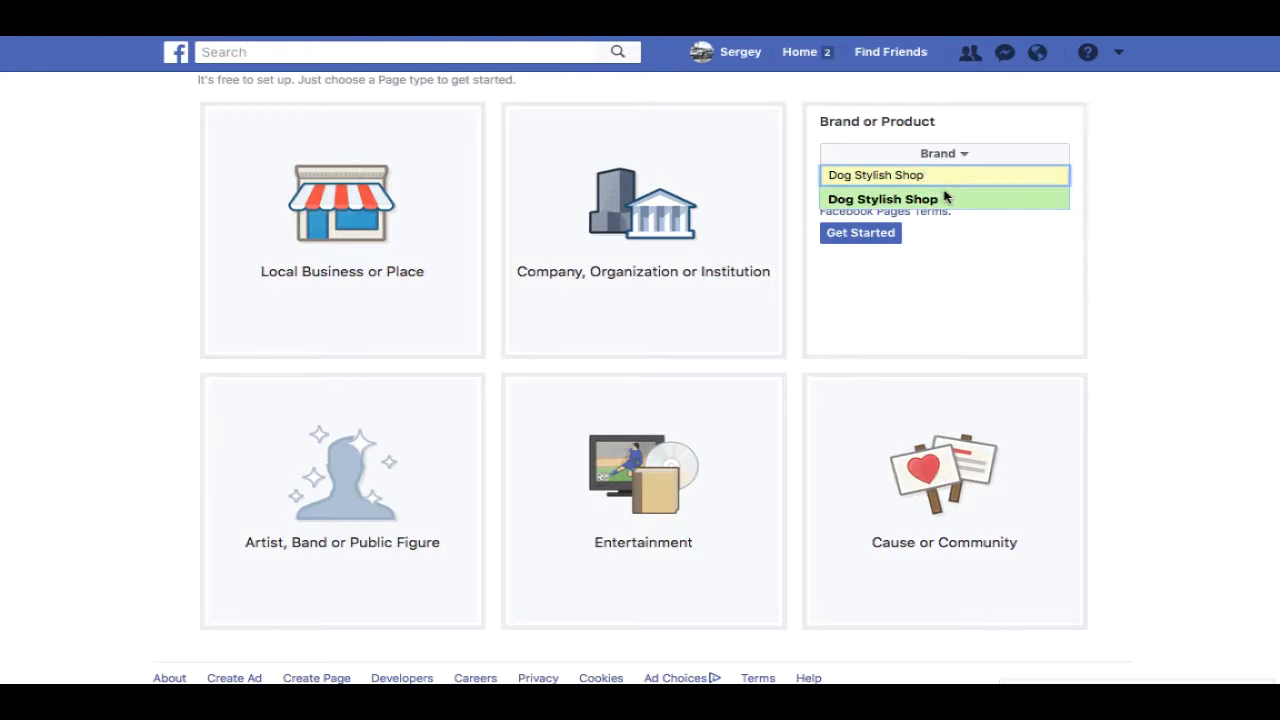
{"action": "left_click", "coordinate": [959, 231]}
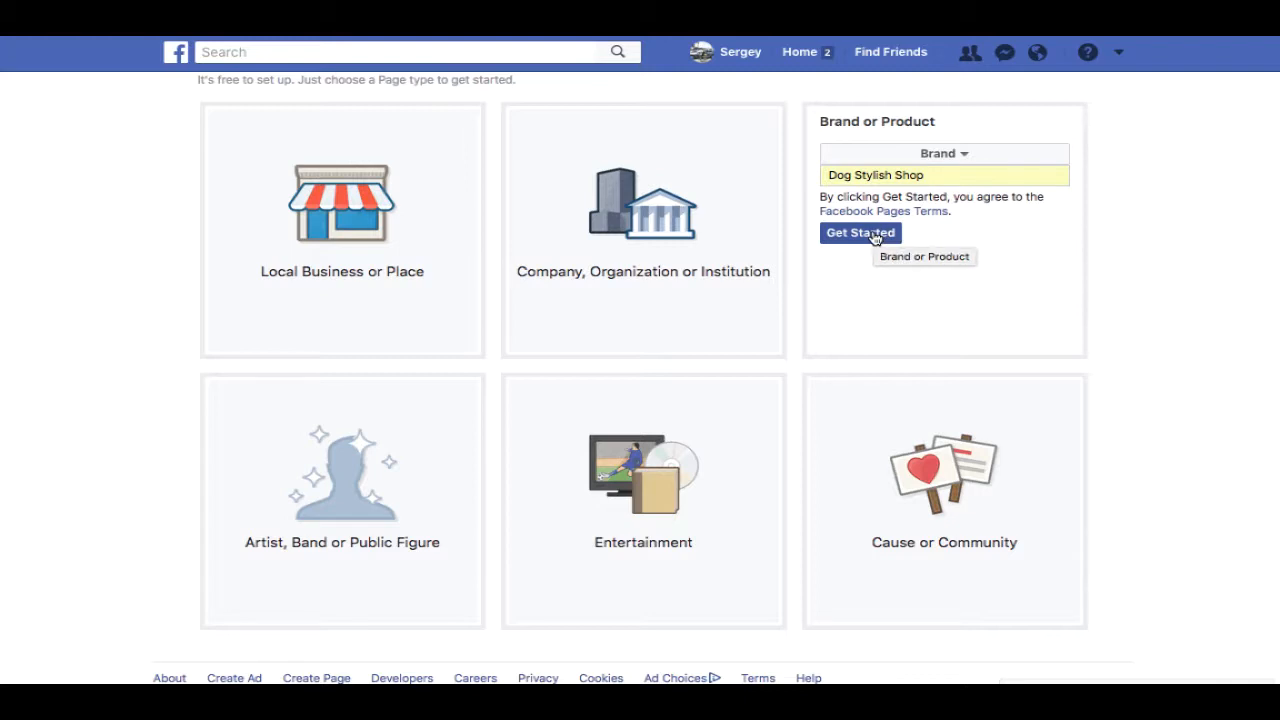
{"action": "left_click_drag", "start_coordinate": [833, 174], "coordinate": [934, 175]}
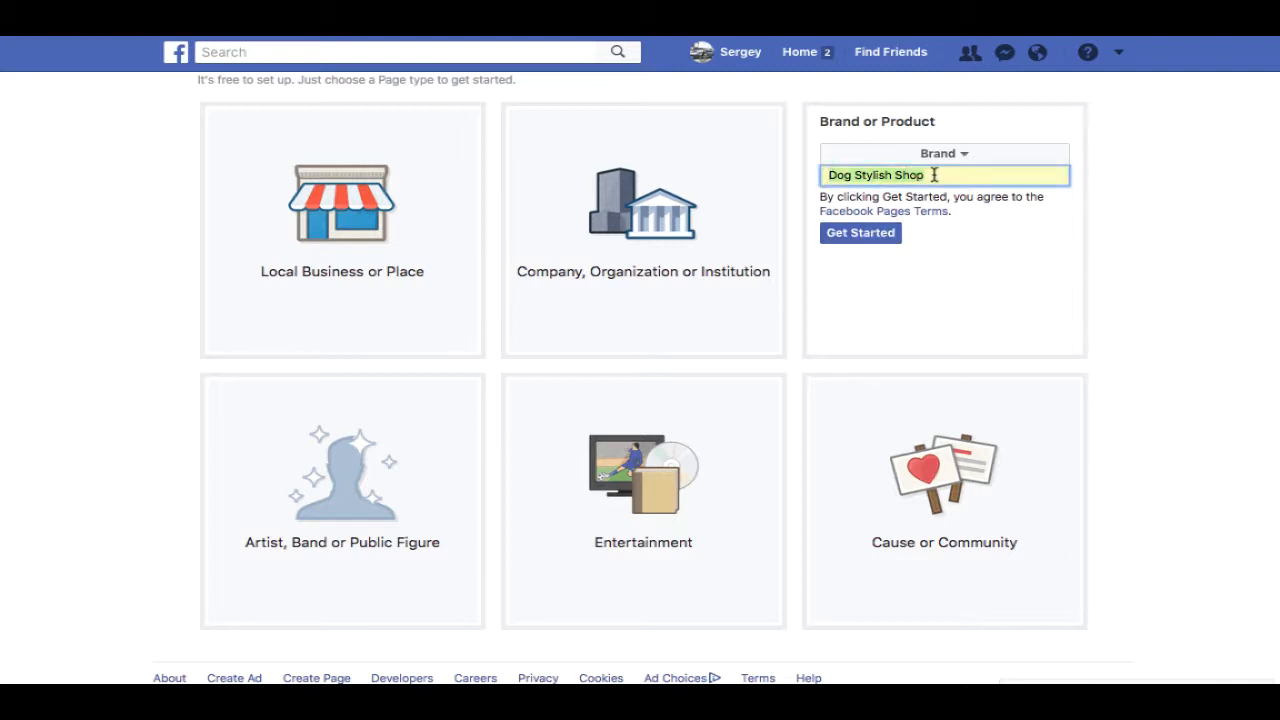
{"action": "left_click", "coordinate": [934, 175]}
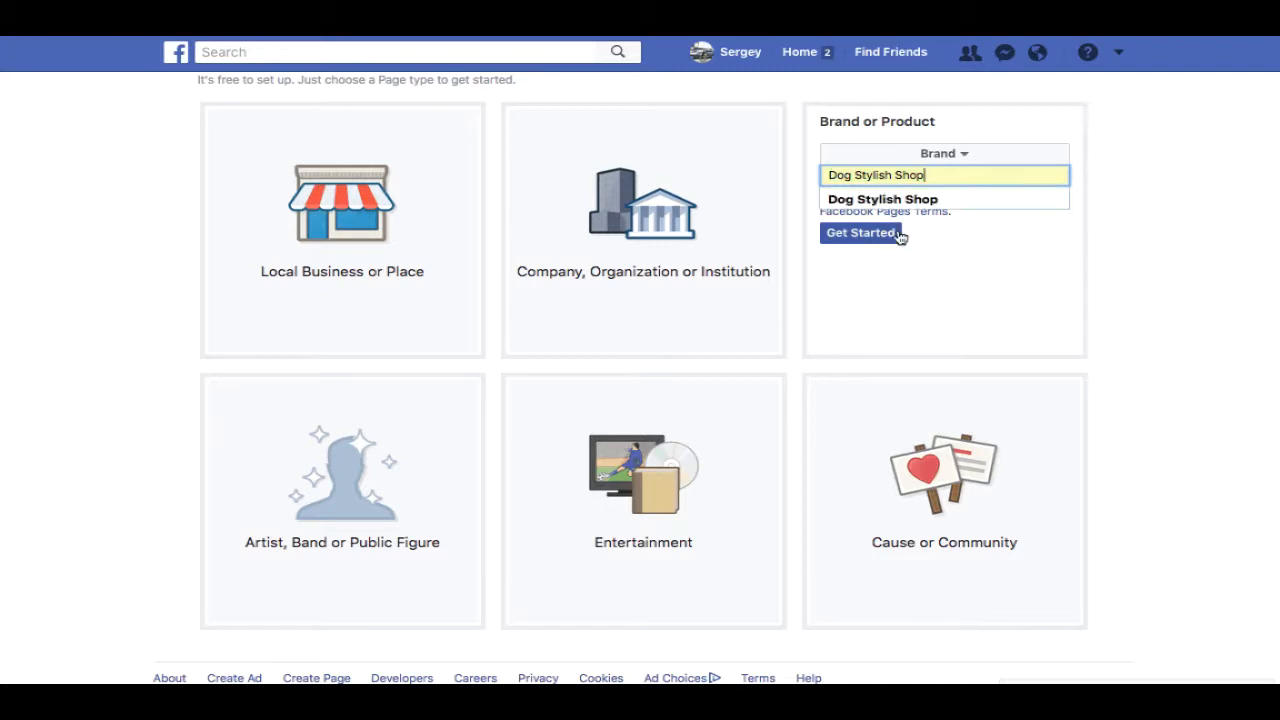
{"action": "left_click", "coordinate": [871, 241]}
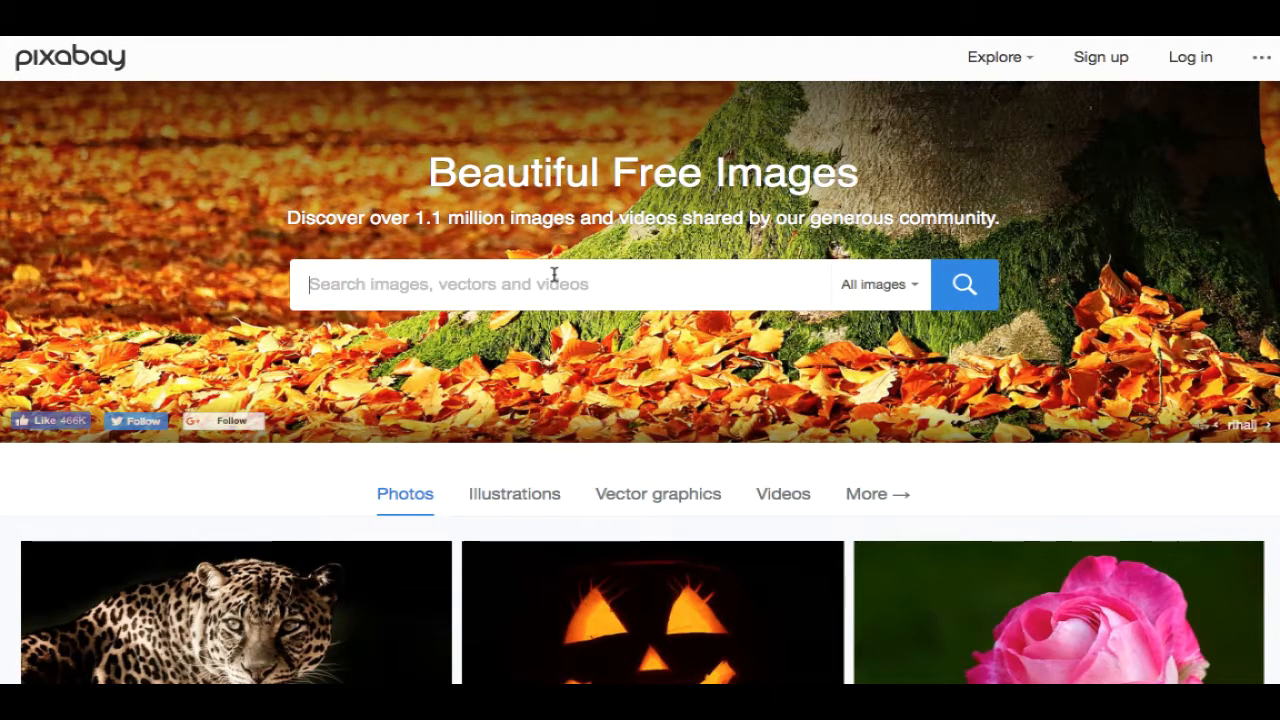
- Search Pixabay for 'dogs playing' and save the puppy-in-a-boot photo to the Desktop
{"action": "type", "text": "dog"}
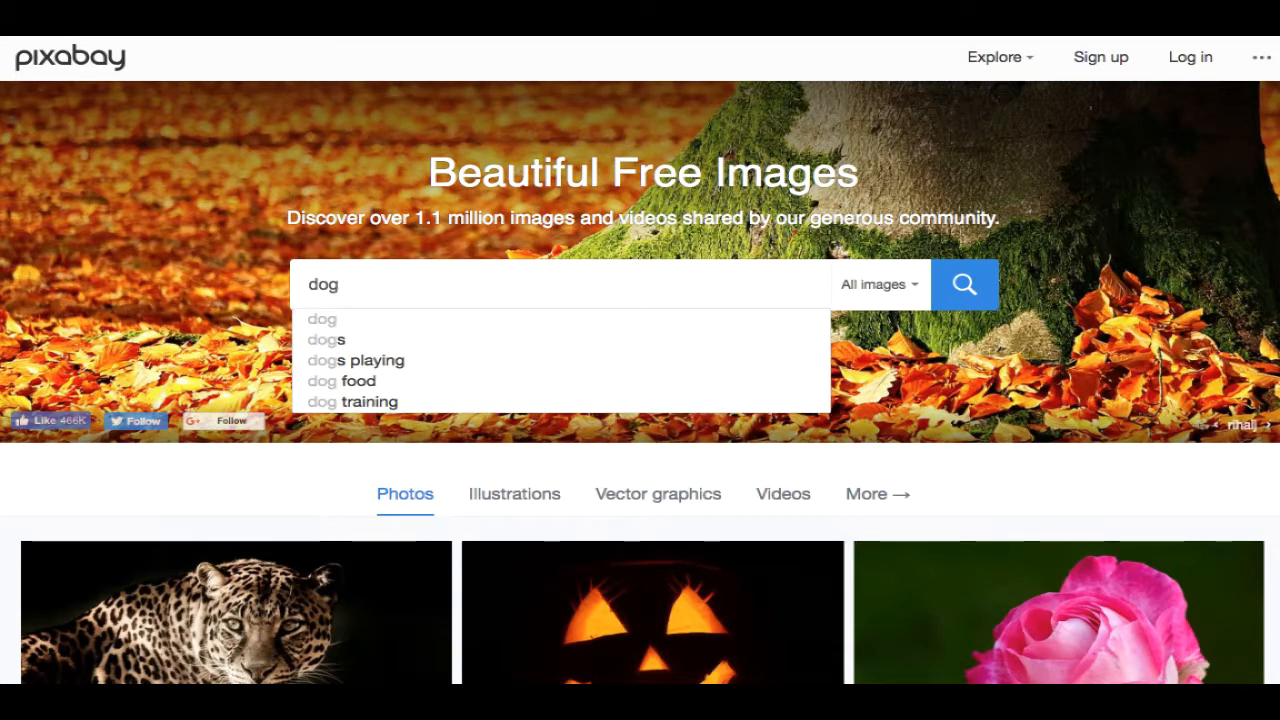
{"action": "left_click", "coordinate": [485, 362]}
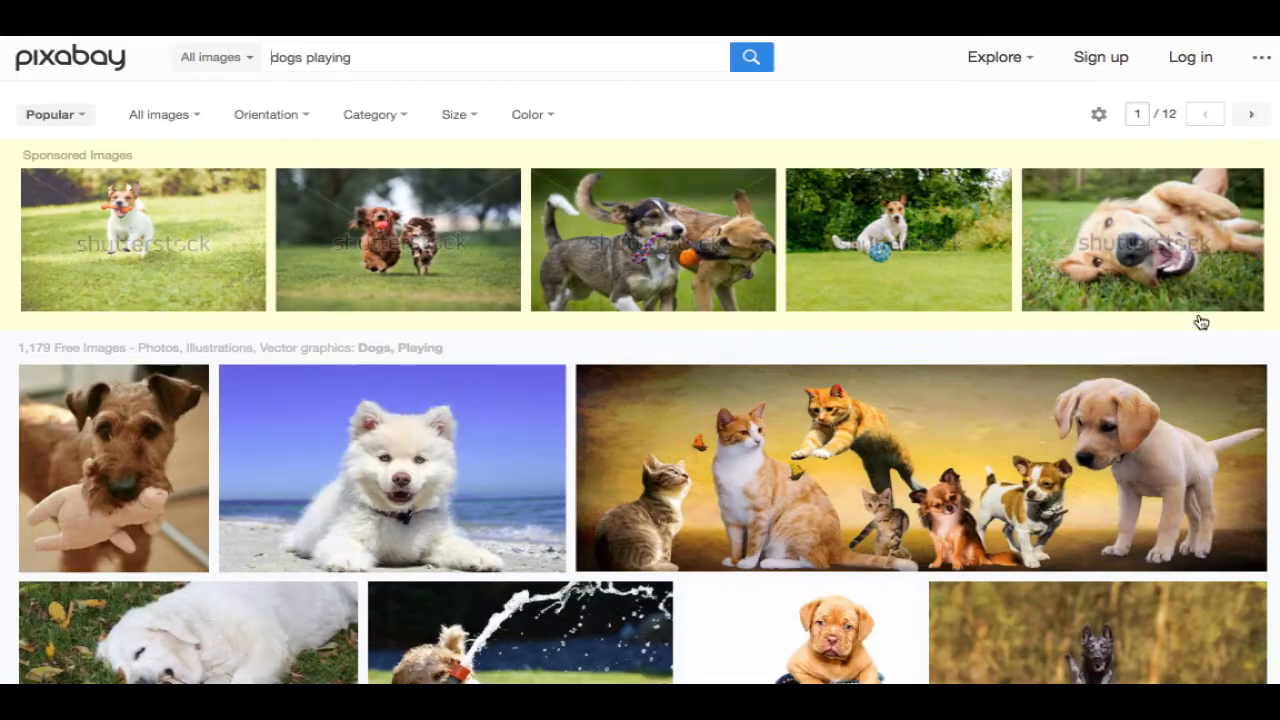
{"action": "scroll", "coordinate": [1270, 231], "scroll_direction": "down", "scroll_amount": 1}
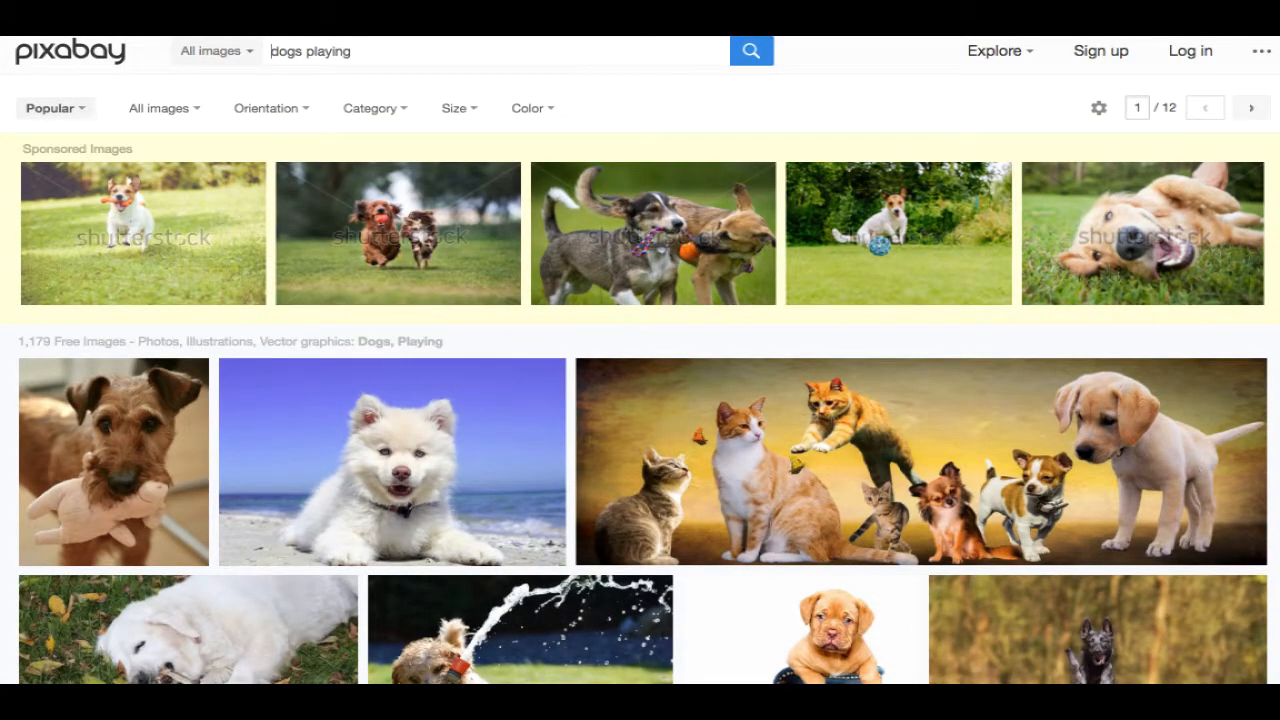
{"action": "scroll", "coordinate": [640, 360], "scroll_direction": "down", "scroll_amount": 1}
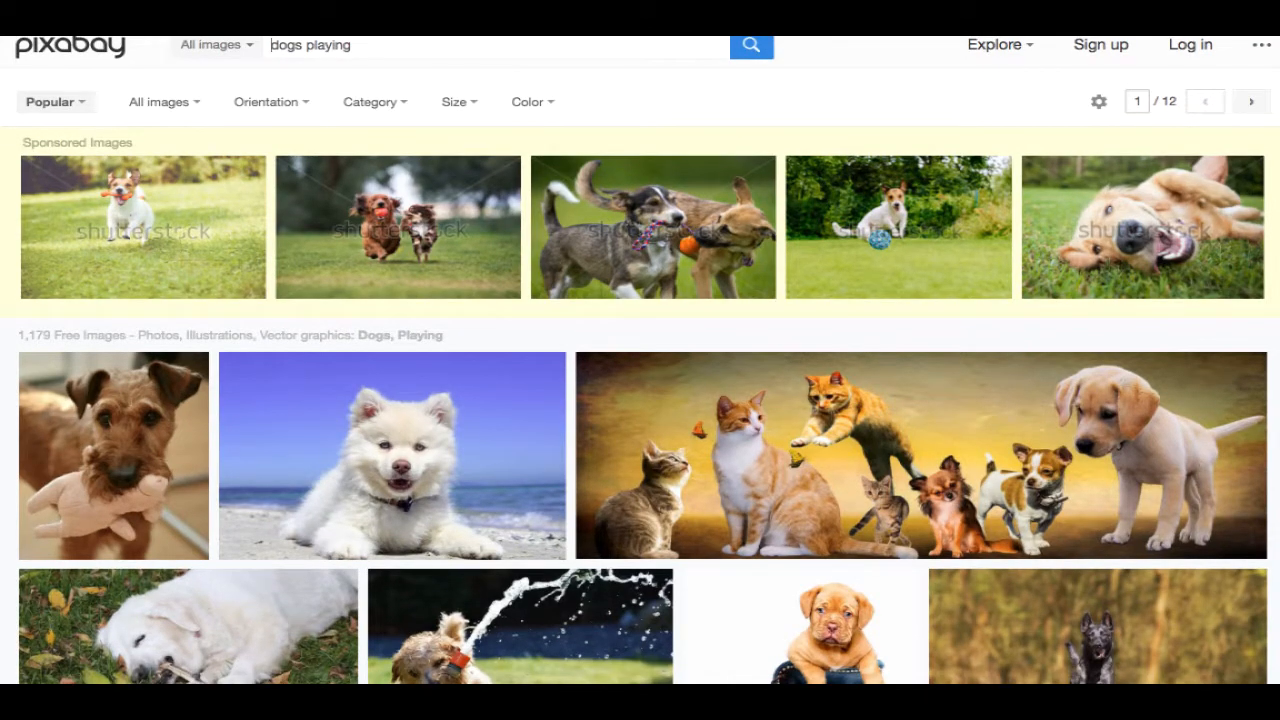
{"action": "scroll", "coordinate": [640, 360], "scroll_direction": "down", "scroll_amount": 5}
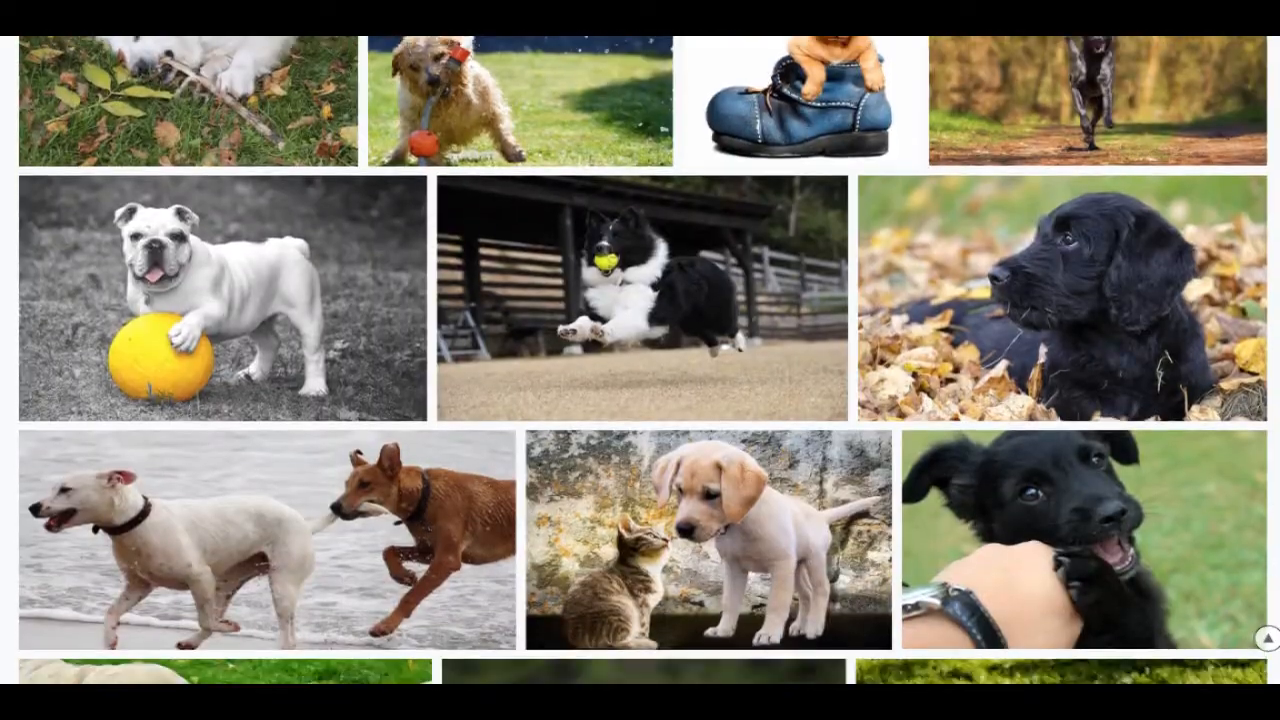
{"action": "scroll", "coordinate": [640, 360], "scroll_direction": "up", "scroll_amount": 2}
{"action": "scroll", "coordinate": [849, 194], "scroll_direction": "down", "scroll_amount": 1}
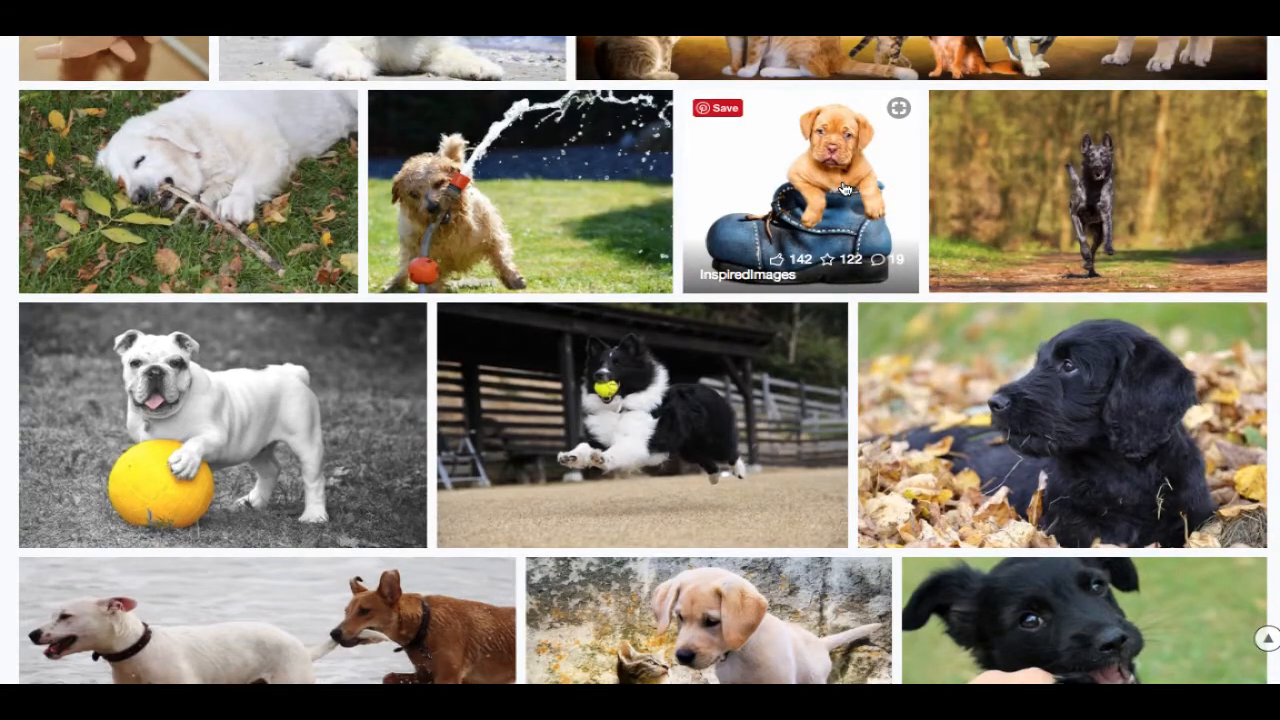
{"action": "left_click", "coordinate": [843, 189]}
{"action": "right_click", "coordinate": [577, 357]}
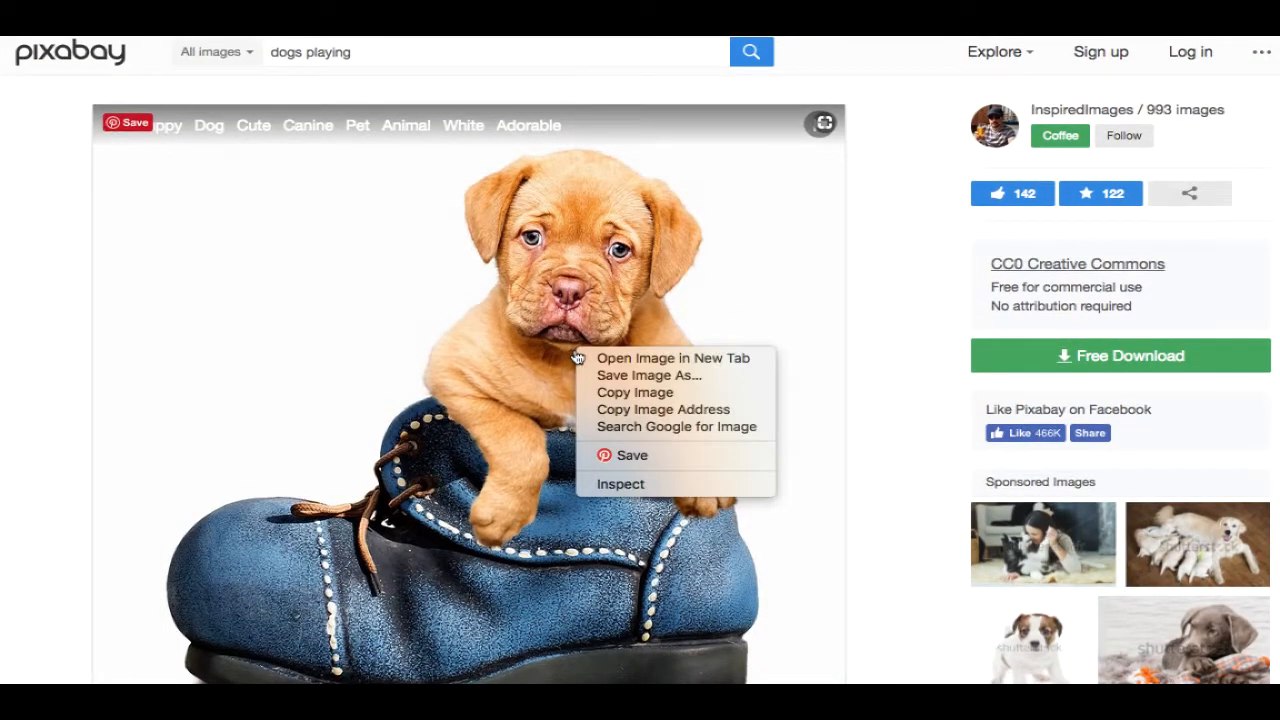
{"action": "left_click", "coordinate": [700, 375]}
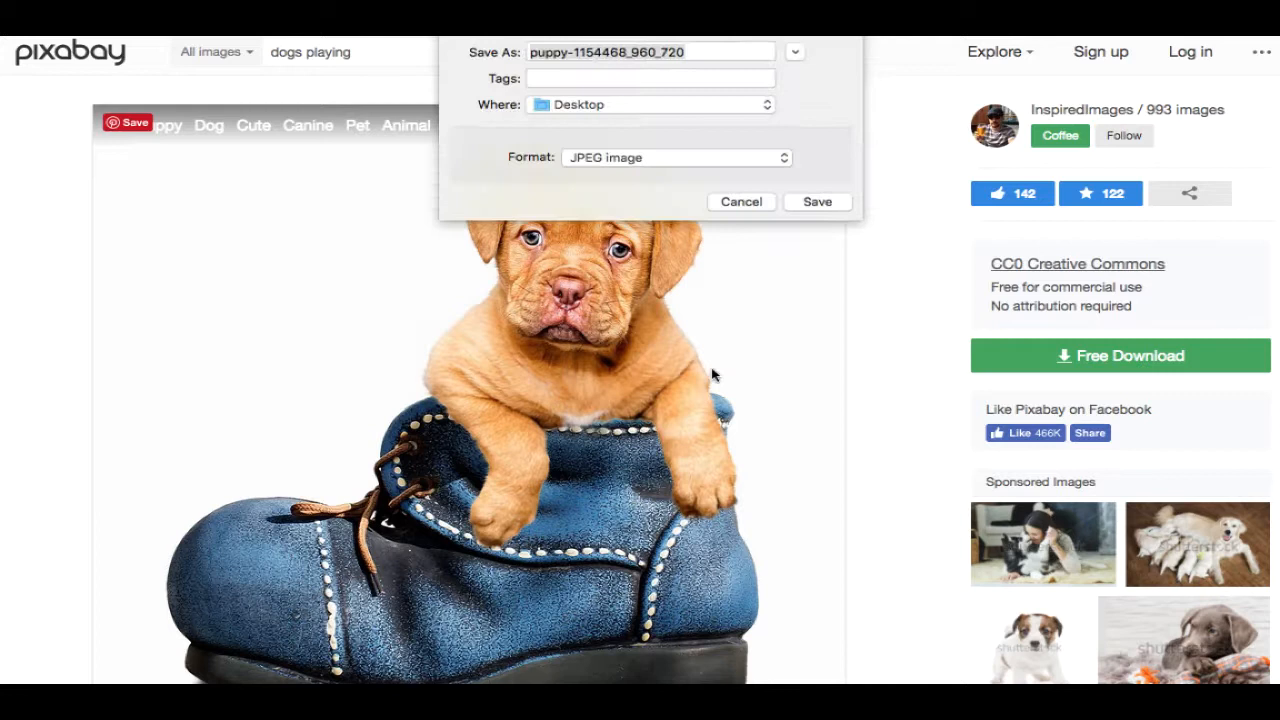
{"action": "left_click", "coordinate": [818, 205]}
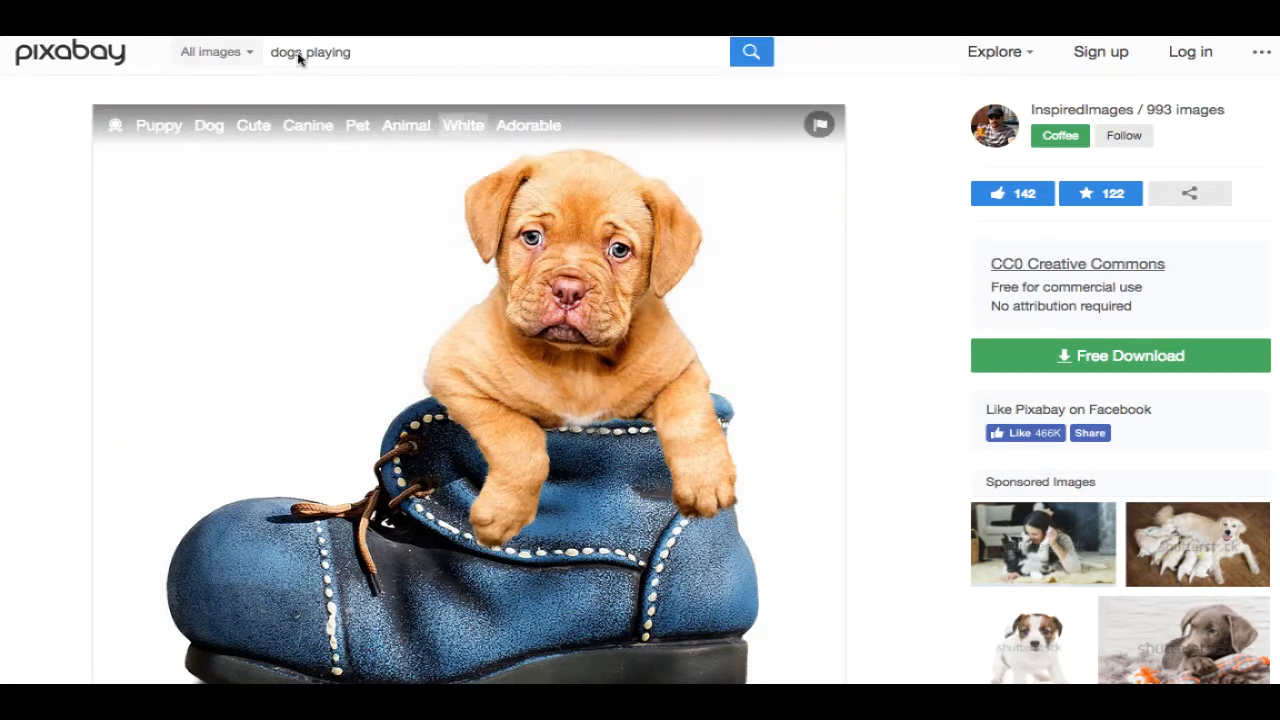
- Save the photo of two chihuahuas wearing hats from the same results
{"action": "key", "text": "super+Left"}
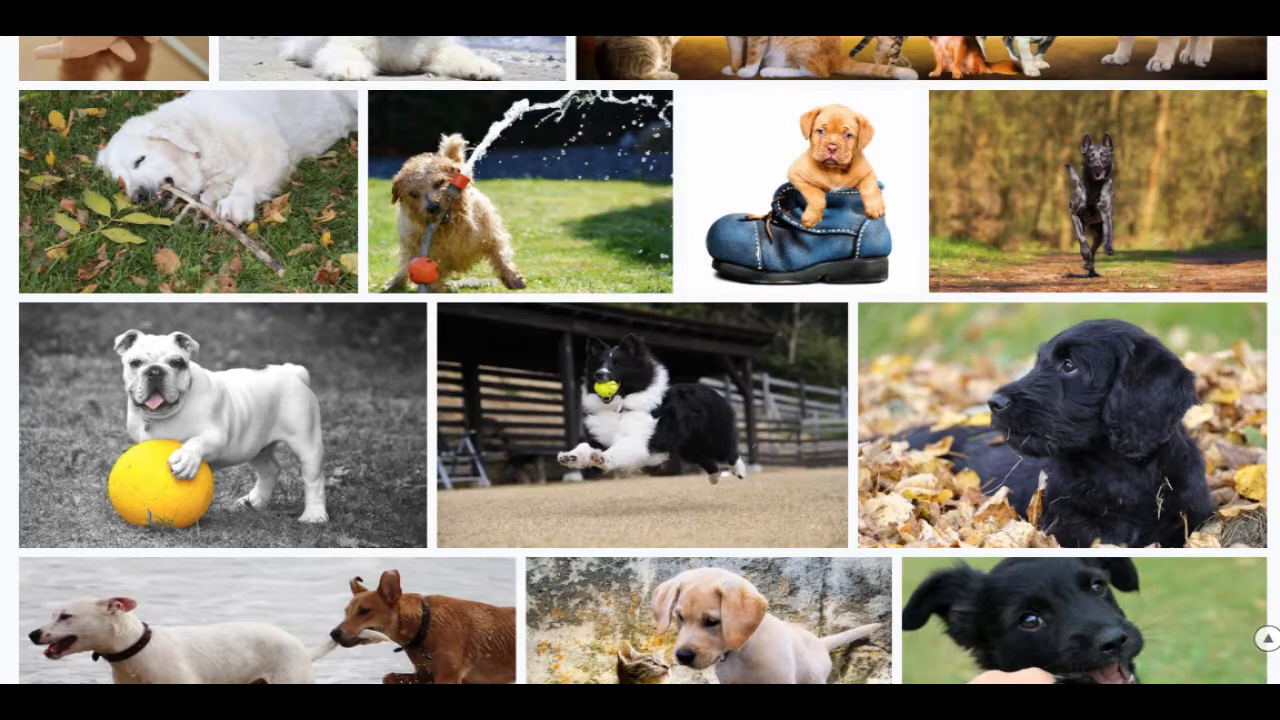
{"action": "scroll", "coordinate": [640, 360], "scroll_direction": "down", "scroll_amount": 9}
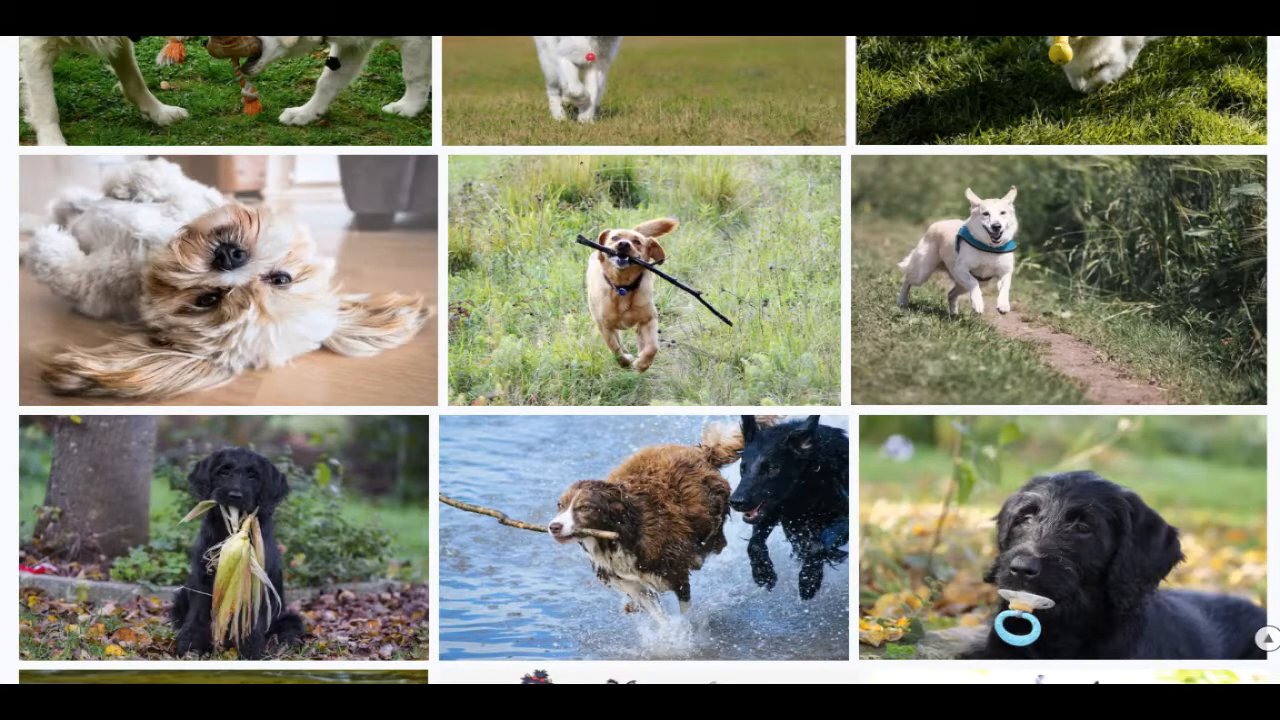
{"action": "scroll", "coordinate": [640, 360], "scroll_direction": "down", "scroll_amount": 7}
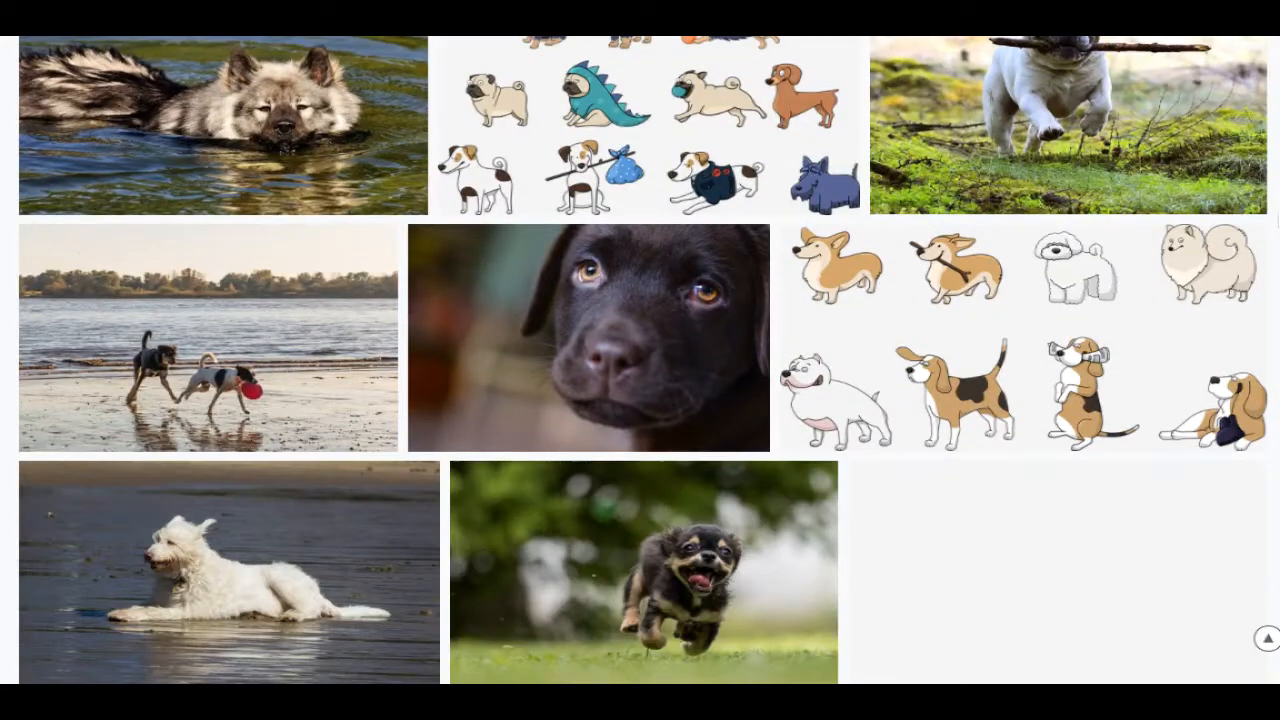
{"action": "scroll", "coordinate": [1273, 260], "scroll_direction": "down", "scroll_amount": 4}
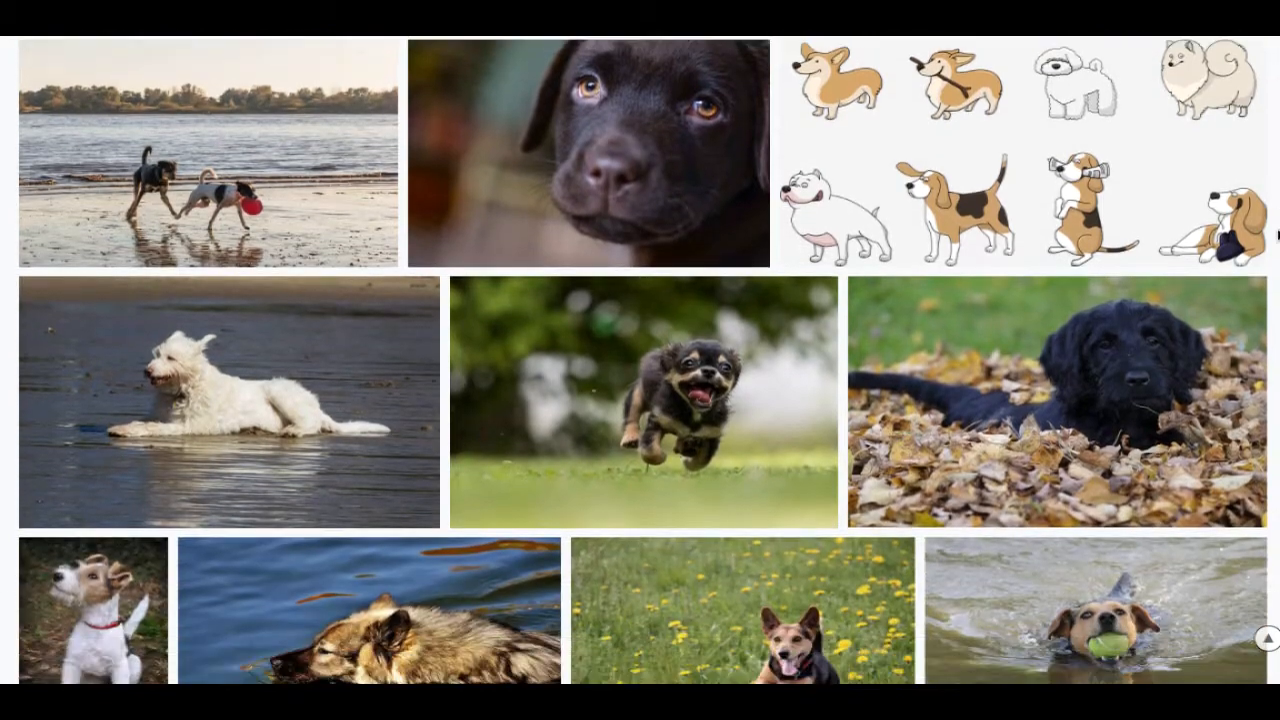
{"action": "scroll", "coordinate": [1273, 260], "scroll_direction": "down", "scroll_amount": 3}
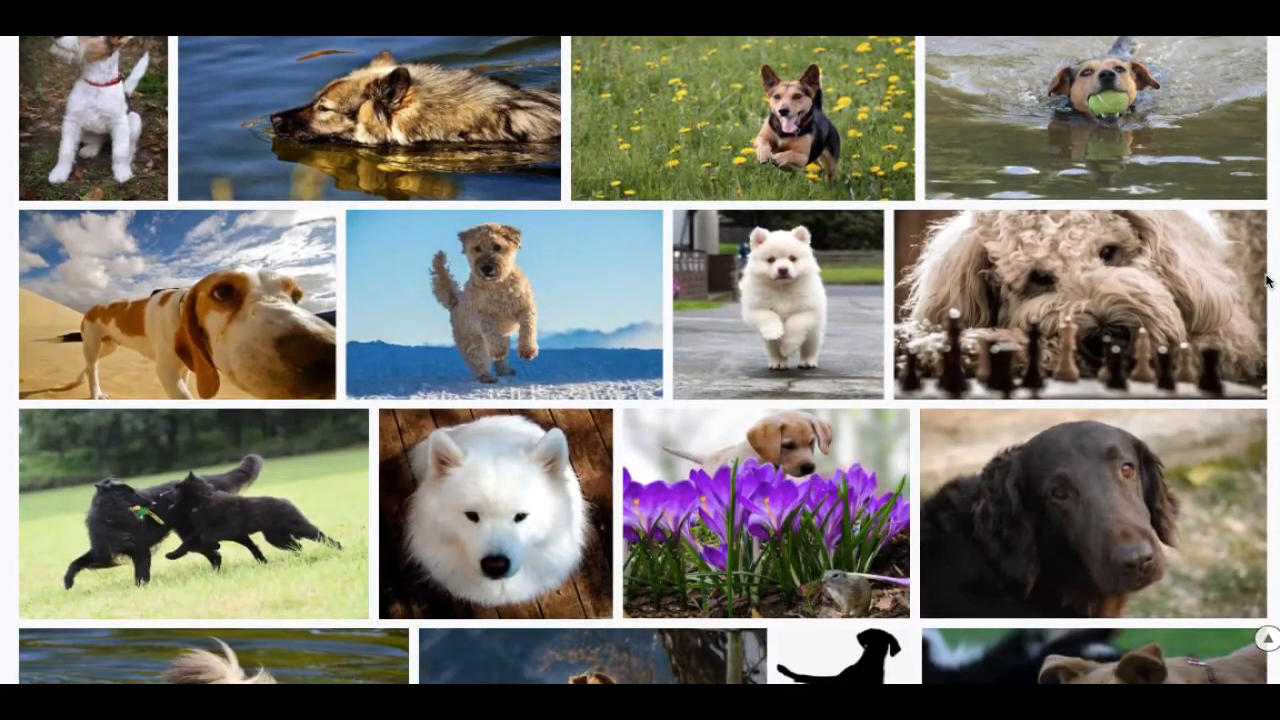
{"action": "scroll", "coordinate": [1268, 282], "scroll_direction": "down", "scroll_amount": 2}
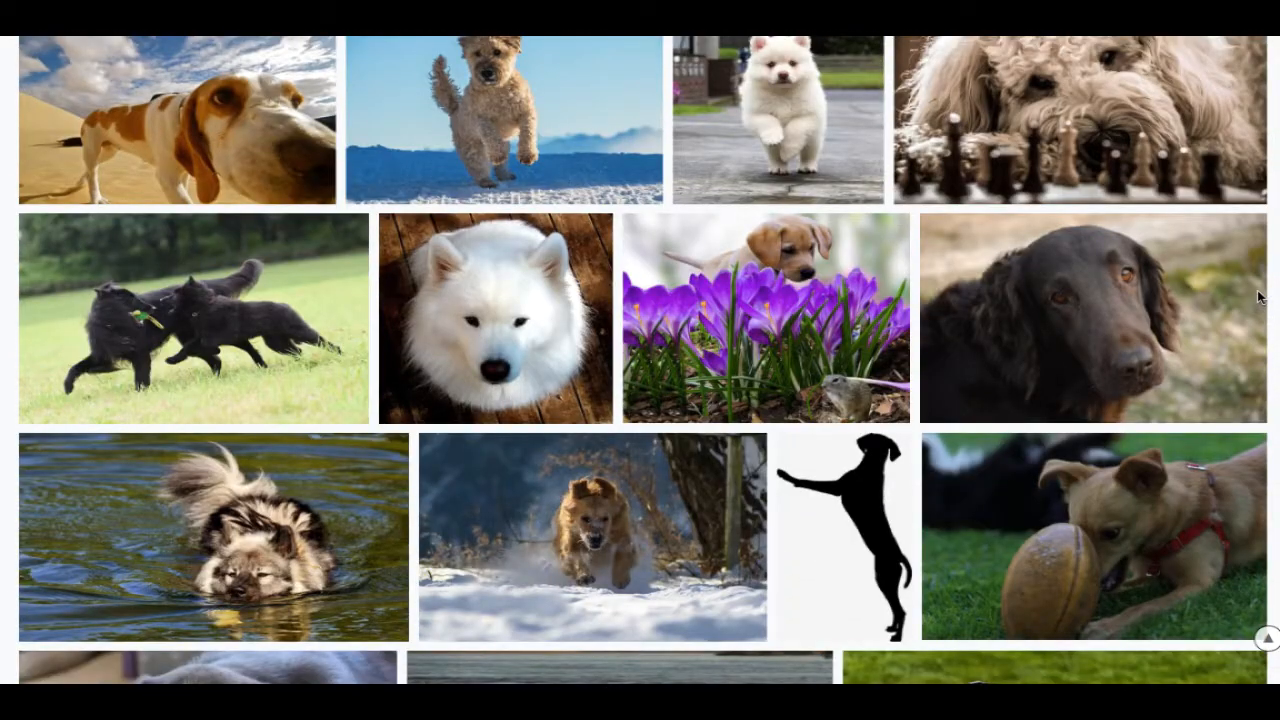
{"action": "scroll", "coordinate": [1260, 297], "scroll_direction": "down", "scroll_amount": 6}
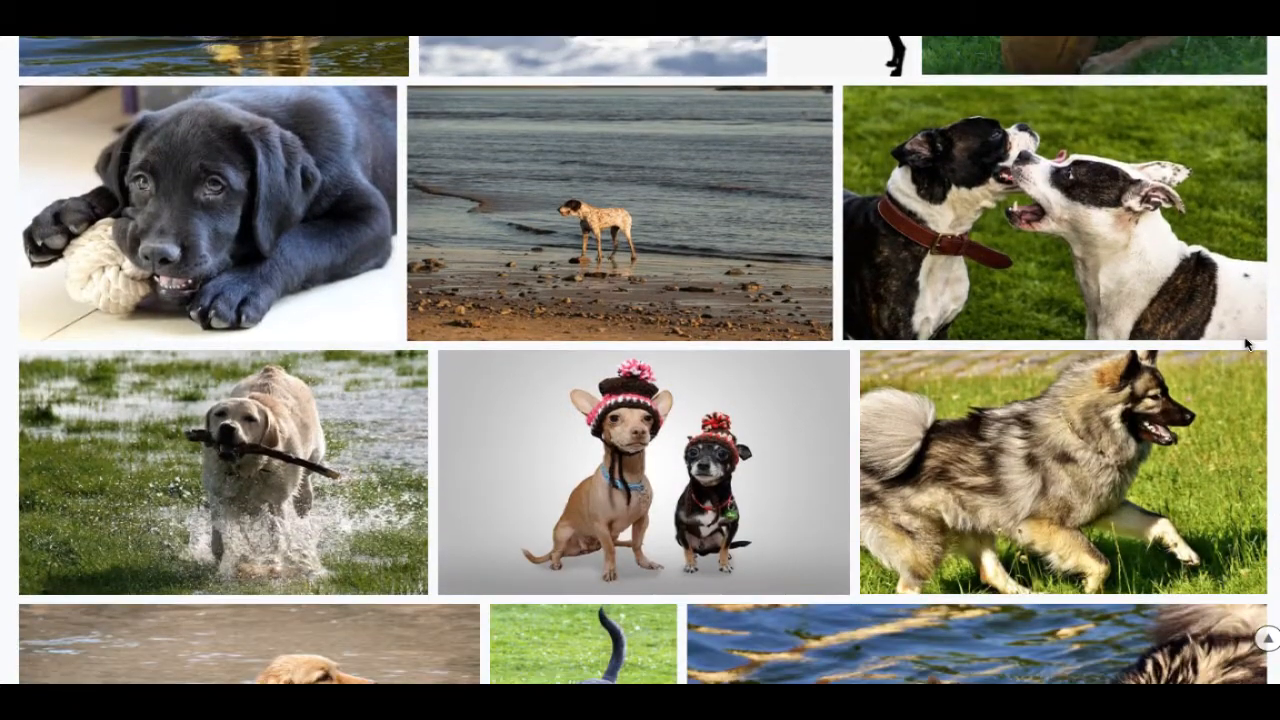
{"action": "scroll", "coordinate": [1247, 344], "scroll_direction": "down", "scroll_amount": 3}
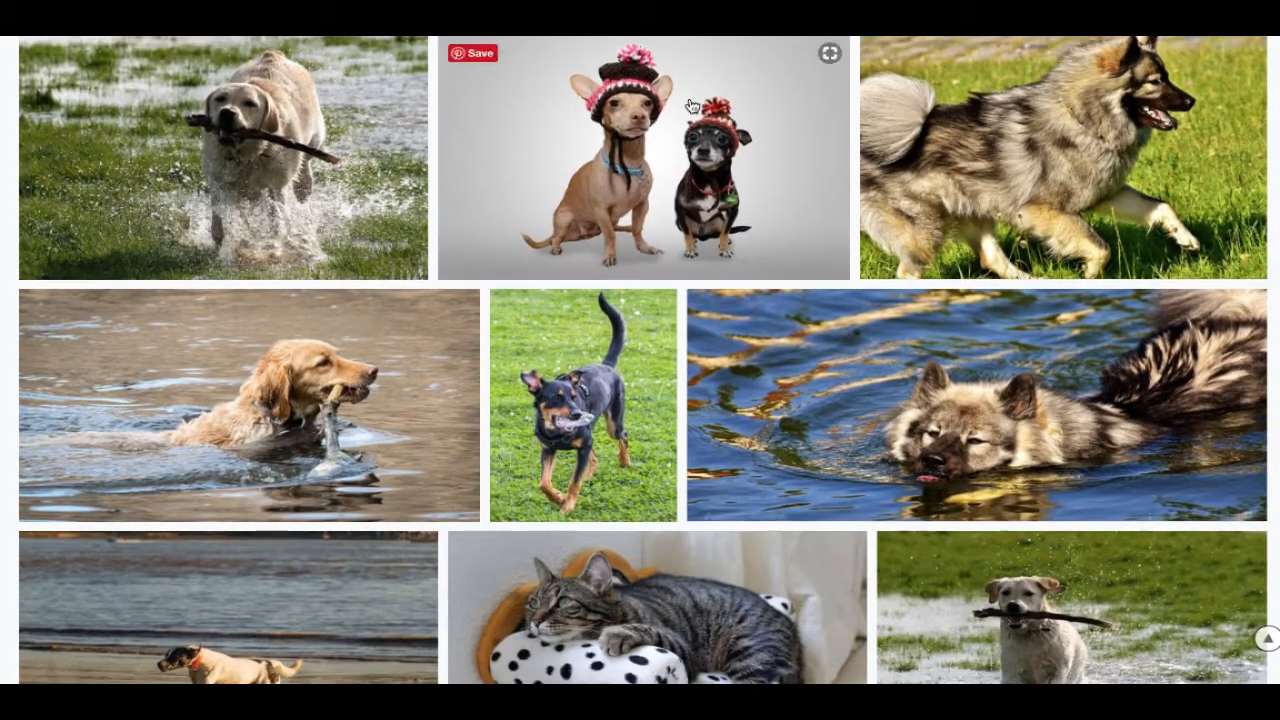
{"action": "left_click", "coordinate": [630, 150]}
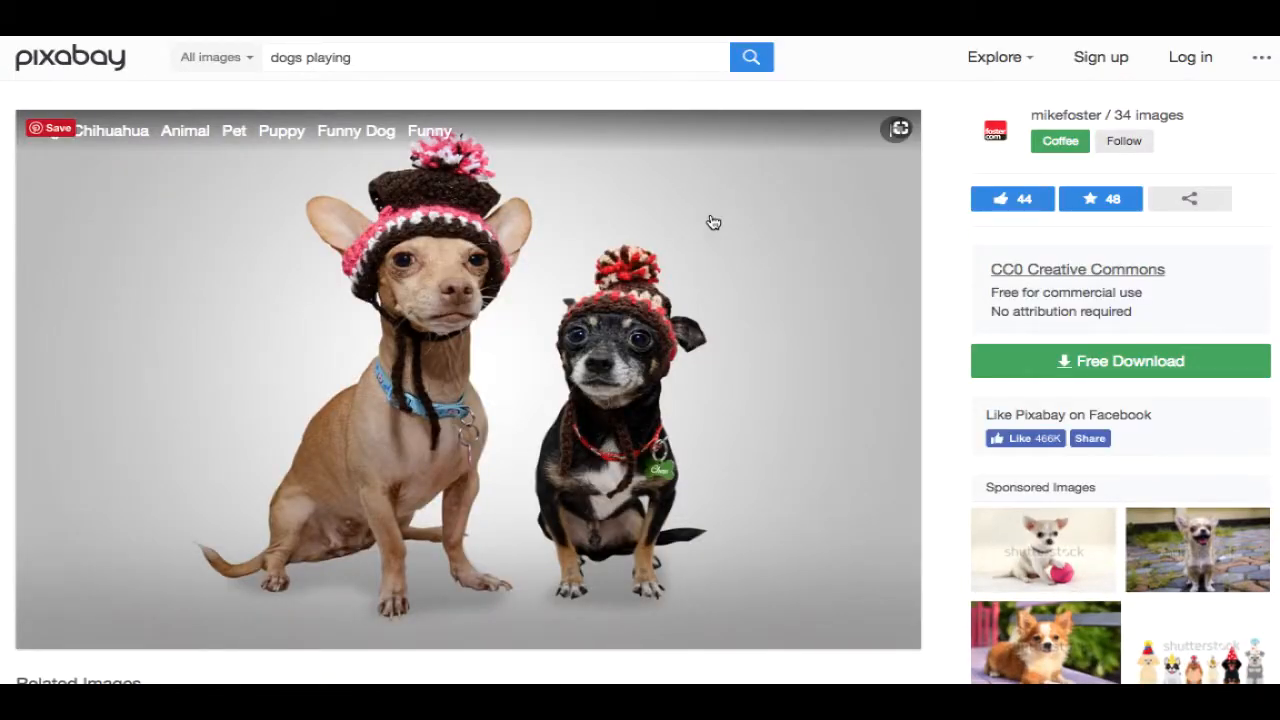
{"action": "right_click", "coordinate": [669, 284]}
{"action": "left_click", "coordinate": [774, 312]}
{"action": "left_click", "coordinate": [828, 211]}
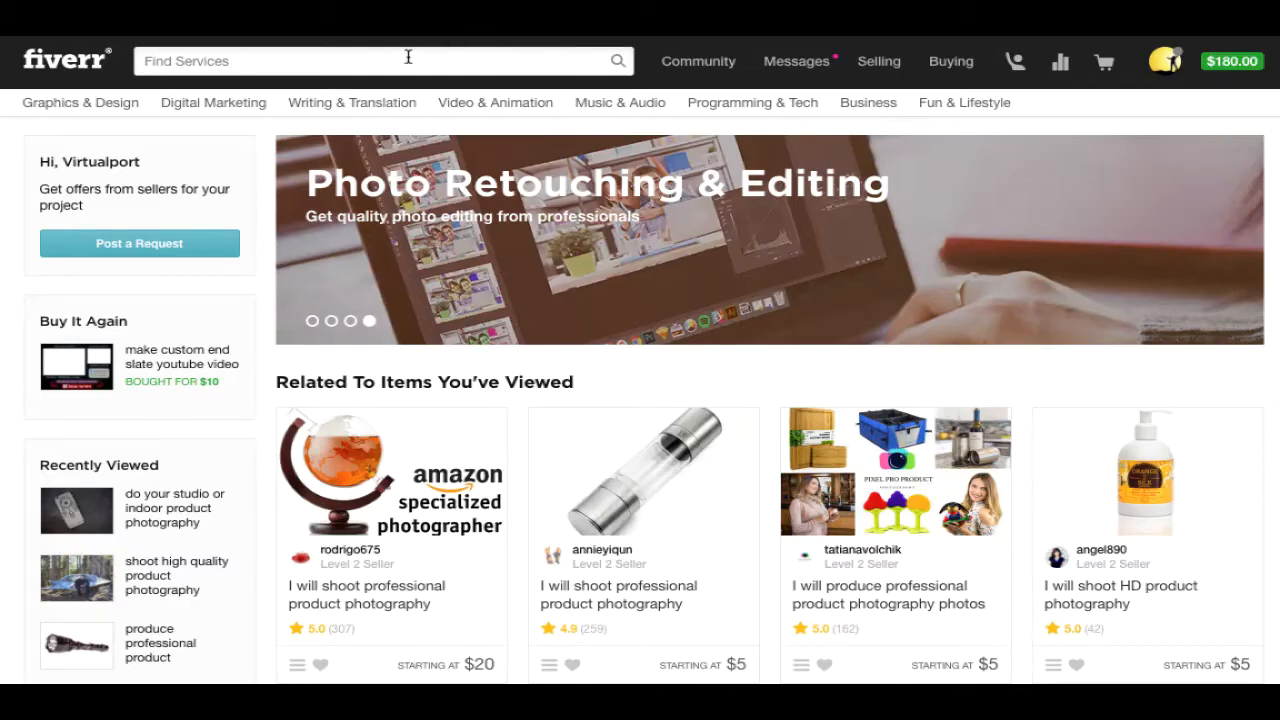
{"action": "left_click", "coordinate": [397, 60]}
{"action": "type", "text": "logo"}
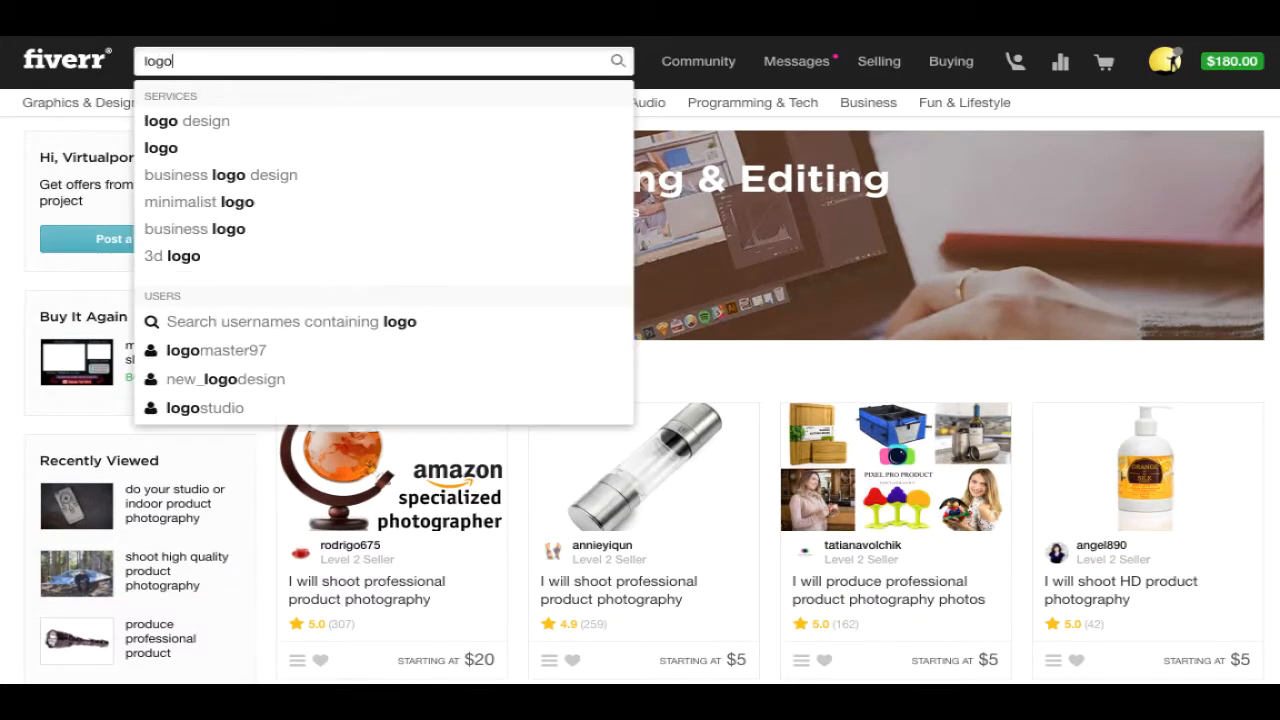
{"action": "left_click", "coordinate": [337, 126]}
{"action": "mouse_move", "coordinate": [1020, 110]}
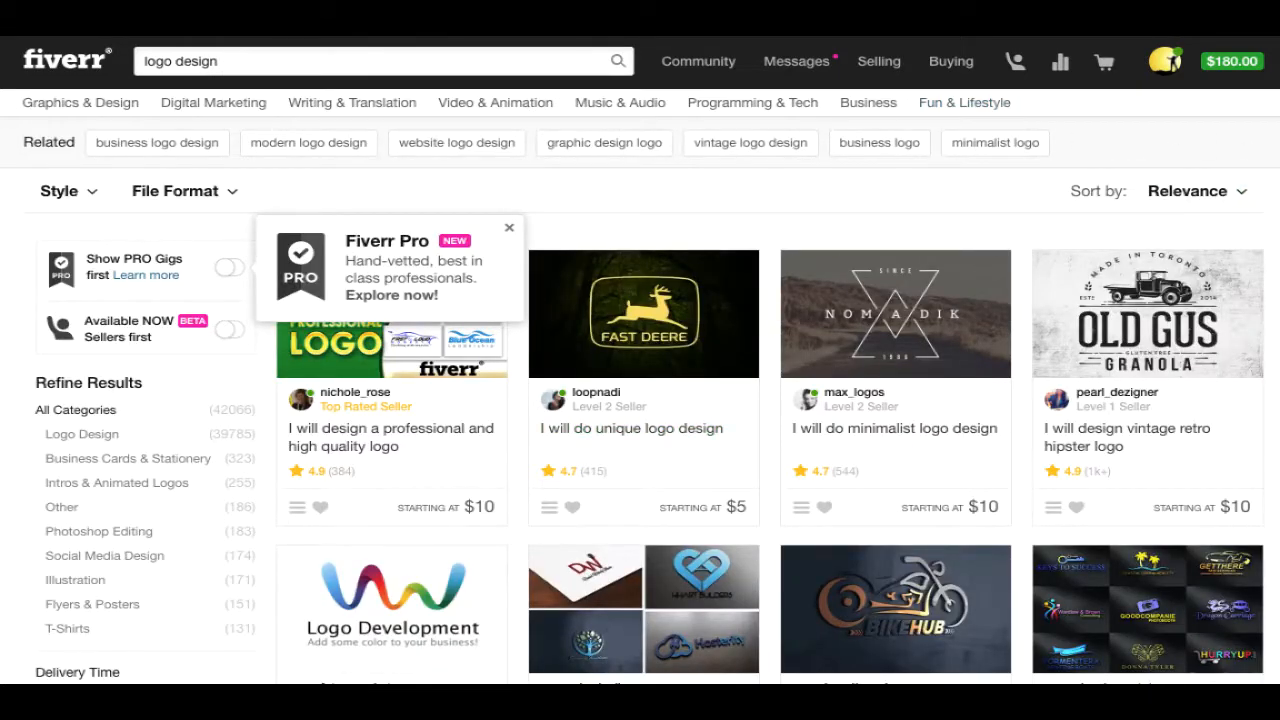
{"action": "scroll", "coordinate": [1160, 303], "scroll_direction": "down", "scroll_amount": 1}
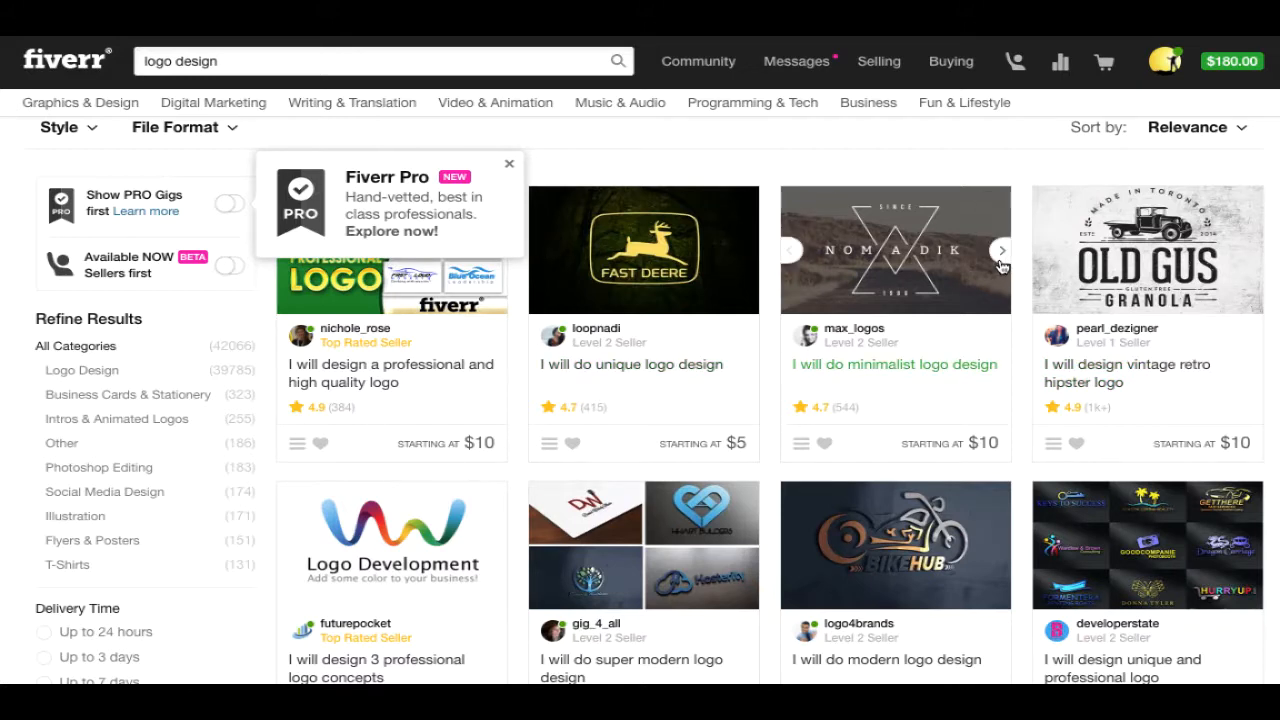
{"action": "scroll", "coordinate": [1001, 265], "scroll_direction": "down", "scroll_amount": 5}
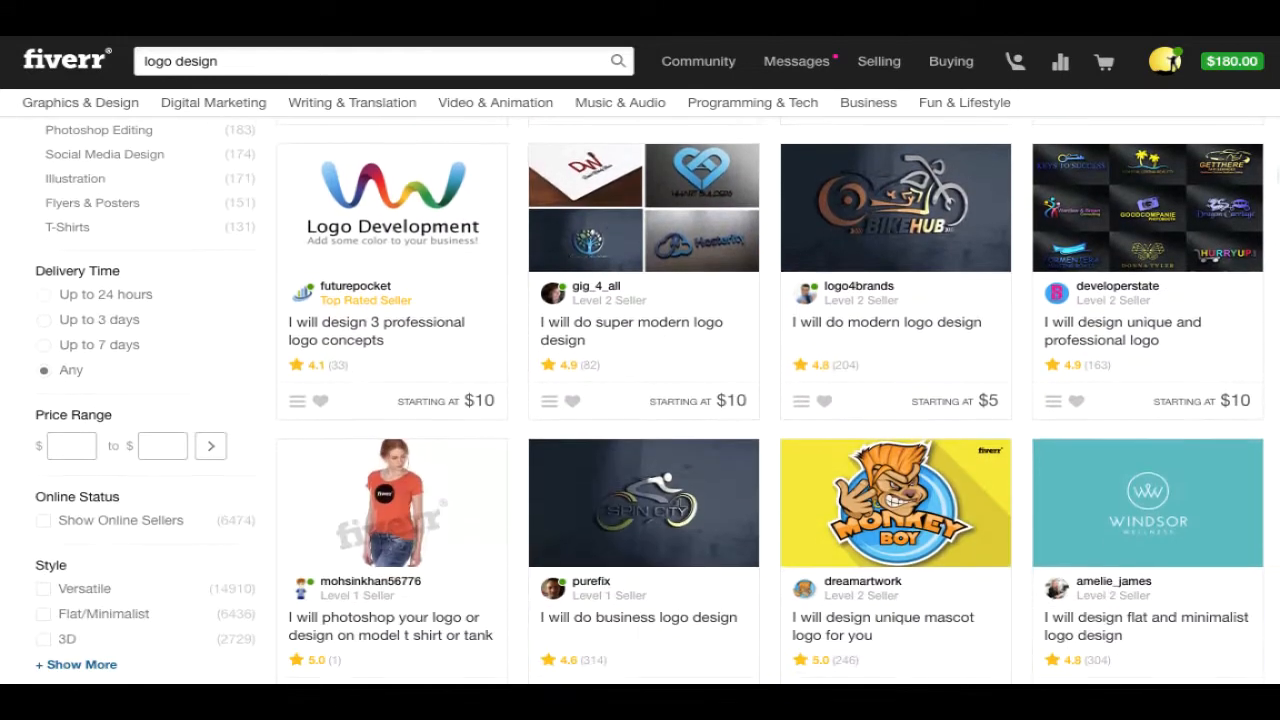
{"action": "scroll", "coordinate": [1257, 234], "scroll_direction": "down", "scroll_amount": 8}
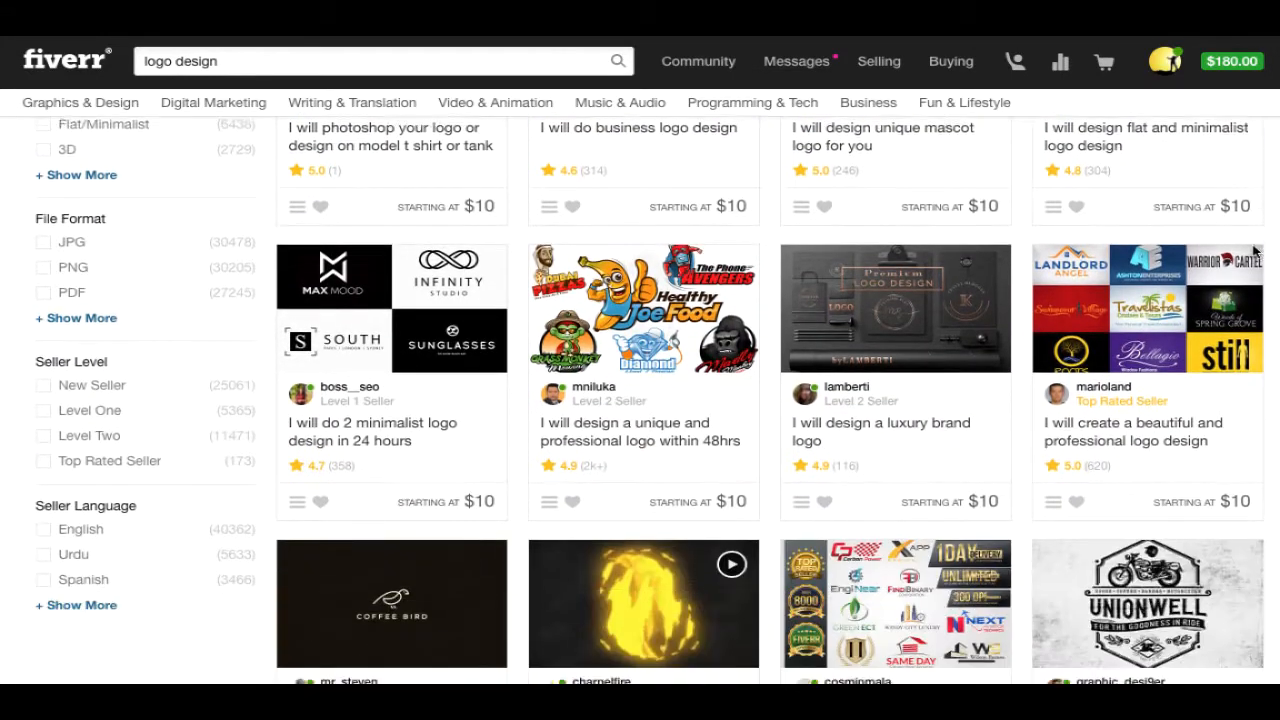
{"action": "scroll", "coordinate": [1253, 258], "scroll_direction": "down", "scroll_amount": 5}
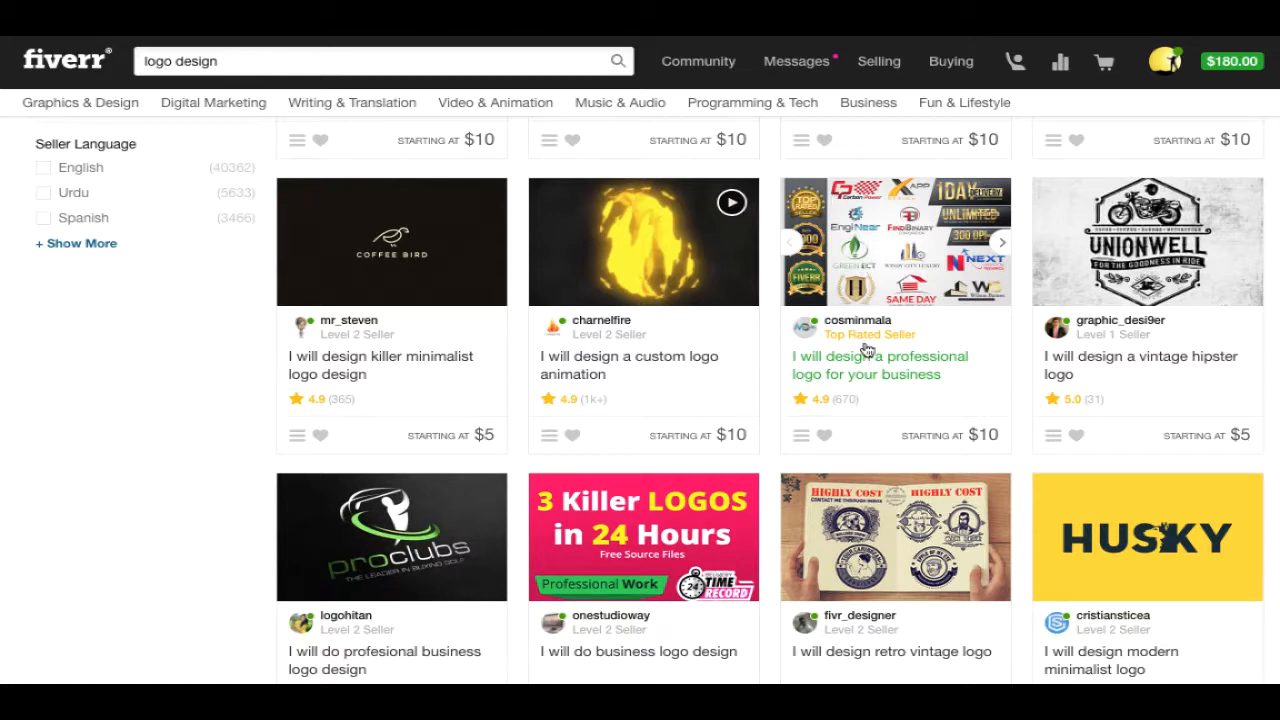
{"action": "left_click", "coordinate": [878, 270]}
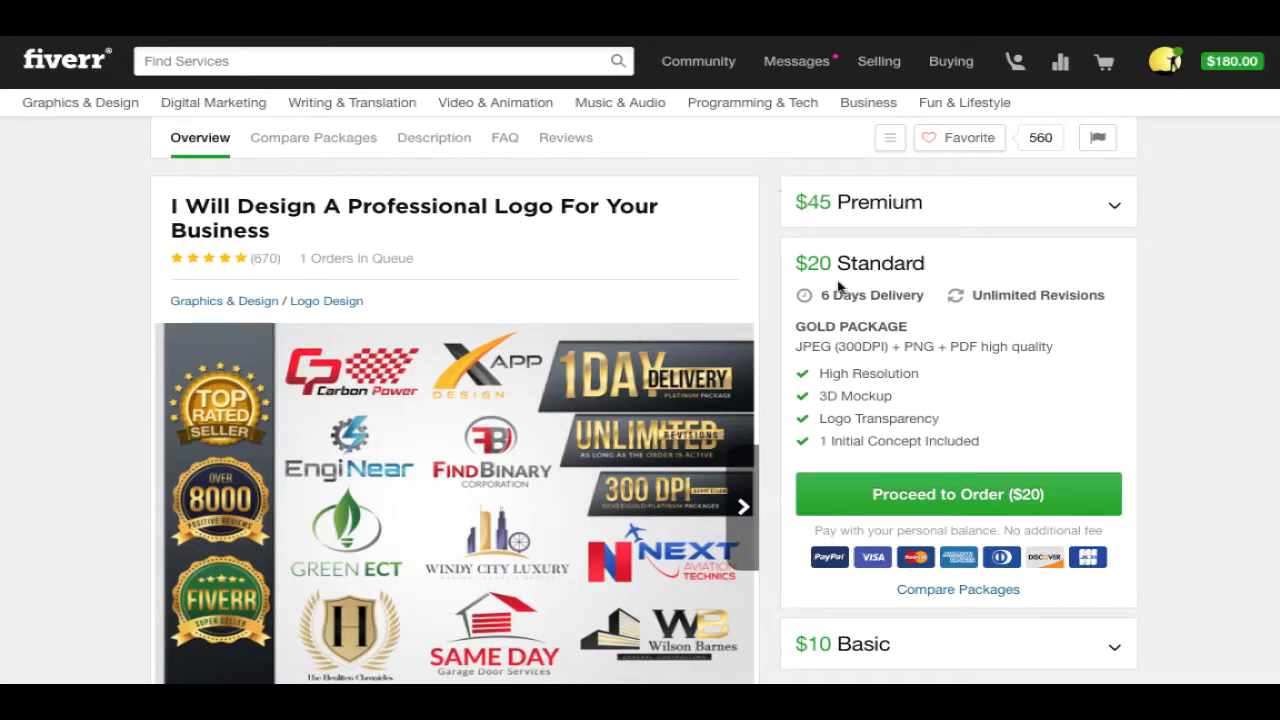
{"action": "scroll", "coordinate": [960, 400], "scroll_direction": "down", "scroll_amount": 4}
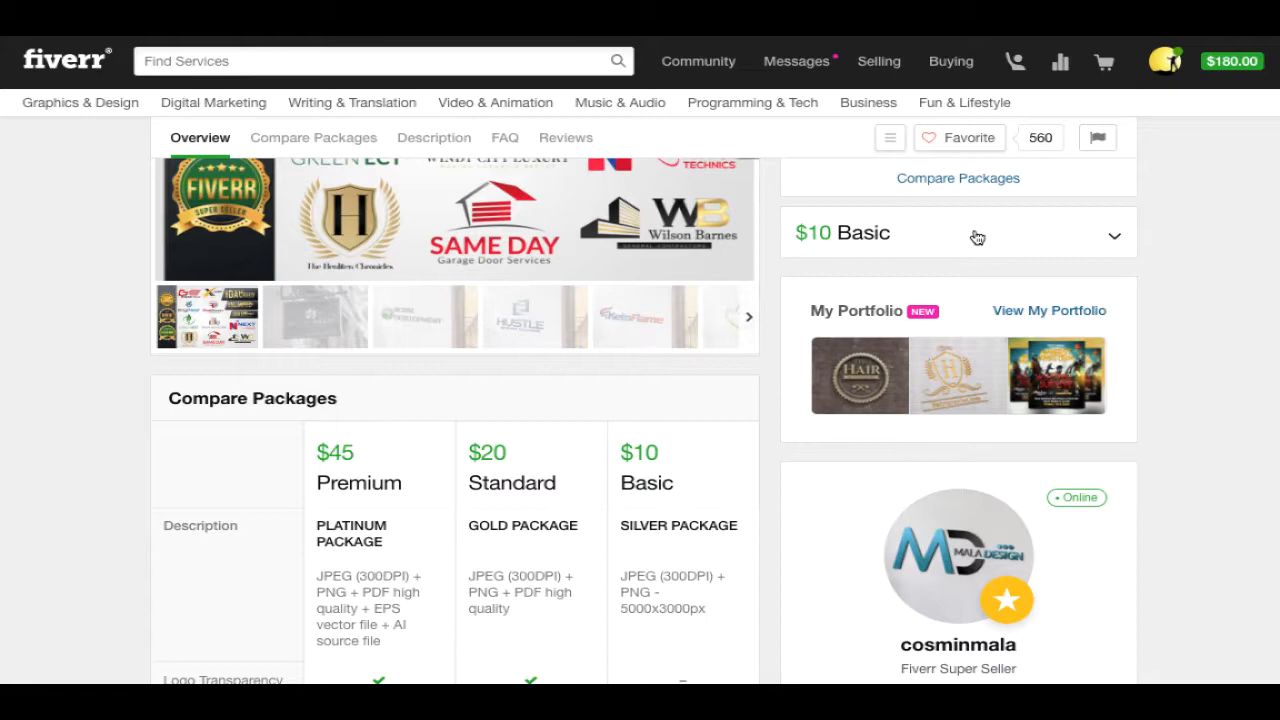
{"action": "left_click", "coordinate": [977, 234]}
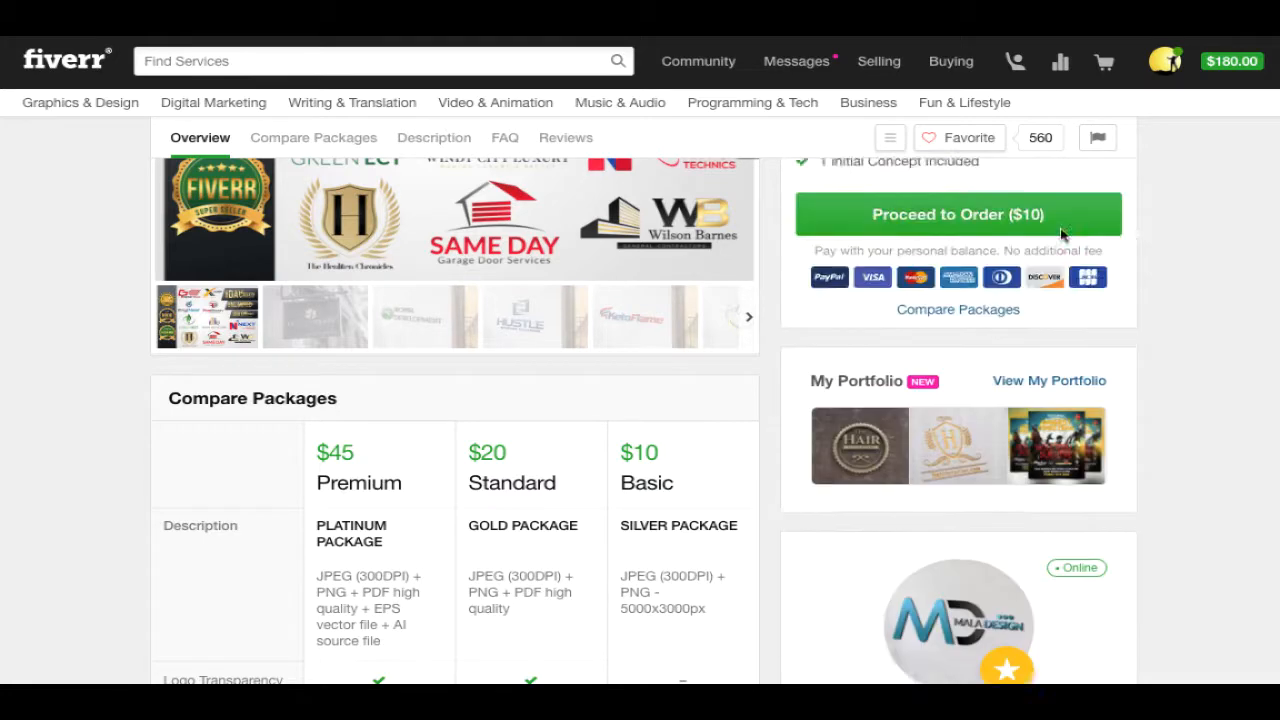
{"action": "scroll", "coordinate": [1270, 253], "scroll_direction": "up", "scroll_amount": 1}
{"action": "scroll", "coordinate": [644, 420], "scroll_direction": "up", "scroll_amount": 3}
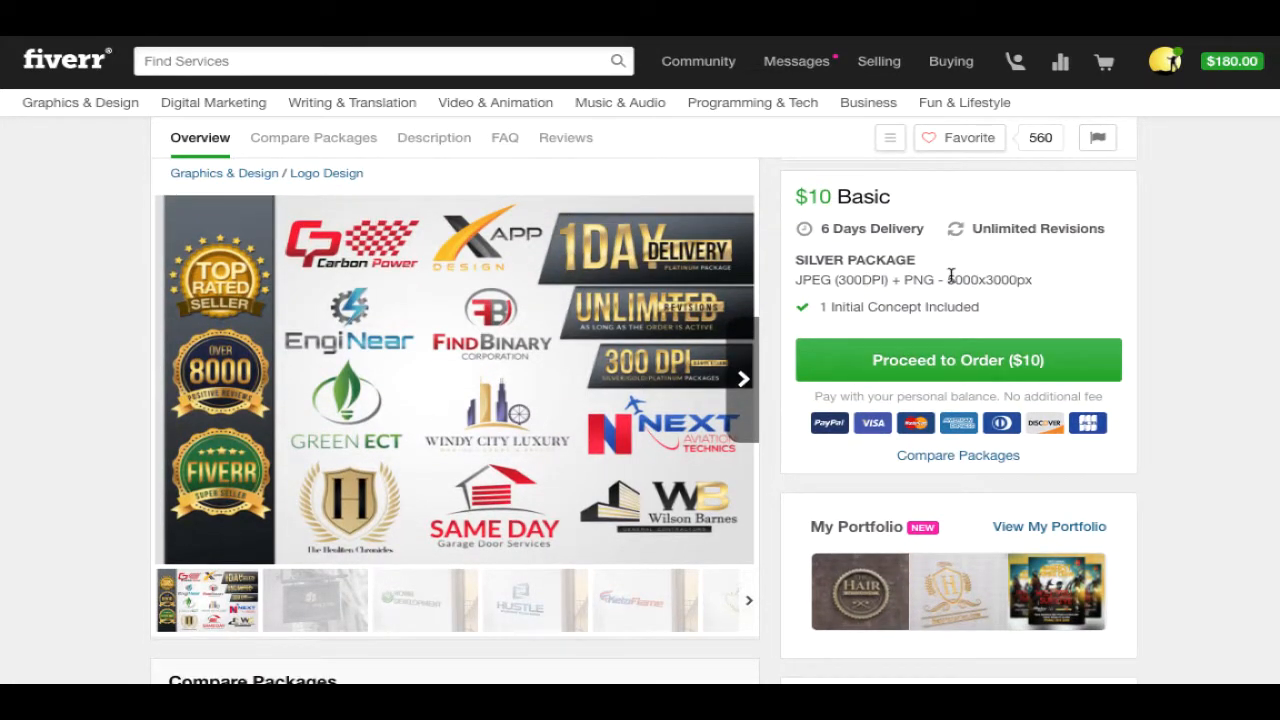
{"action": "left_click", "coordinate": [414, 610]}
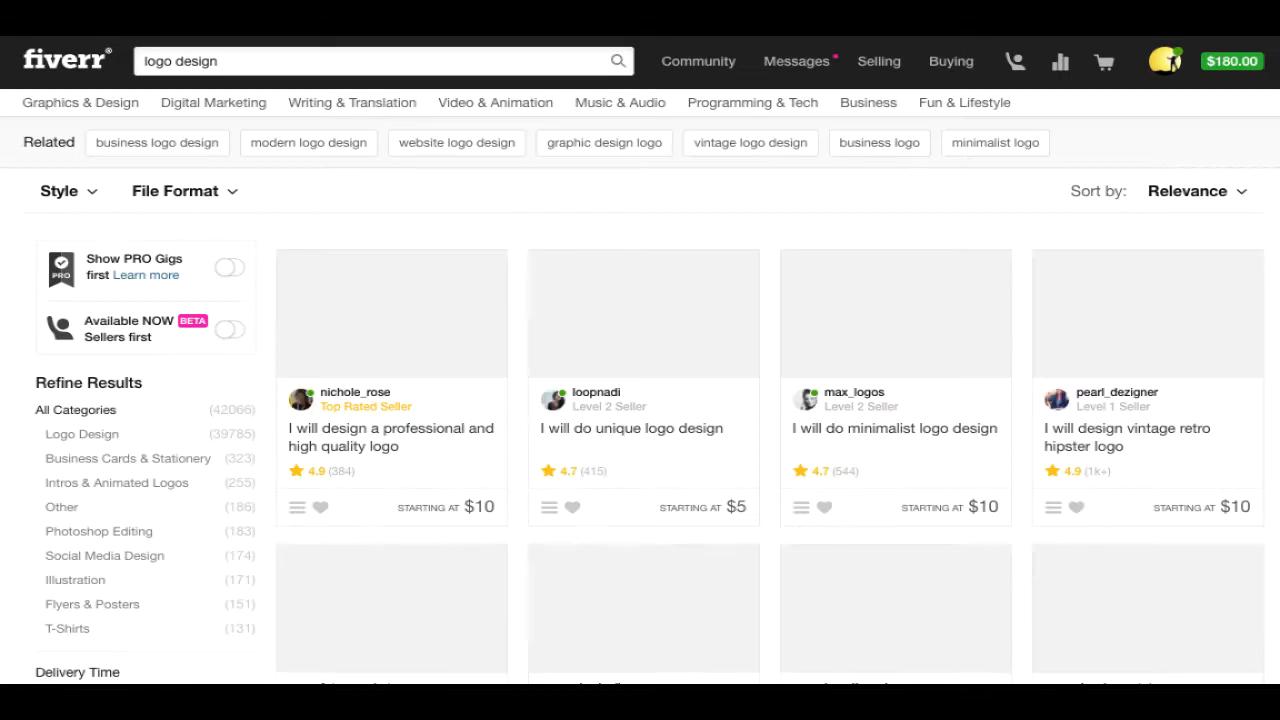
{"action": "scroll", "coordinate": [1258, 175], "scroll_direction": "down", "scroll_amount": 5}
{"action": "scroll", "coordinate": [1258, 175], "scroll_direction": "up", "scroll_amount": 3}
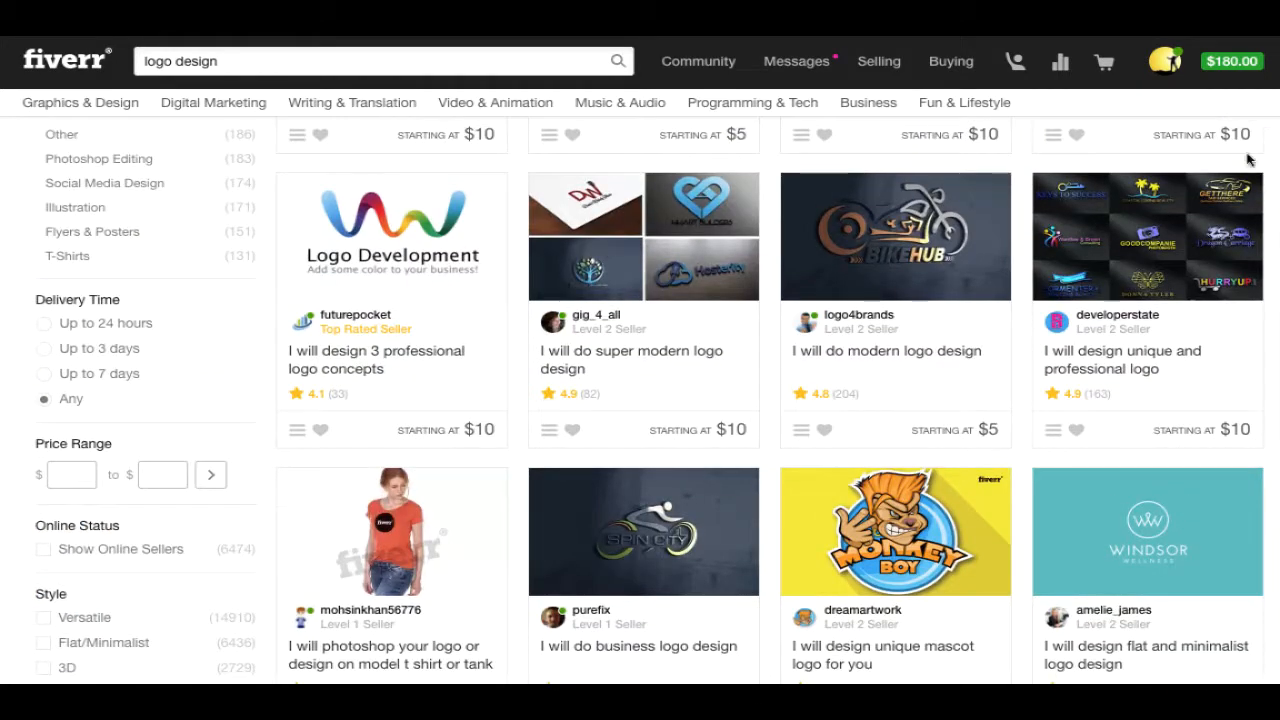
- Open the 48hr unique logo gig, view its sample images, and compare the $95, $50, $10 packages
{"action": "left_click", "coordinate": [1106, 366]}
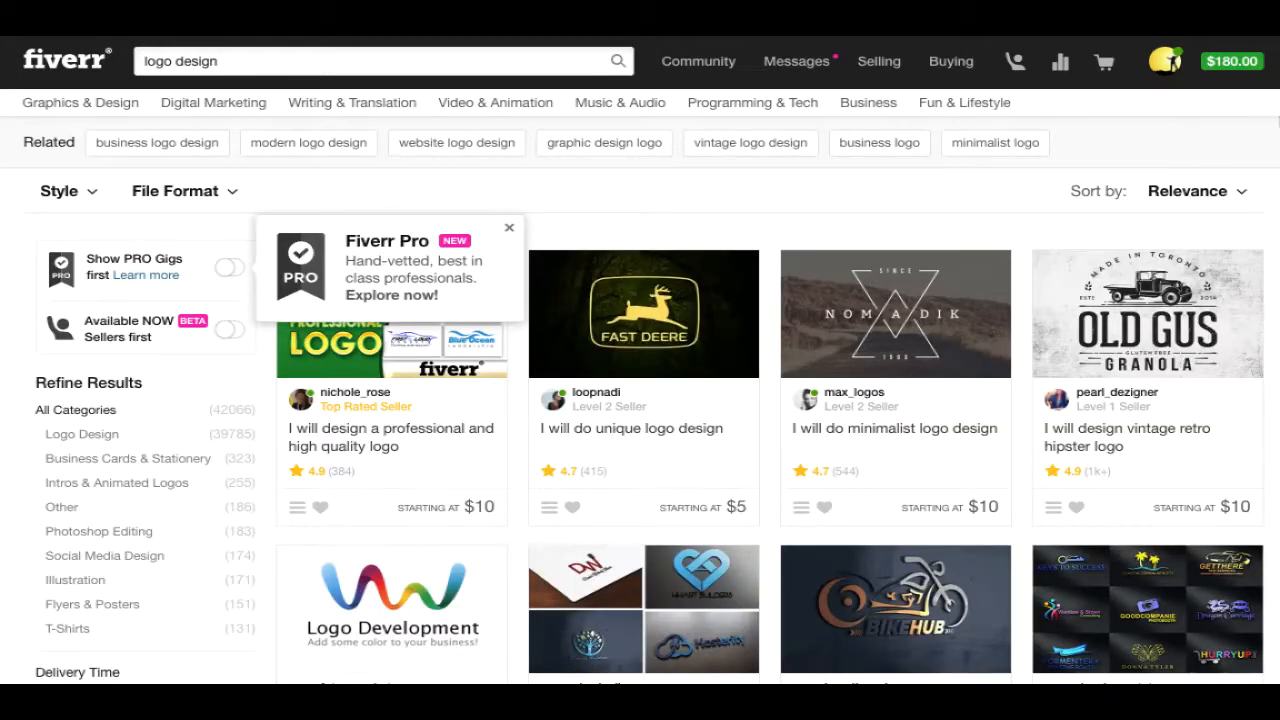
{"action": "scroll", "coordinate": [1248, 249], "scroll_direction": "down", "scroll_amount": 6}
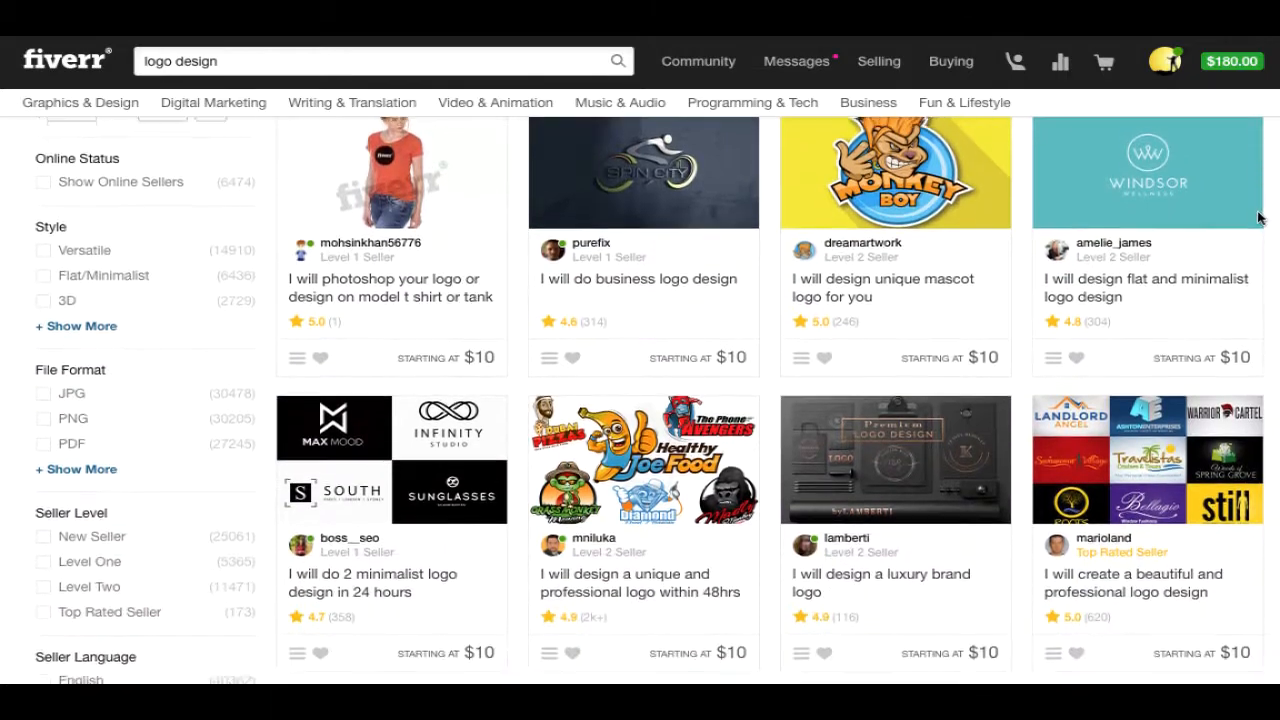
{"action": "scroll", "coordinate": [1250, 249], "scroll_direction": "down", "scroll_amount": 1}
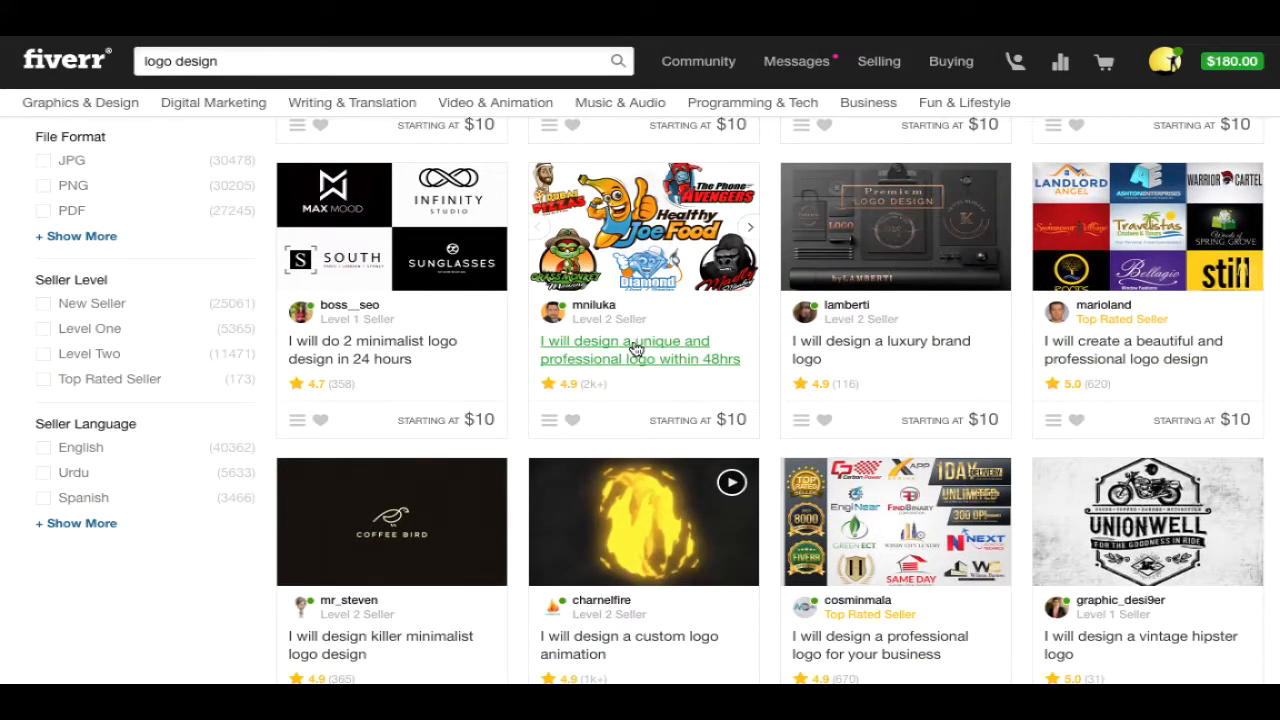
{"action": "scroll", "coordinate": [630, 362], "scroll_direction": "up", "scroll_amount": 1}
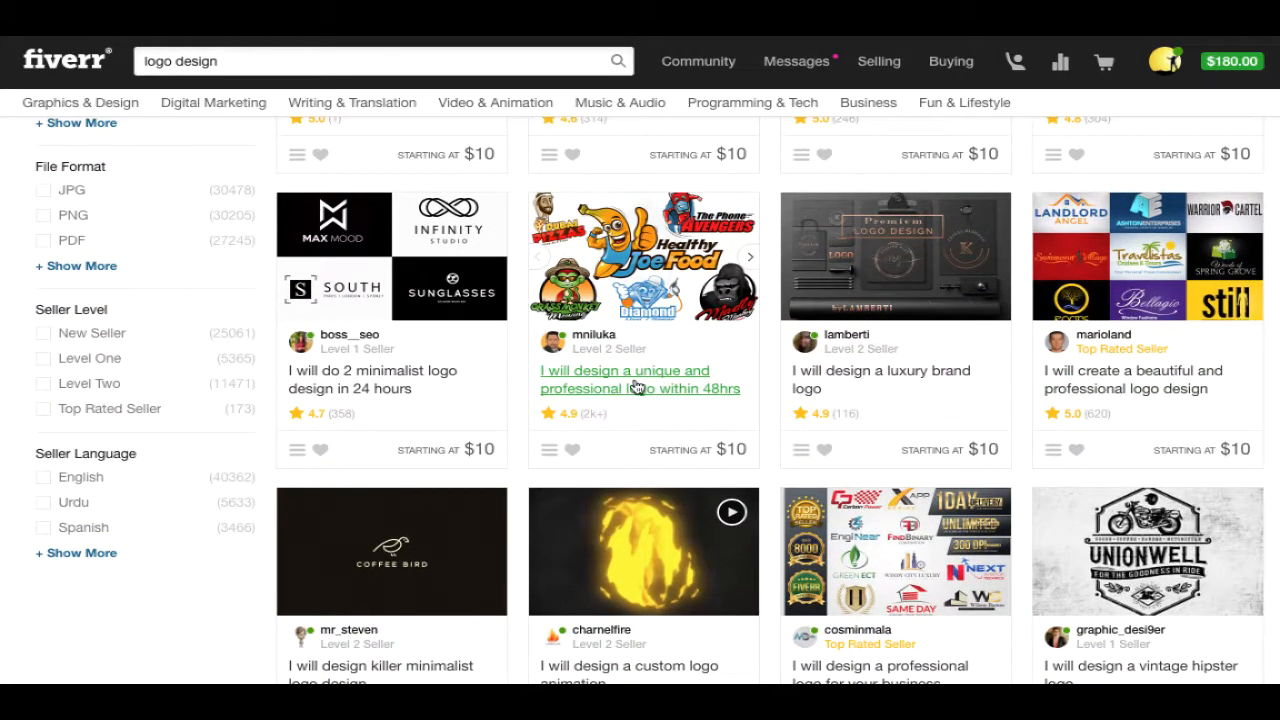
{"action": "left_click", "coordinate": [690, 391]}
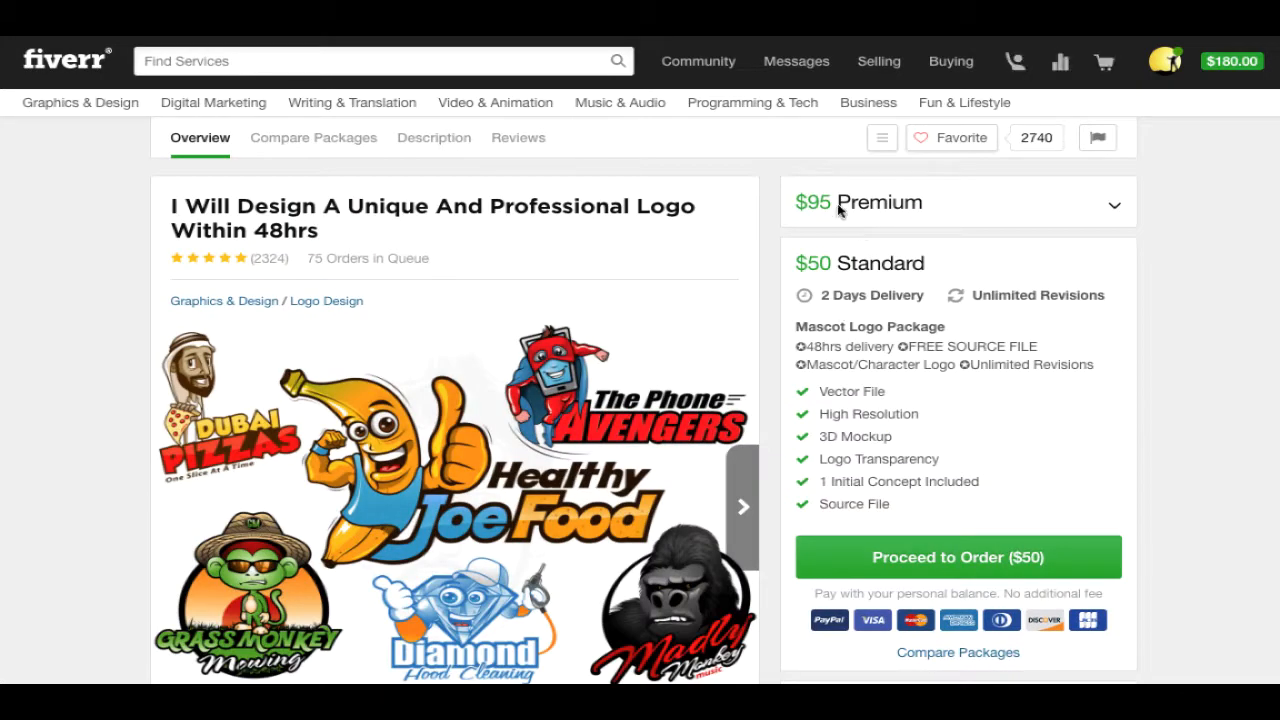
{"action": "scroll", "coordinate": [1276, 152], "scroll_direction": "down", "scroll_amount": 2}
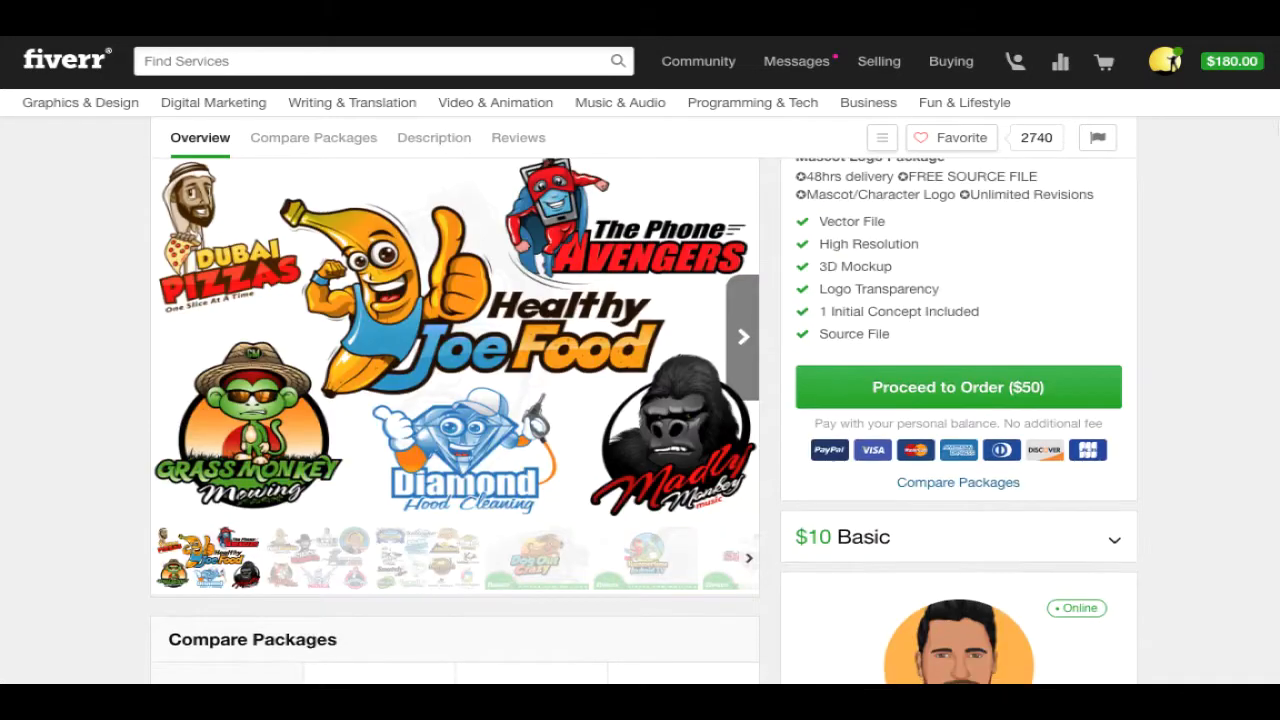
{"action": "left_click", "coordinate": [740, 335]}
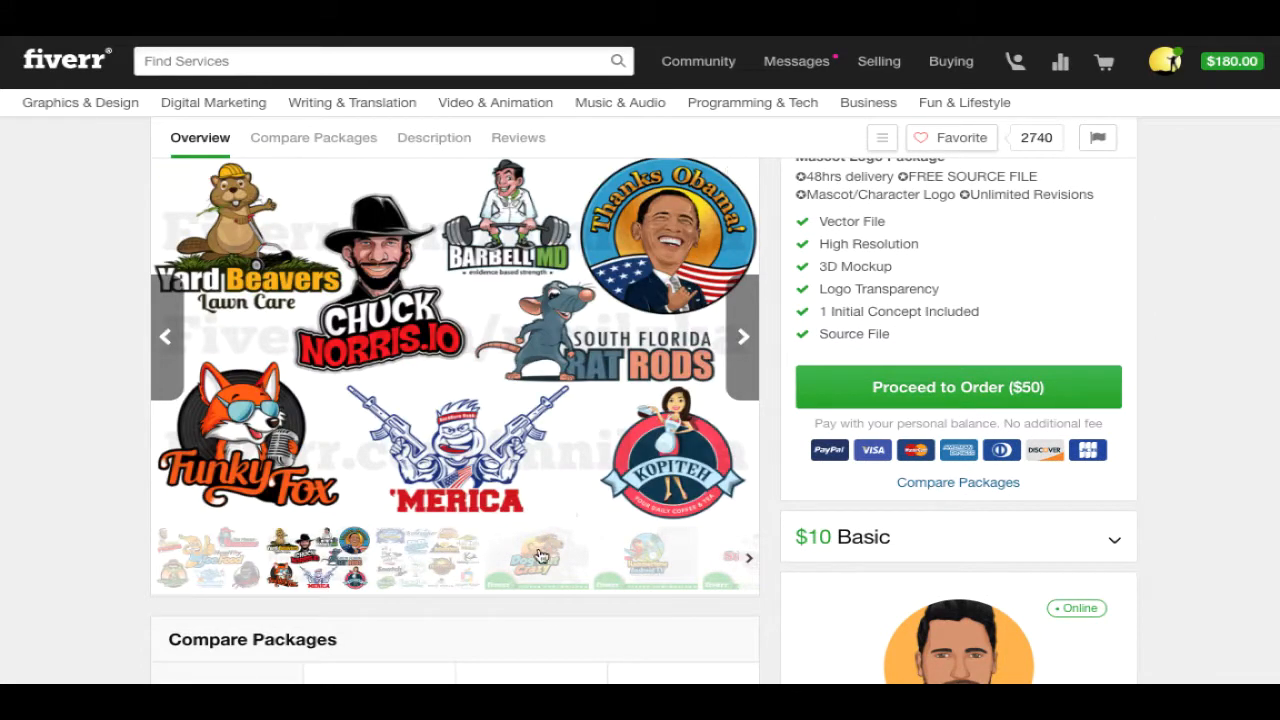
{"action": "left_click", "coordinate": [568, 573]}
{"action": "left_click", "coordinate": [625, 578]}
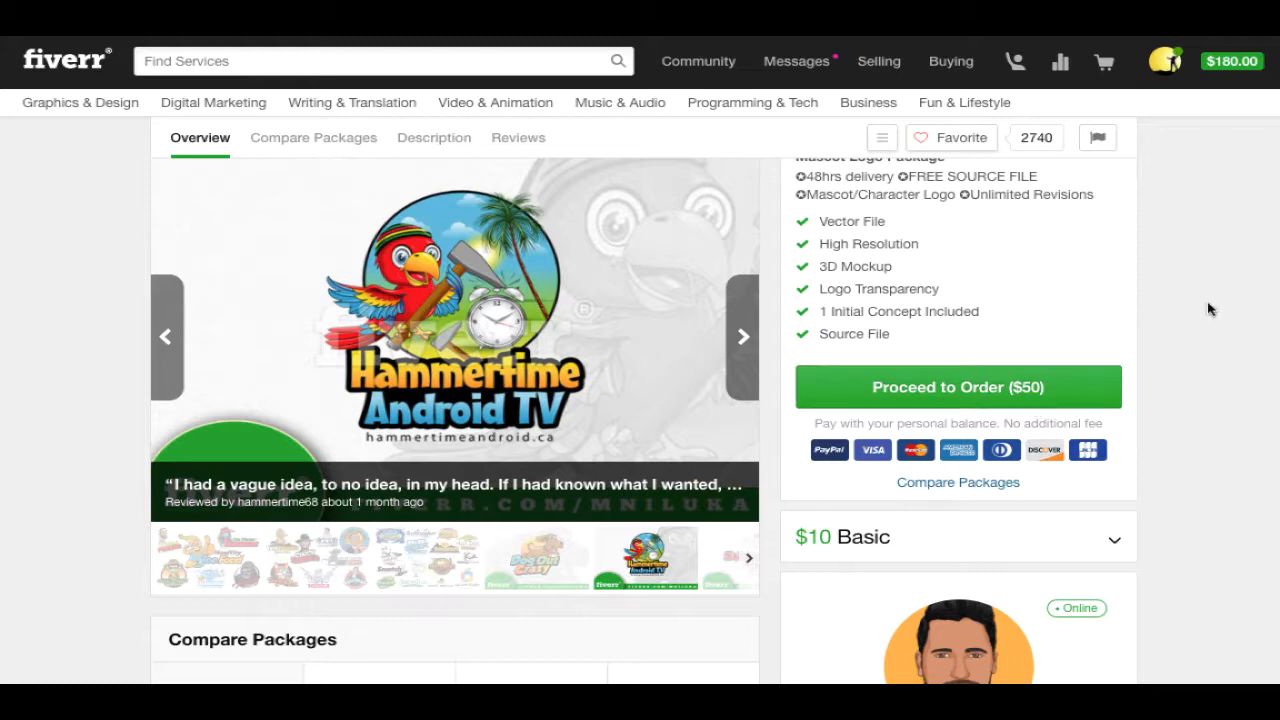
{"action": "scroll", "coordinate": [882, 271], "scroll_direction": "down", "scroll_amount": 3}
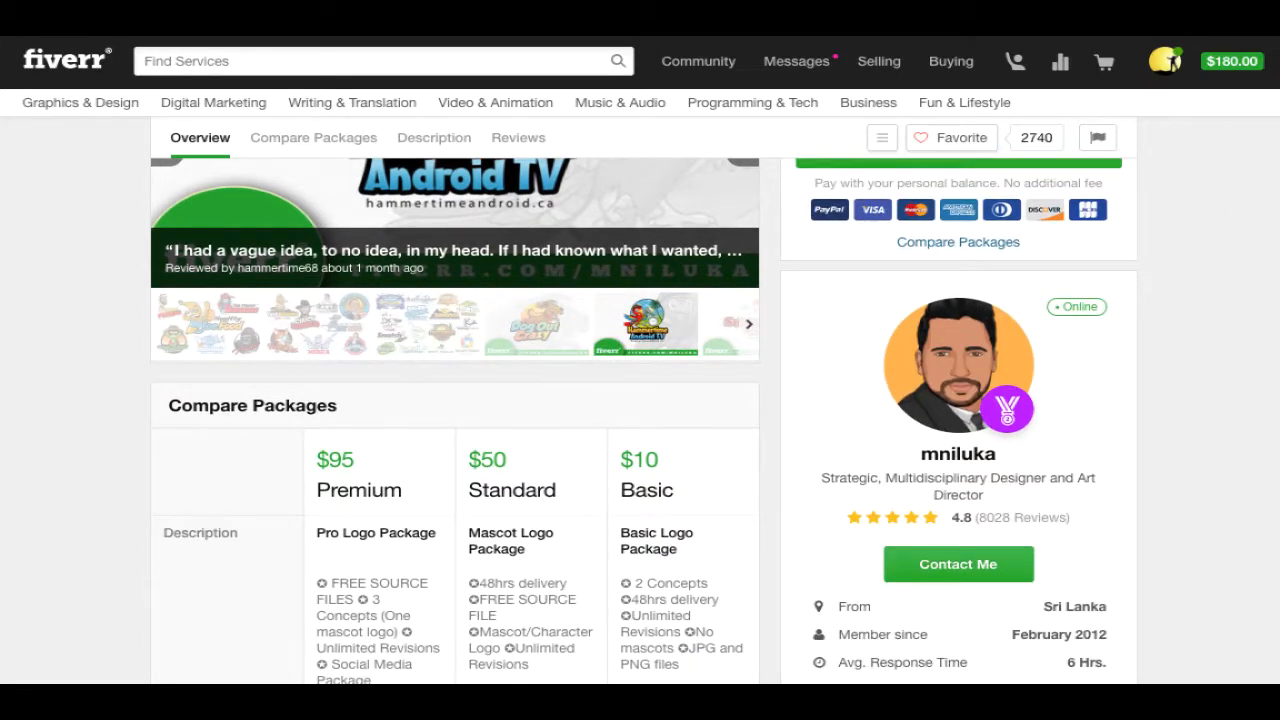
{"action": "scroll", "coordinate": [1003, 196], "scroll_direction": "up", "scroll_amount": 3}
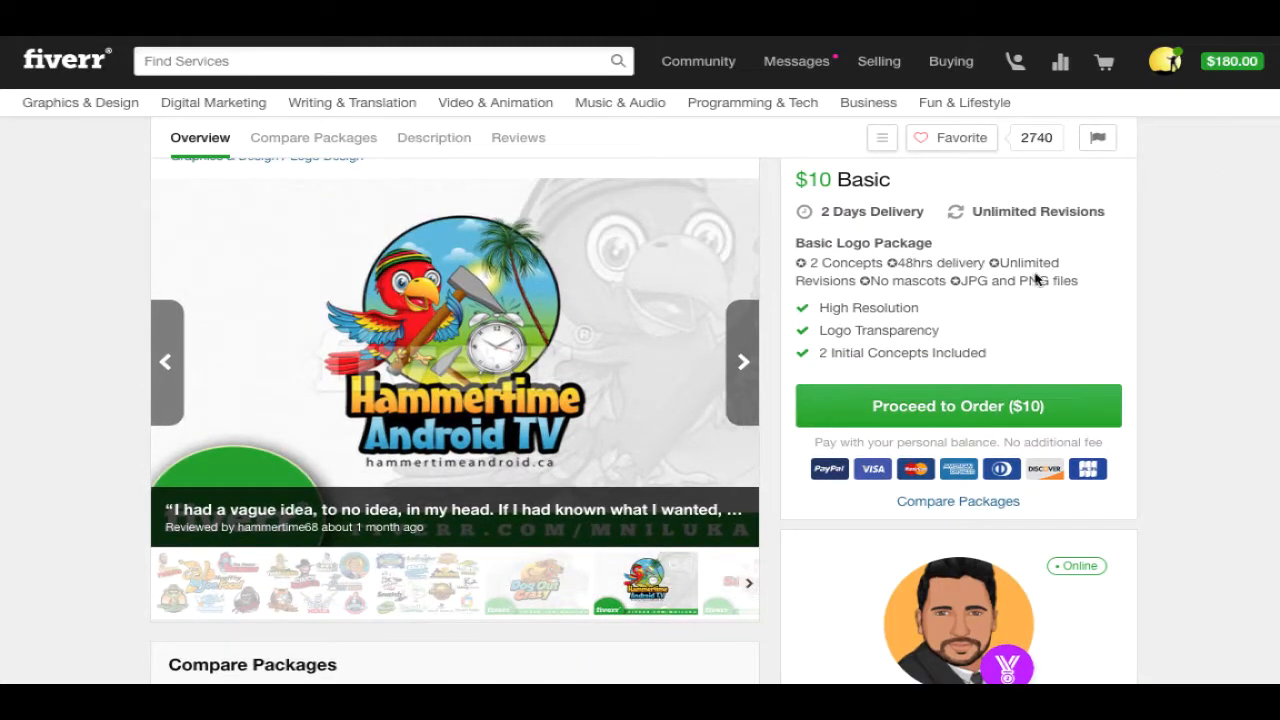
{"action": "scroll", "coordinate": [1266, 200], "scroll_direction": "down", "scroll_amount": 5}
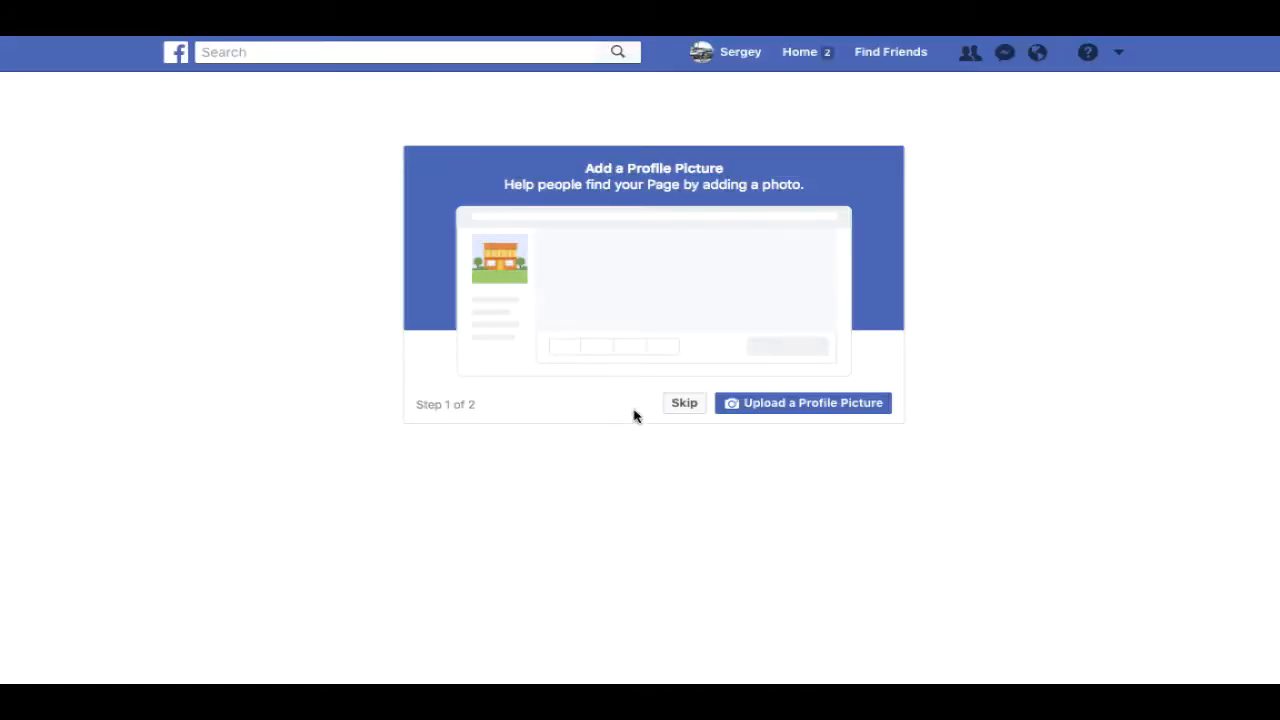
- Upload the dog-103 jpg from the Desktop as the page's profile picture
{"action": "left_click", "coordinate": [800, 404]}
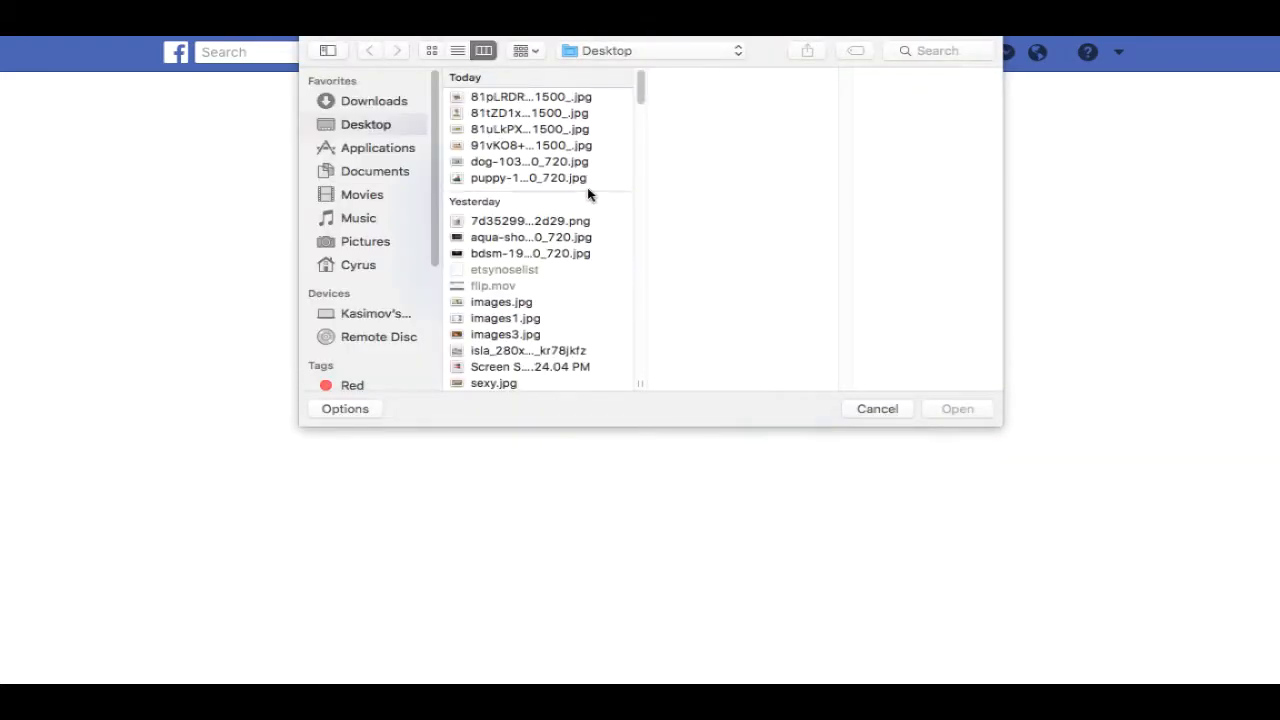
{"action": "left_click", "coordinate": [560, 161]}
{"action": "left_click", "coordinate": [966, 412]}
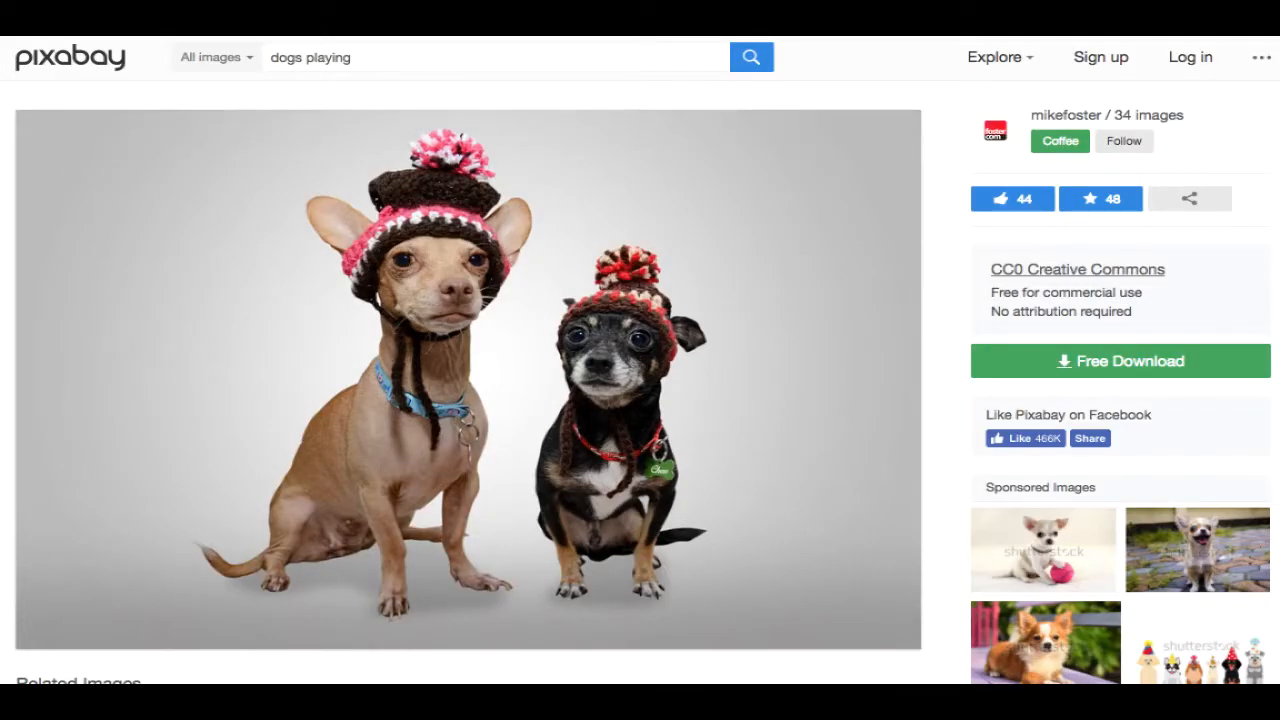
- Go back to the 'dogs playing' results and scroll through the first page of images
{"action": "key", "text": "alt+Left"}
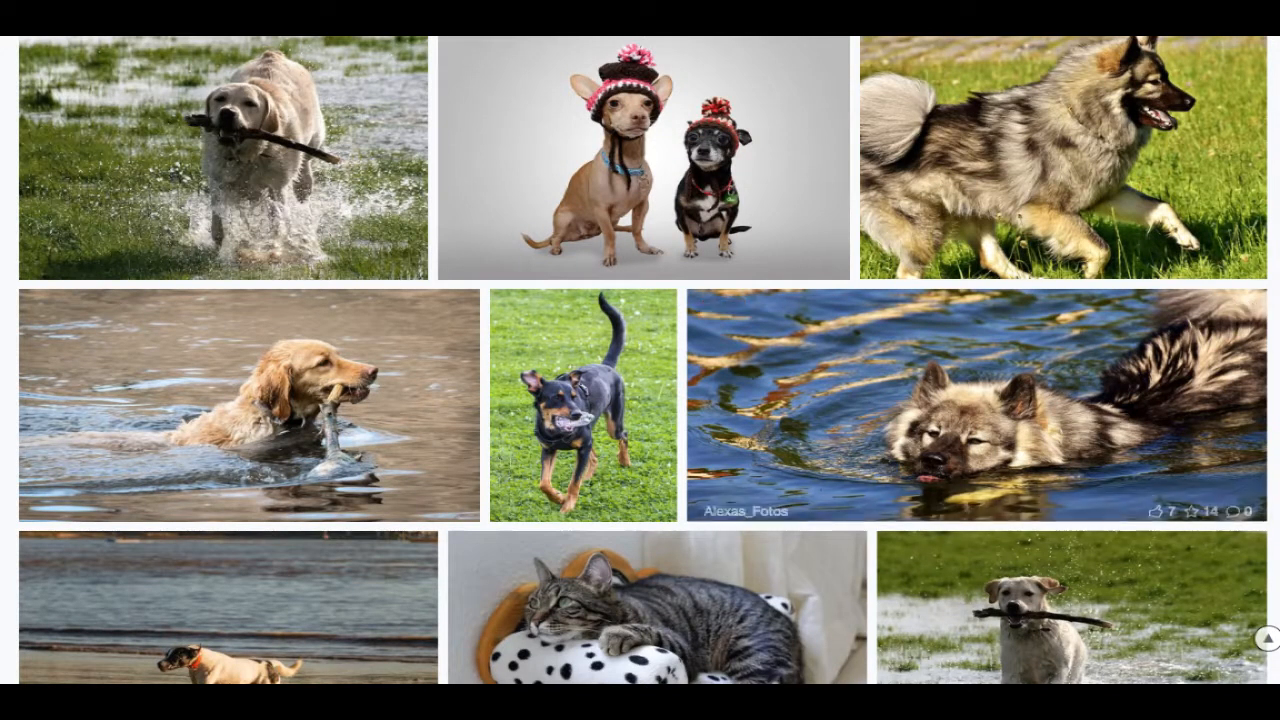
{"action": "scroll", "coordinate": [1258, 535], "scroll_direction": "down", "scroll_amount": 5}
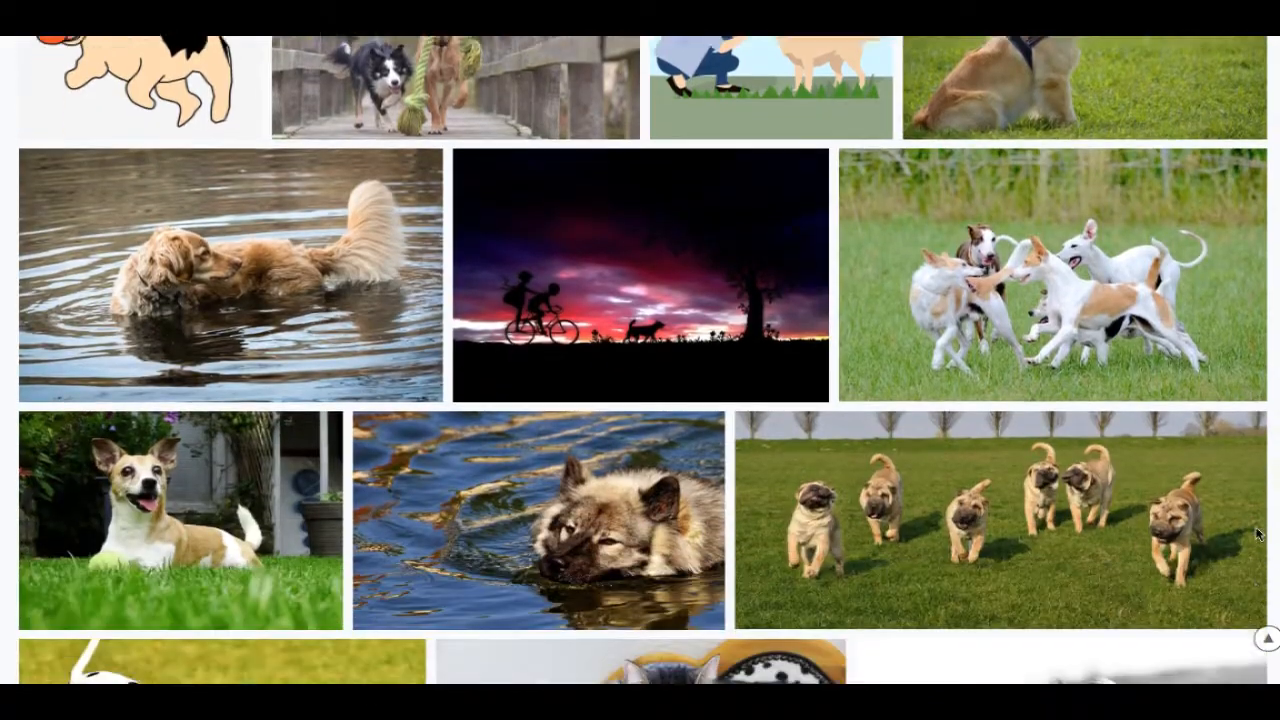
{"action": "scroll", "coordinate": [1258, 535], "scroll_direction": "down", "scroll_amount": 3}
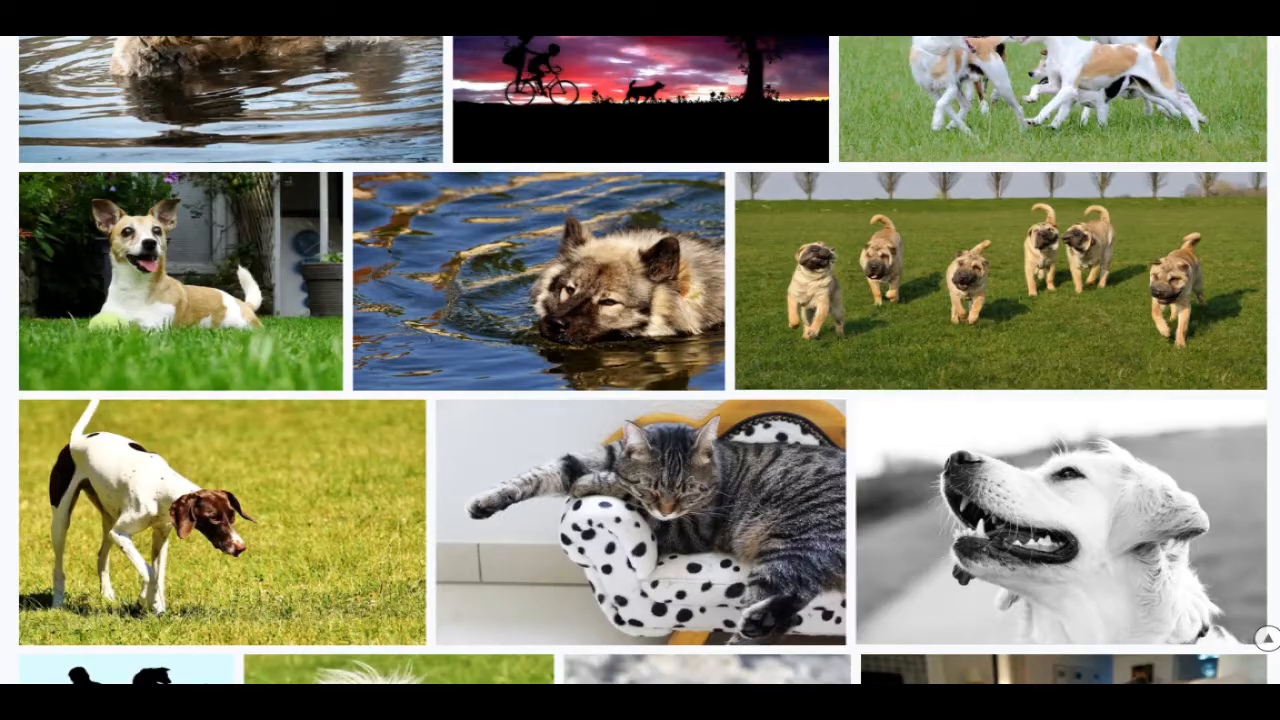
{"action": "scroll", "coordinate": [1266, 637], "scroll_direction": "down", "scroll_amount": 12}
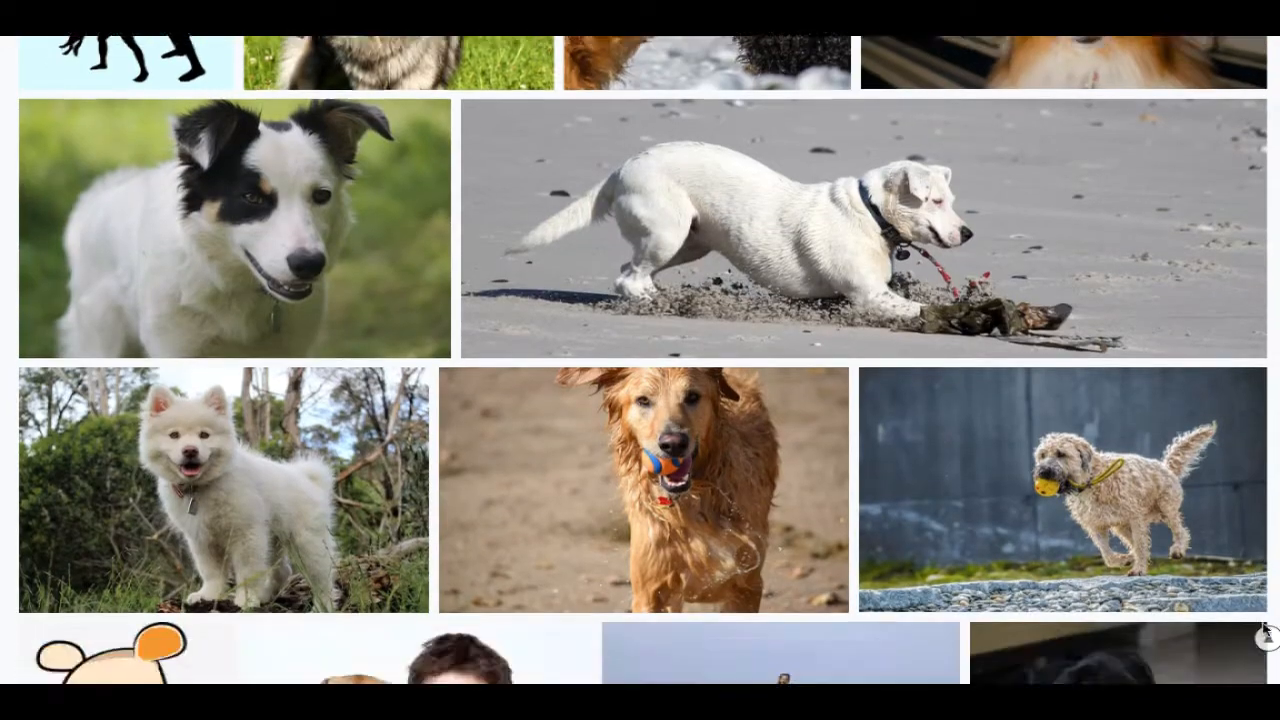
{"action": "scroll", "coordinate": [1265, 637], "scroll_direction": "down", "scroll_amount": 5}
{"action": "scroll", "coordinate": [1265, 637], "scroll_direction": "up", "scroll_amount": 3}
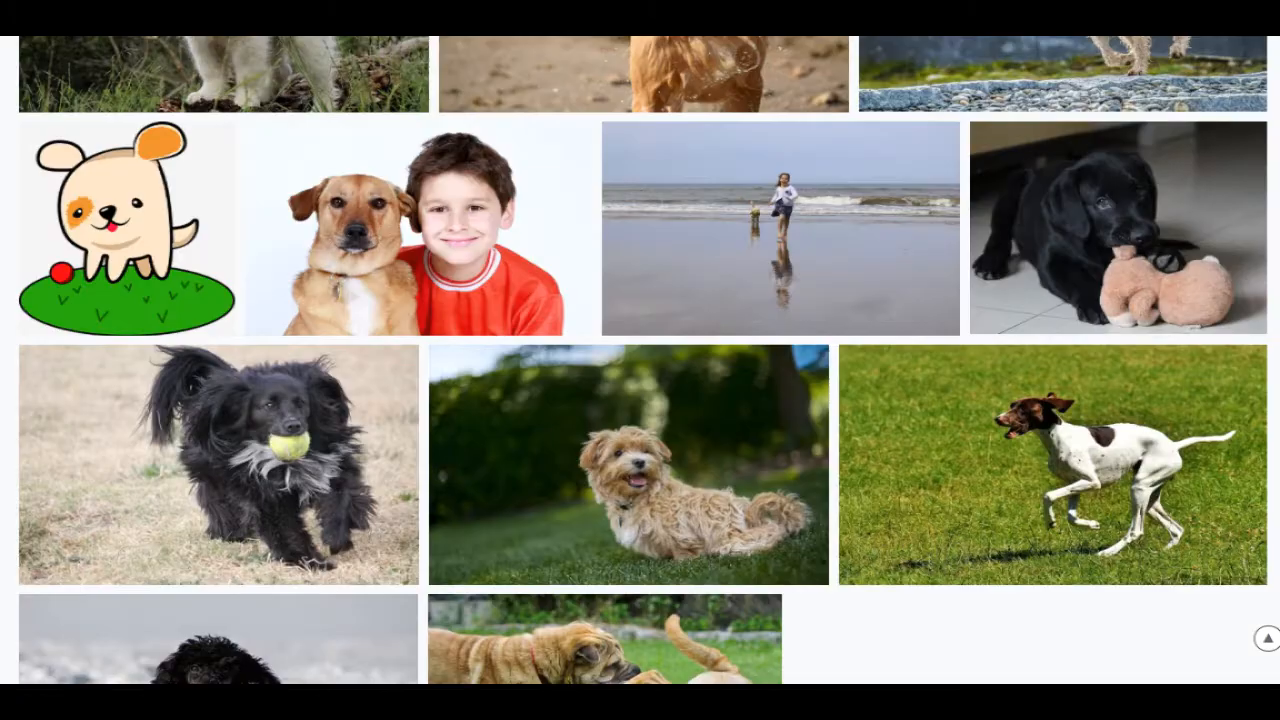
{"action": "scroll", "coordinate": [1266, 637], "scroll_direction": "up", "scroll_amount": 8}
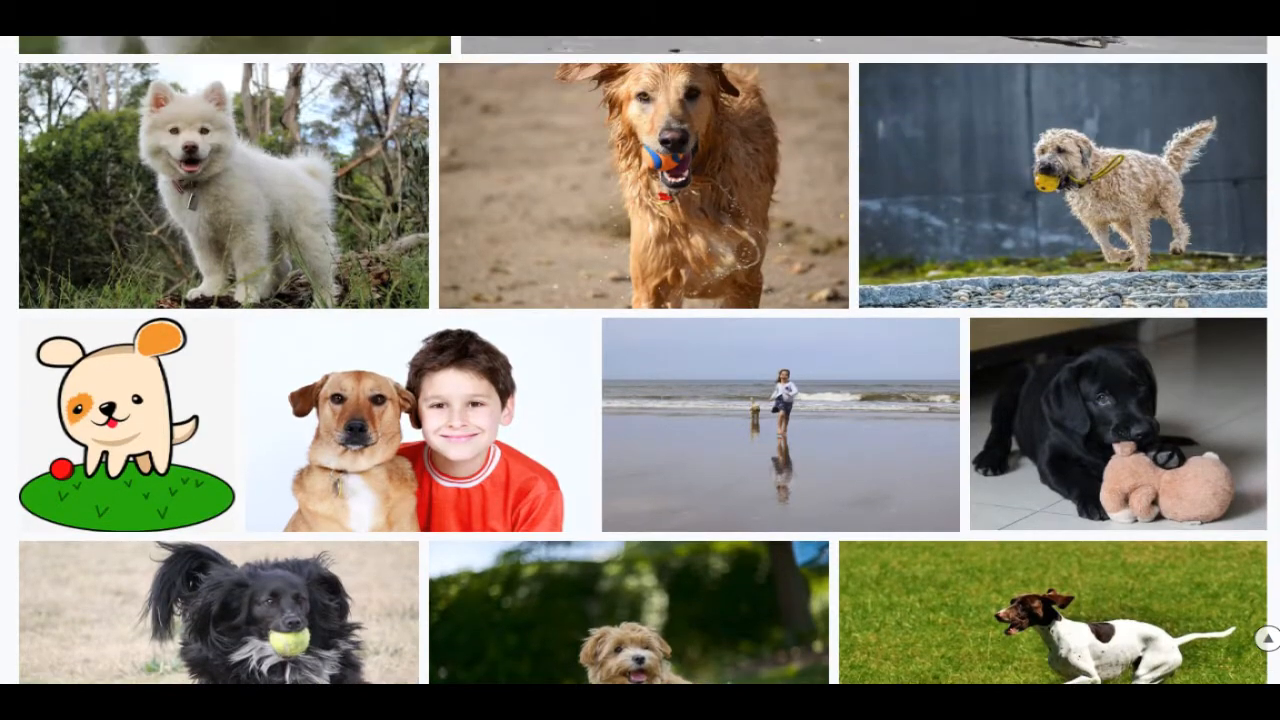
{"action": "scroll", "coordinate": [1266, 637], "scroll_direction": "up", "scroll_amount": 5}
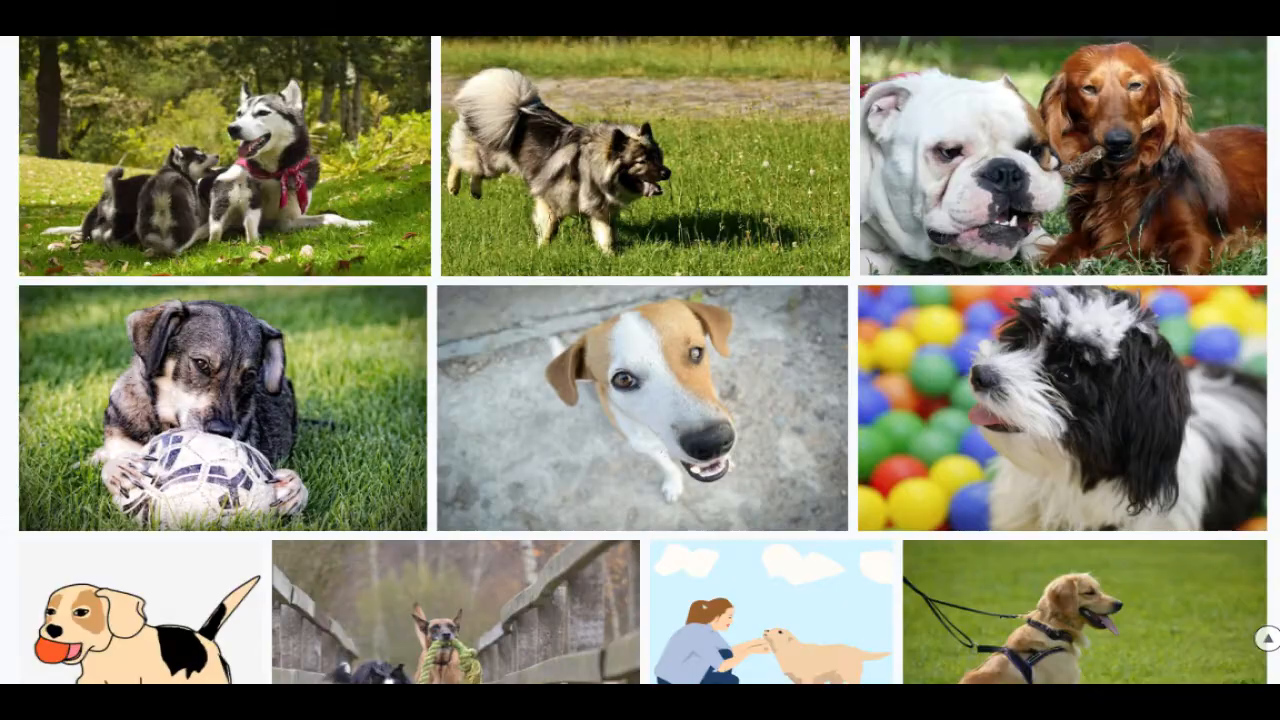
{"action": "scroll", "coordinate": [1266, 637], "scroll_direction": "up", "scroll_amount": 4}
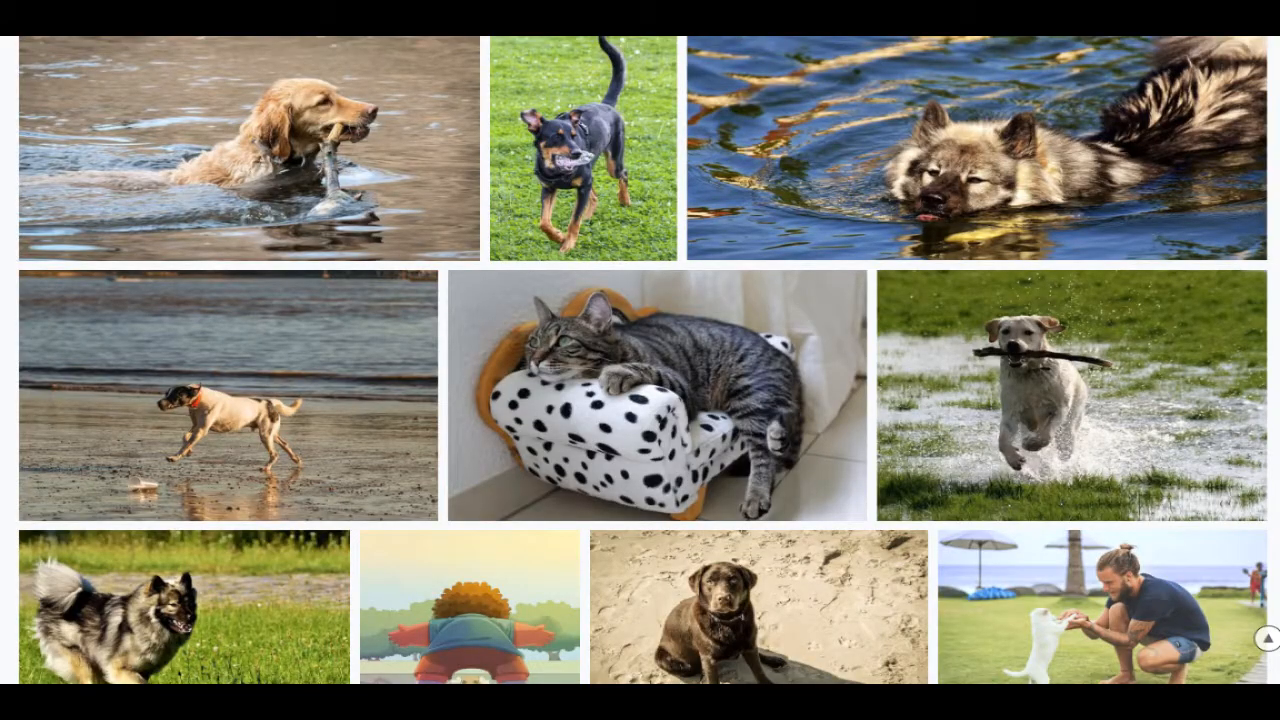
{"action": "scroll", "coordinate": [642, 359], "scroll_direction": "up", "scroll_amount": 10}
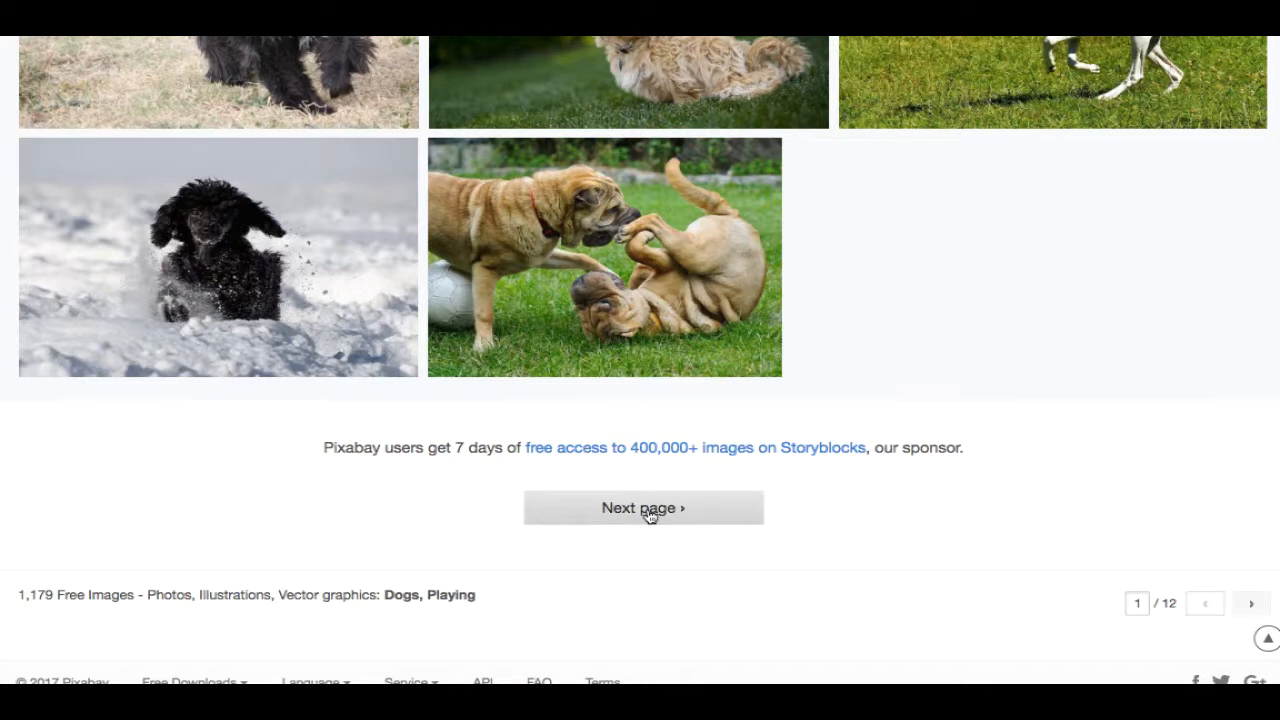
- Move to page 2 of the results and scroll through its images
{"action": "left_click", "coordinate": [648, 509]}
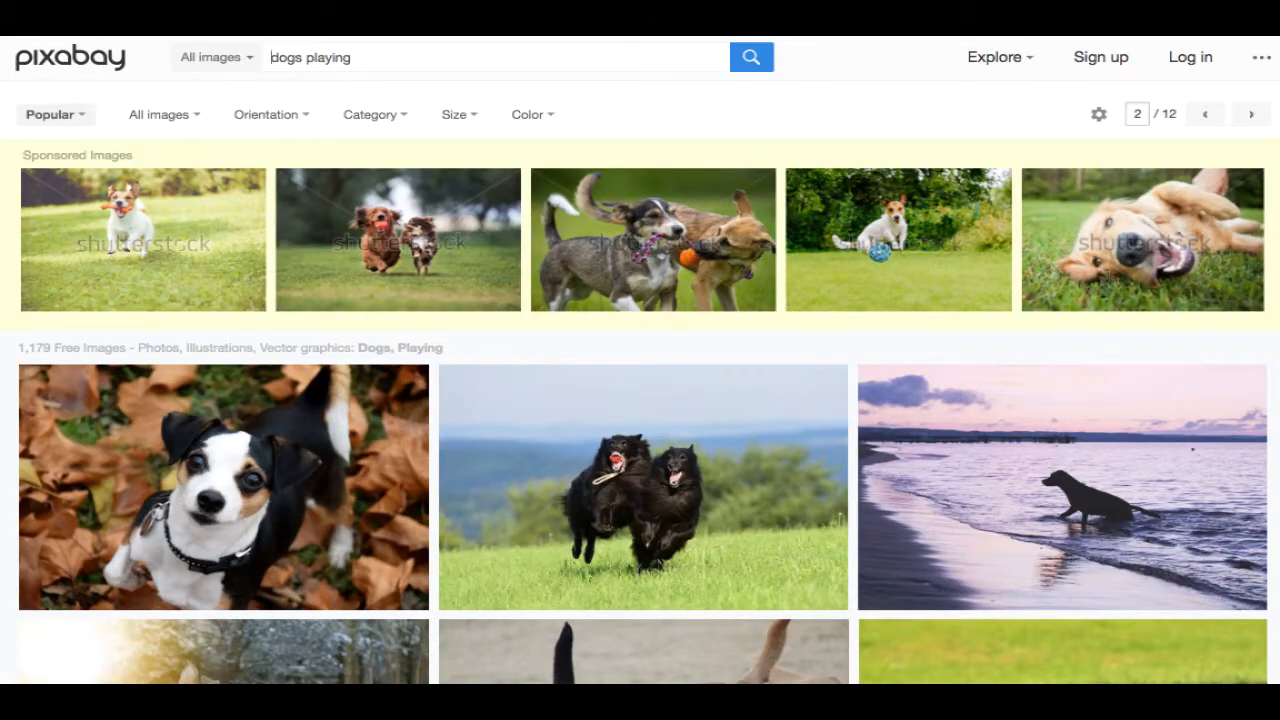
{"action": "scroll", "coordinate": [640, 360], "scroll_direction": "down", "scroll_amount": 5}
{"action": "scroll", "coordinate": [640, 360], "scroll_direction": "down", "scroll_amount": 5}
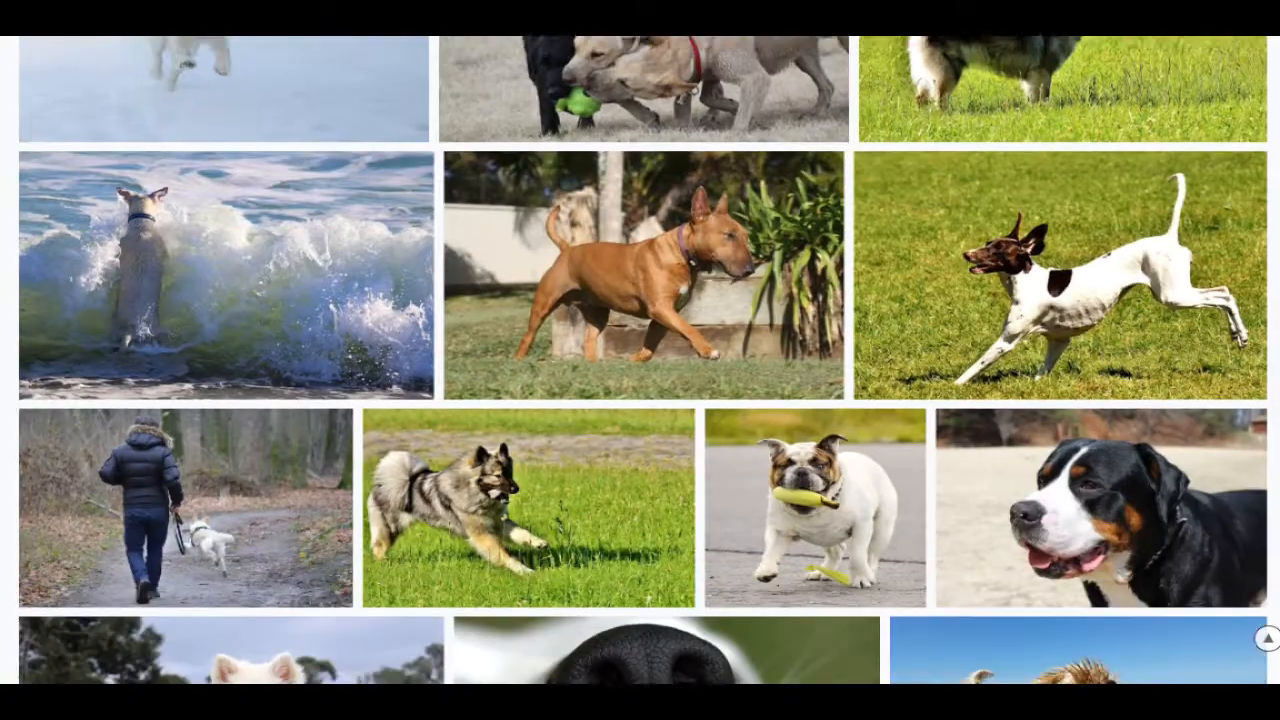
{"action": "scroll", "coordinate": [640, 360], "scroll_direction": "up", "scroll_amount": 2}
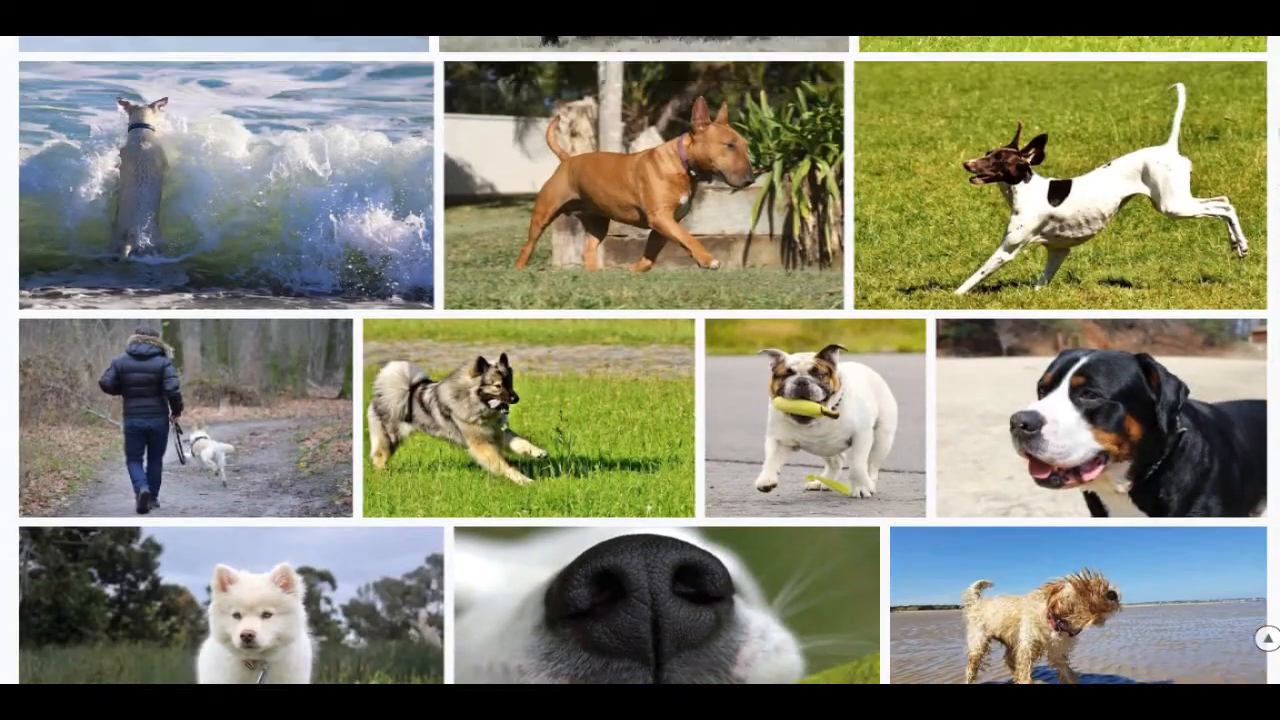
{"action": "scroll", "coordinate": [1272, 163], "scroll_direction": "down", "scroll_amount": 4}
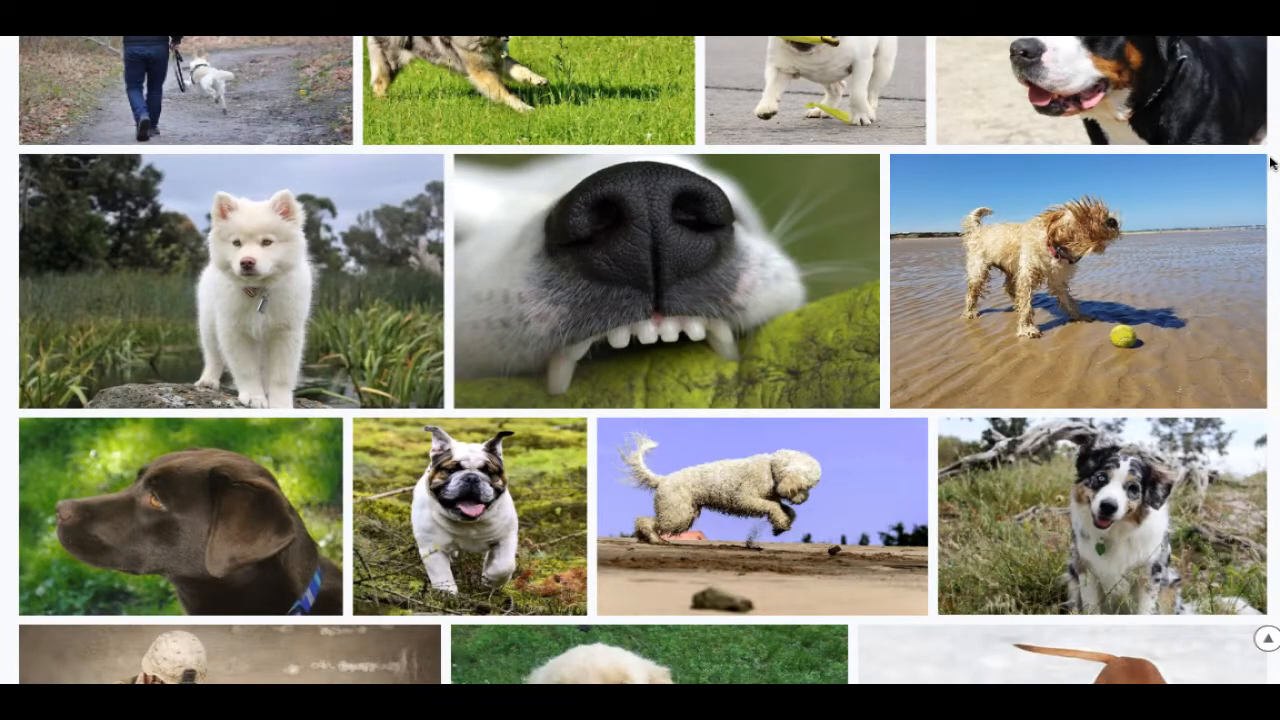
{"action": "scroll", "coordinate": [1272, 166], "scroll_direction": "down", "scroll_amount": 1}
{"action": "scroll", "coordinate": [1272, 166], "scroll_direction": "down", "scroll_amount": 1}
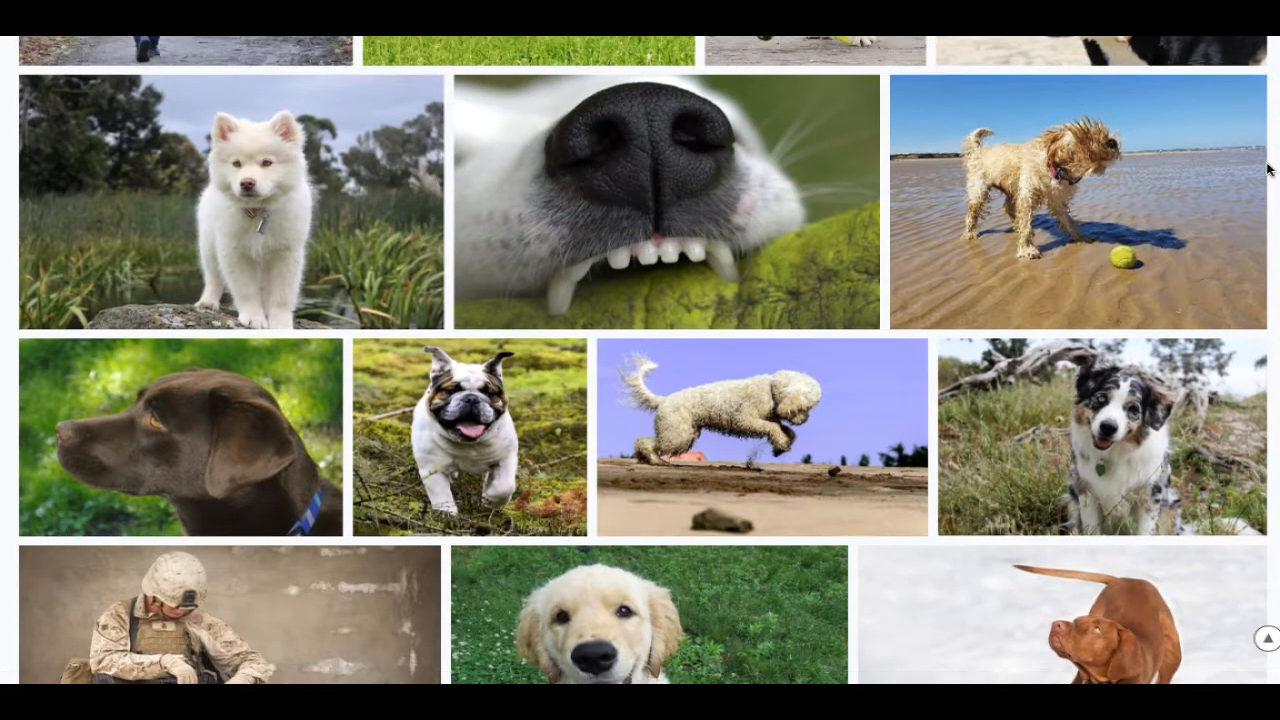
{"action": "scroll", "coordinate": [1272, 250], "scroll_direction": "down", "scroll_amount": 5}
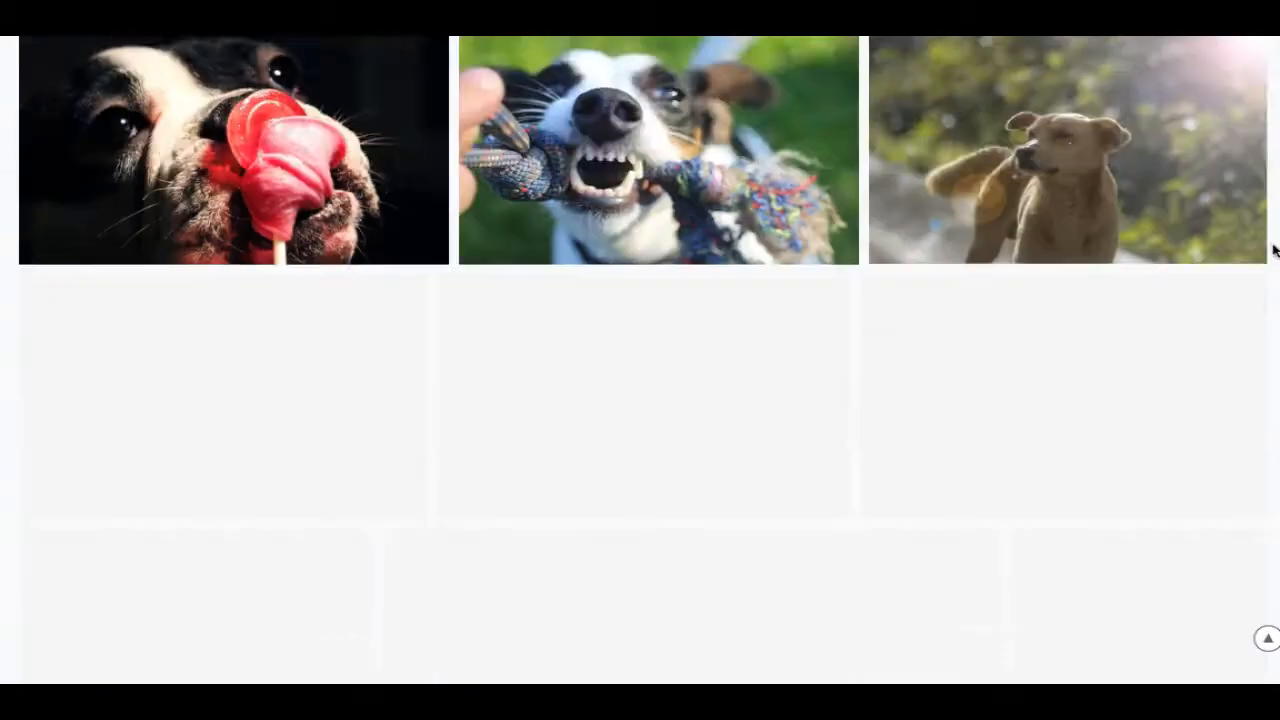
{"action": "scroll", "coordinate": [1270, 262], "scroll_direction": "down", "scroll_amount": 4}
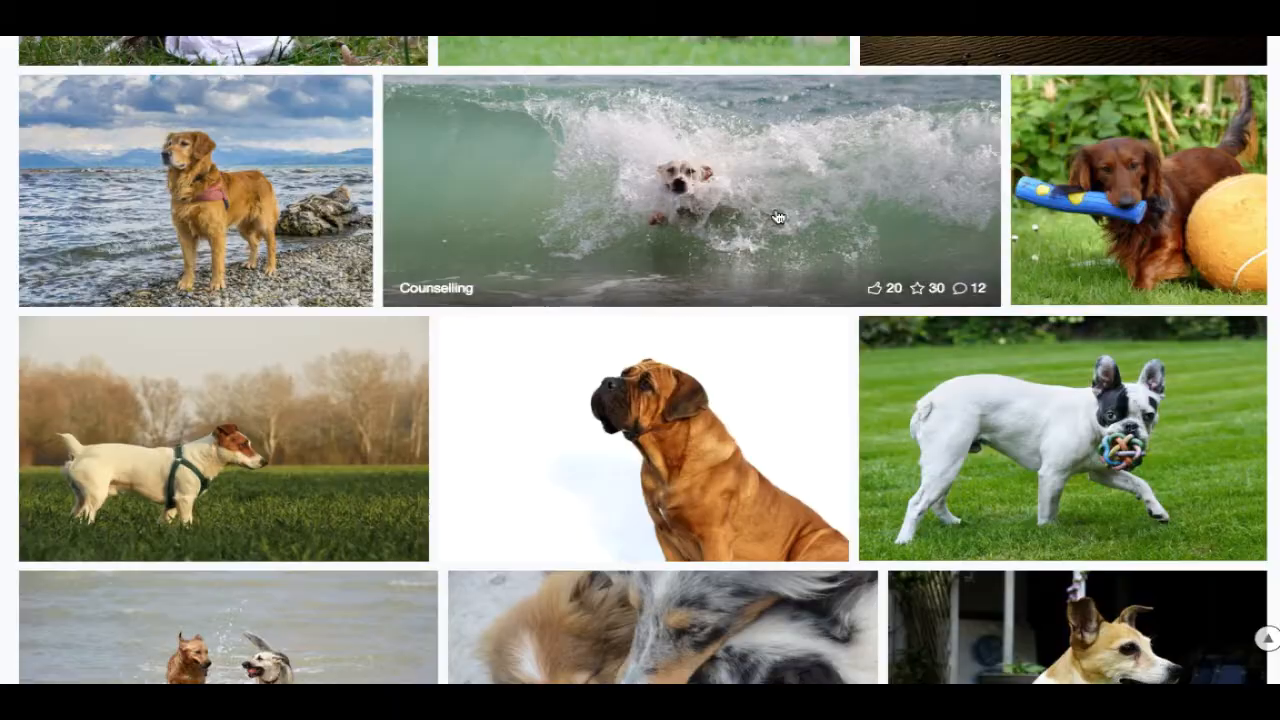
- Save the photo of a dog in a crashing wave to the Desktop as a JPEG
{"action": "left_click", "coordinate": [778, 218]}
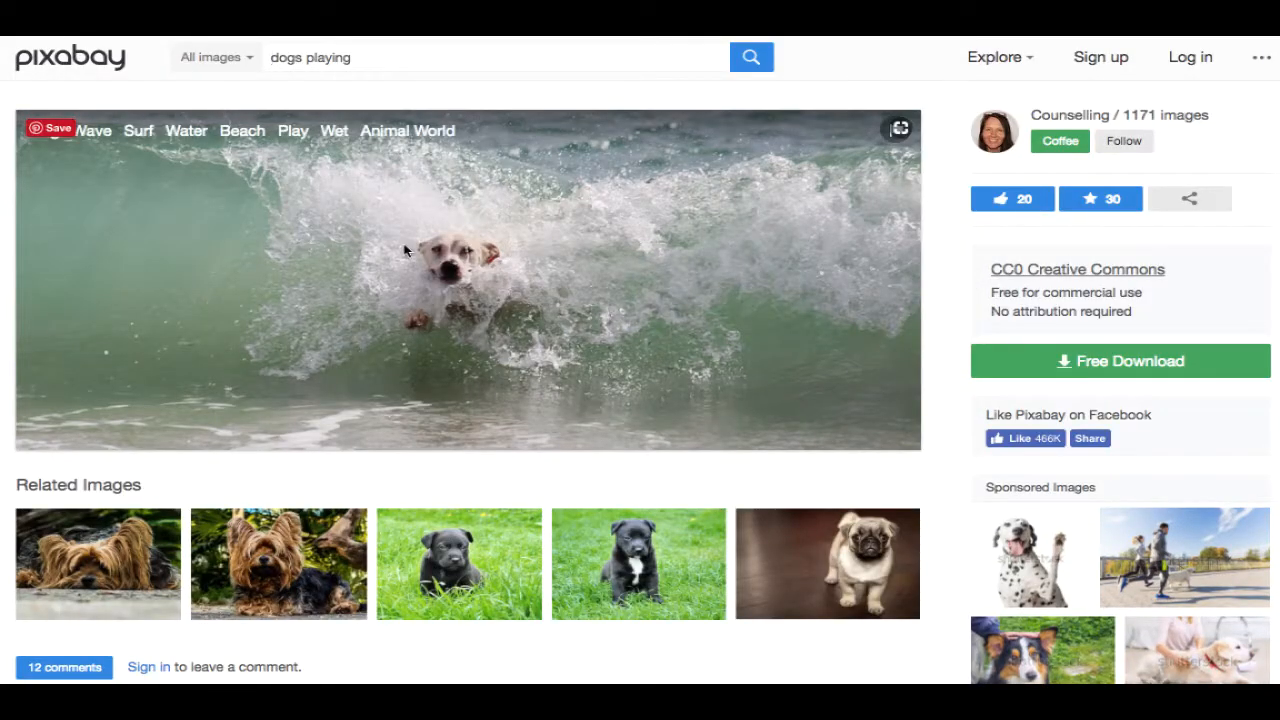
{"action": "right_click", "coordinate": [405, 250]}
{"action": "left_click", "coordinate": [505, 270]}
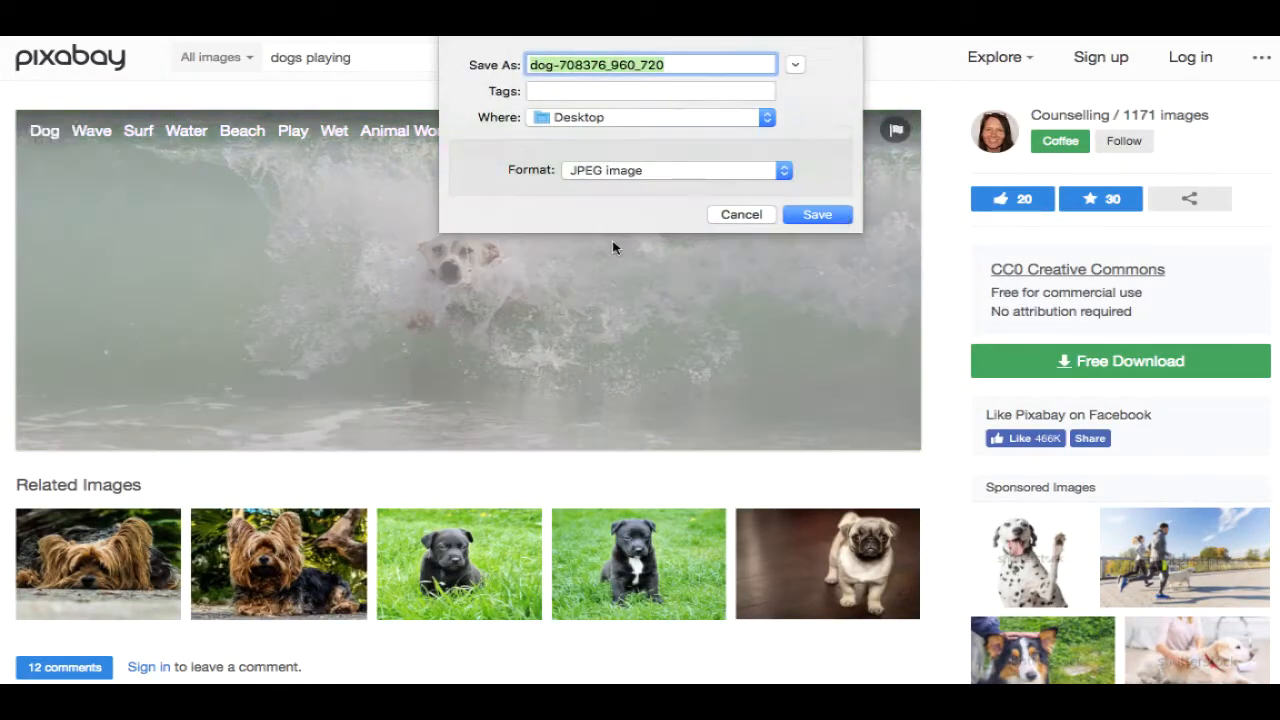
{"action": "left_click", "coordinate": [817, 214]}
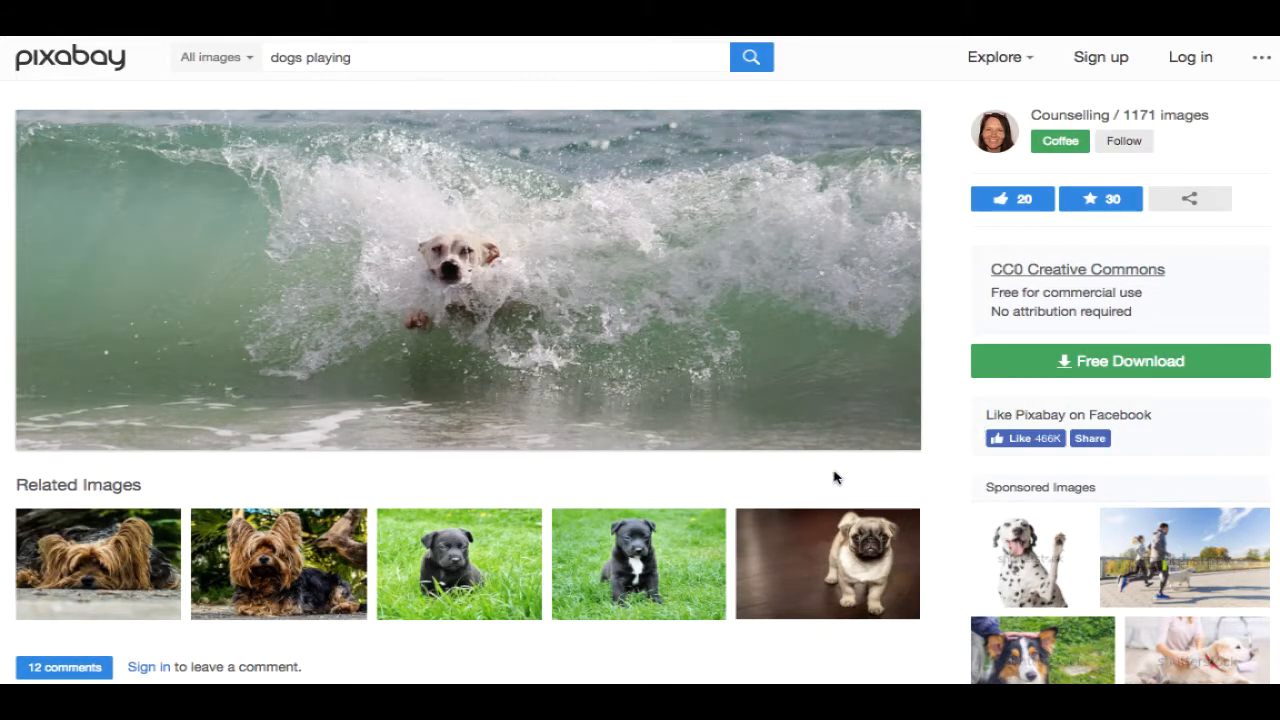
{"action": "mouse_move", "coordinate": [1108, 538]}
{"action": "scroll", "coordinate": [1276, 298], "scroll_direction": "down", "scroll_amount": 3}
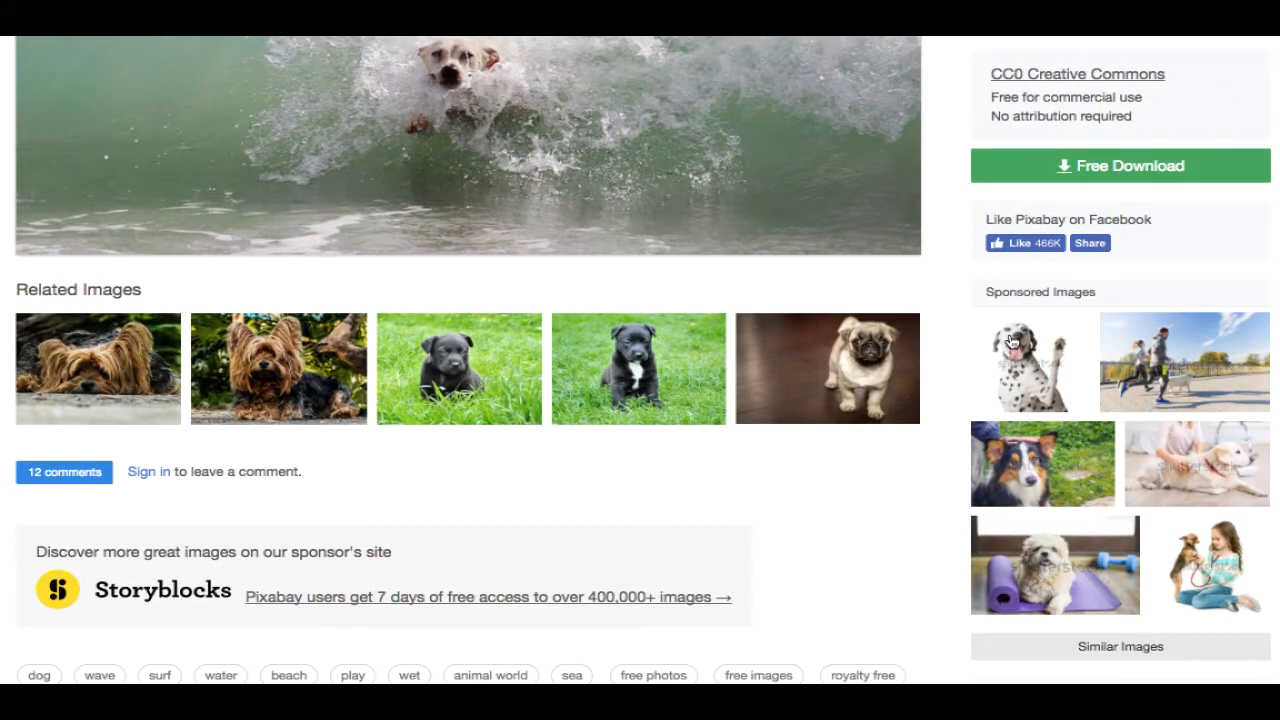
- Open the sponsored dalmatian photo on Shutterstock and scroll through its similar images
{"action": "left_click", "coordinate": [1012, 342]}
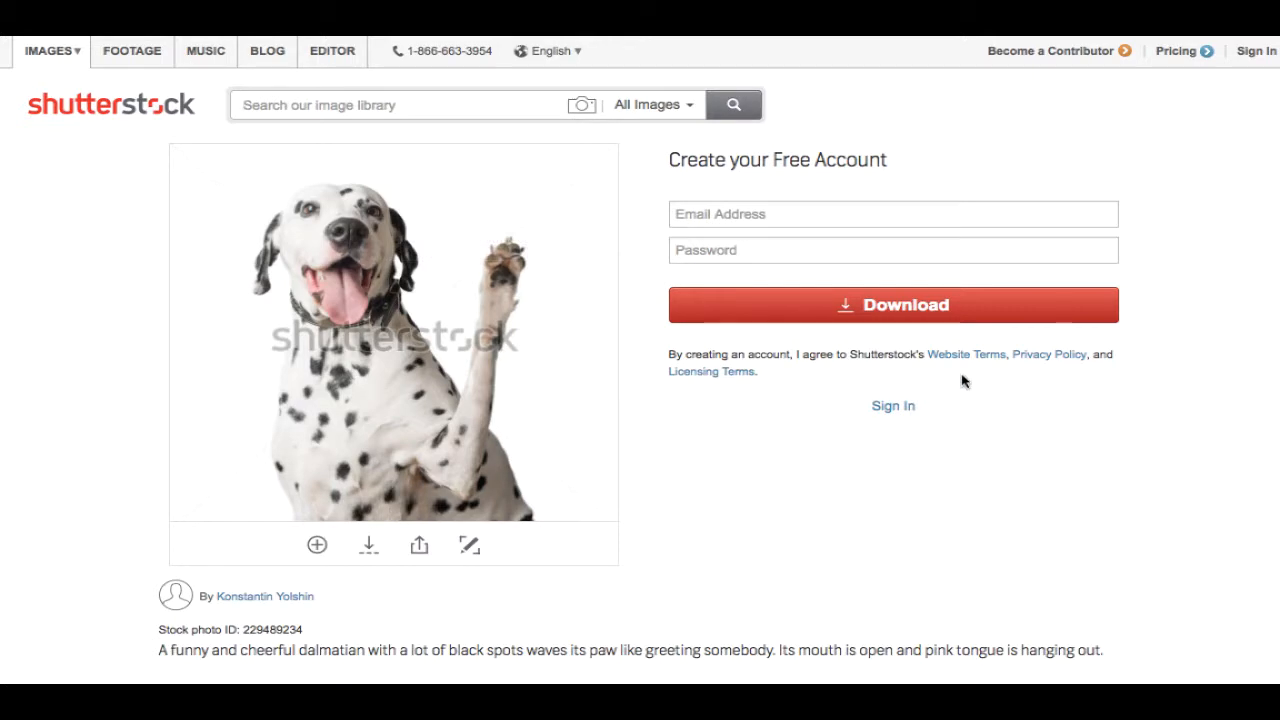
{"action": "scroll", "coordinate": [1249, 346], "scroll_direction": "down", "scroll_amount": 10}
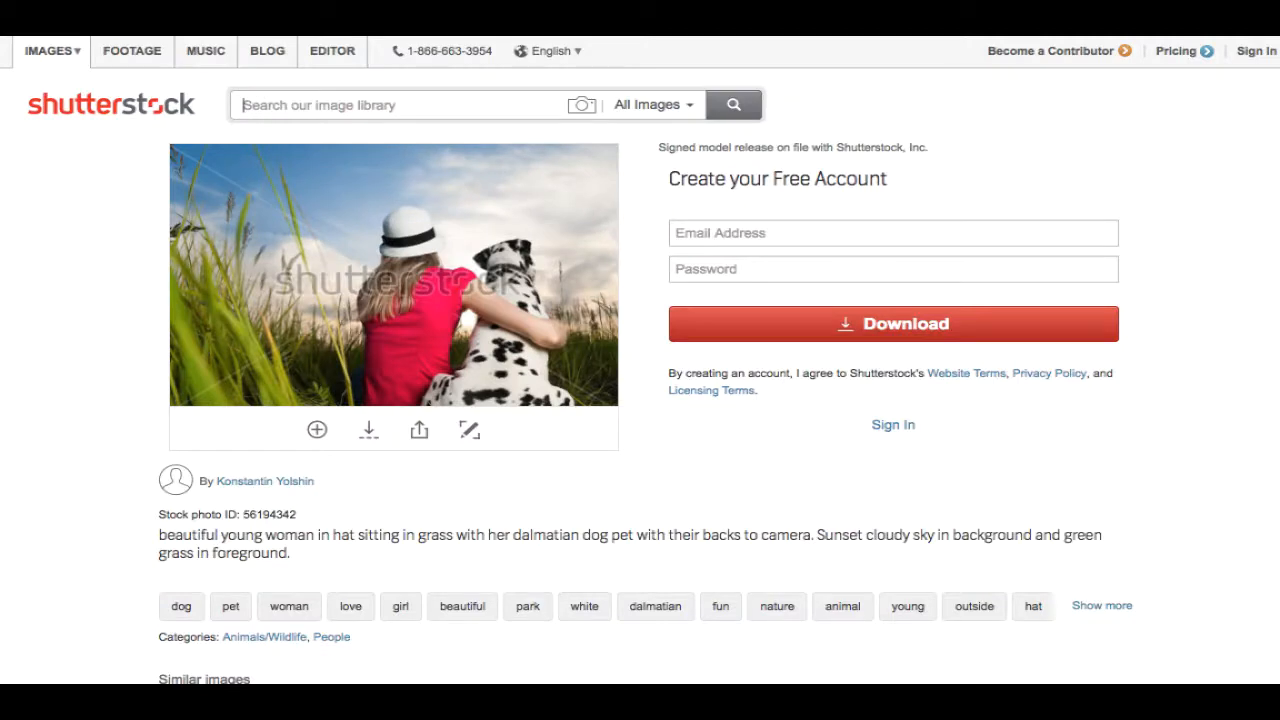
{"action": "scroll", "coordinate": [640, 360], "scroll_direction": "down", "scroll_amount": 1}
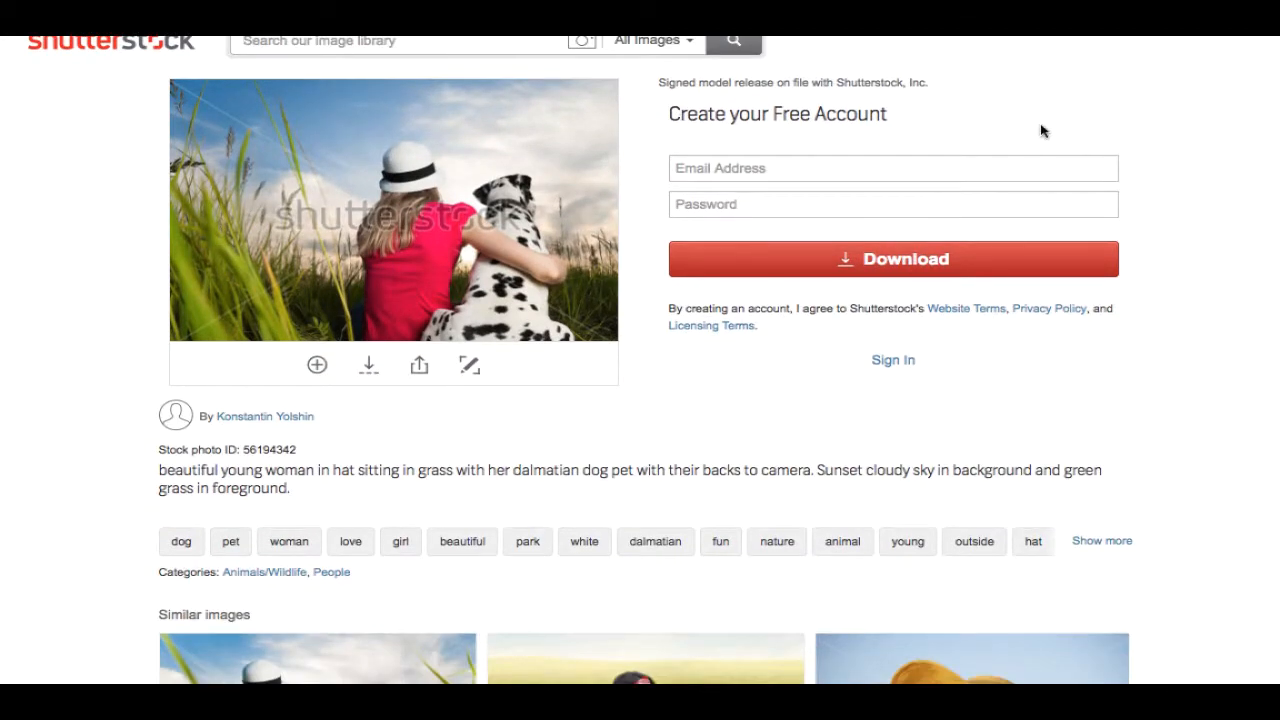
{"action": "scroll", "coordinate": [1268, 217], "scroll_direction": "down", "scroll_amount": 5}
{"action": "scroll", "coordinate": [1268, 200], "scroll_direction": "up", "scroll_amount": 5}
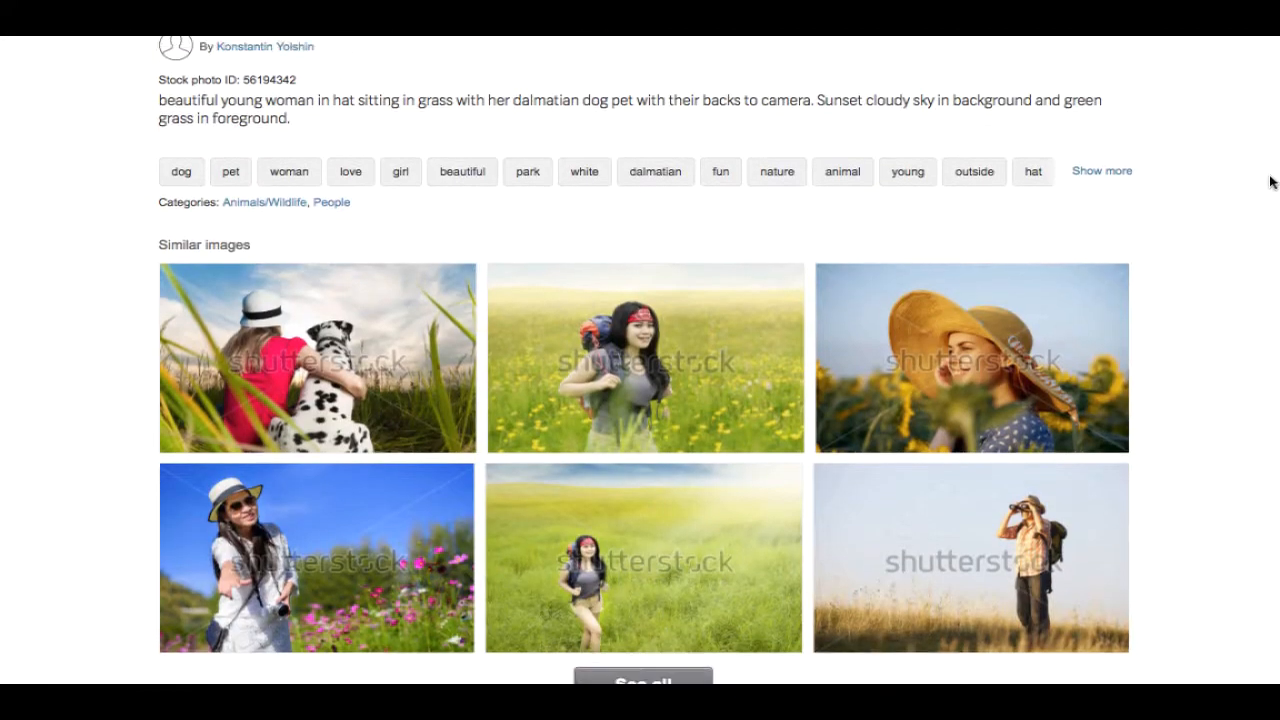
{"action": "scroll", "coordinate": [1276, 100], "scroll_direction": "up", "scroll_amount": 3}
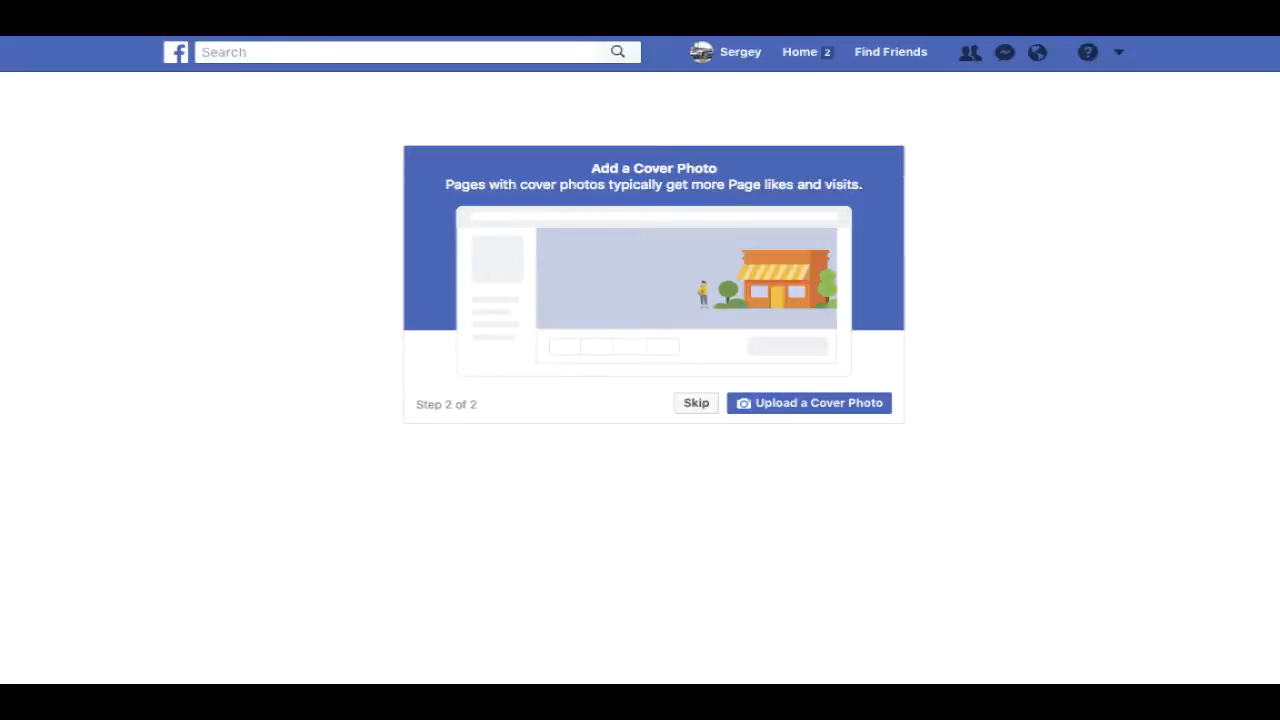
- Set dog-708...720.jpg from the Desktop as the cover photo and dismiss the invite-friends tip
{"action": "left_click", "coordinate": [821, 404]}
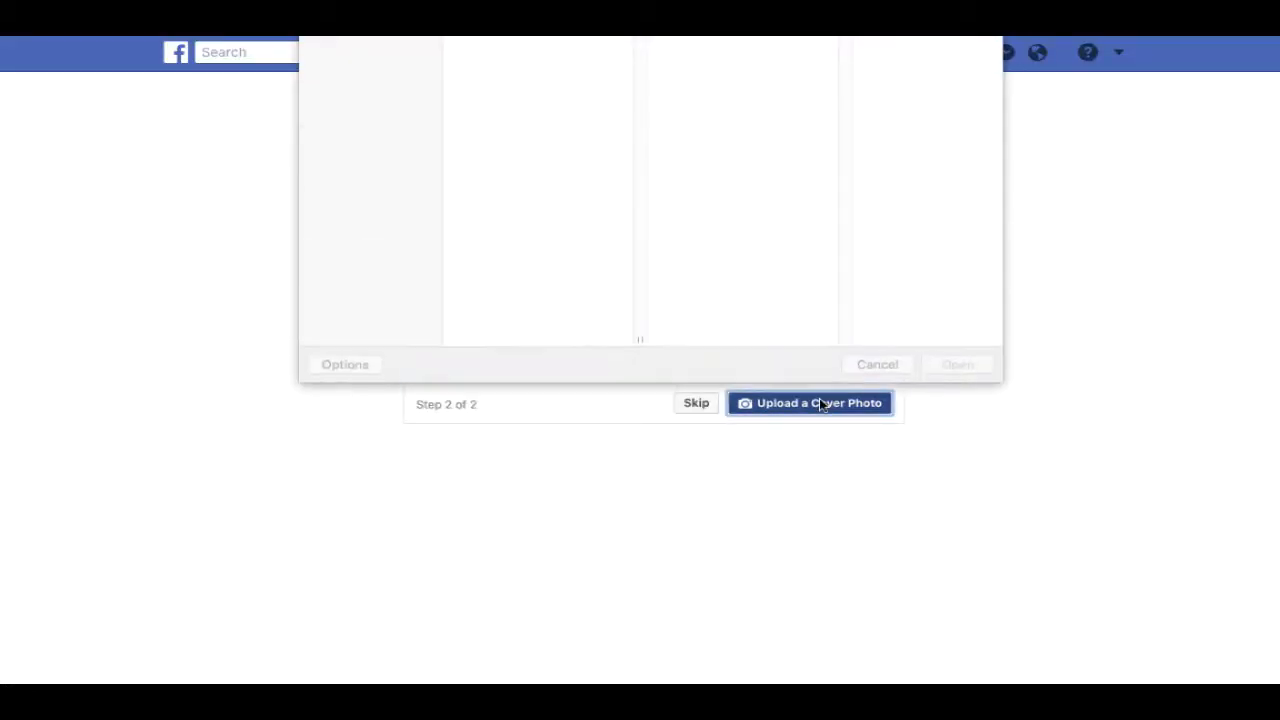
{"action": "left_click", "coordinate": [538, 194]}
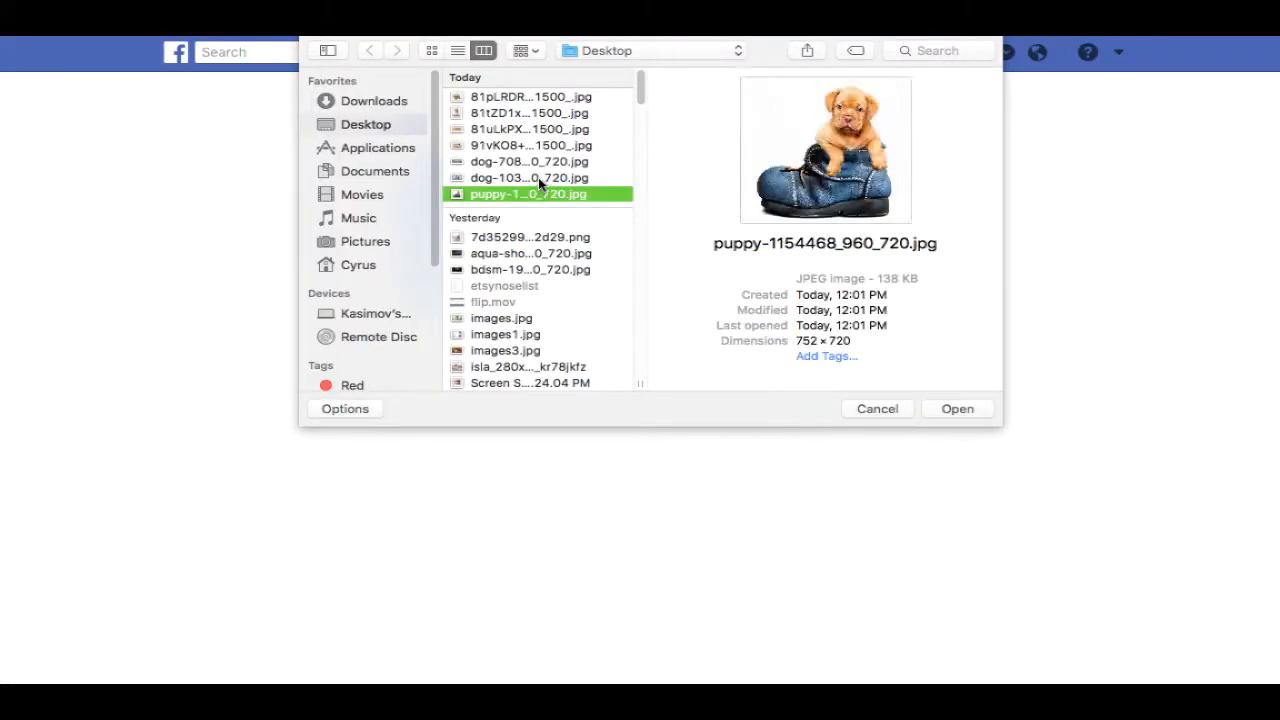
{"action": "left_click", "coordinate": [533, 162]}
{"action": "left_click", "coordinate": [936, 409]}
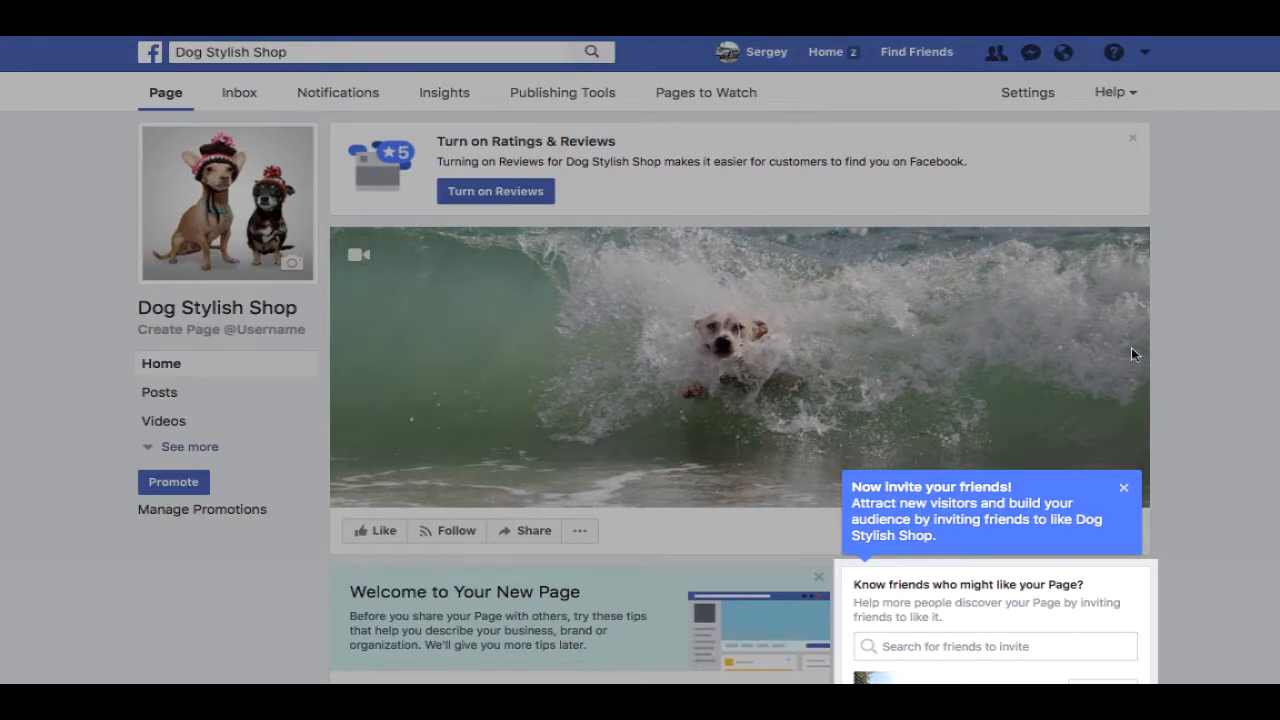
{"action": "left_click", "coordinate": [1126, 491]}
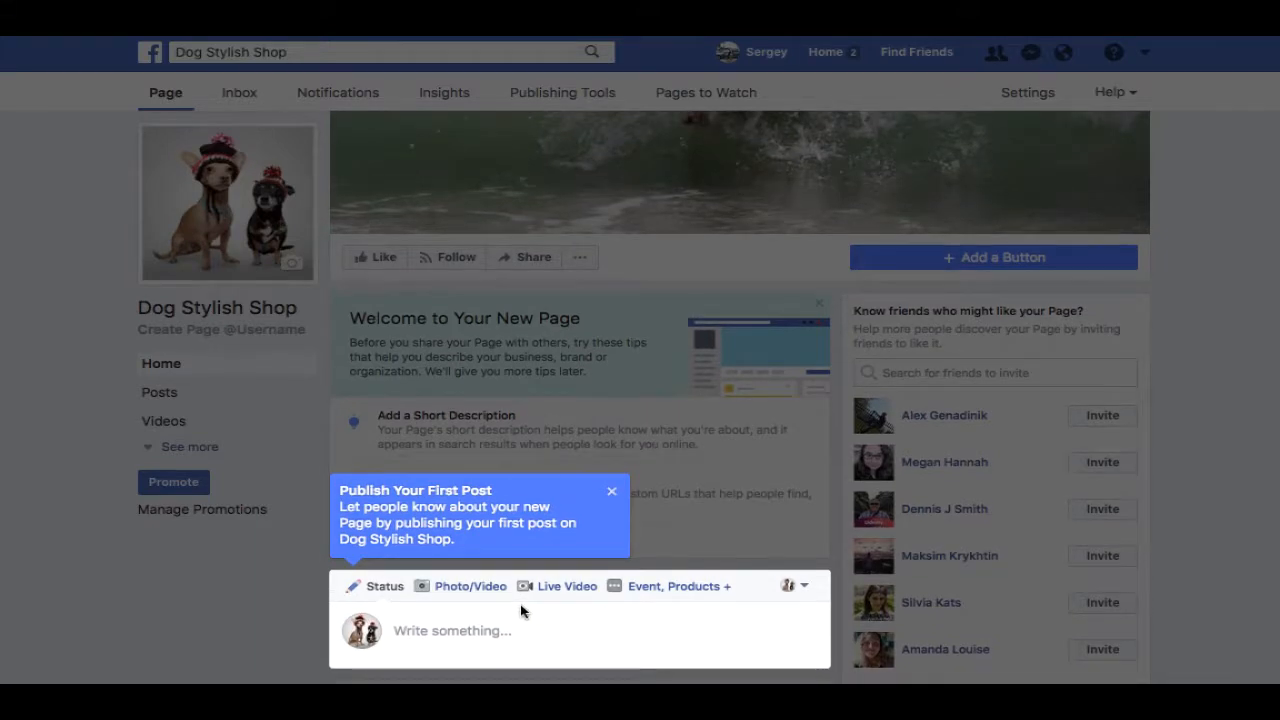
- Publish the post 'Welcome to our shop for stylish dog treats for dogs'
{"action": "left_click", "coordinate": [445, 617]}
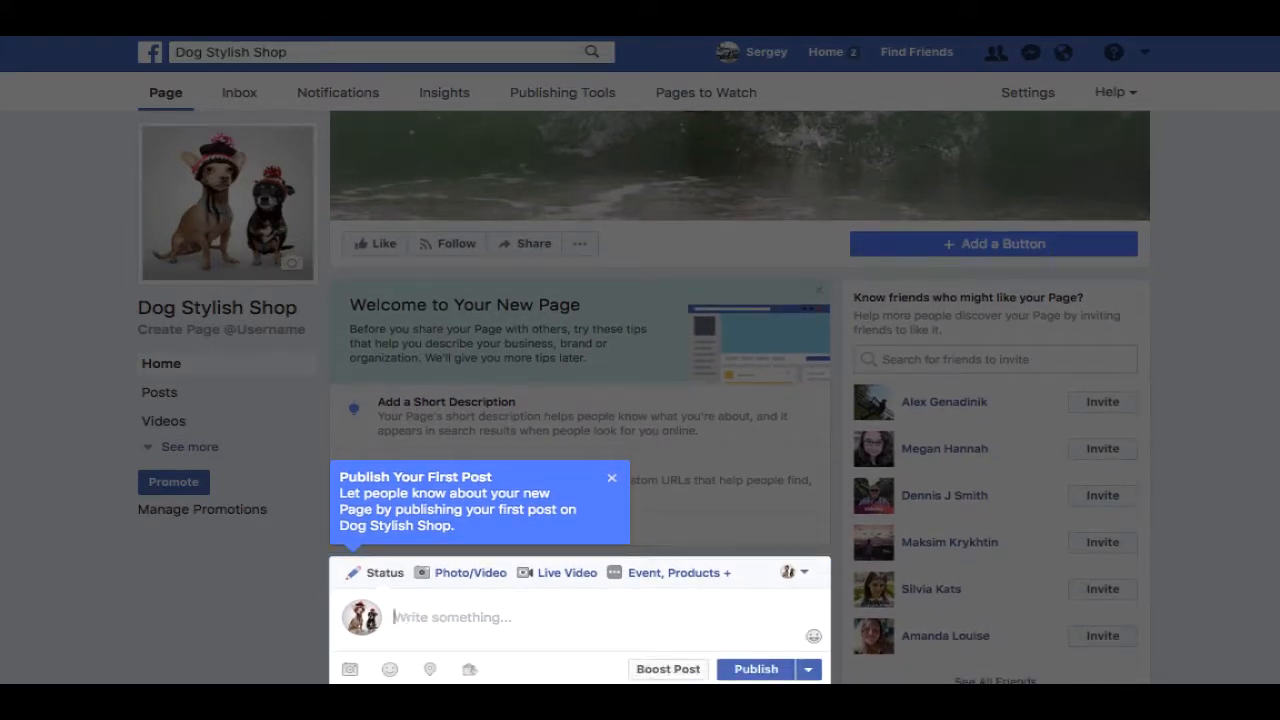
{"action": "type", "text": "Wilcome "}
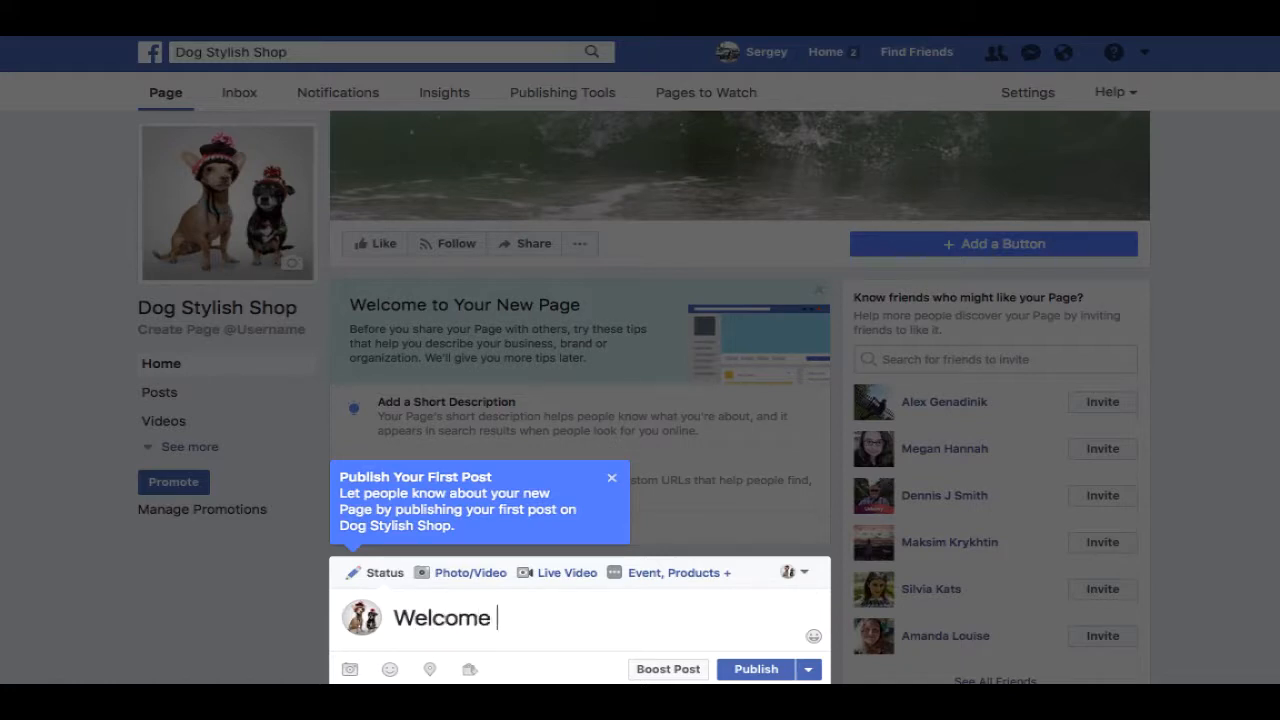
{"action": "type", "text": "to our shop for stylish dog treats for dogs ;)"}
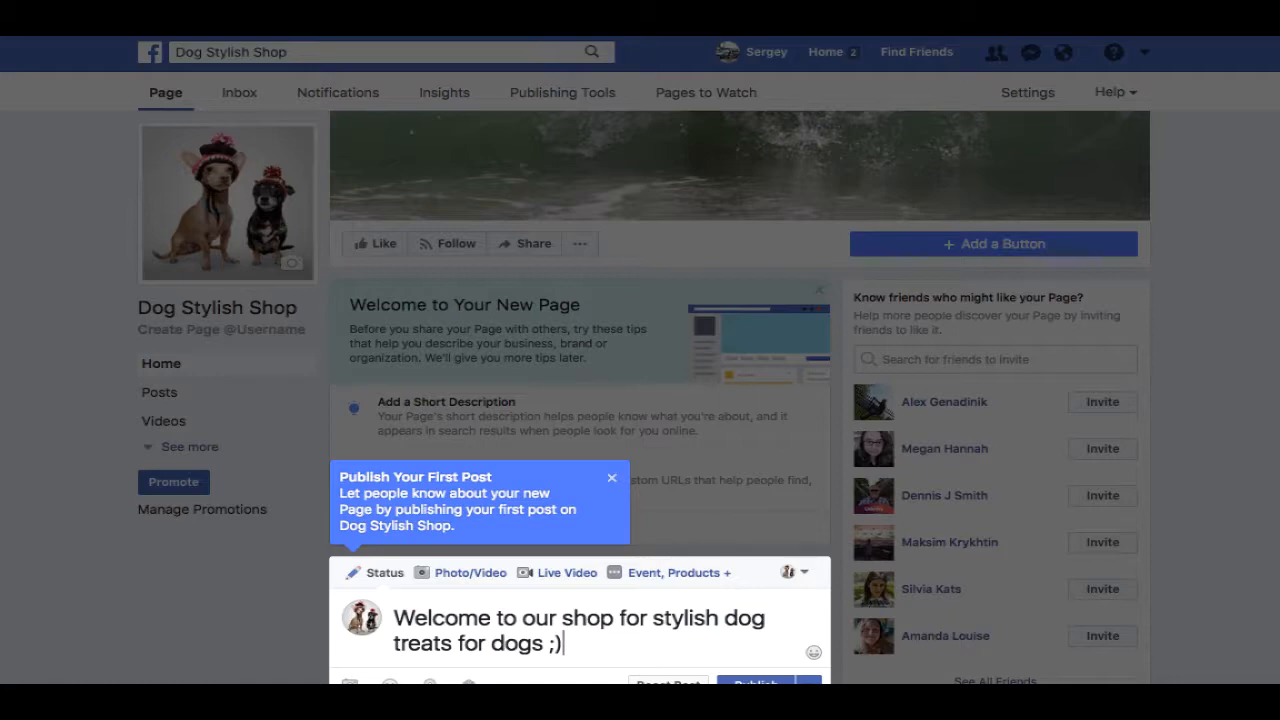
{"action": "left_click", "coordinate": [766, 682]}
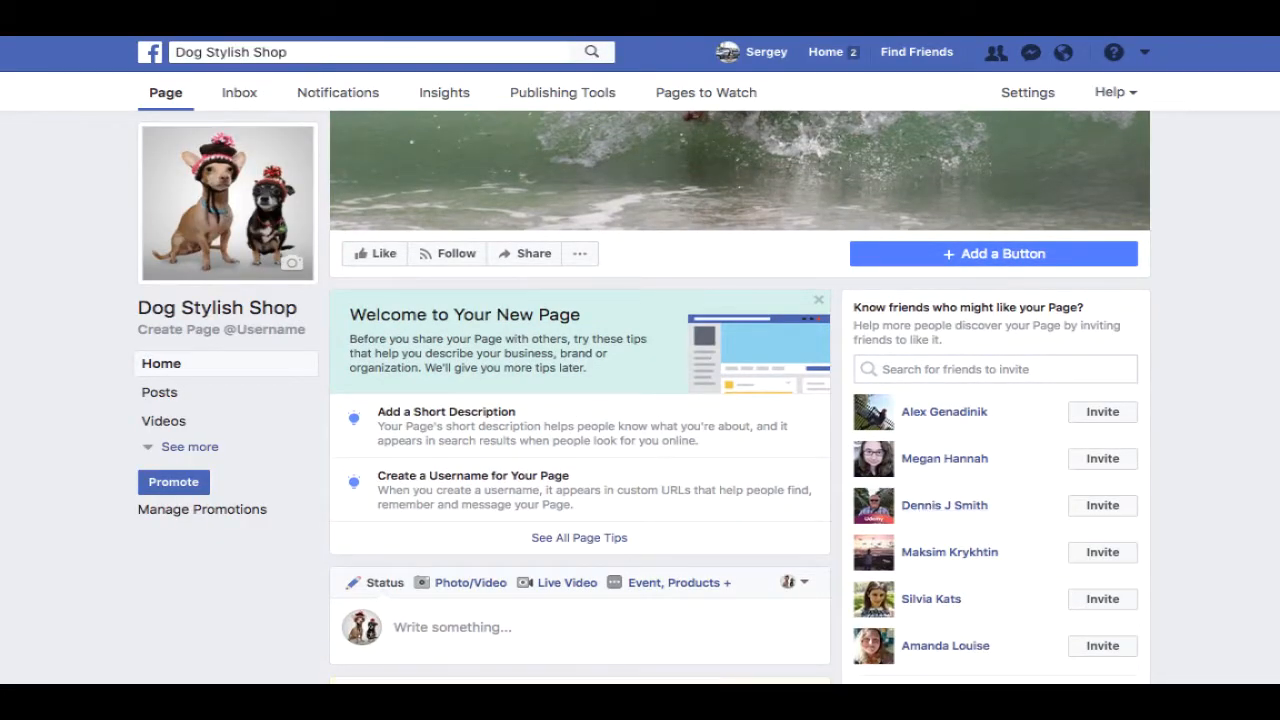
- Pin the welcome post to the top of the page
{"action": "scroll", "coordinate": [1271, 266], "scroll_direction": "down", "scroll_amount": 4}
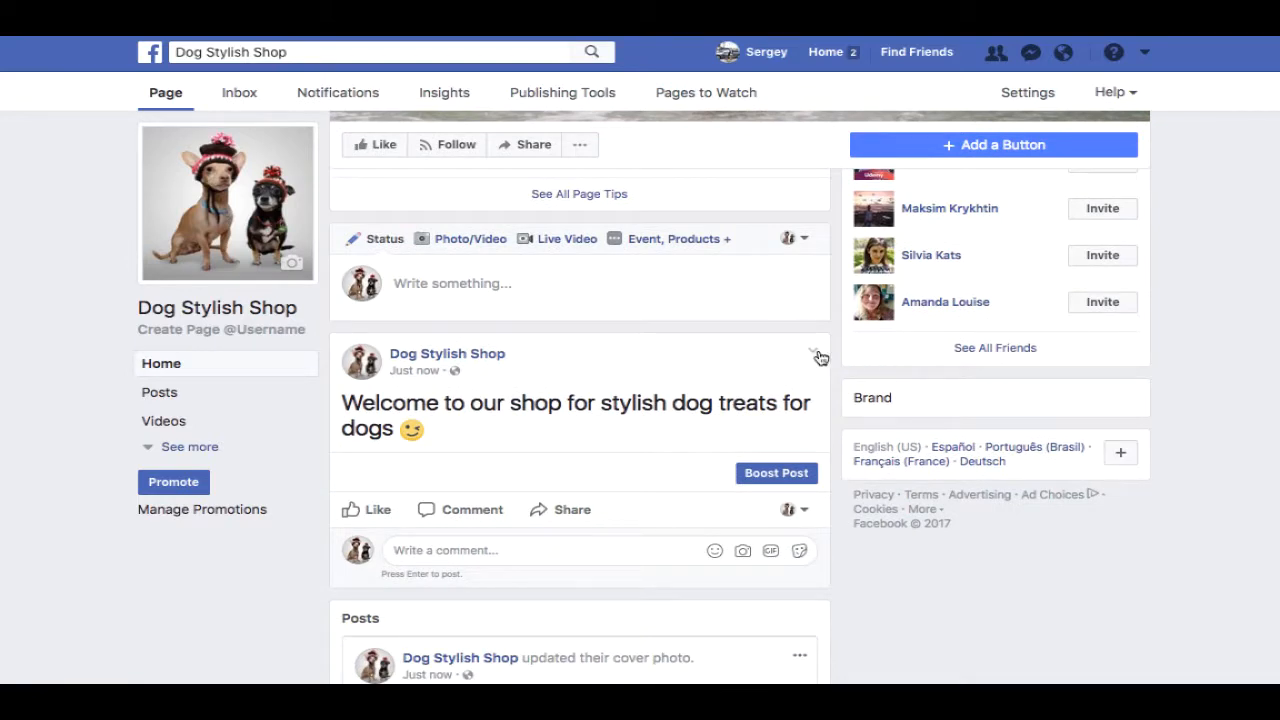
{"action": "left_click", "coordinate": [815, 353]}
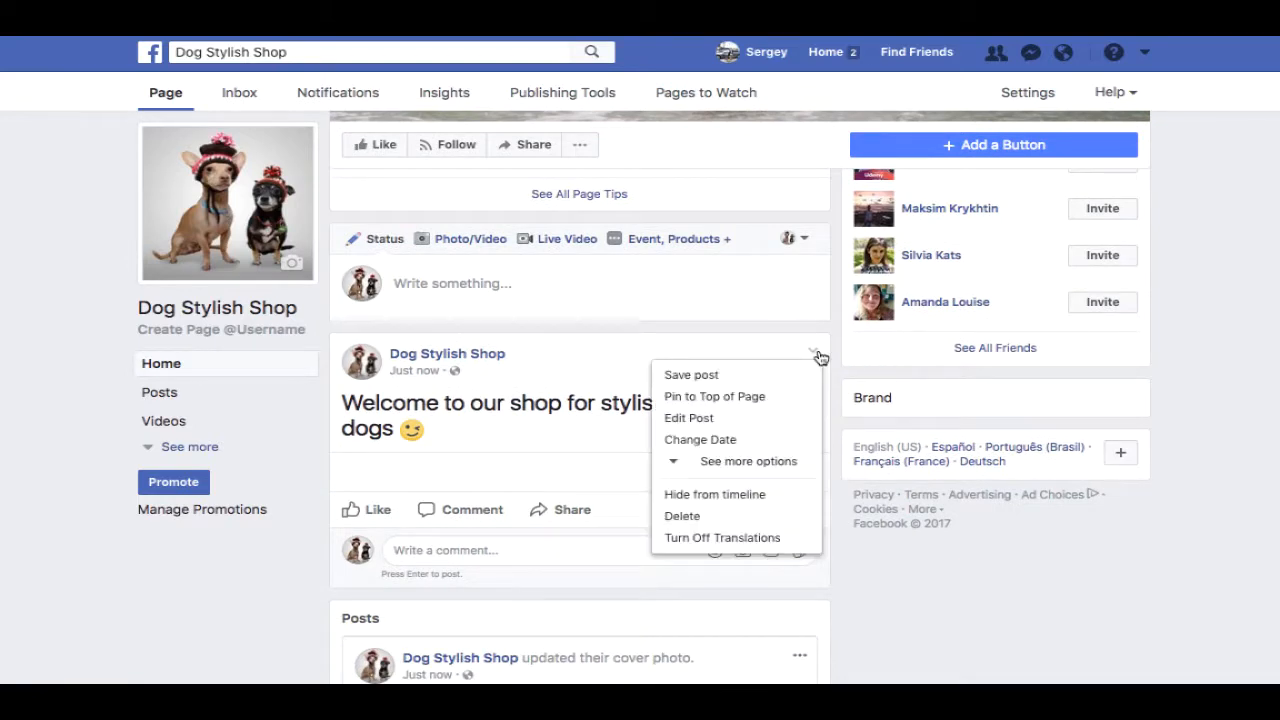
{"action": "left_click", "coordinate": [728, 397]}
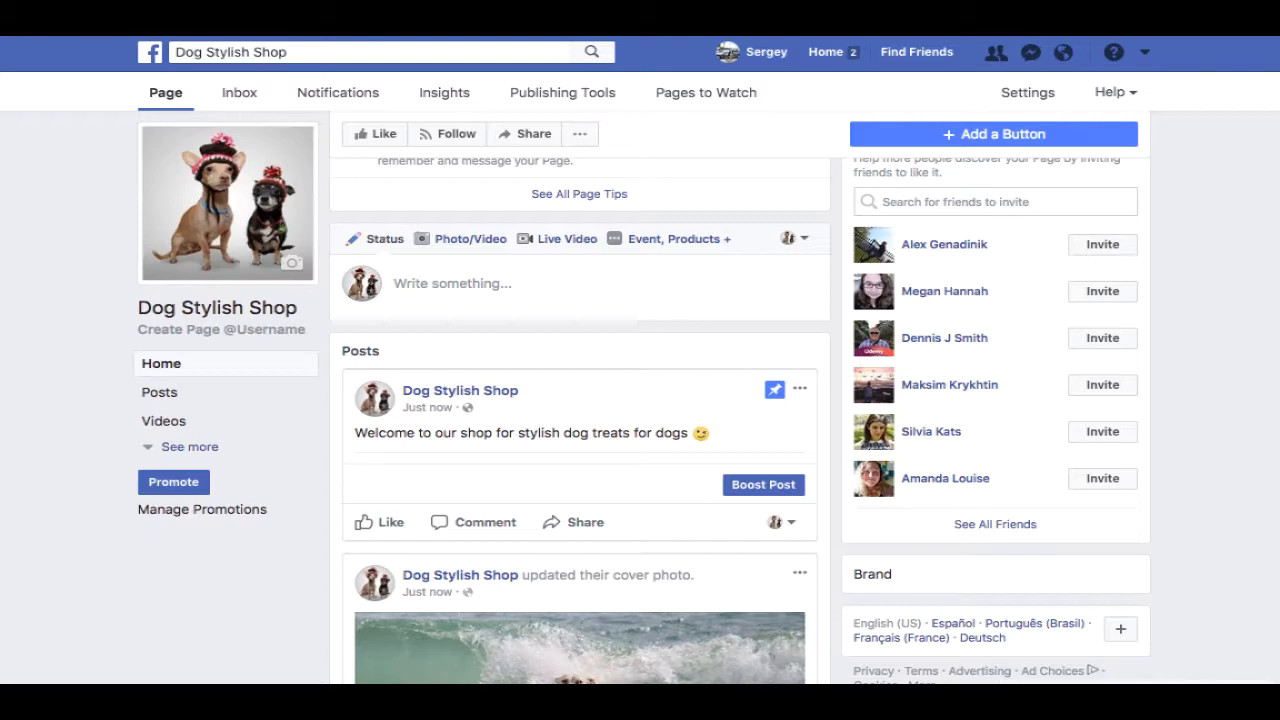
{"action": "scroll", "coordinate": [580, 400], "scroll_direction": "up", "scroll_amount": 4}
{"action": "scroll", "coordinate": [546, 116], "scroll_direction": "up", "scroll_amount": 2}
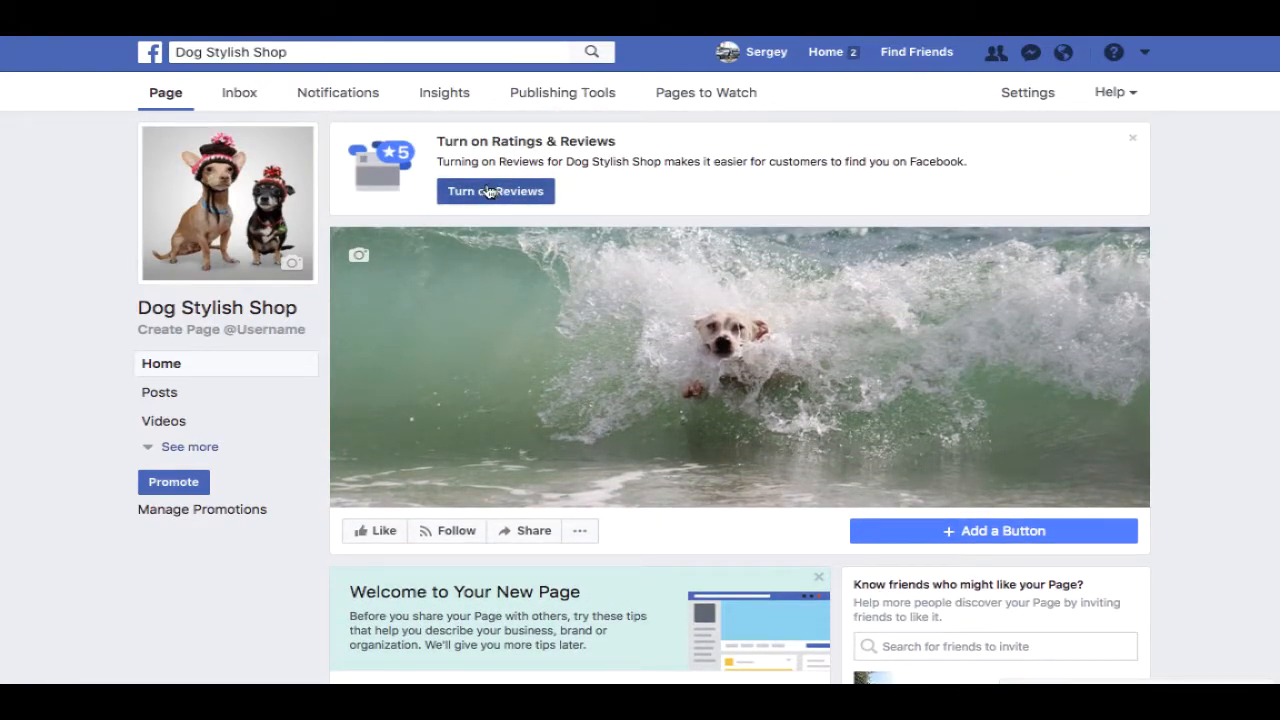
- Save 'Allow visitors to review this Page' for reviews, then bring up the Edit Page settings
{"action": "left_click", "coordinate": [500, 198]}
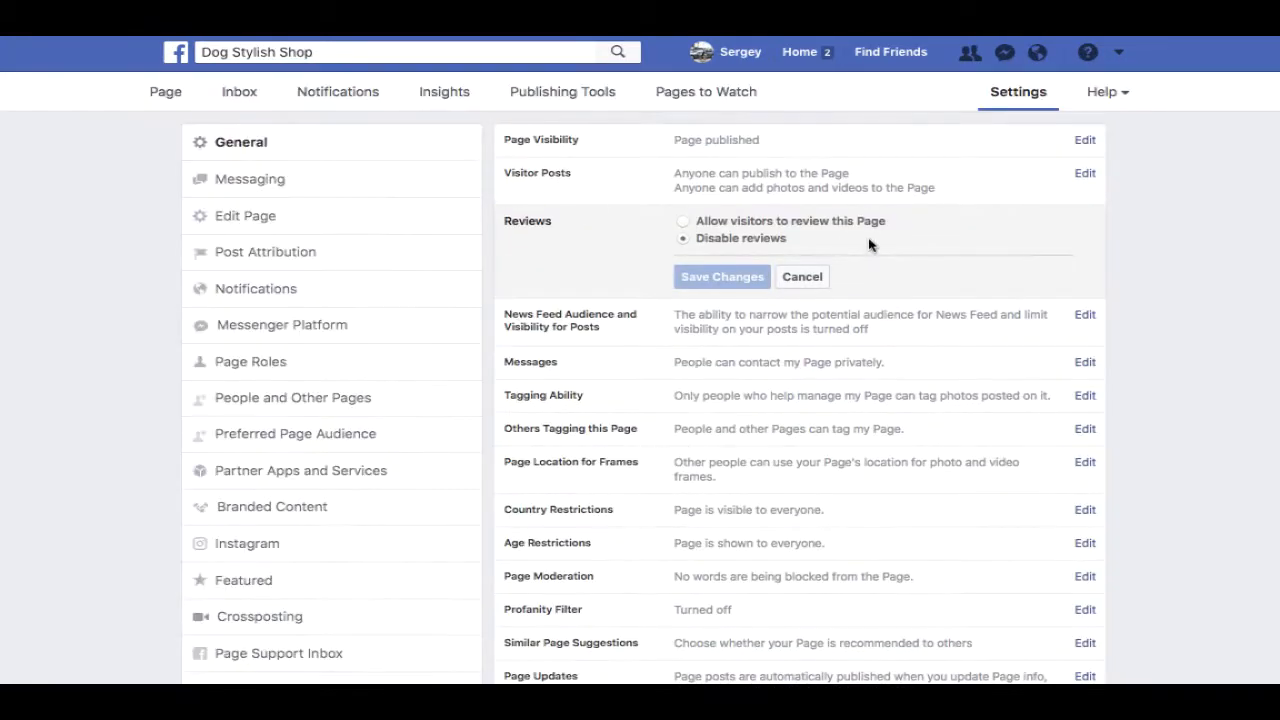
{"action": "left_click", "coordinate": [688, 221]}
{"action": "left_click", "coordinate": [722, 278]}
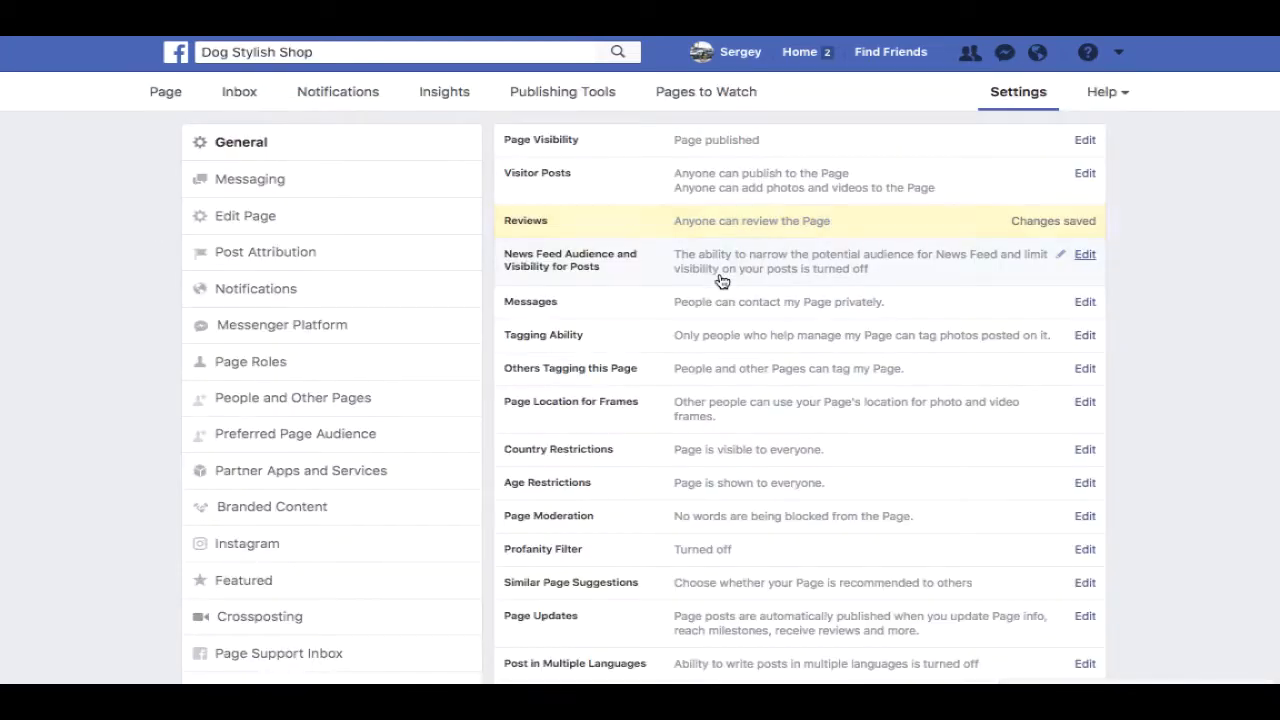
{"action": "left_click", "coordinate": [242, 220]}
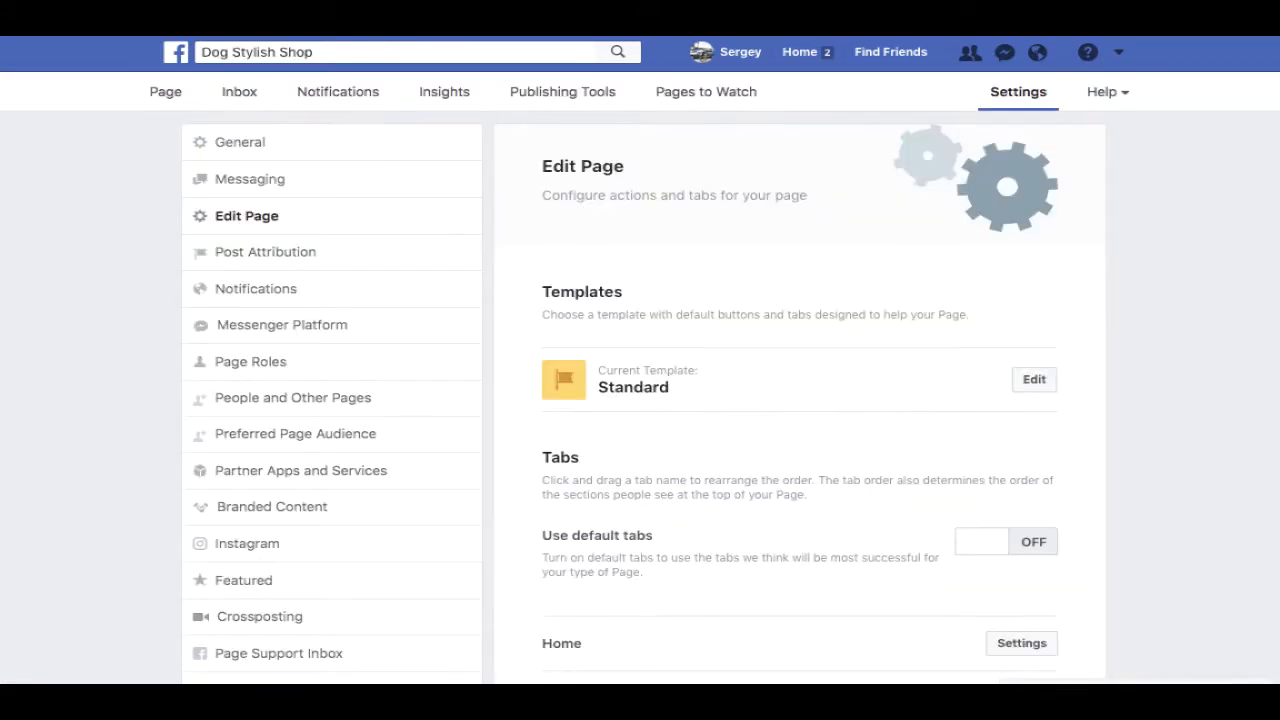
- Replace the Standard template with the Business template and confirm the switch
{"action": "scroll", "coordinate": [1269, 257], "scroll_direction": "down", "scroll_amount": 3}
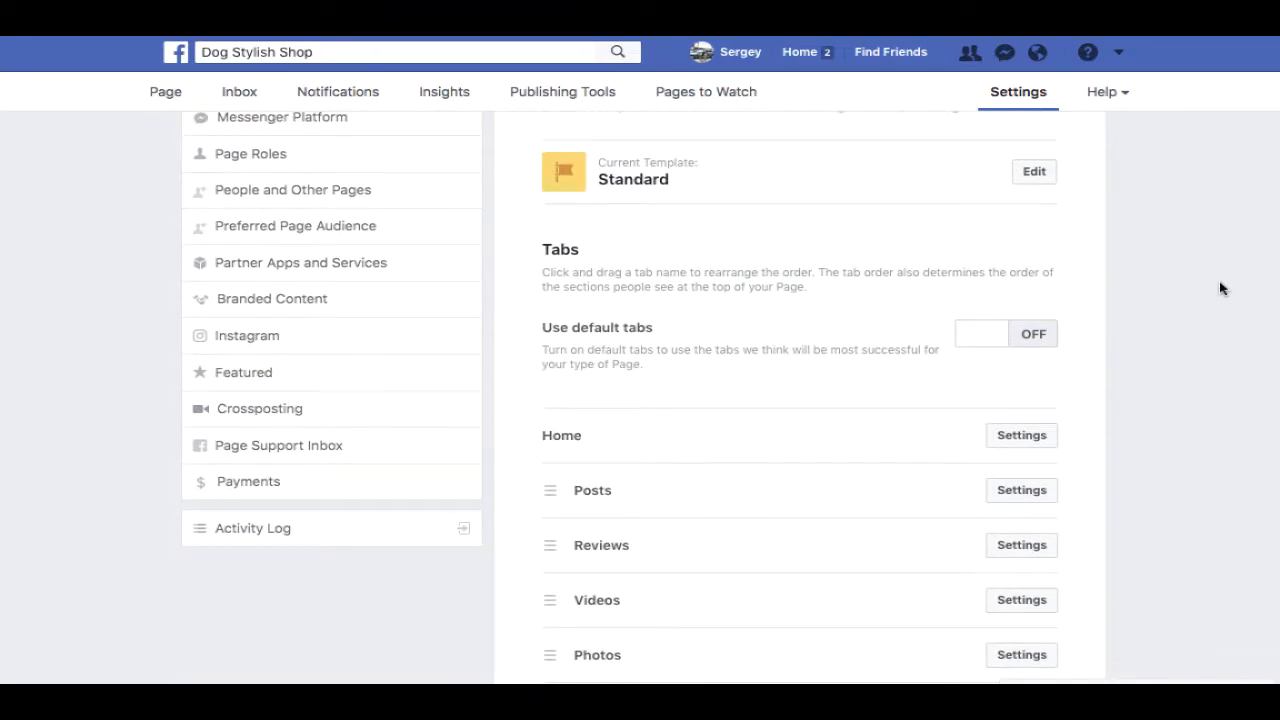
{"action": "left_click", "coordinate": [1035, 173]}
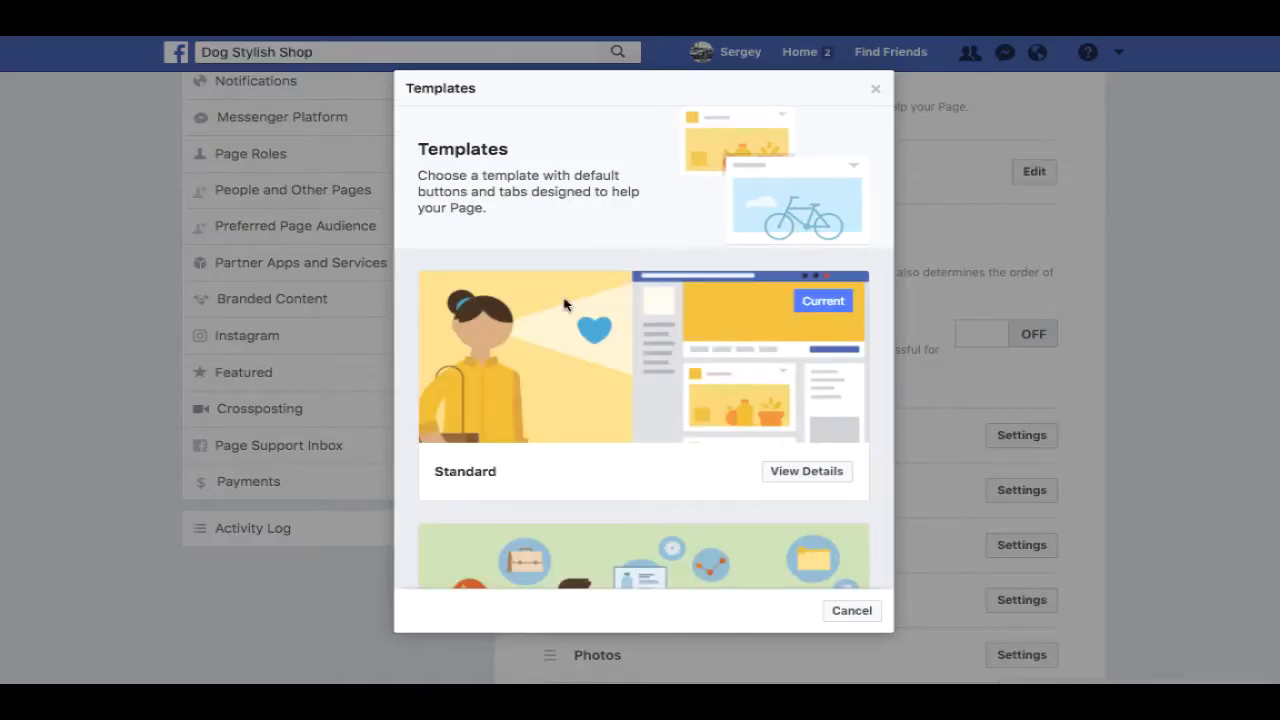
{"action": "left_click_drag", "start_coordinate": [886, 163], "coordinate": [866, 227]}
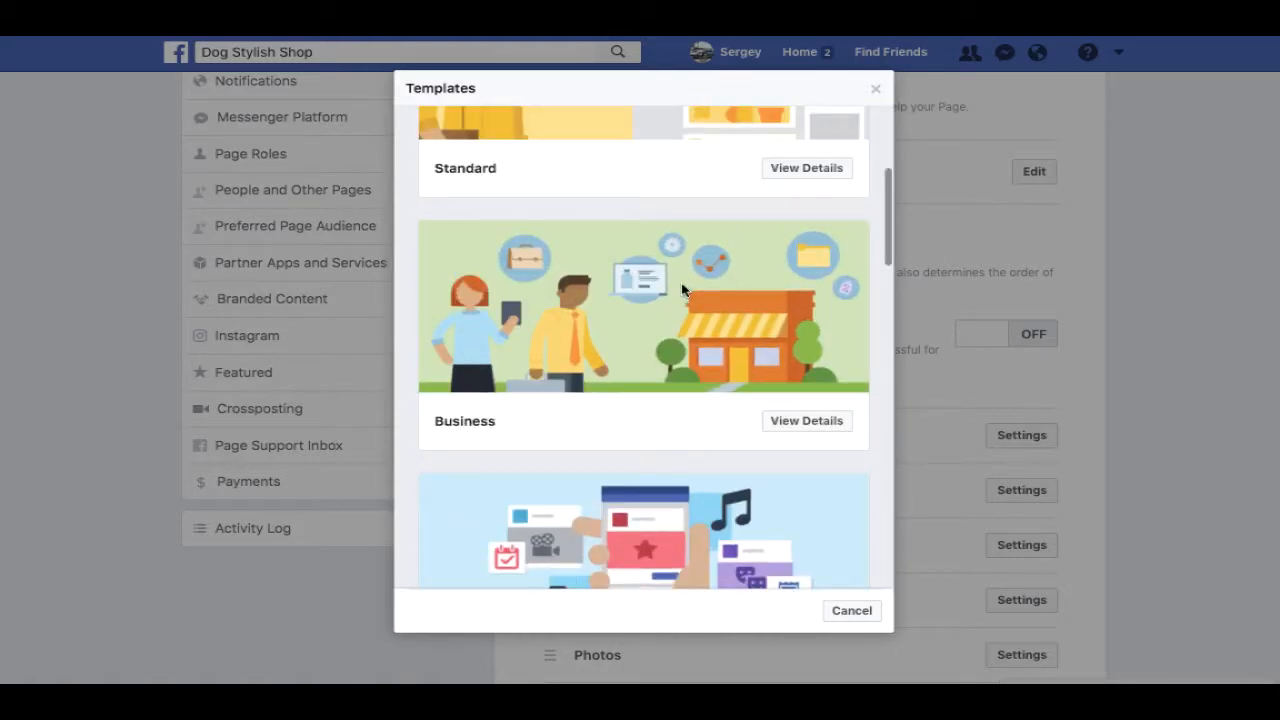
{"action": "left_click", "coordinate": [816, 420]}
{"action": "left_click", "coordinate": [827, 619]}
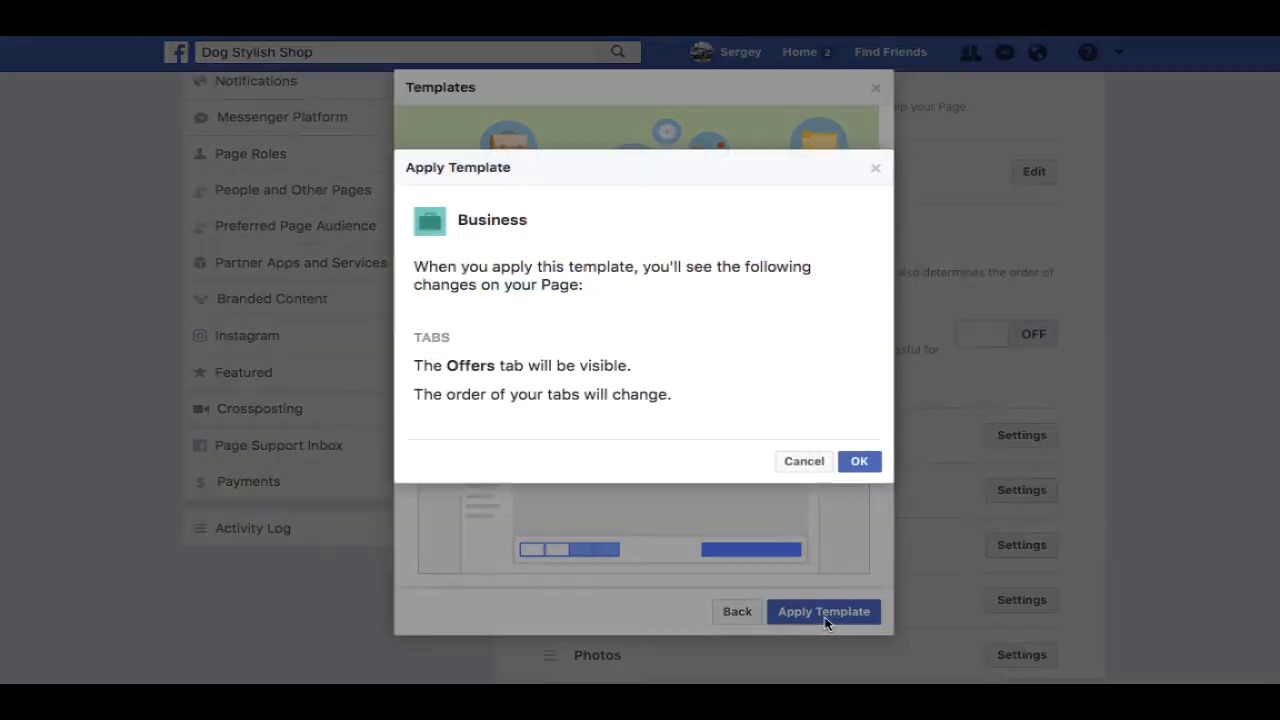
{"action": "left_click", "coordinate": [857, 472]}
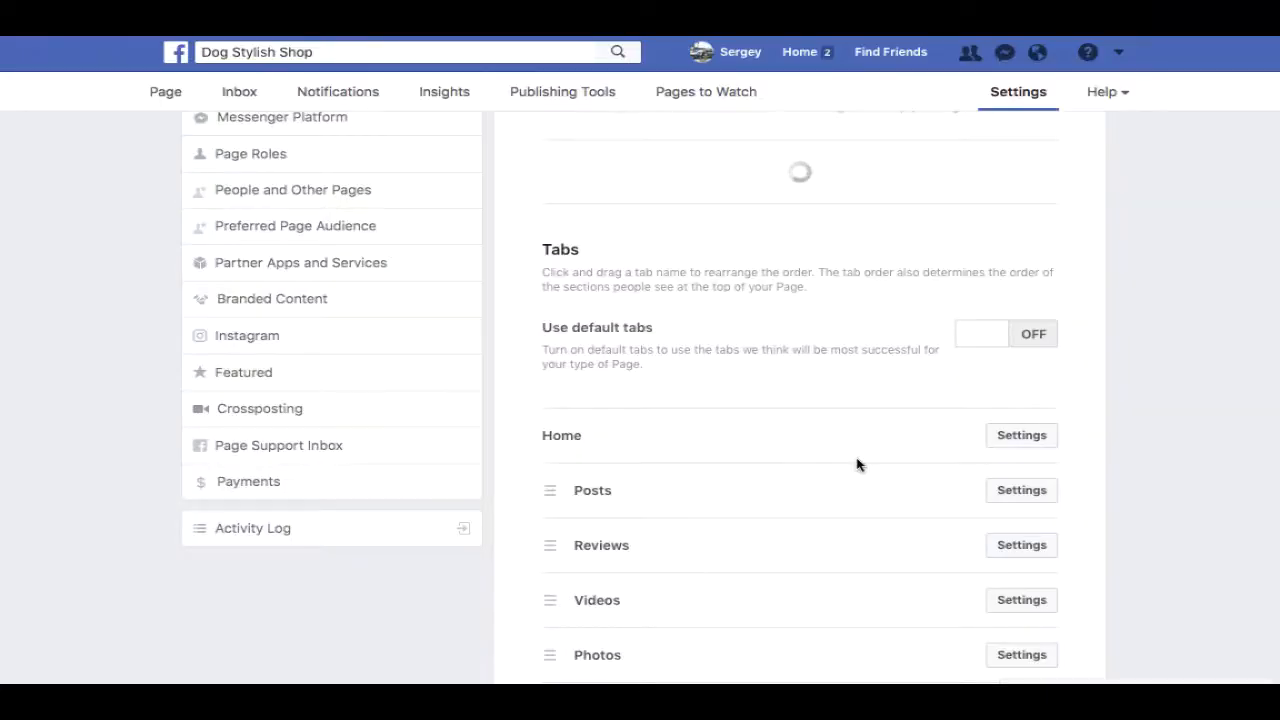
{"action": "scroll", "coordinate": [1260, 260], "scroll_direction": "down", "scroll_amount": 3}
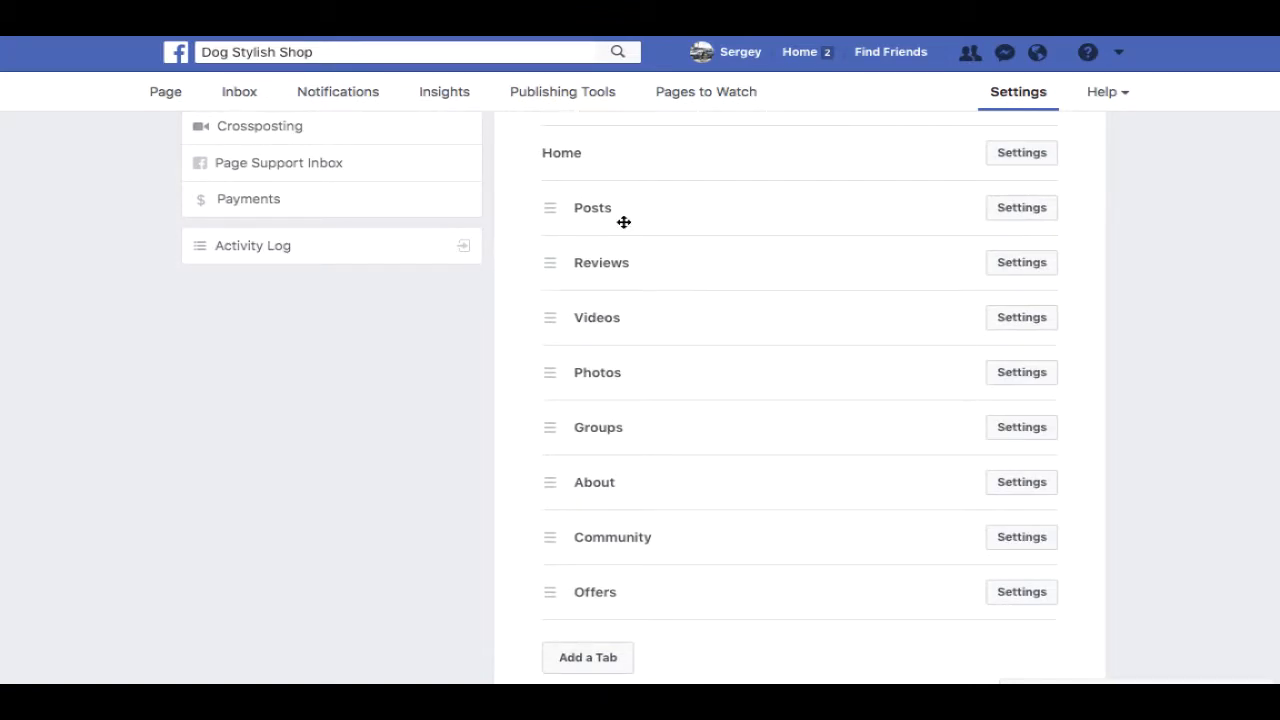
- Add the Shop tab to the page's tab list
{"action": "left_click", "coordinate": [595, 663]}
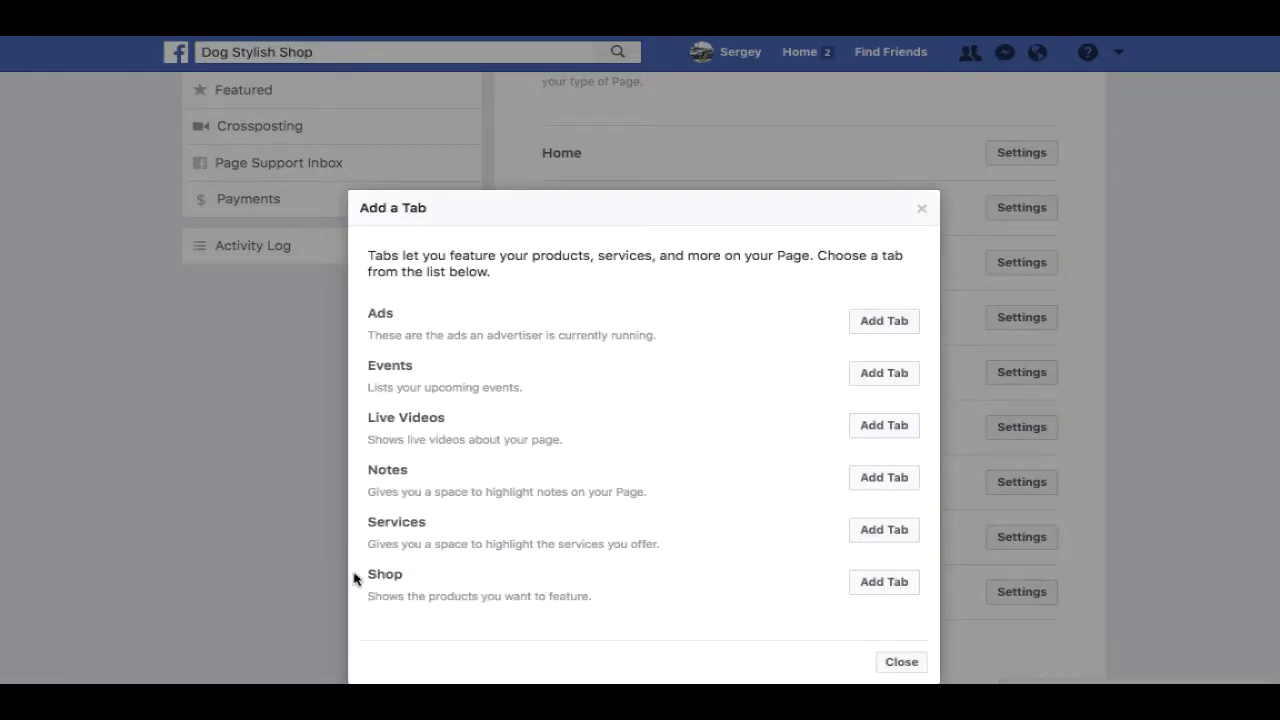
{"action": "left_click_drag", "start_coordinate": [355, 578], "coordinate": [574, 591]}
{"action": "left_click", "coordinate": [878, 592]}
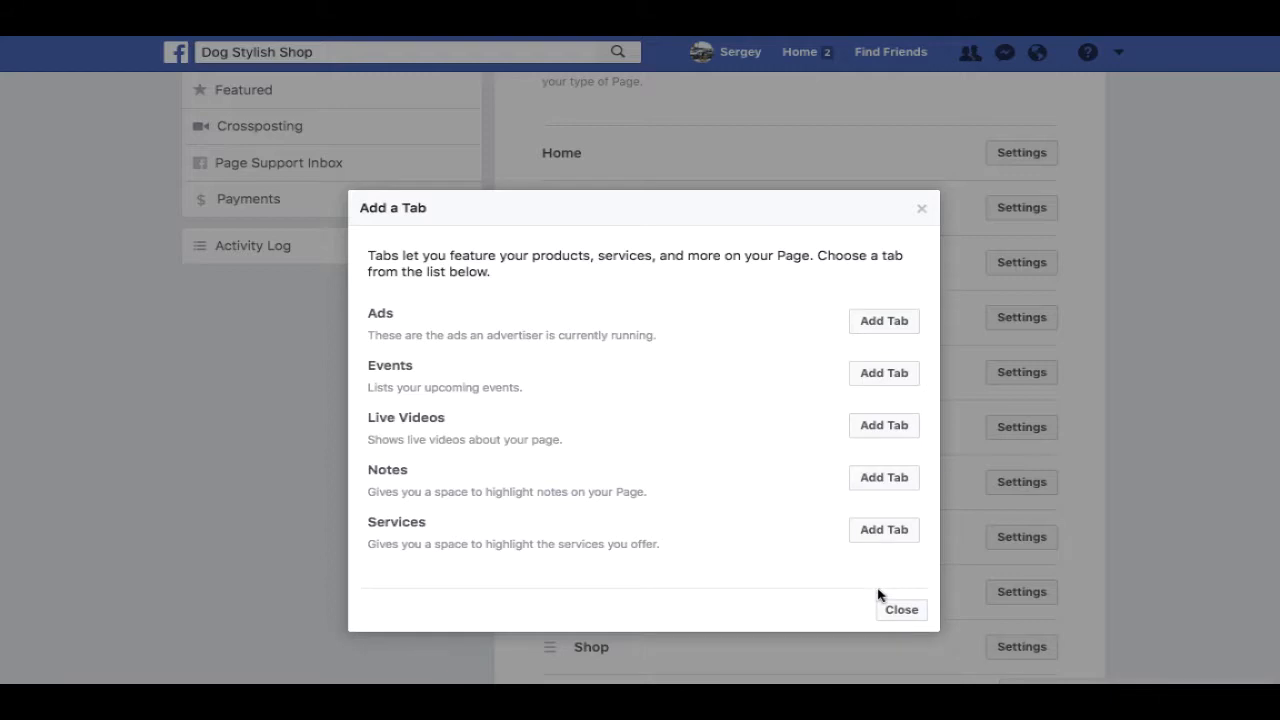
{"action": "left_click", "coordinate": [901, 611]}
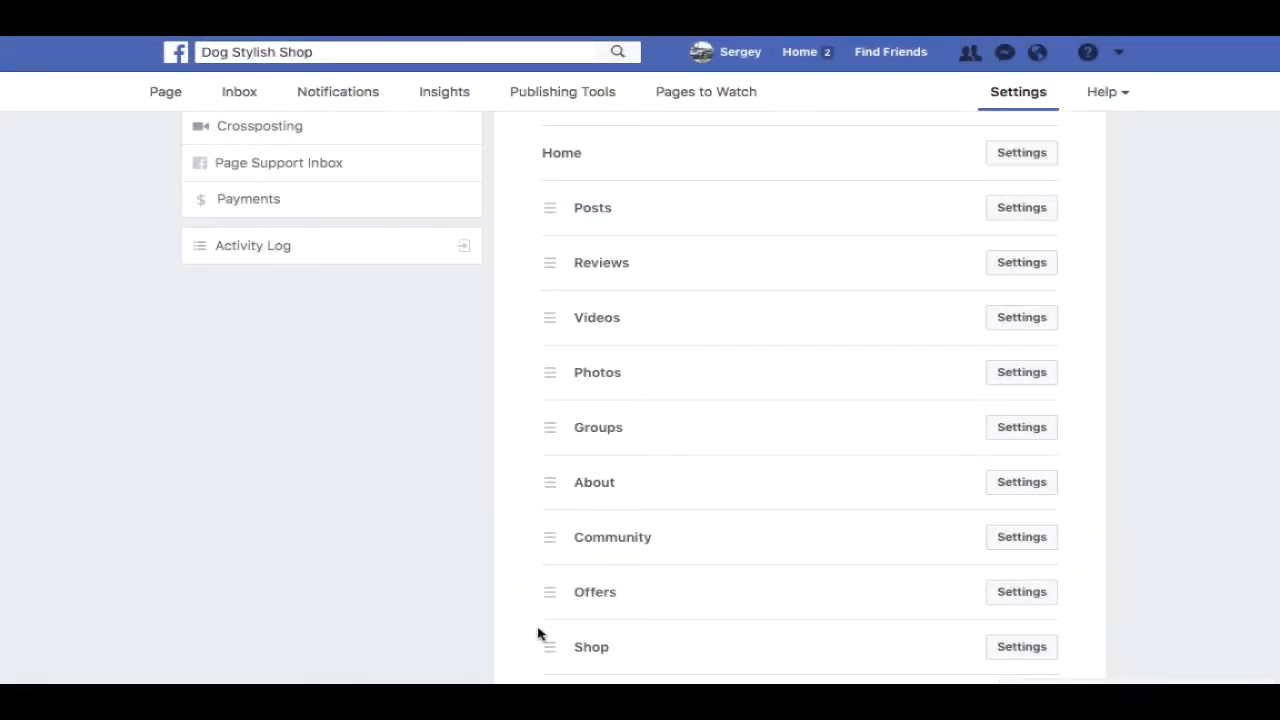
- Reorder the tabs to Home, Shop, Reviews, then Posts
{"action": "left_click_drag", "start_coordinate": [548, 647], "coordinate": [542, 207]}
{"action": "left_click_drag", "start_coordinate": [551, 323], "coordinate": [549, 254]}
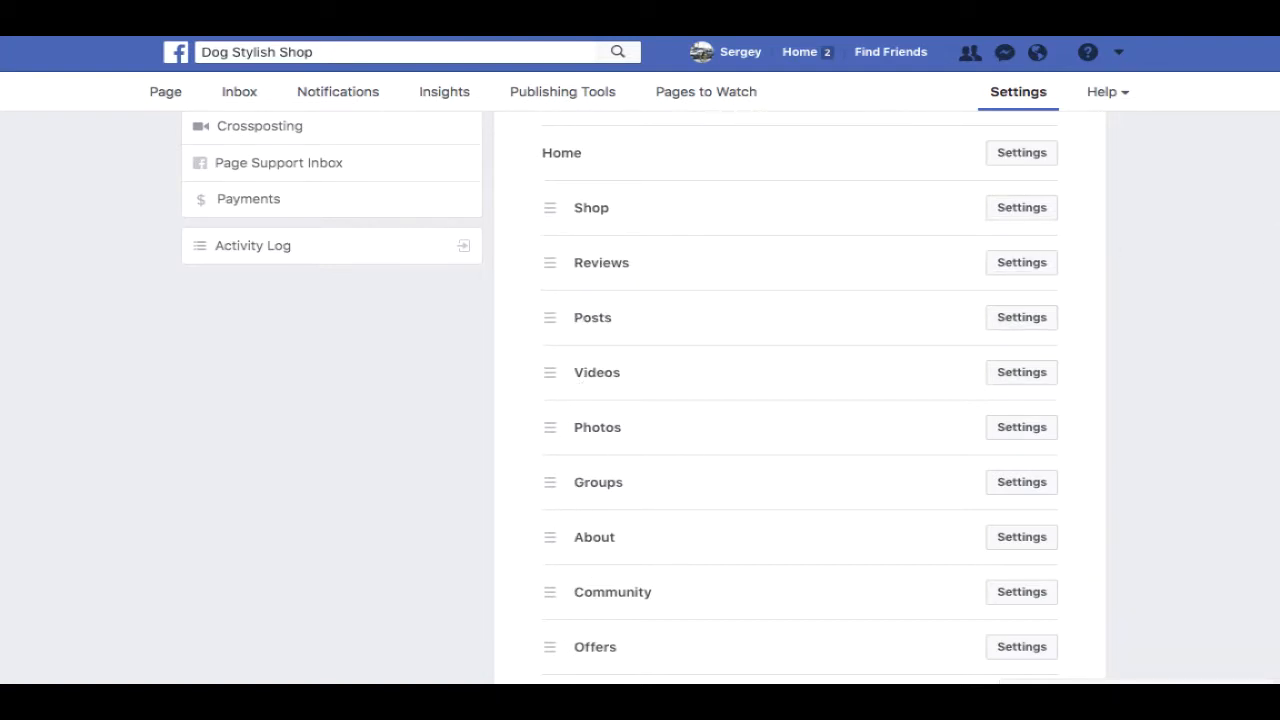
{"action": "scroll", "coordinate": [800, 400], "scroll_direction": "down", "scroll_amount": 2}
{"action": "scroll", "coordinate": [800, 400], "scroll_direction": "up", "scroll_amount": 6}
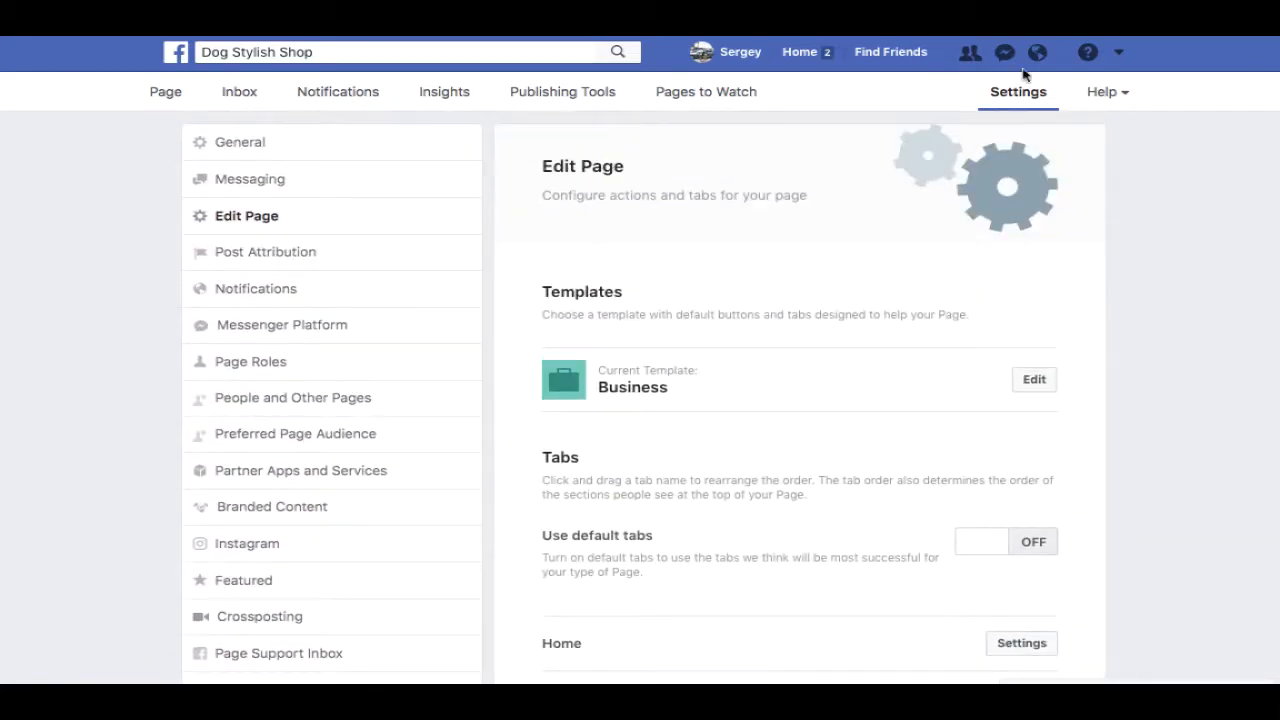
{"action": "scroll", "coordinate": [263, 84], "scroll_direction": "down", "scroll_amount": 1}
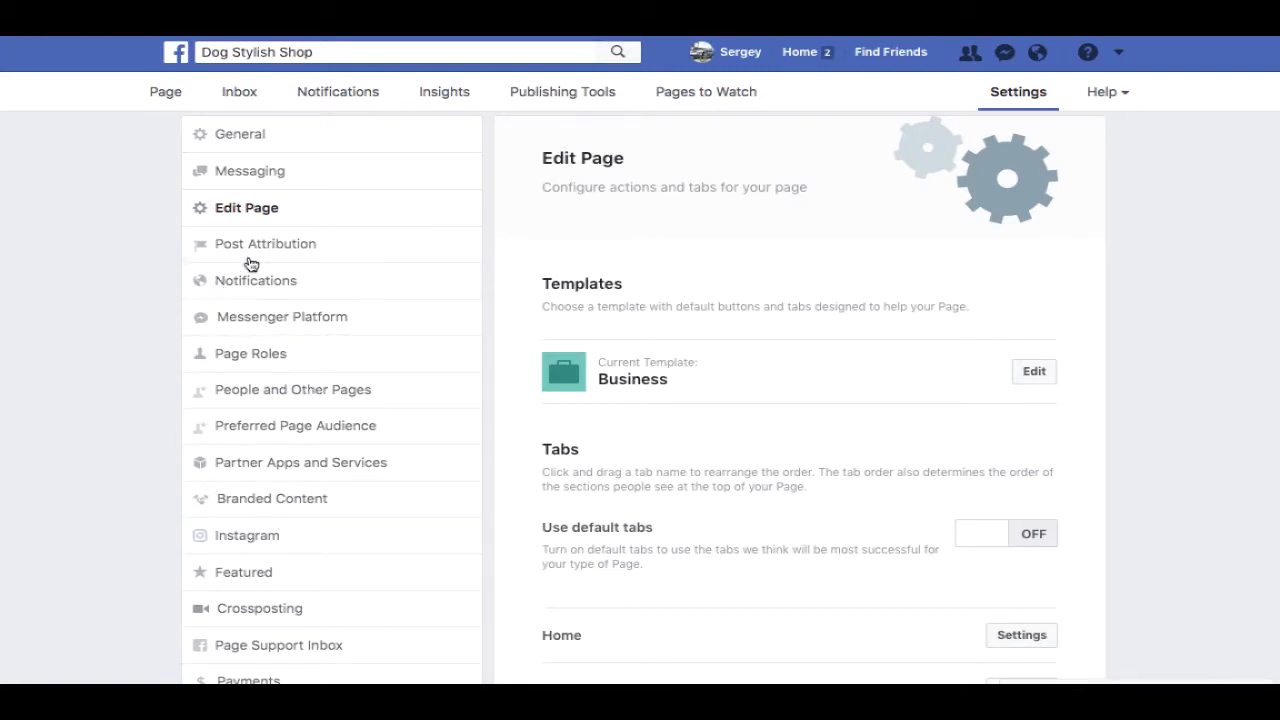
- Switch Send Instant Replies to Yes in the Messaging settings
{"action": "left_click", "coordinate": [254, 172]}
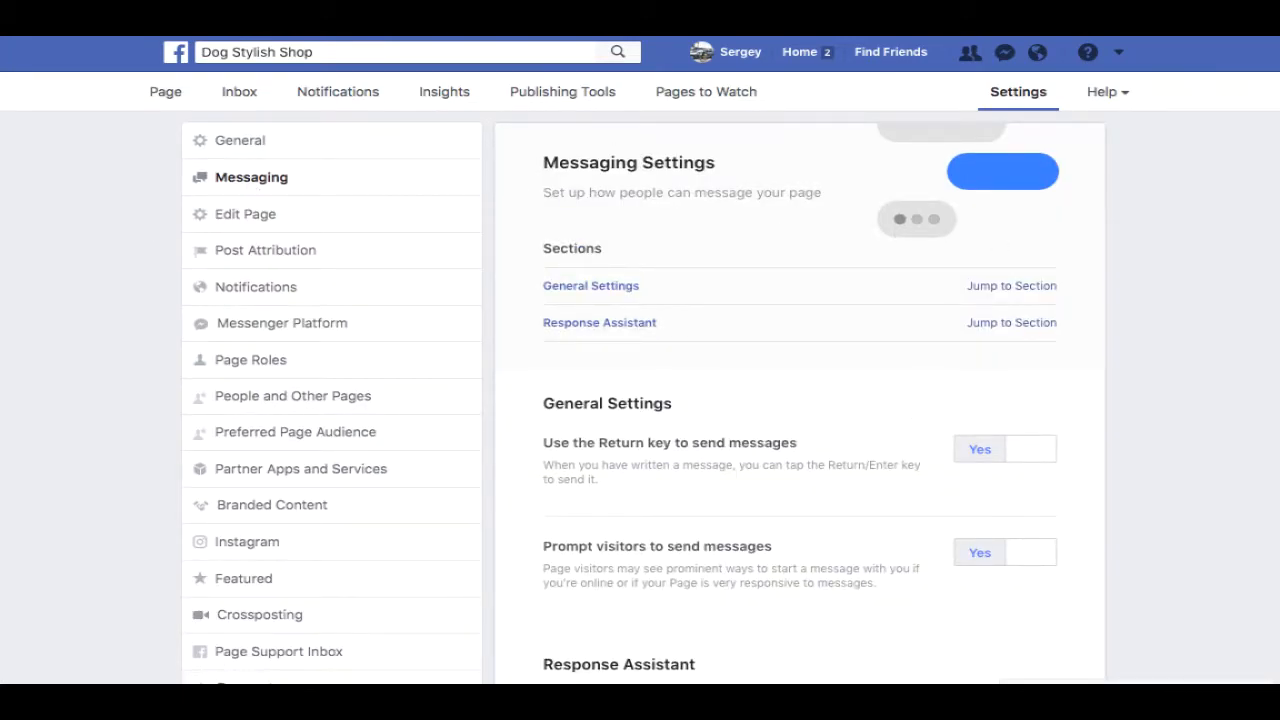
{"action": "scroll", "coordinate": [1243, 383], "scroll_direction": "down", "scroll_amount": 3}
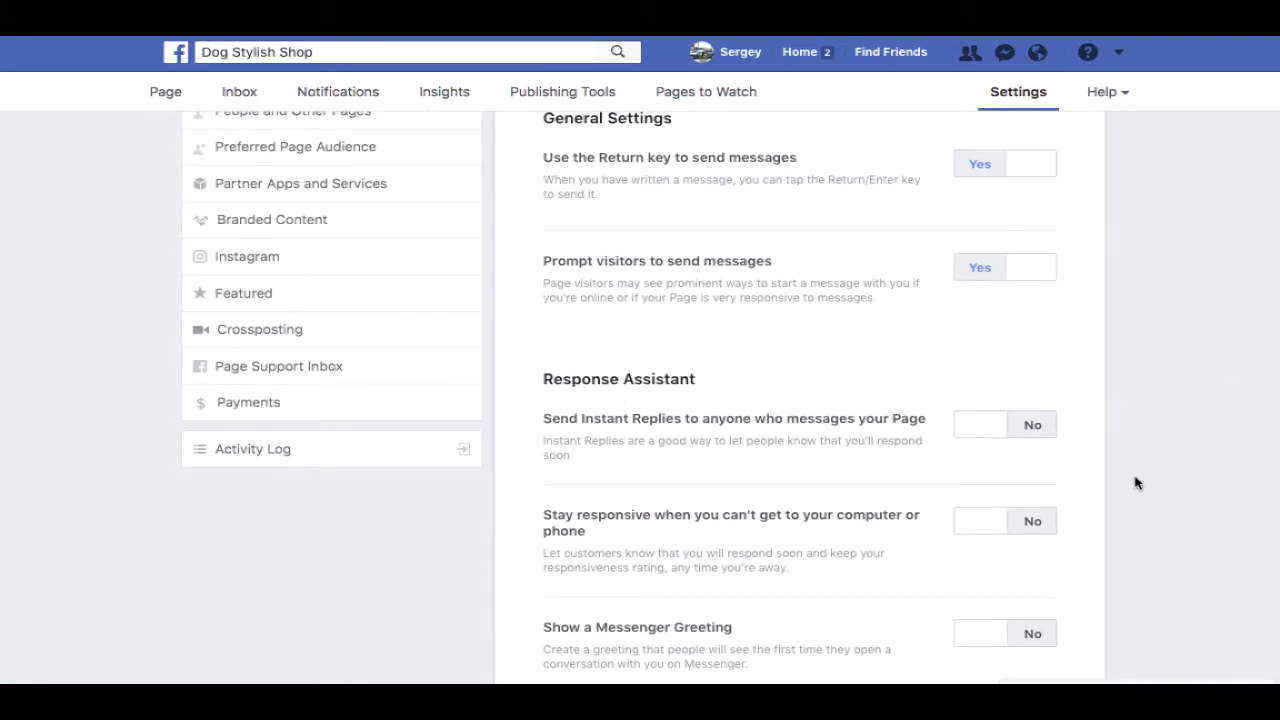
{"action": "left_click", "coordinate": [1028, 432]}
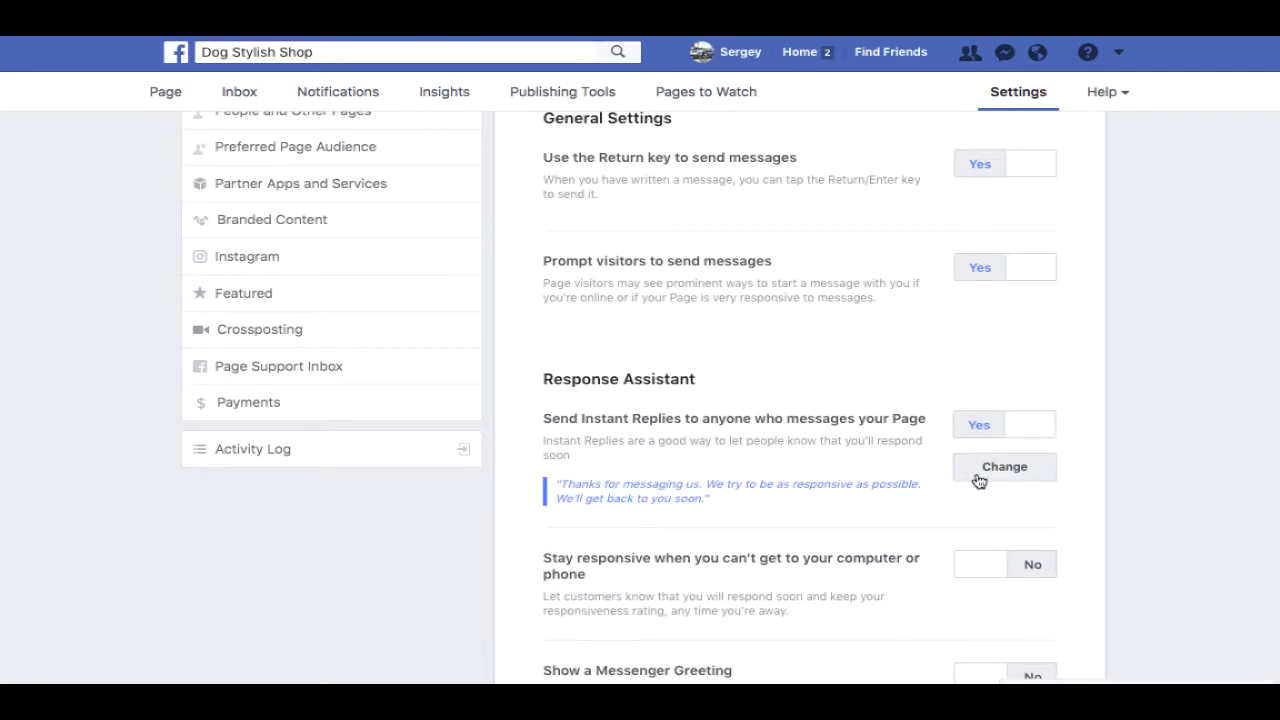
- Open the default 'Thanks for messaging us' instant reply for editing
{"action": "triple_click", "coordinate": [617, 483]}
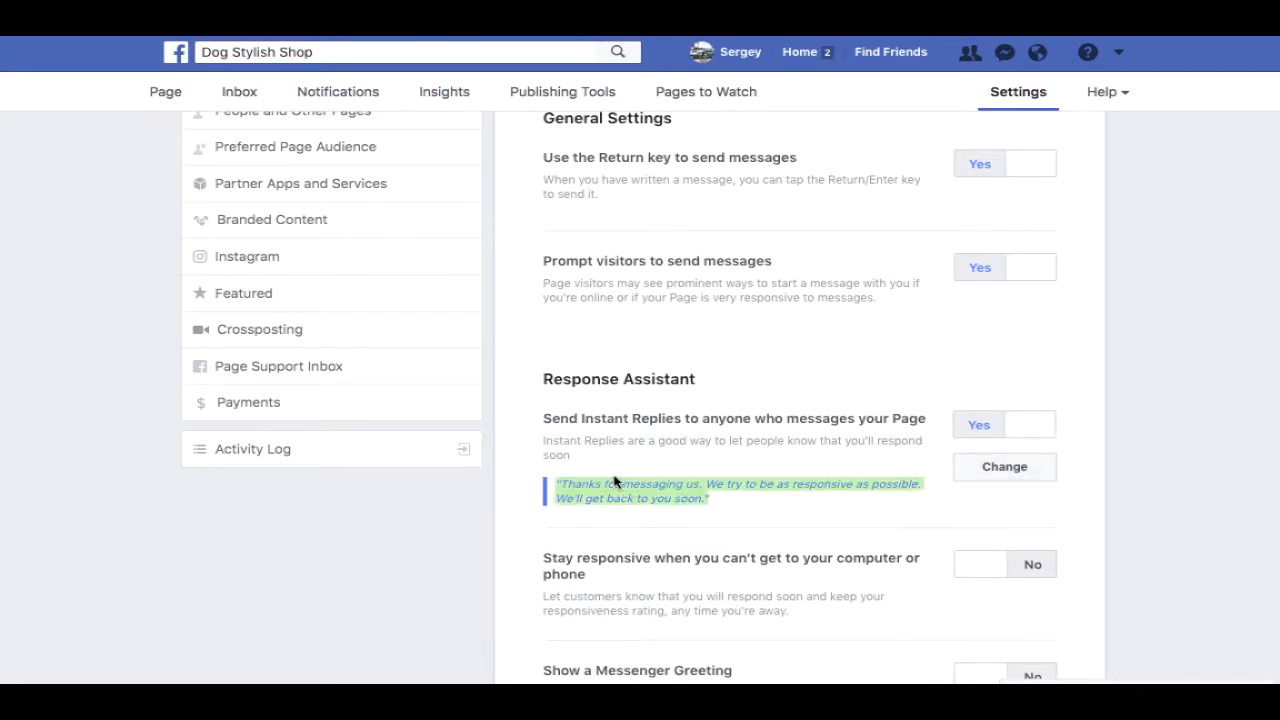
{"action": "left_click", "coordinate": [990, 470]}
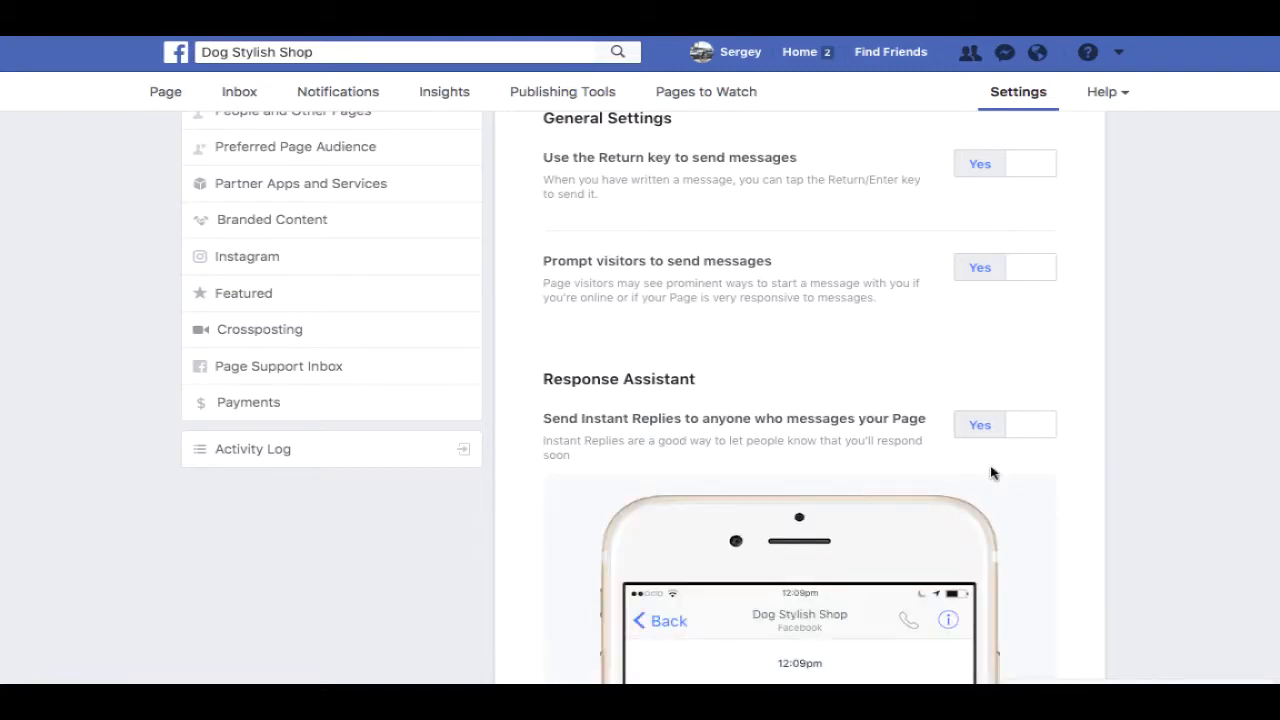
{"action": "scroll", "coordinate": [1012, 544], "scroll_direction": "down", "scroll_amount": 4}
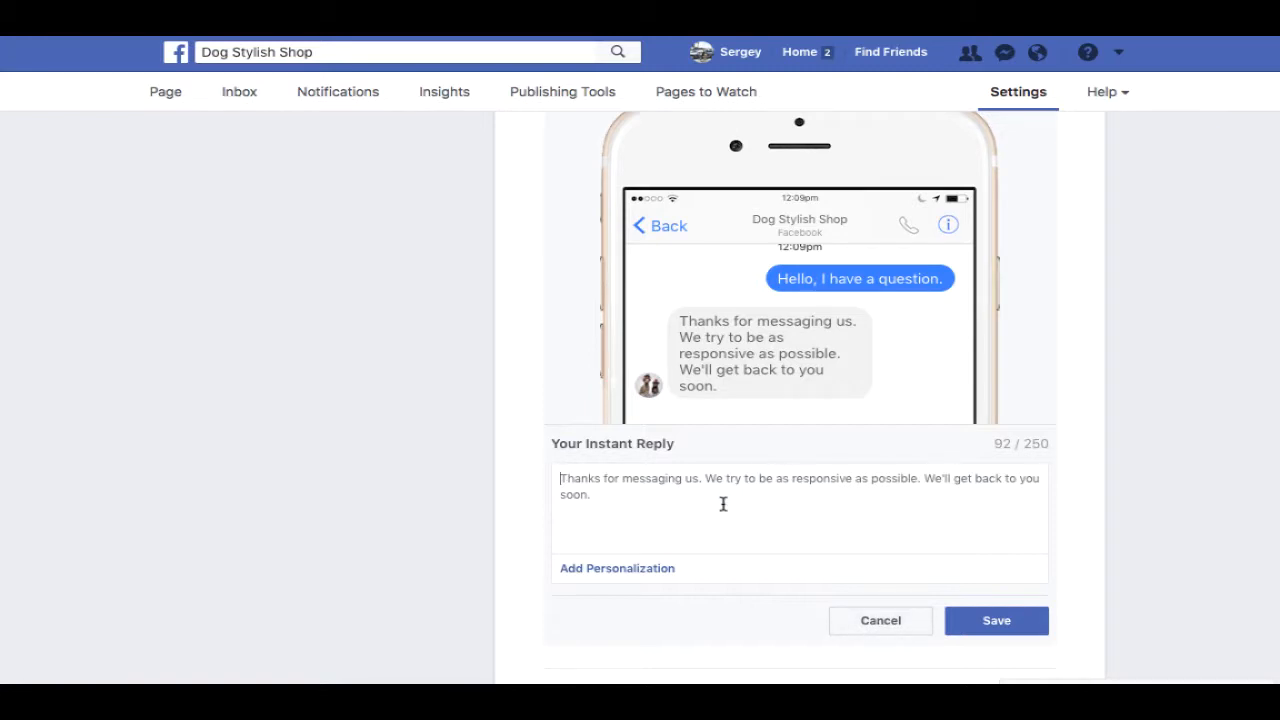
{"action": "left_click", "coordinate": [646, 497]}
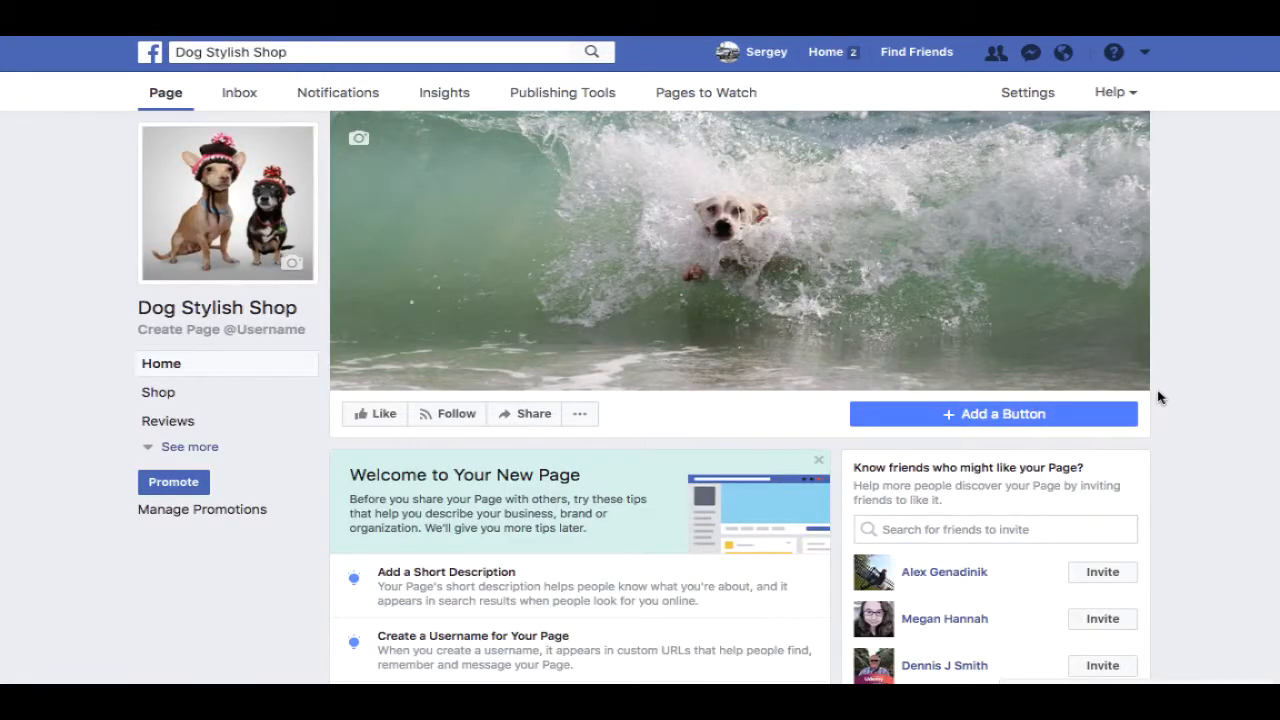
{"action": "left_click", "coordinate": [996, 415]}
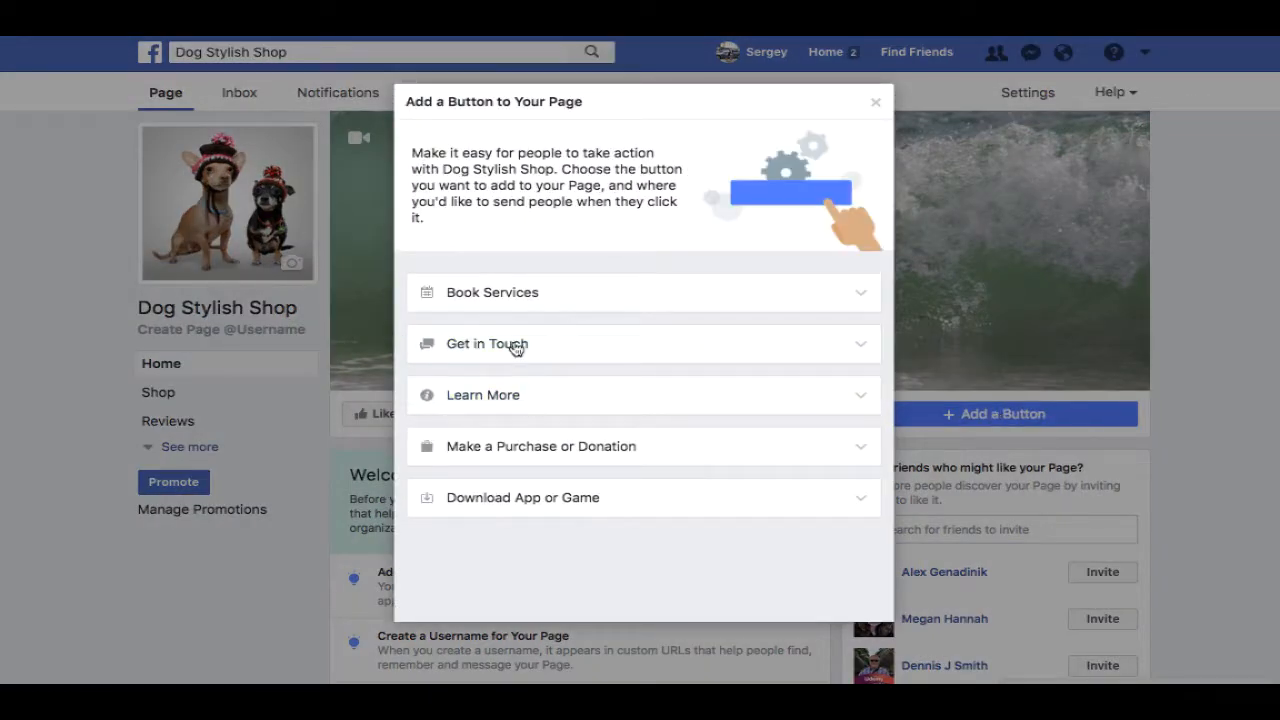
{"action": "left_click", "coordinate": [492, 294]}
{"action": "left_click", "coordinate": [492, 294]}
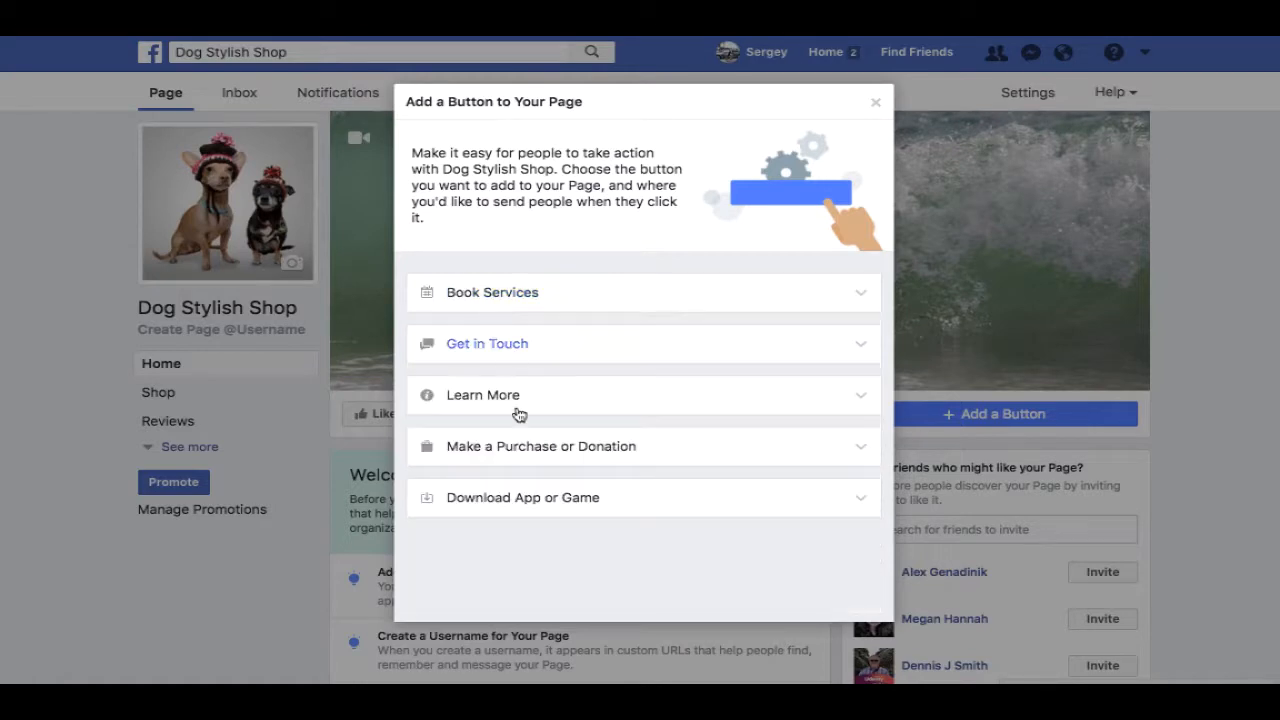
{"action": "left_click", "coordinate": [553, 448]}
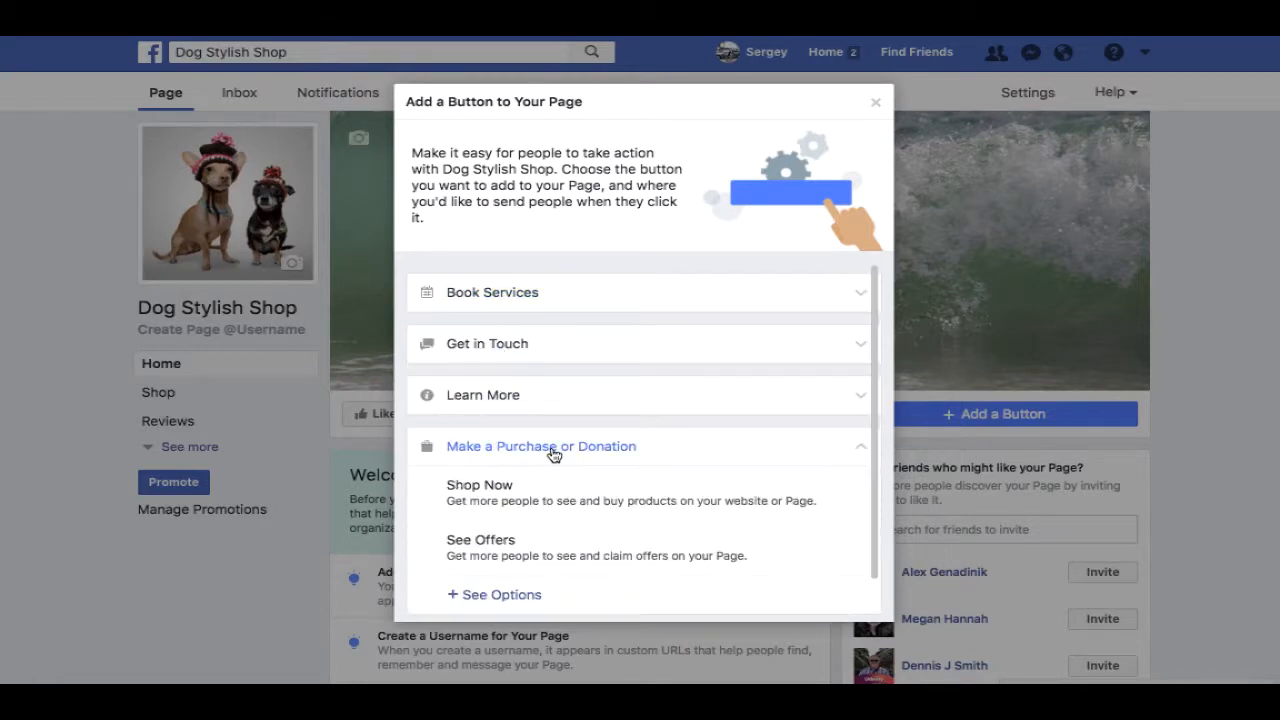
{"action": "left_click", "coordinate": [483, 500]}
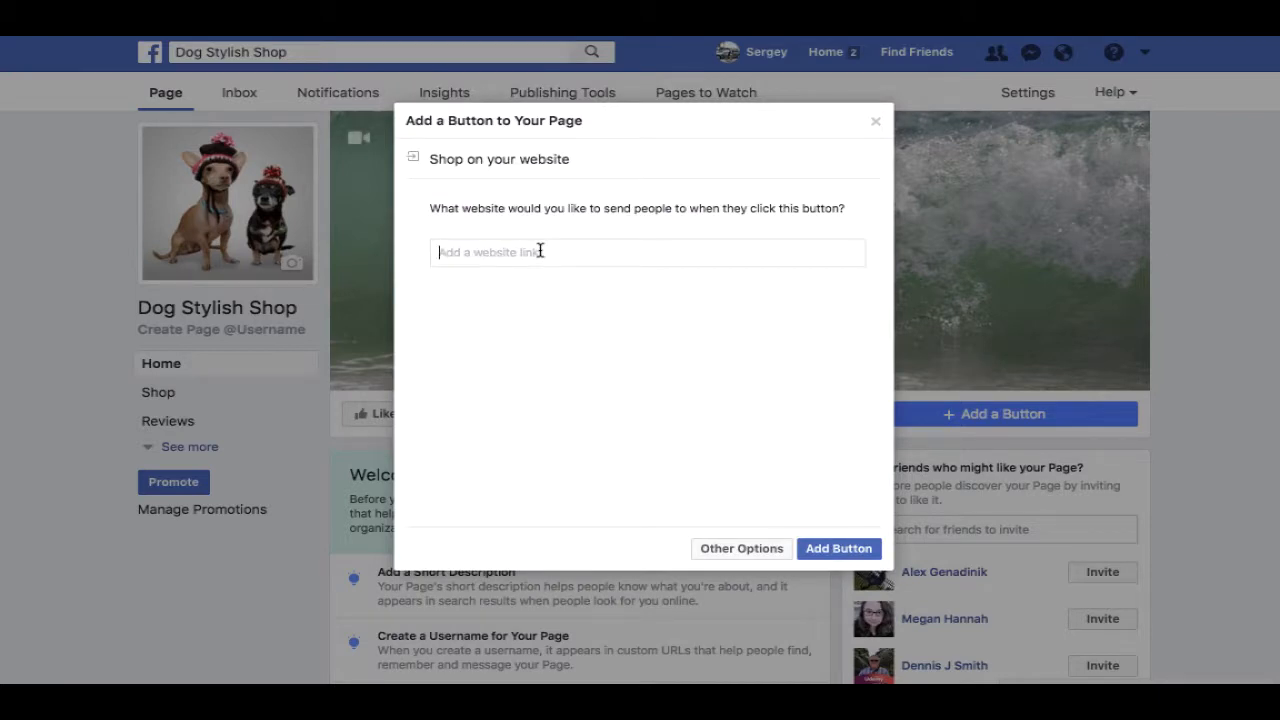
{"action": "type", "text": "www.g"}
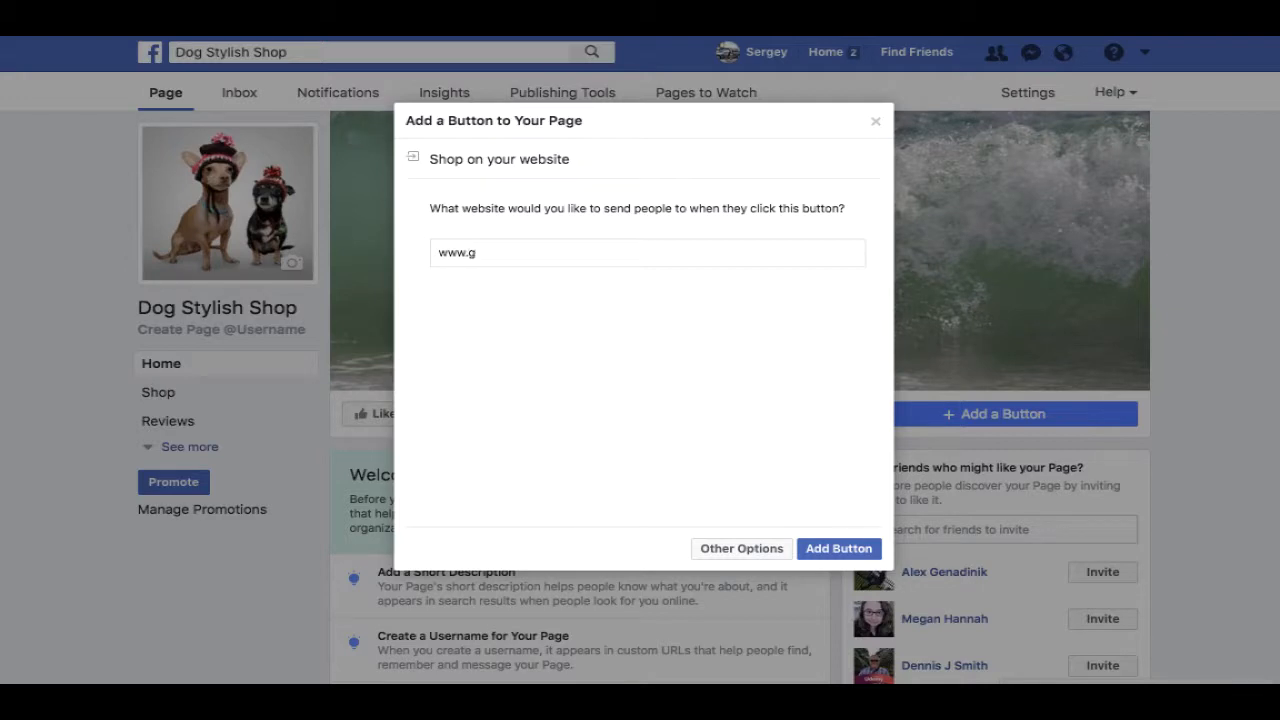
{"action": "type", "text": "eekacademia.com"}
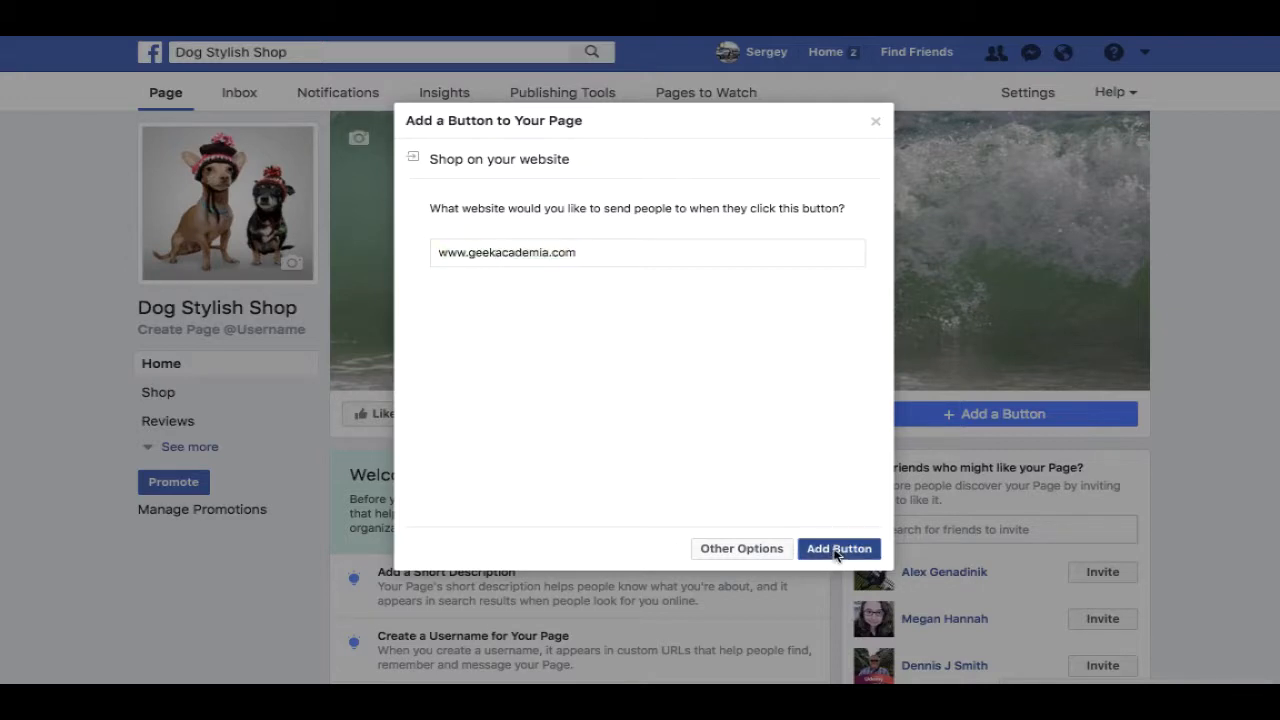
{"action": "left_click", "coordinate": [838, 550]}
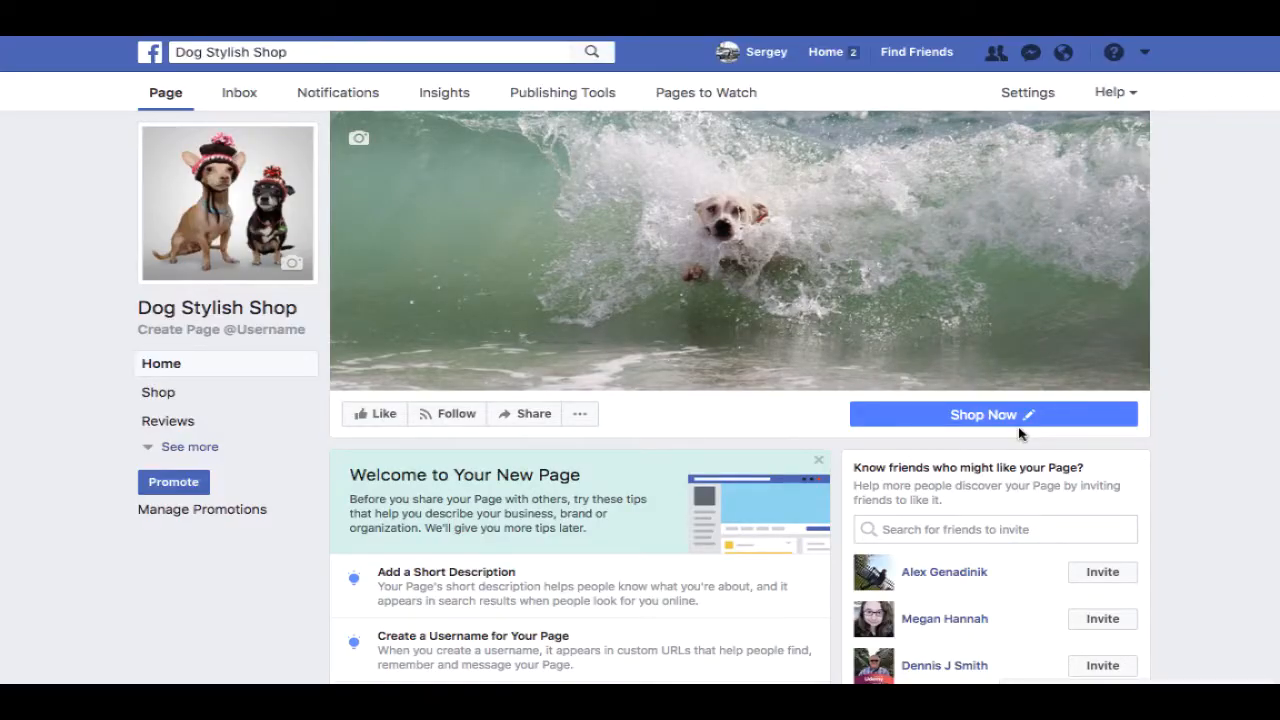
- Review the updated page and go to its settings
{"action": "mouse_move", "coordinate": [1004, 417]}
{"action": "scroll", "coordinate": [1228, 195], "scroll_direction": "down", "scroll_amount": 2}
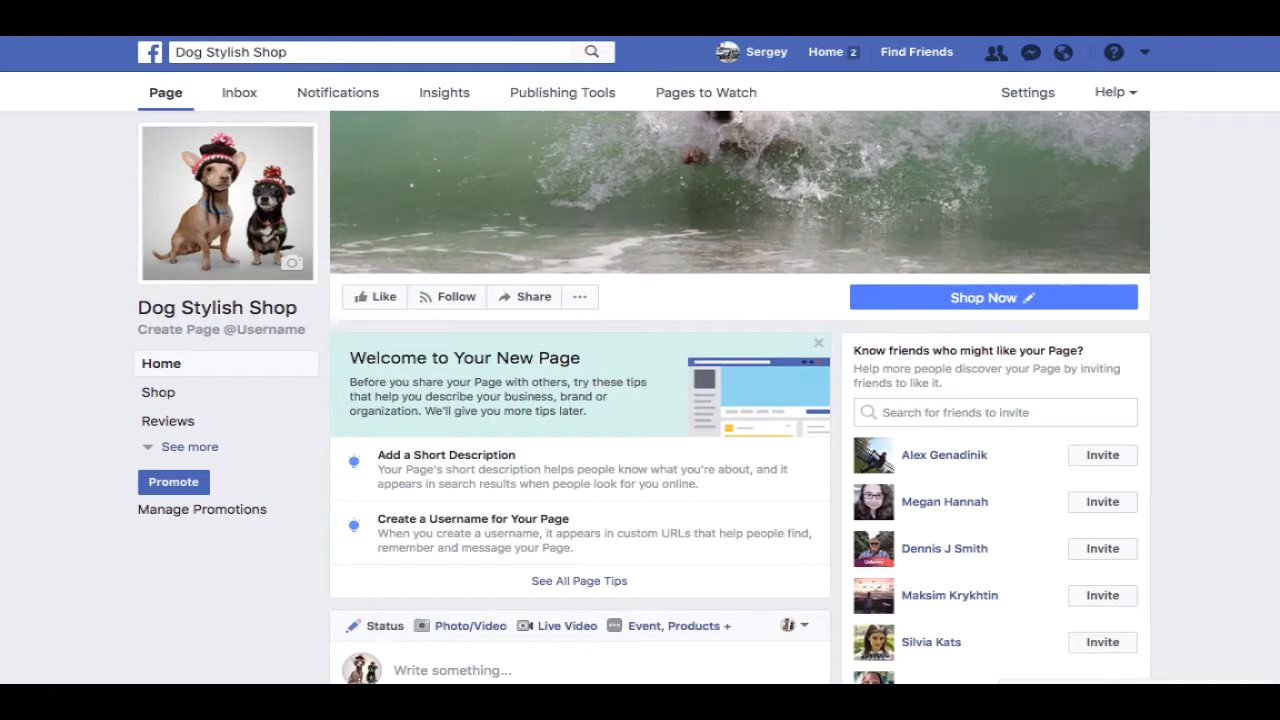
{"action": "scroll", "coordinate": [1228, 195], "scroll_direction": "up", "scroll_amount": 2}
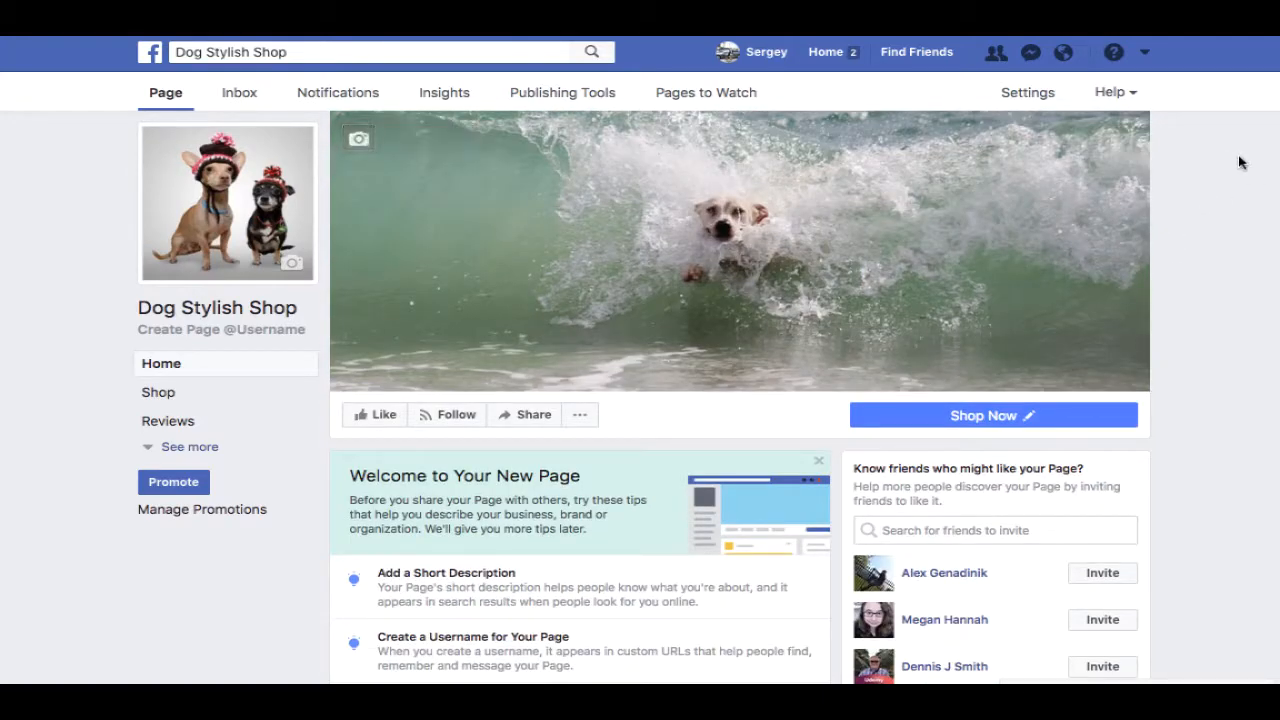
{"action": "scroll", "coordinate": [1046, 94], "scroll_direction": "down", "scroll_amount": 3}
{"action": "left_click", "coordinate": [1046, 94]}
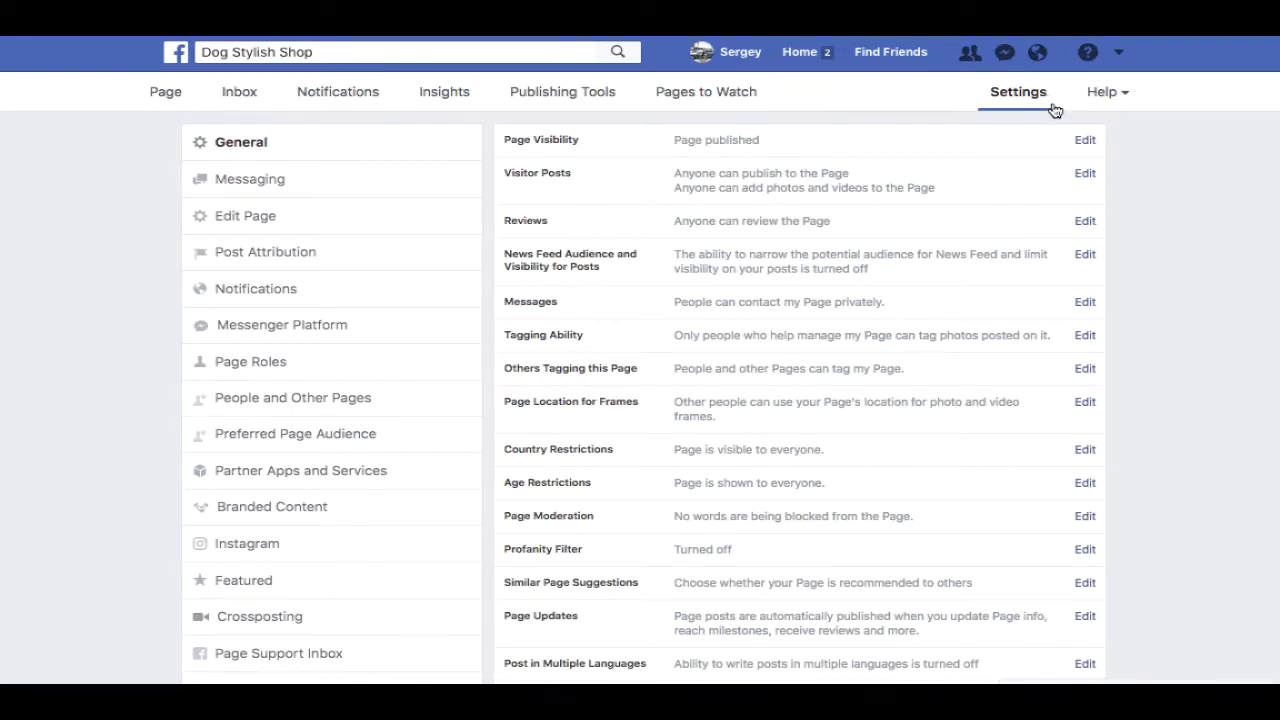
- In Page Roles, add a friend as Admin and confirm with the account password
{"action": "left_click", "coordinate": [275, 369]}
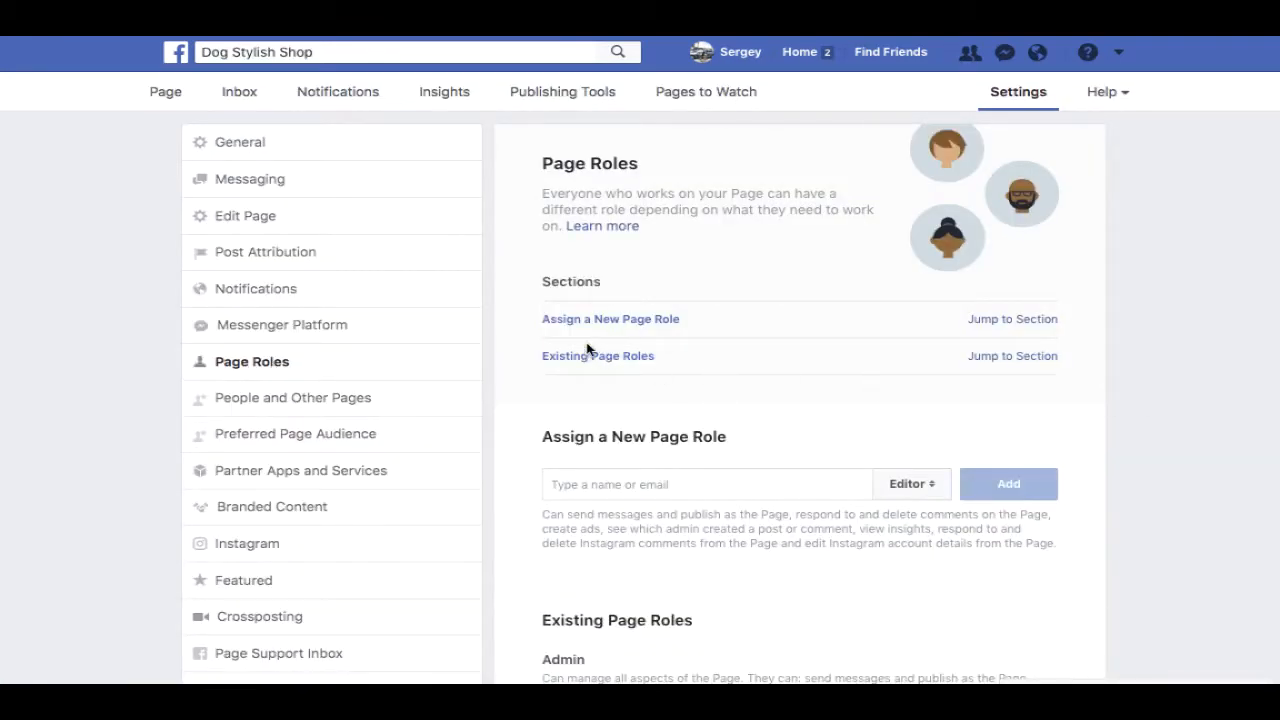
{"action": "left_click", "coordinate": [651, 482]}
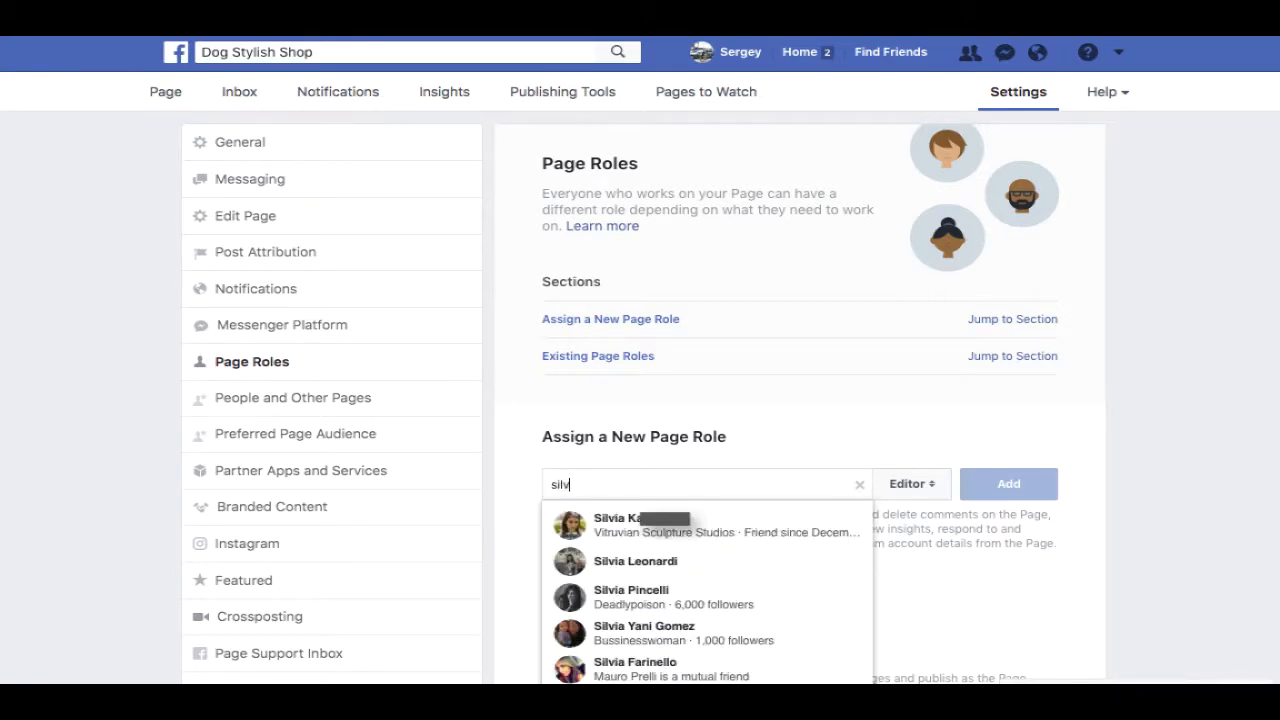
{"action": "left_click", "coordinate": [680, 525]}
{"action": "left_click", "coordinate": [941, 496]}
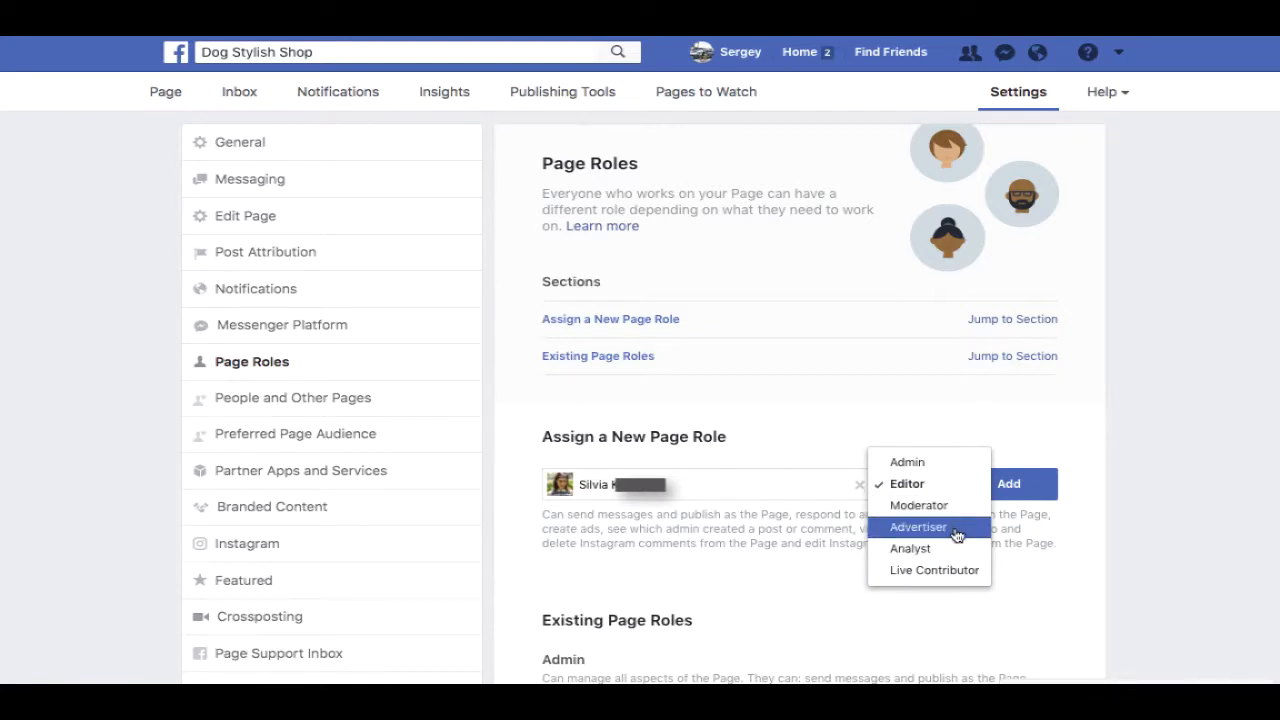
{"action": "left_click", "coordinate": [907, 462]}
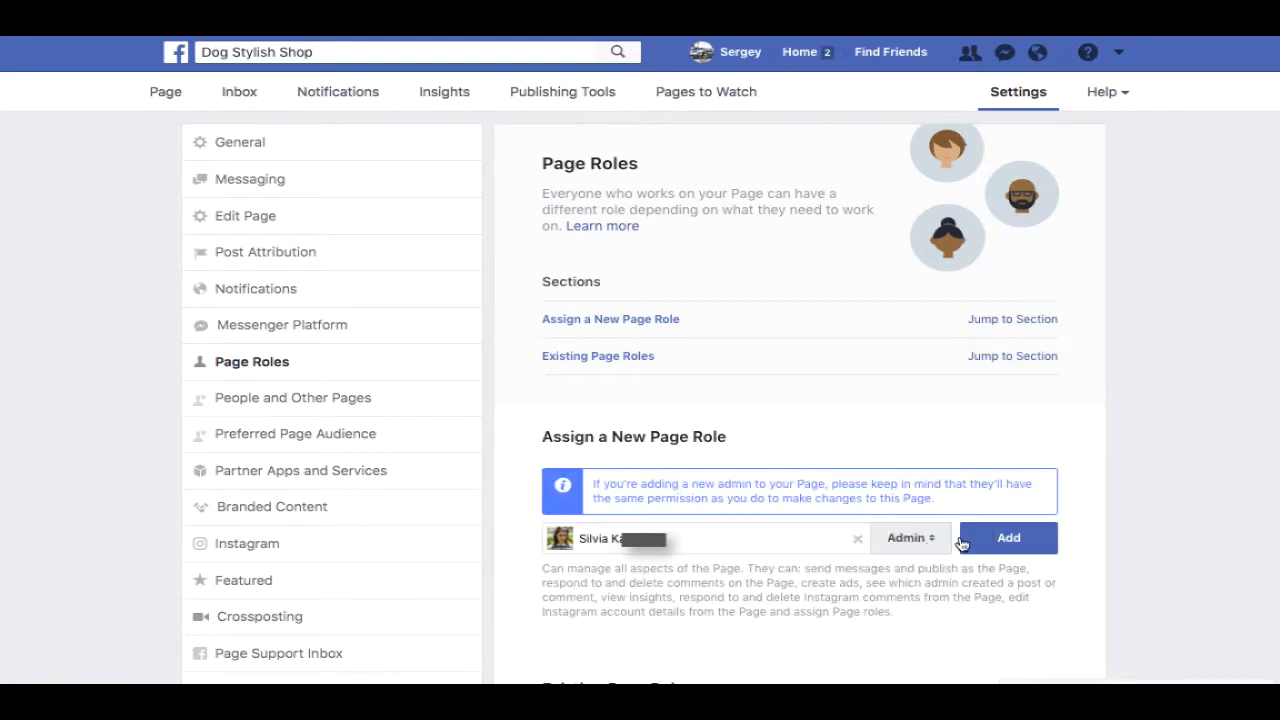
{"action": "left_click", "coordinate": [1006, 539]}
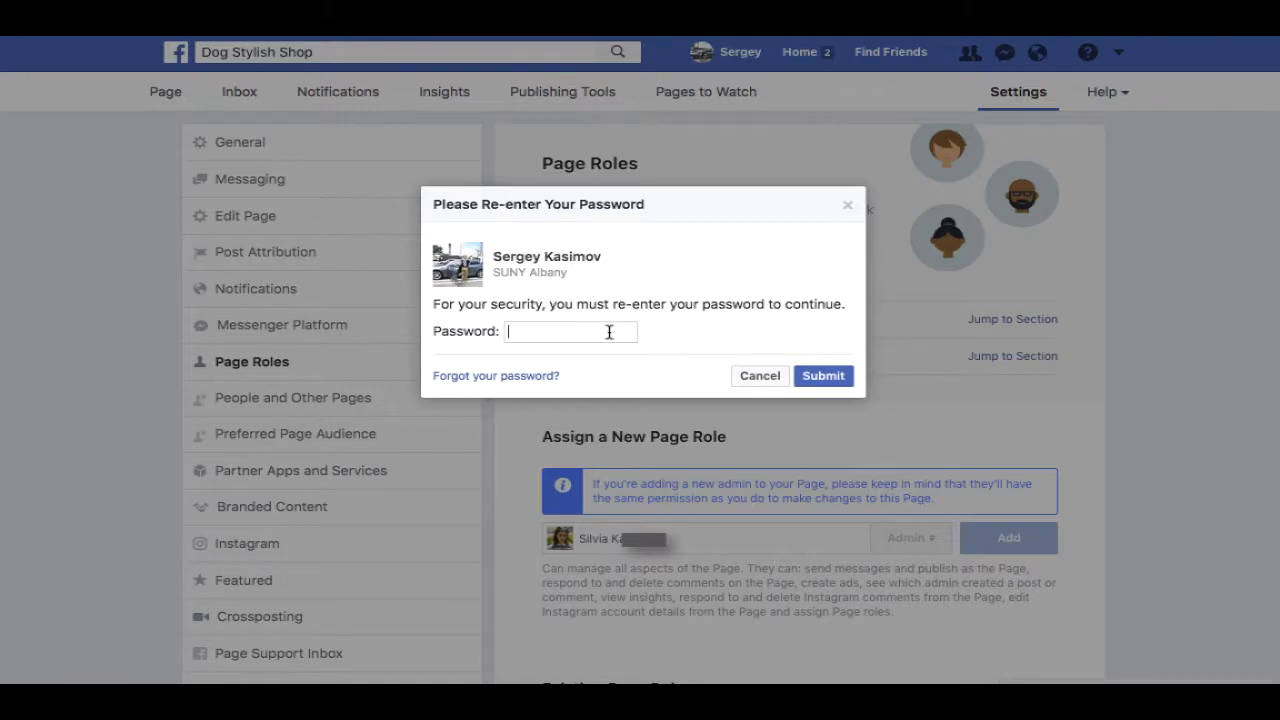
{"action": "left_click", "coordinate": [609, 331]}
{"action": "left_click", "coordinate": [575, 374]}
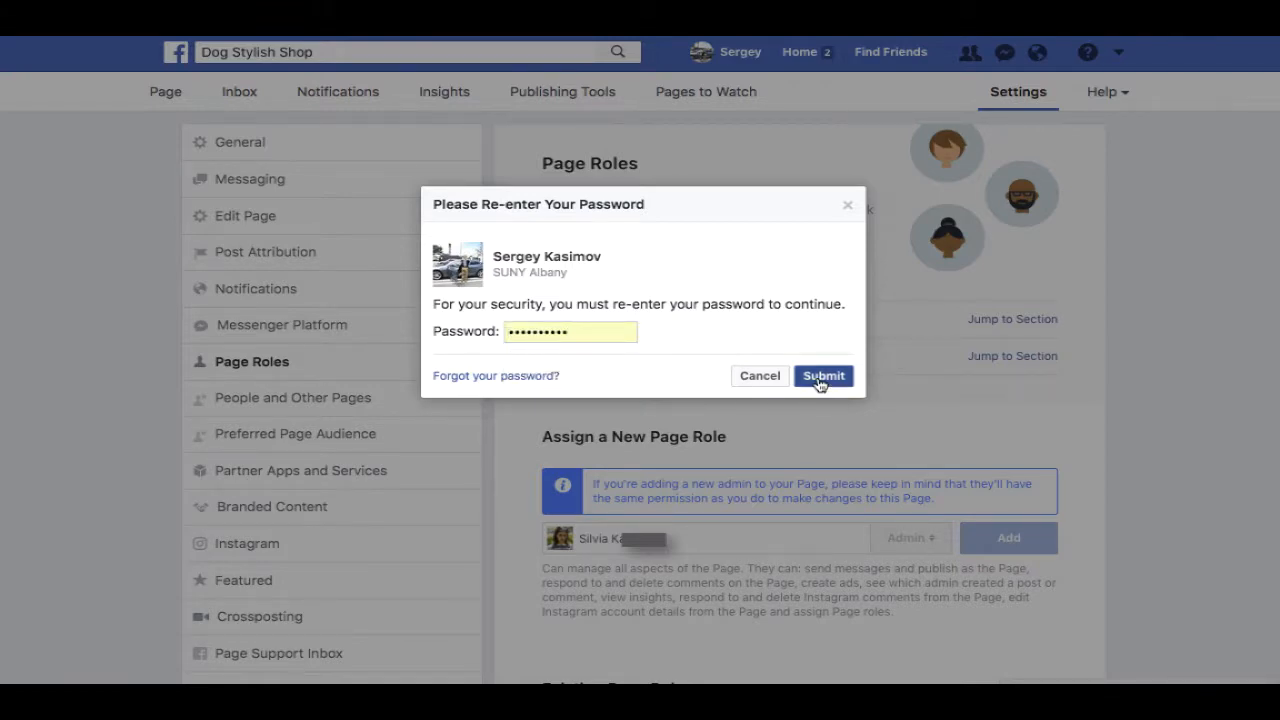
{"action": "left_click", "coordinate": [823, 376]}
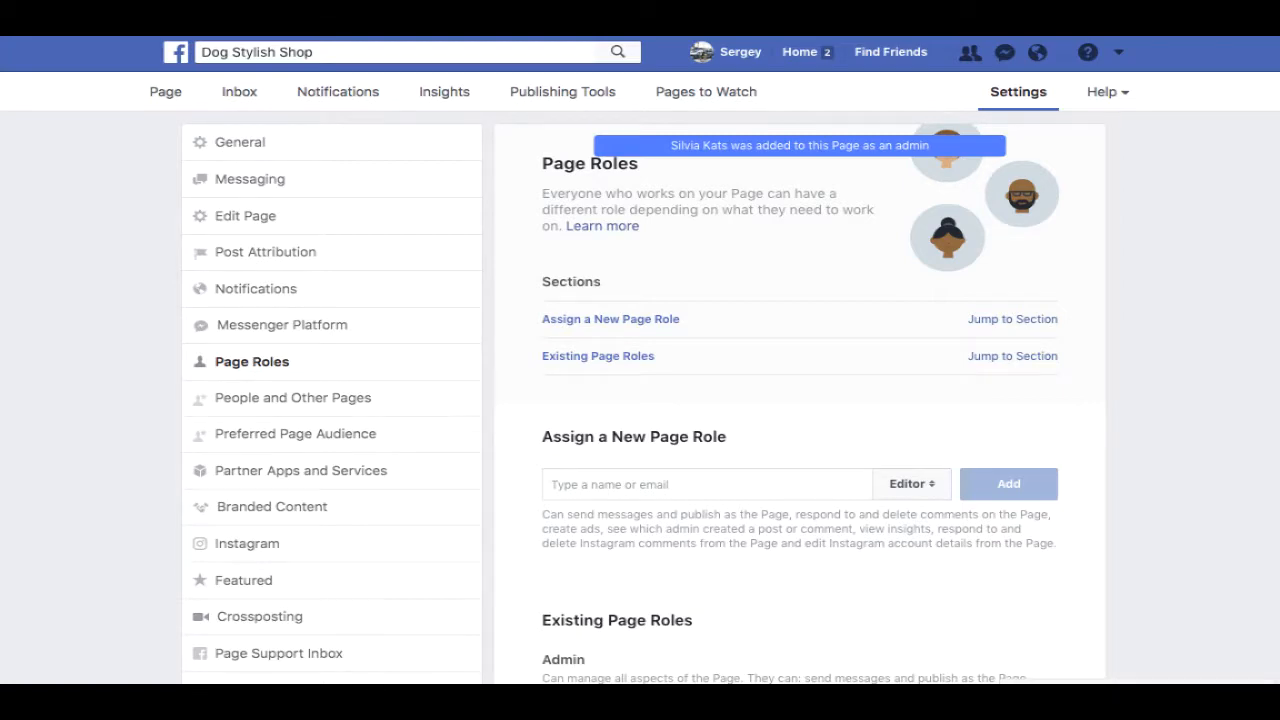
{"action": "scroll", "coordinate": [644, 400], "scroll_direction": "down", "scroll_amount": 3}
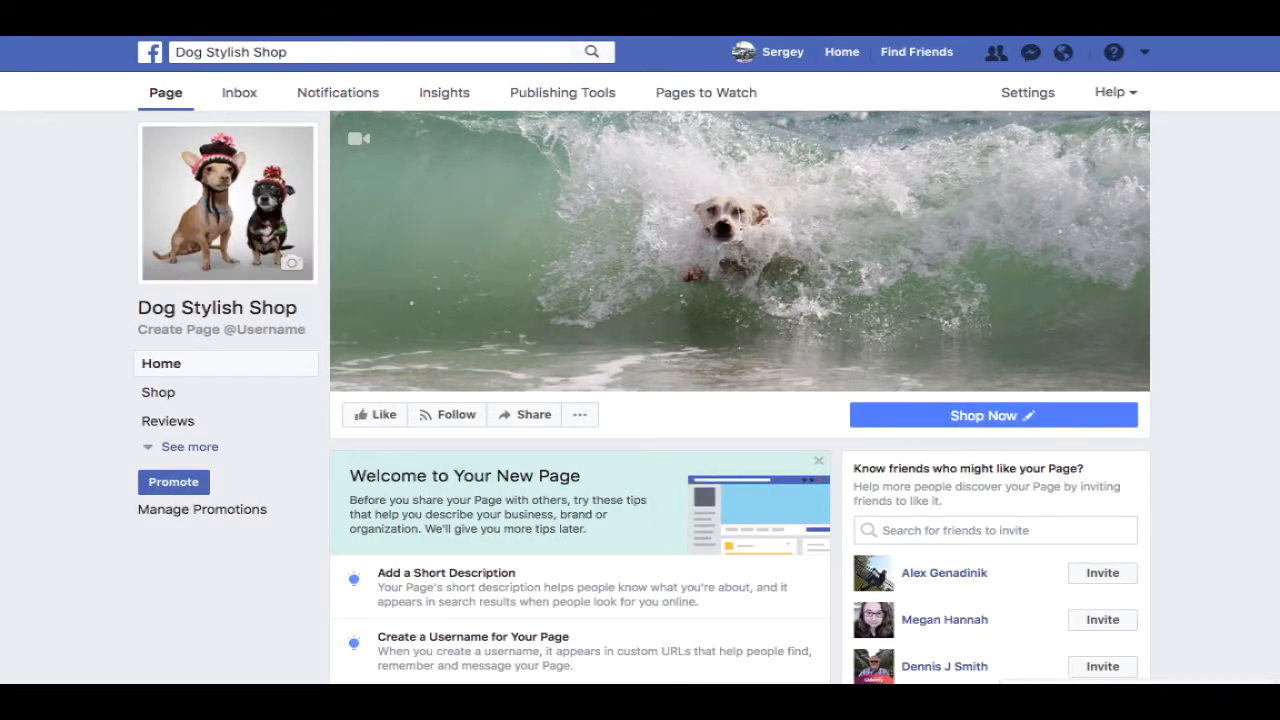
- Save the description 'Stylish Dog Shop buy awesome things for your favorite four legged friends ;)'
{"action": "scroll", "coordinate": [1276, 282], "scroll_direction": "down", "scroll_amount": 4}
{"action": "scroll", "coordinate": [1276, 282], "scroll_direction": "up", "scroll_amount": 1}
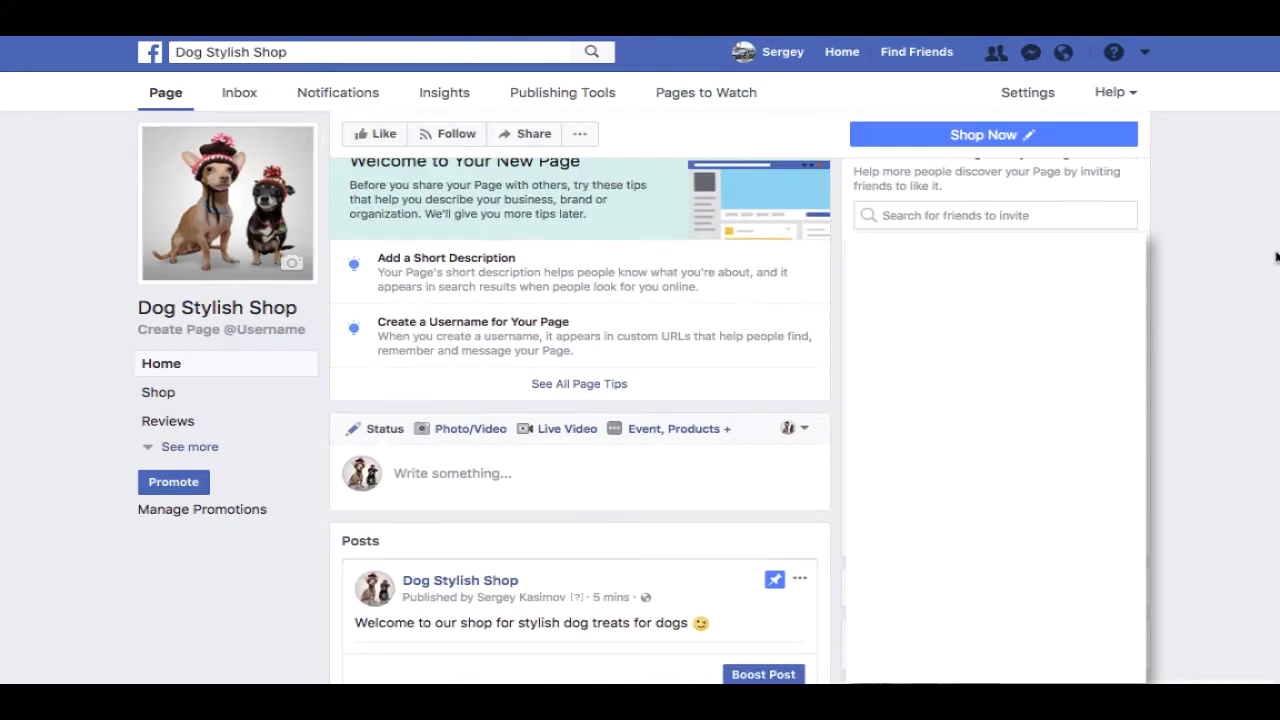
{"action": "left_click", "coordinate": [472, 262]}
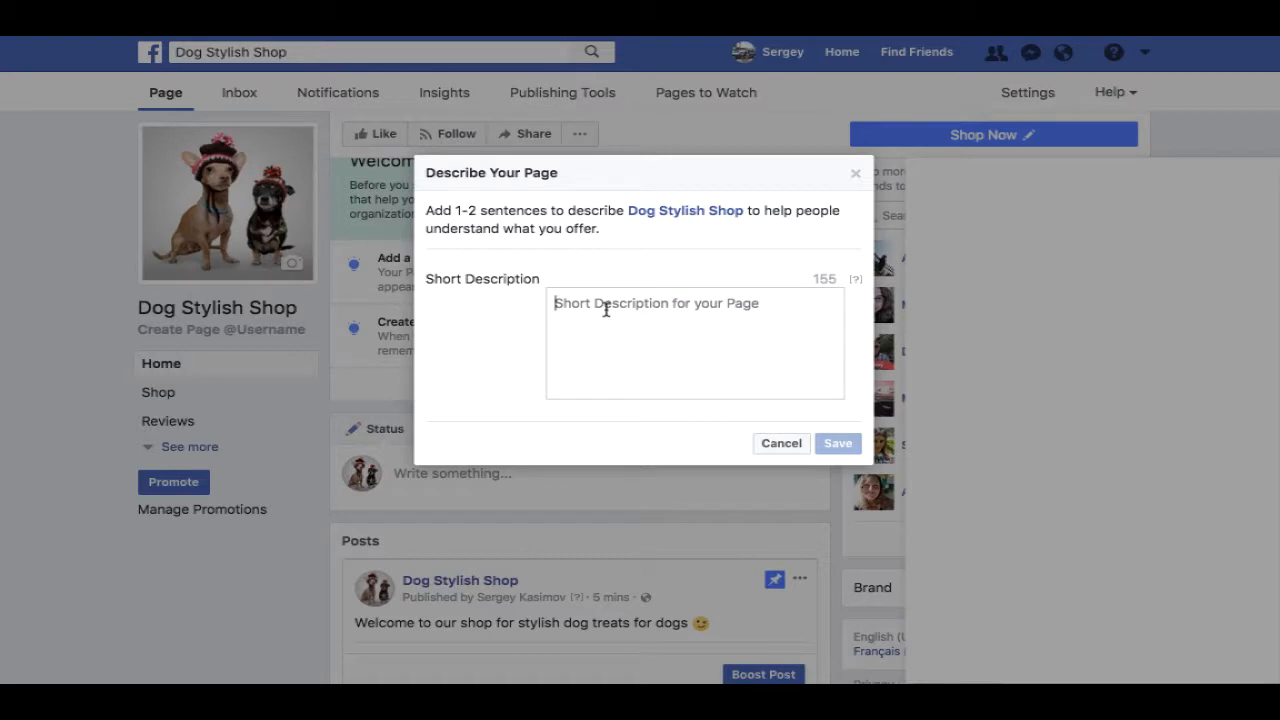
{"action": "type", "text": "Sty"}
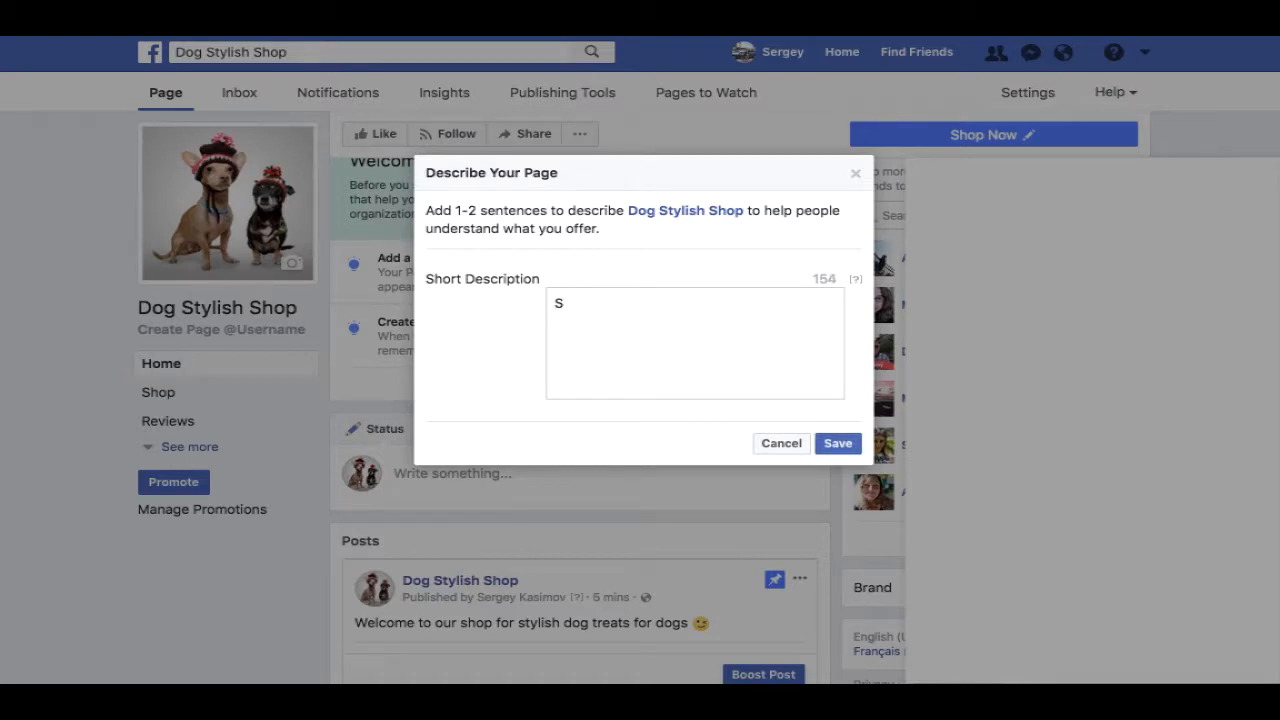
{"action": "type", "text": "lish Dog Shop"}
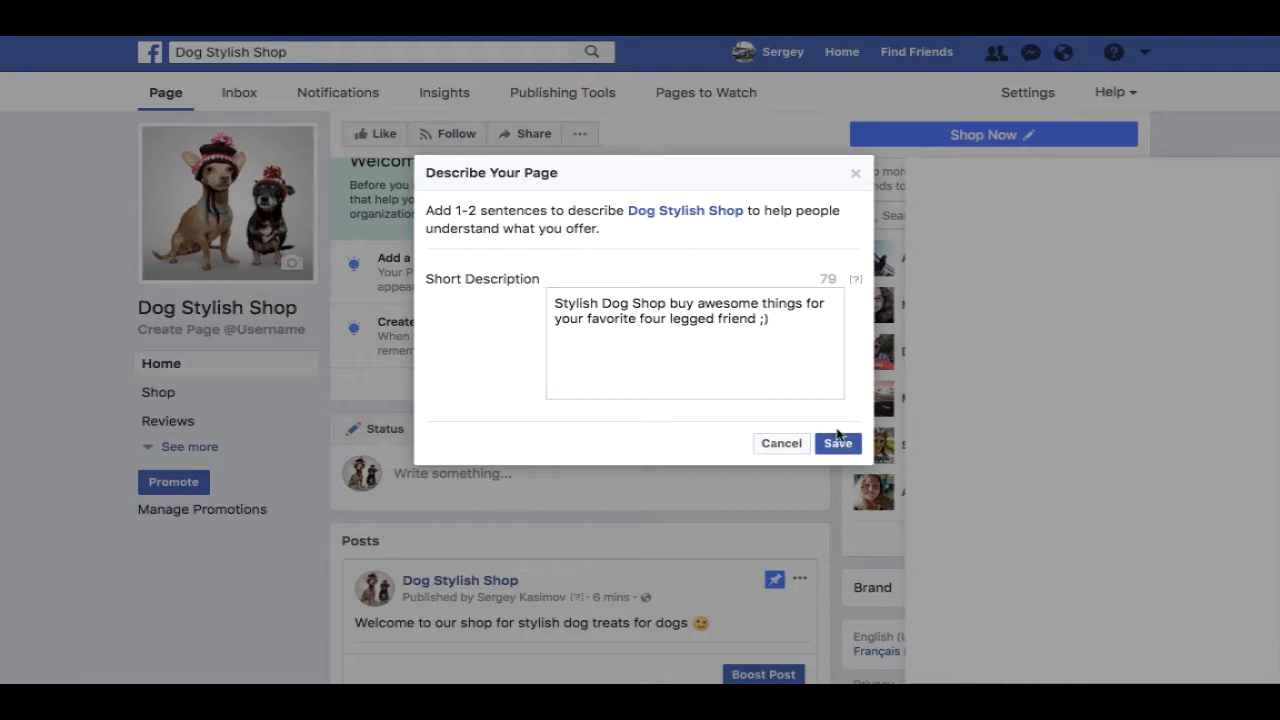
{"action": "left_click", "coordinate": [757, 319]}
{"action": "type", "text": "s"}
{"action": "left_click", "coordinate": [834, 446]}
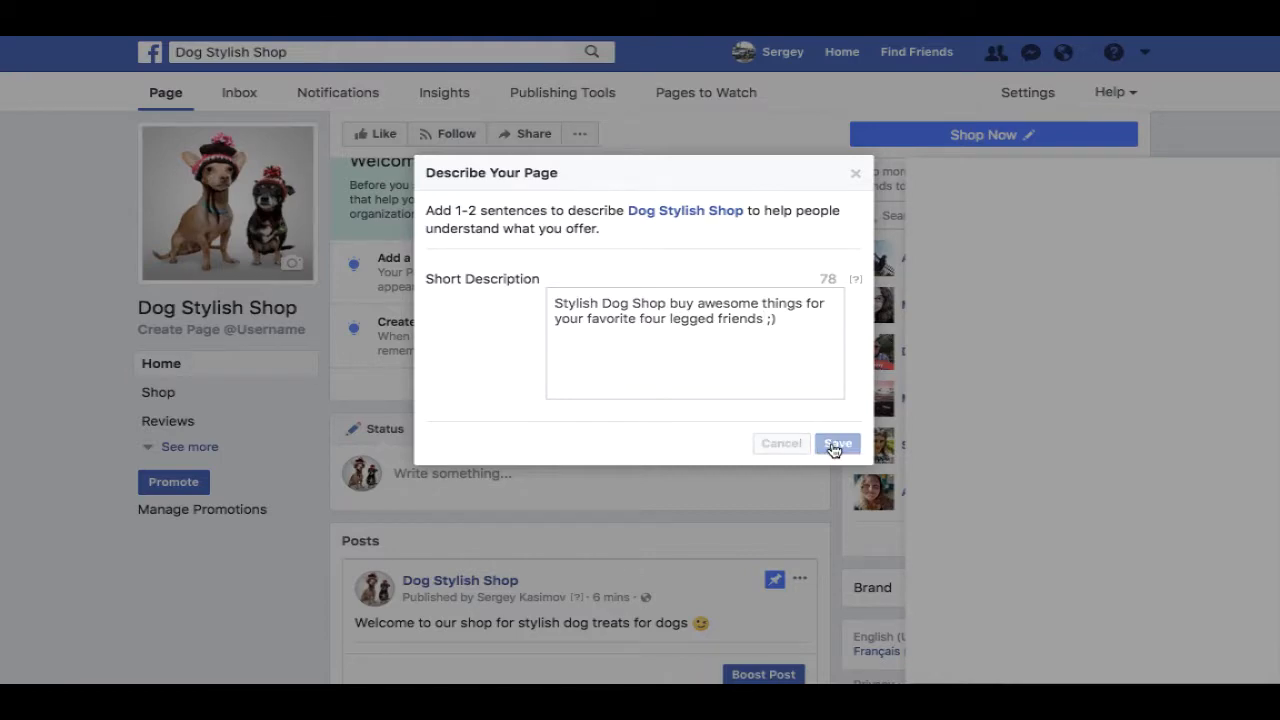
{"action": "scroll", "coordinate": [838, 444], "scroll_direction": "down", "scroll_amount": 1}
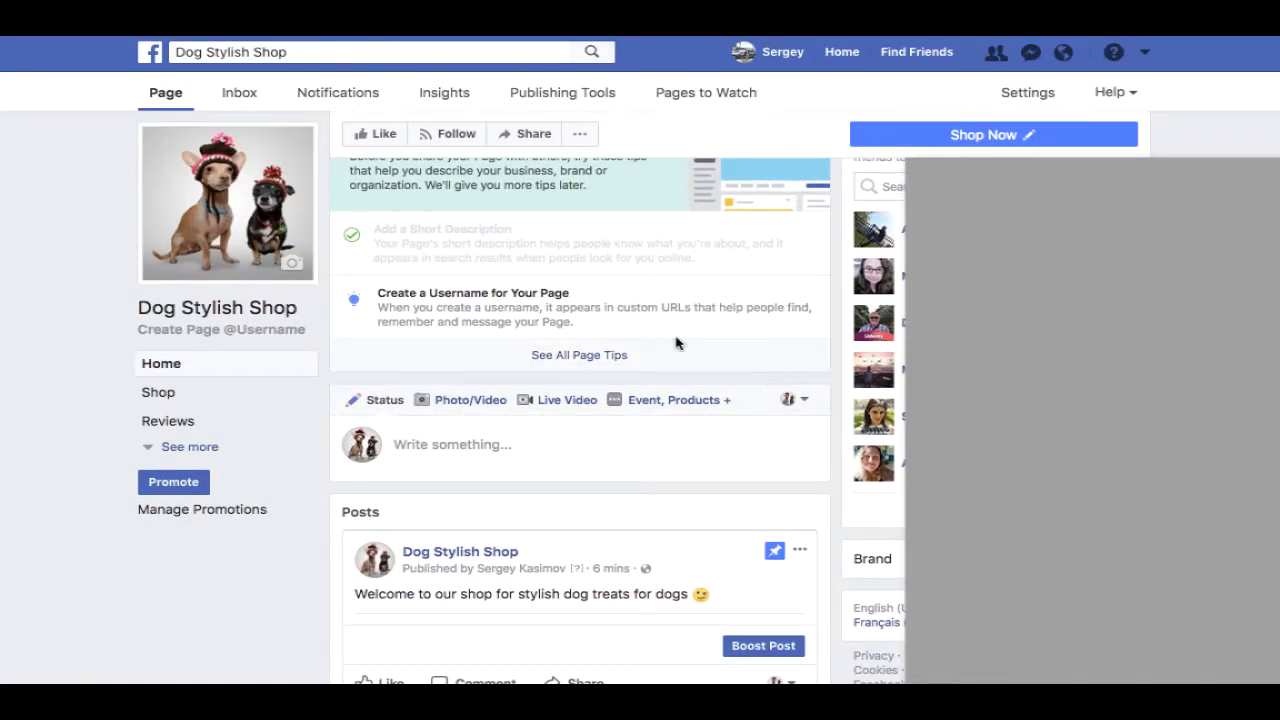
- Create the username magsniff and acknowledge the confirmation
{"action": "left_click", "coordinate": [488, 314]}
{"action": "left_click", "coordinate": [498, 394]}
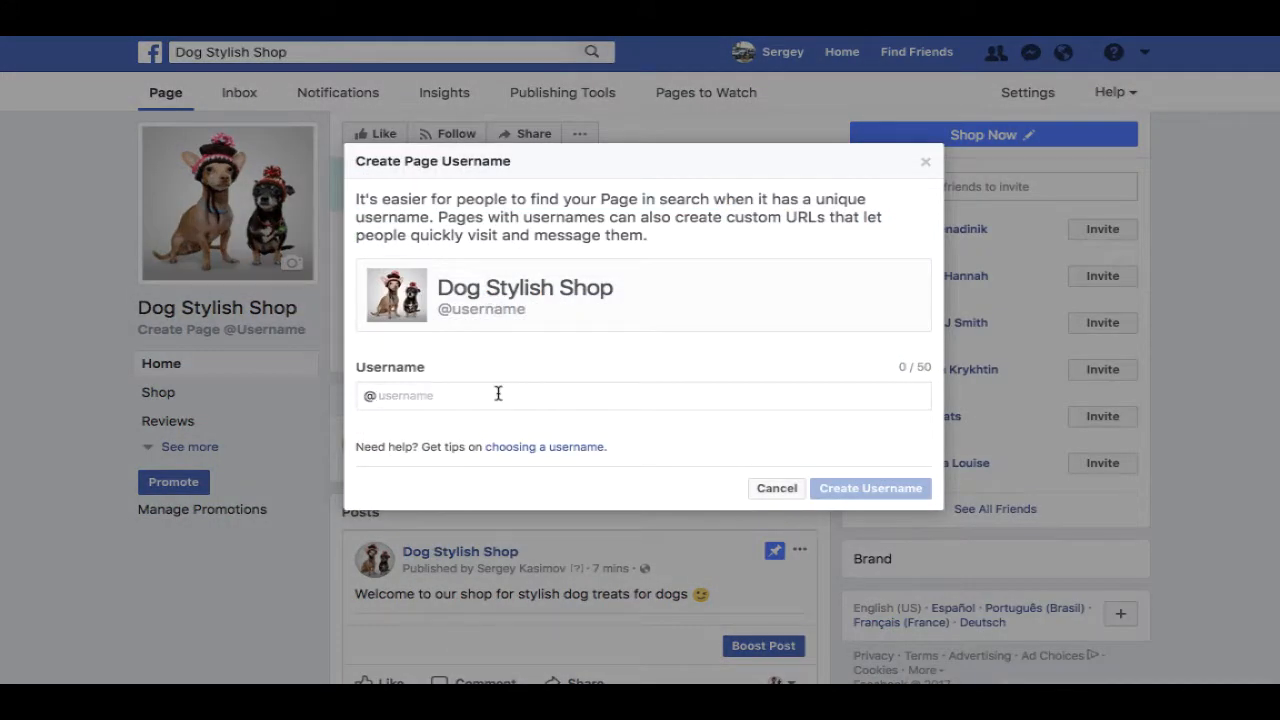
{"action": "type", "text": "magsniff"}
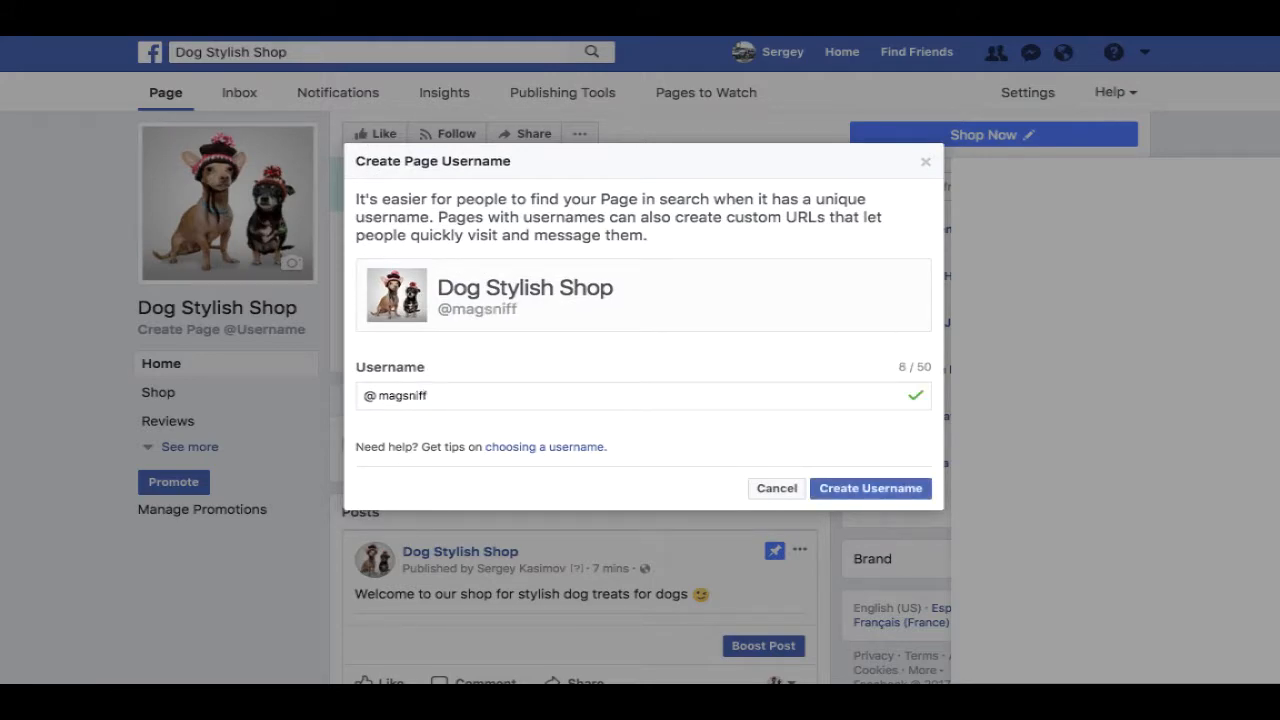
{"action": "left_click", "coordinate": [879, 490]}
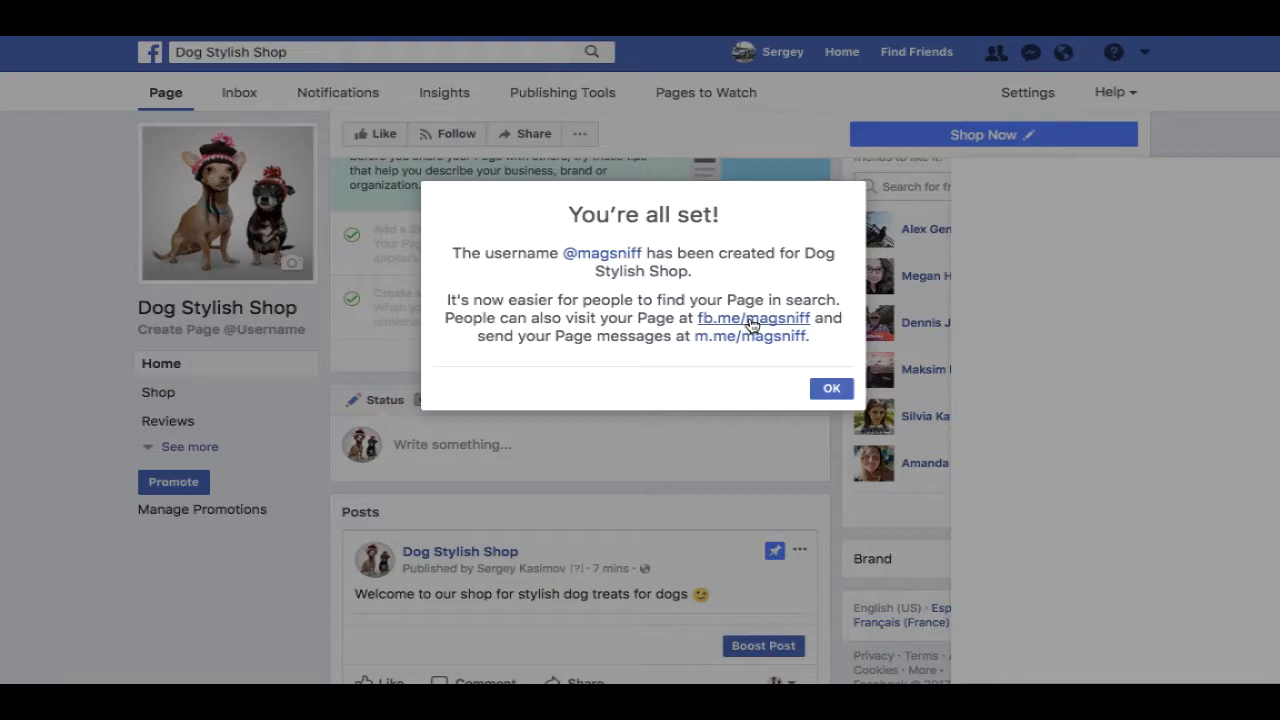
{"action": "left_click", "coordinate": [829, 389]}
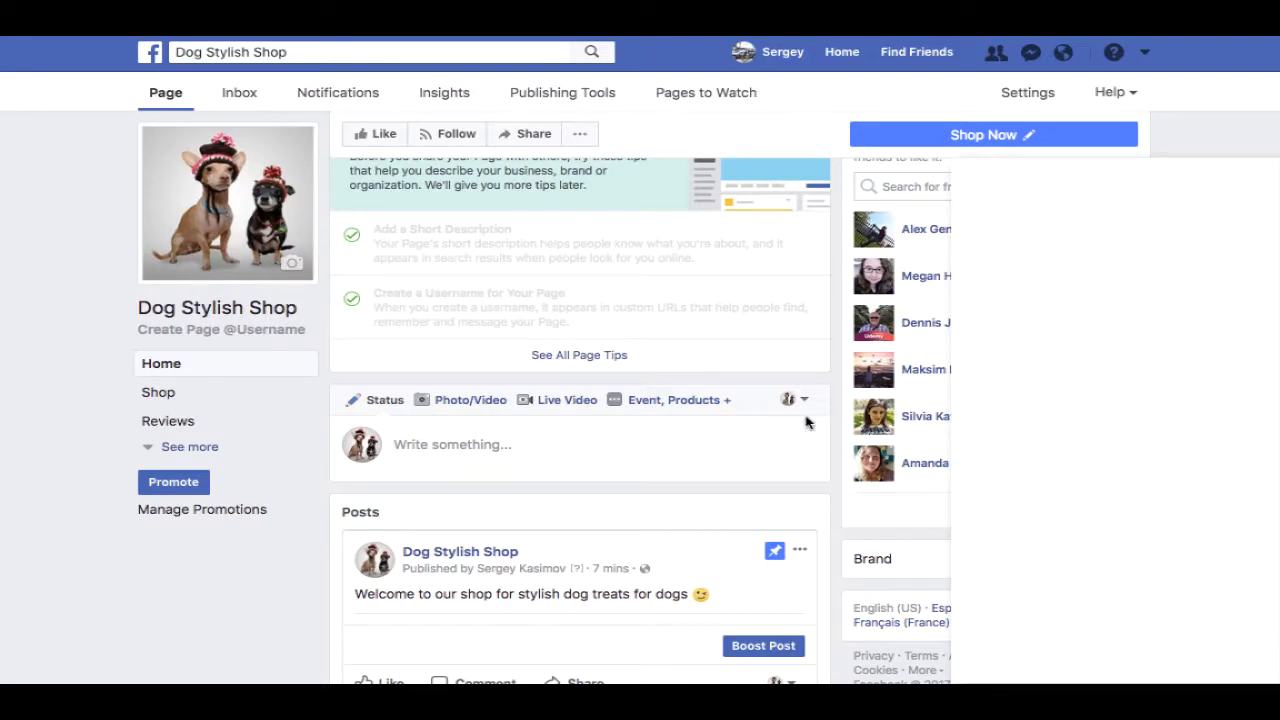
- Open the page's Shop section and agree to the Merchant Terms and Policies
{"action": "scroll", "coordinate": [808, 424], "scroll_direction": "up", "scroll_amount": 1}
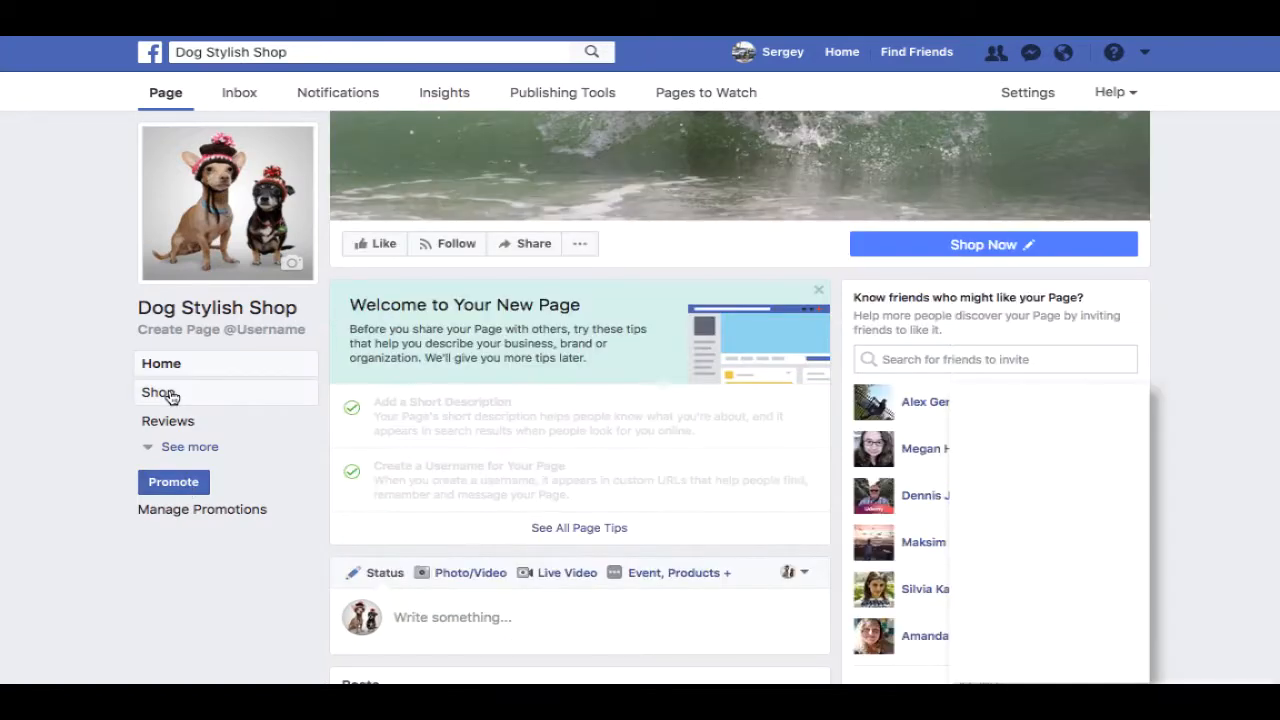
{"action": "left_click", "coordinate": [160, 394]}
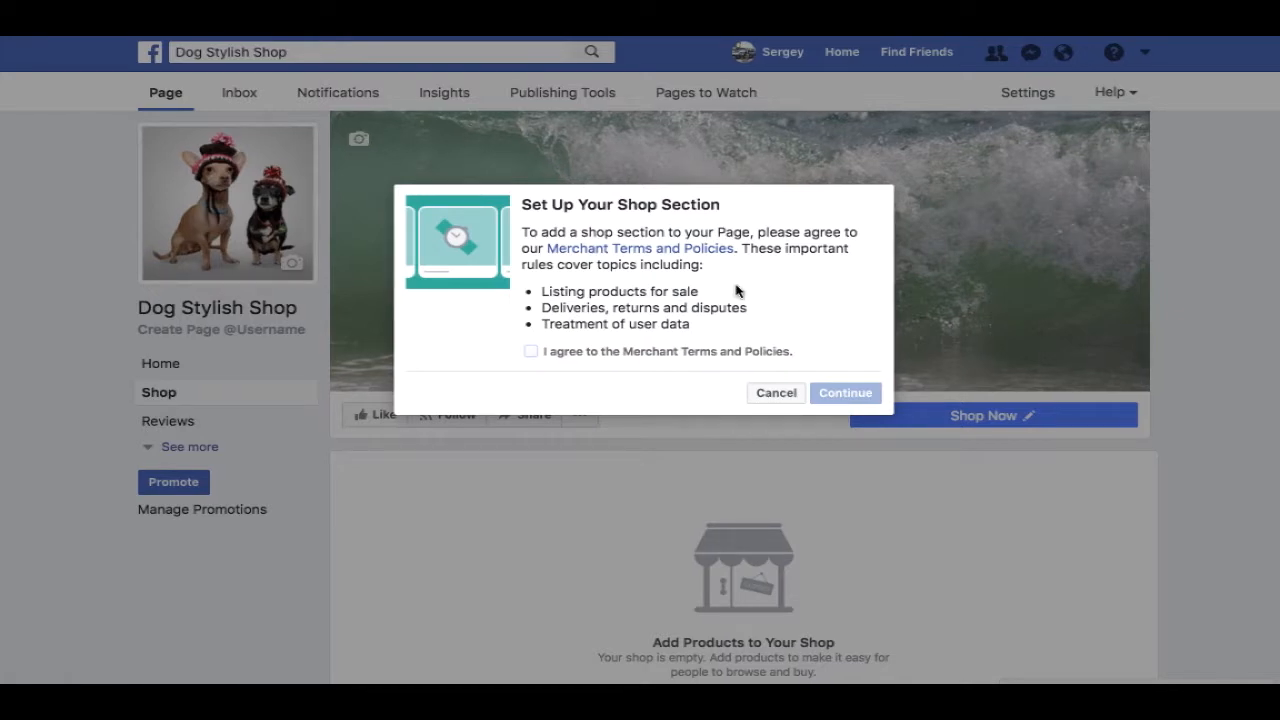
{"action": "left_click", "coordinate": [530, 351]}
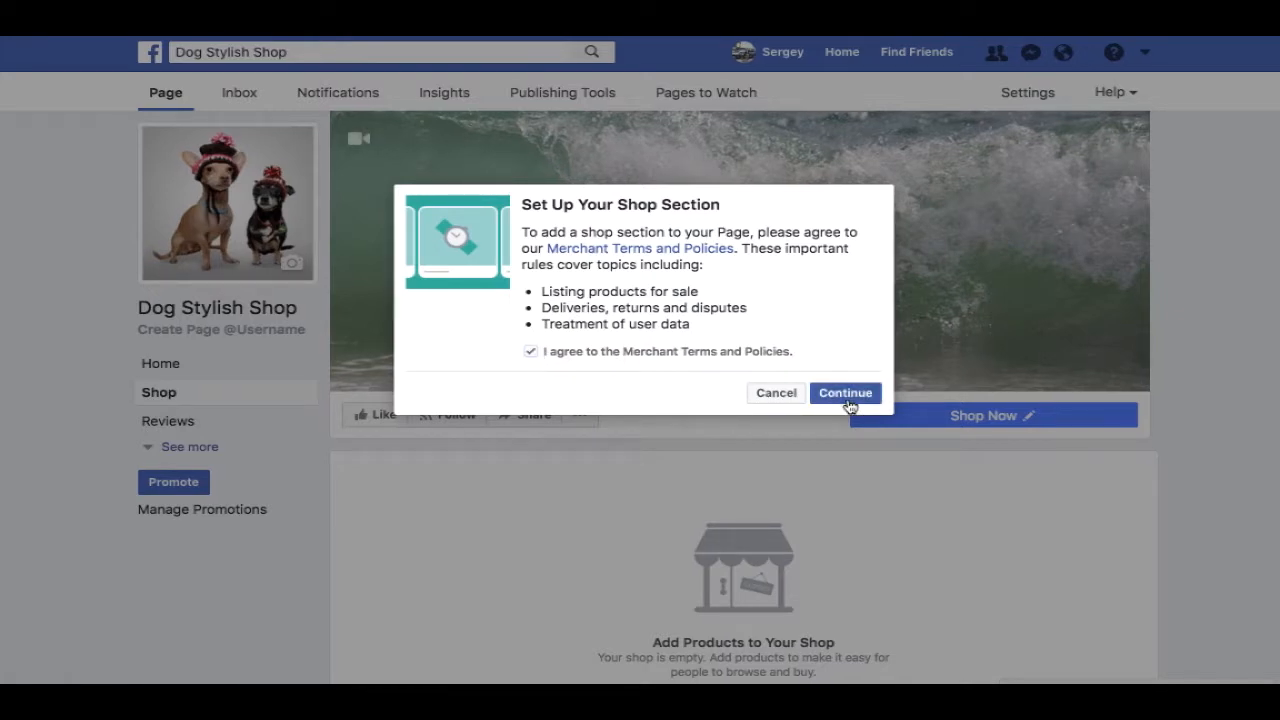
{"action": "left_click", "coordinate": [855, 393]}
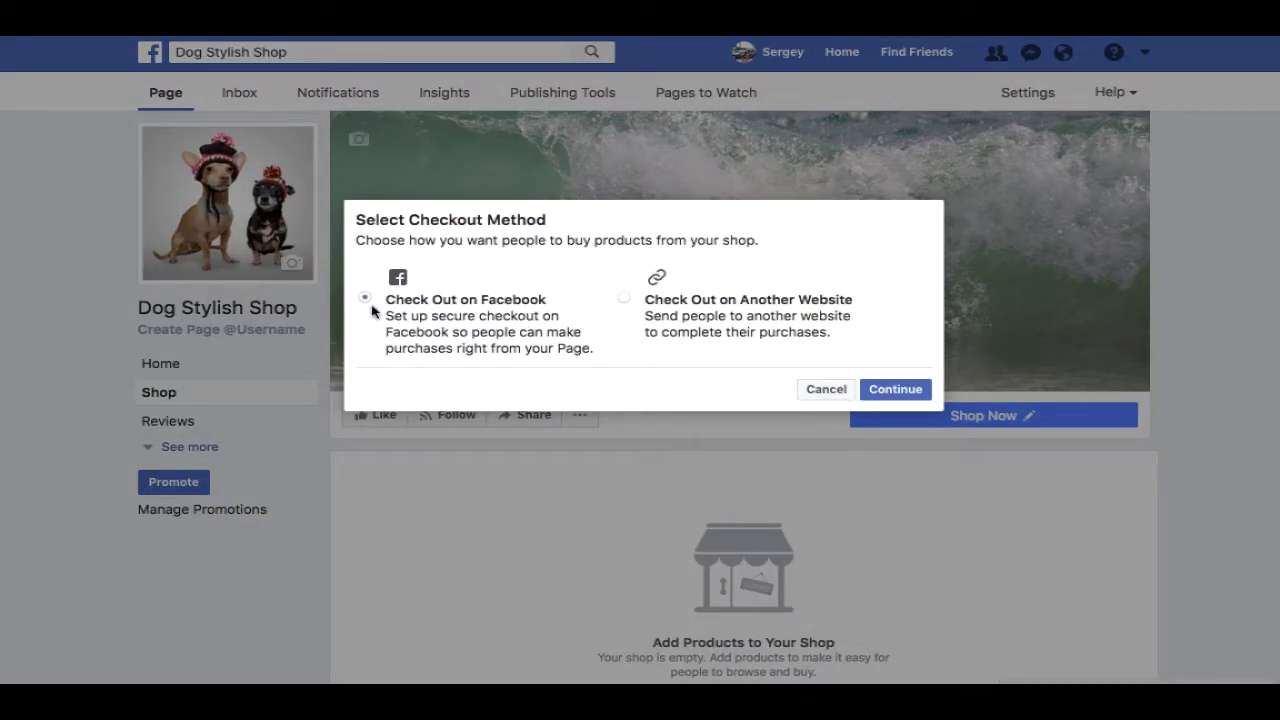
- Choose 'Check Out on Another Website' as the shop's checkout method
{"action": "left_click", "coordinate": [365, 298]}
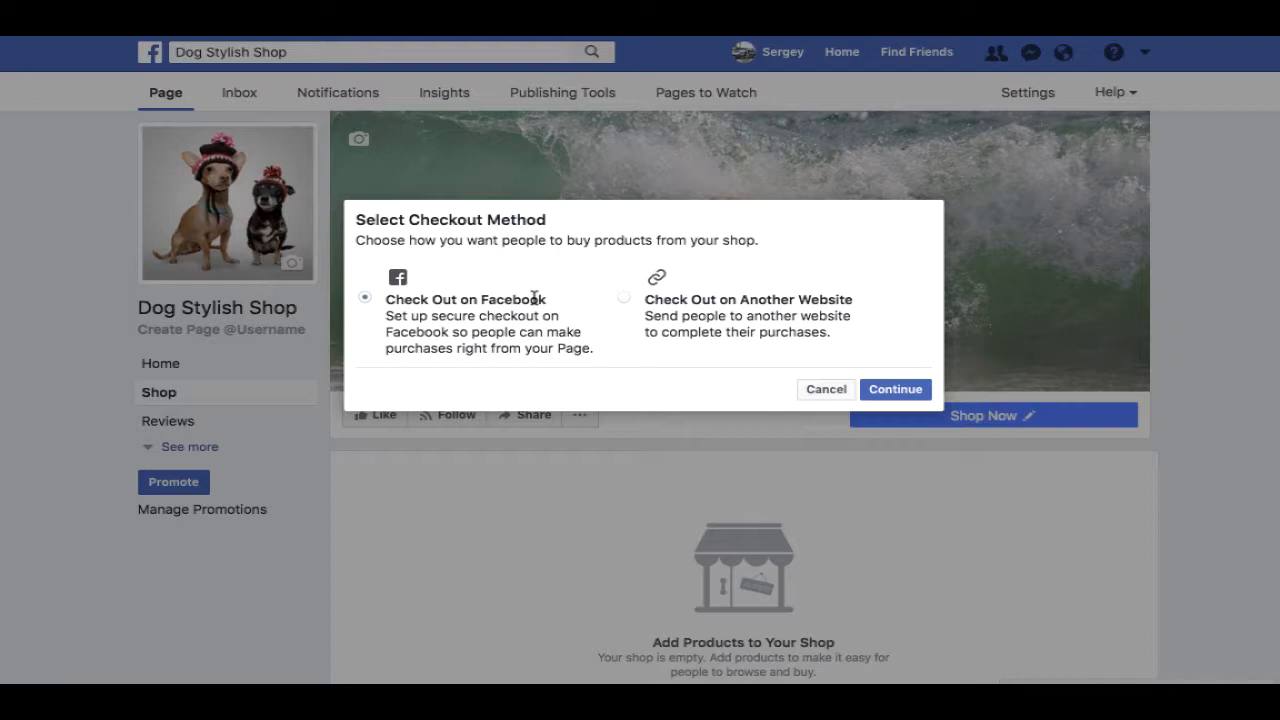
{"action": "left_click", "coordinate": [625, 299]}
{"action": "left_click", "coordinate": [893, 390]}
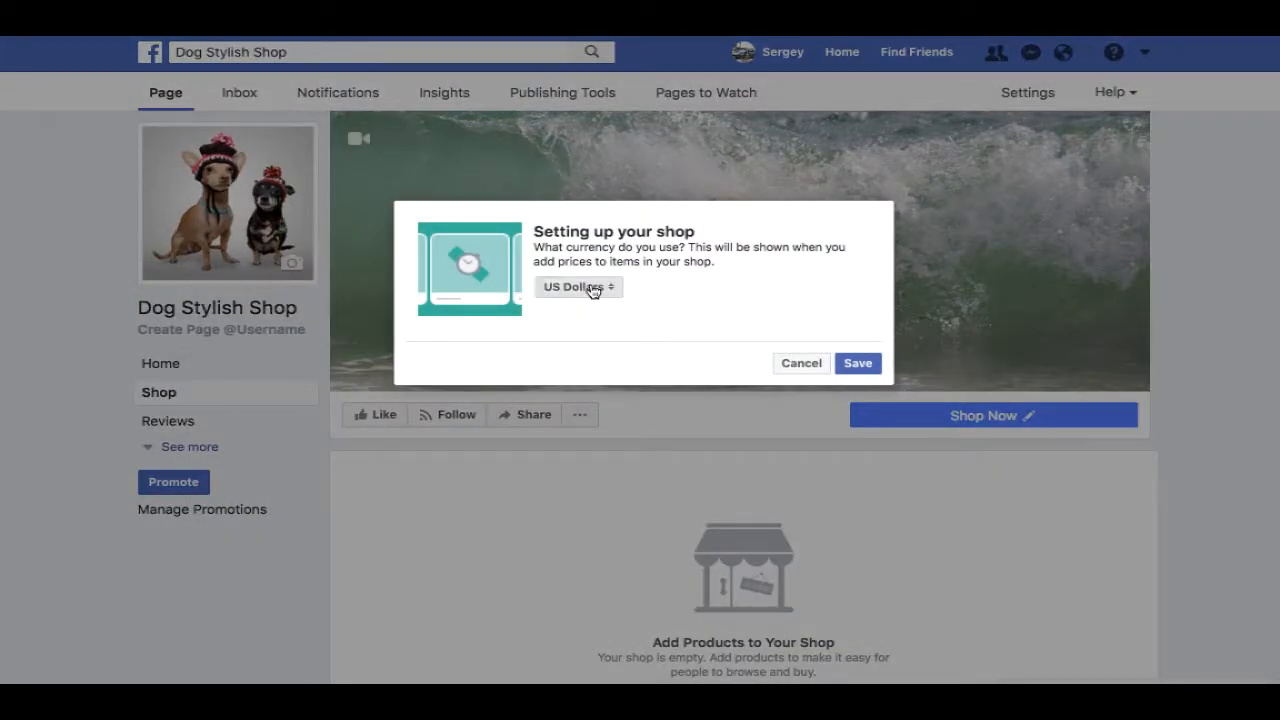
- Keep US Dollars as the shop currency, save it, and dismiss the shop tip
{"action": "left_click", "coordinate": [590, 287]}
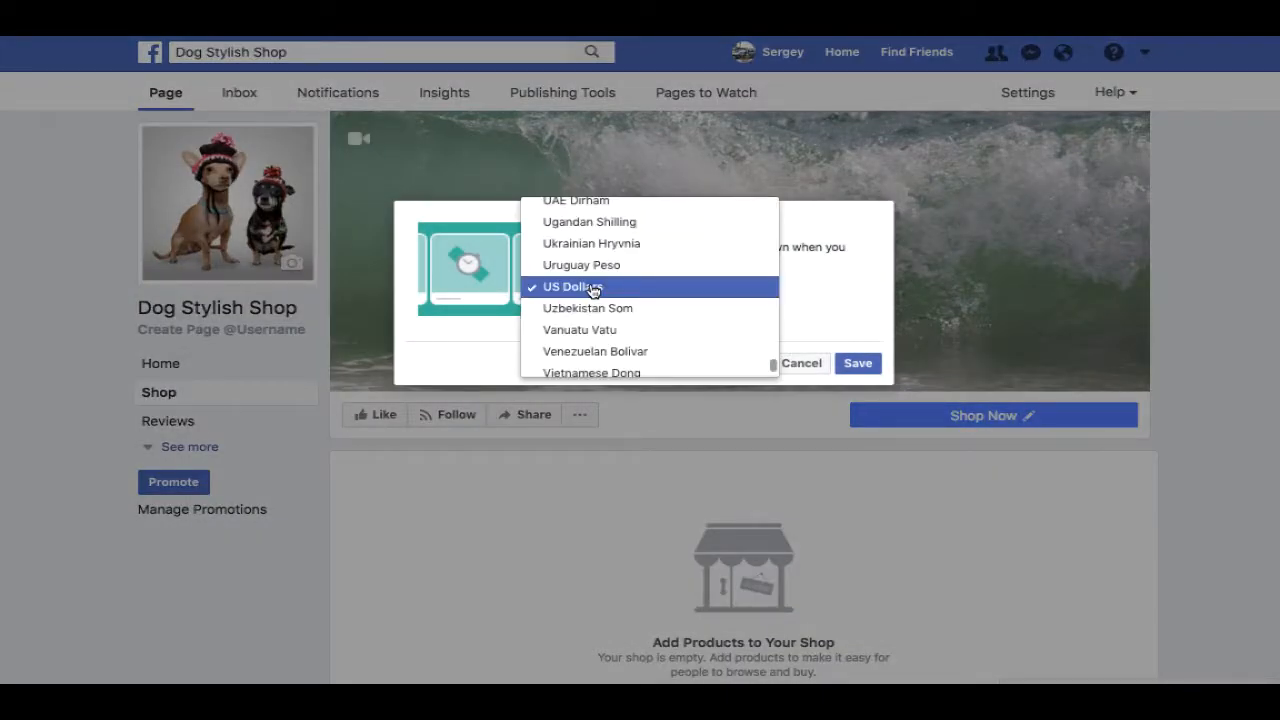
{"action": "left_click", "coordinate": [595, 288]}
{"action": "left_click", "coordinate": [857, 364]}
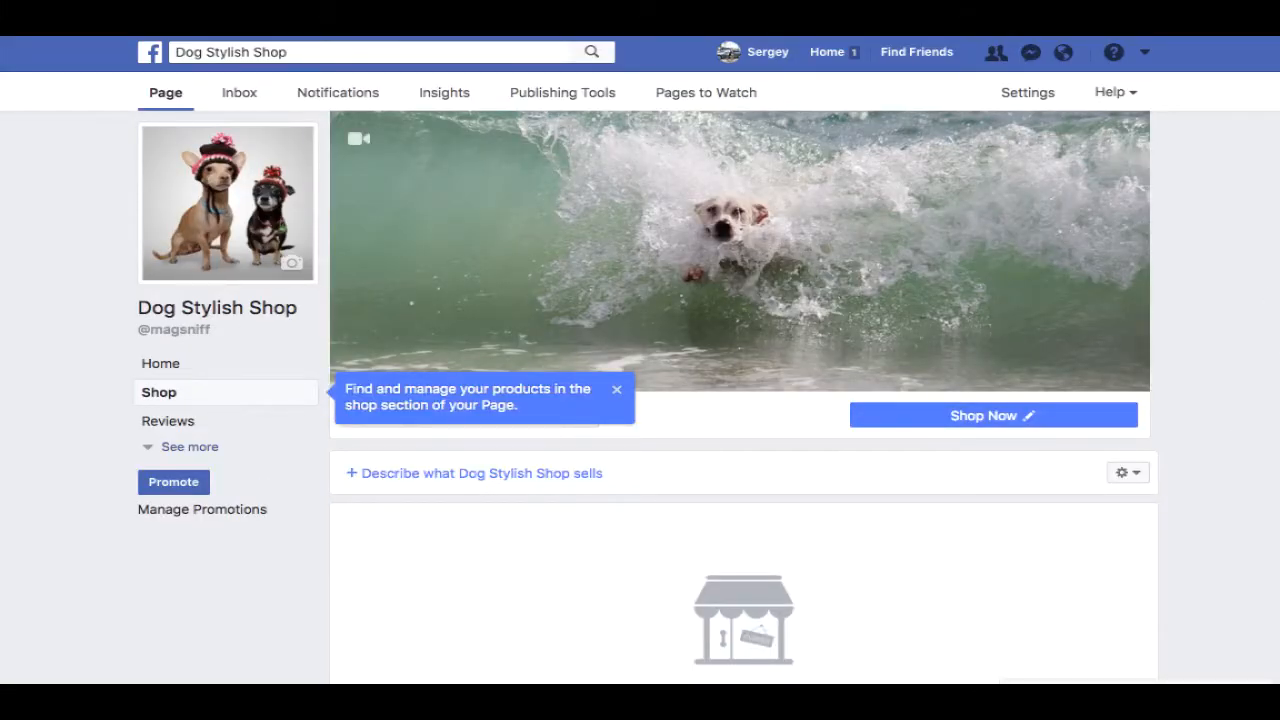
{"action": "scroll", "coordinate": [1257, 323], "scroll_direction": "down", "scroll_amount": 2}
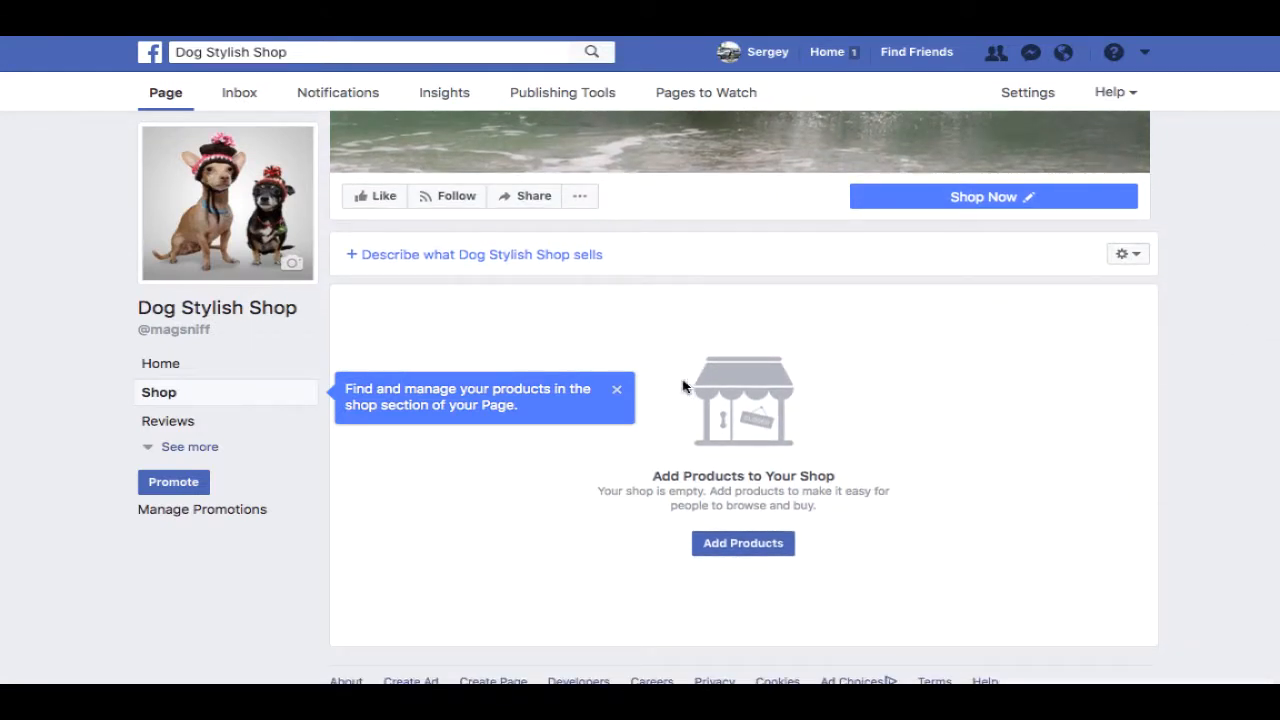
{"action": "left_click", "coordinate": [617, 389]}
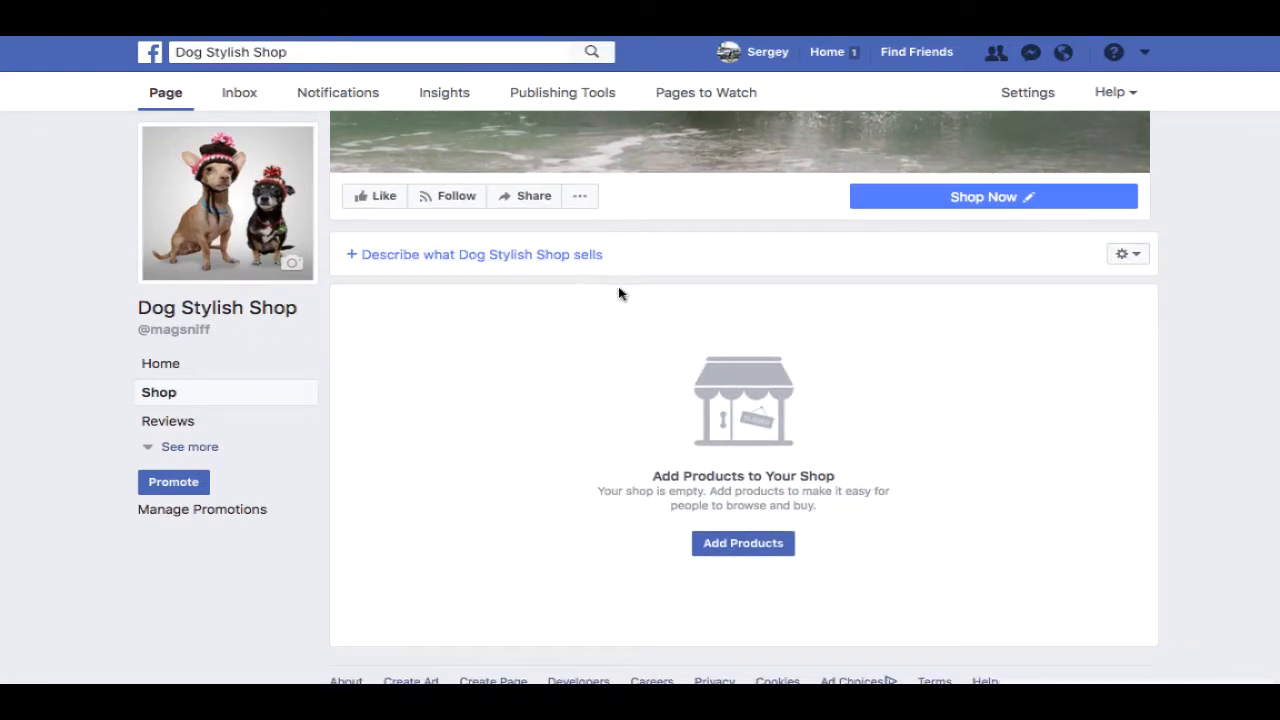
{"action": "left_click", "coordinate": [745, 543]}
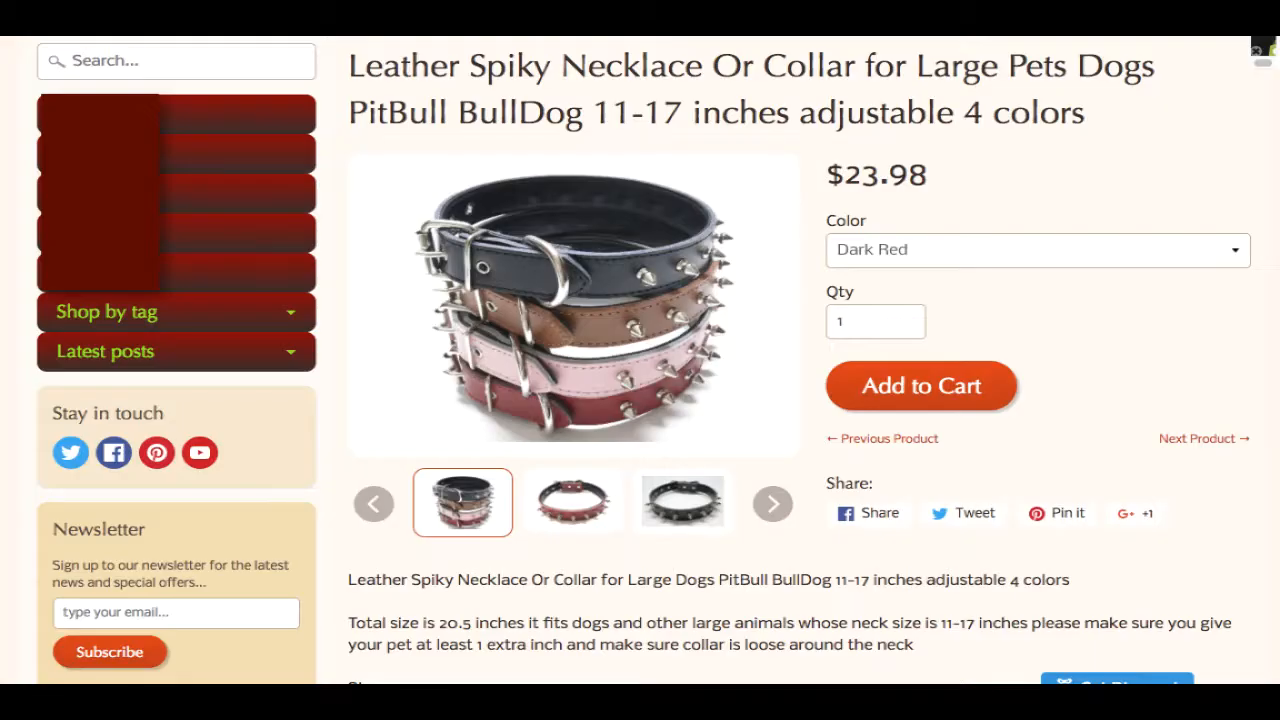
- Save the stacked spiked collars photo from the store page to disk
{"action": "left_click", "coordinate": [644, 286]}
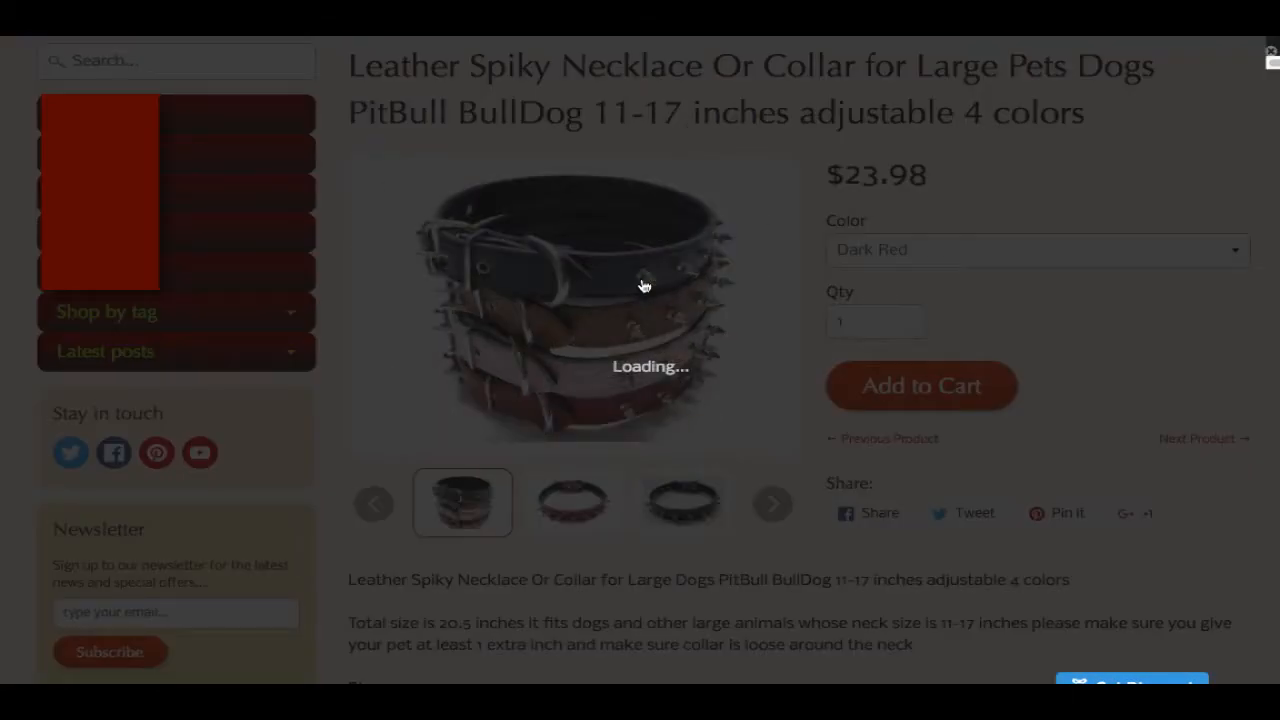
{"action": "right_click", "coordinate": [702, 319]}
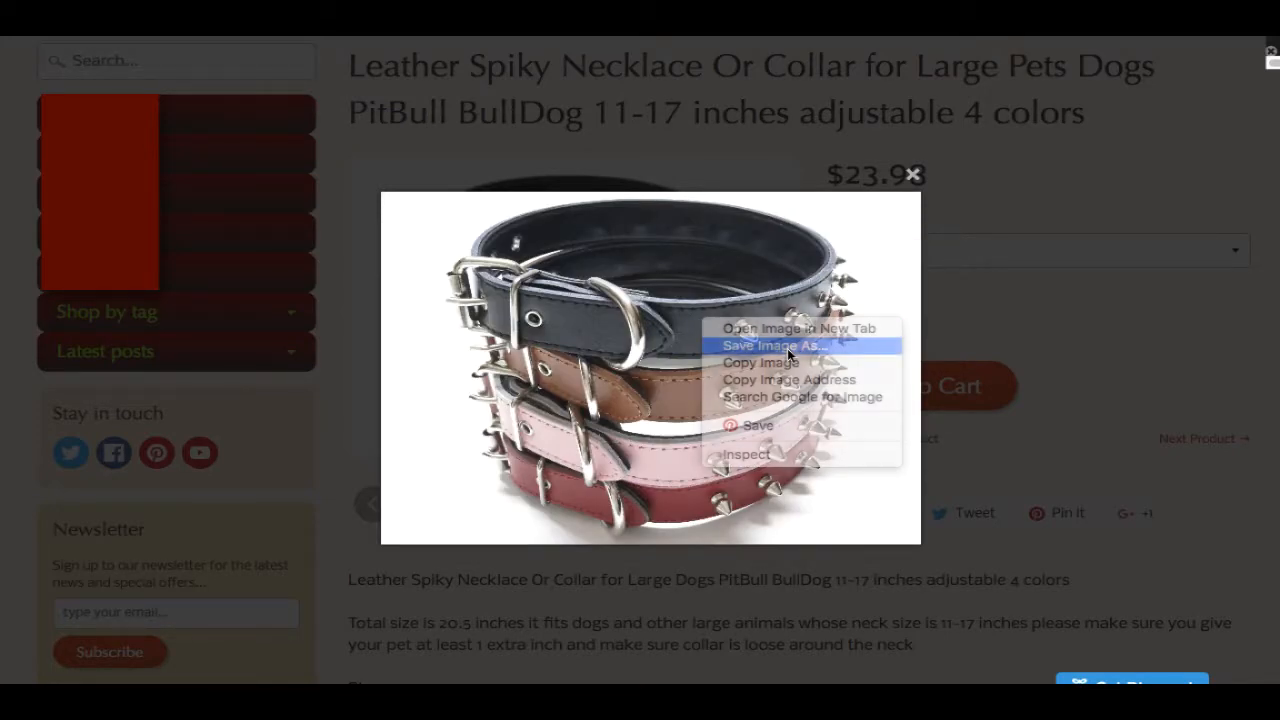
{"action": "left_click", "coordinate": [787, 348]}
{"action": "left_click", "coordinate": [838, 213]}
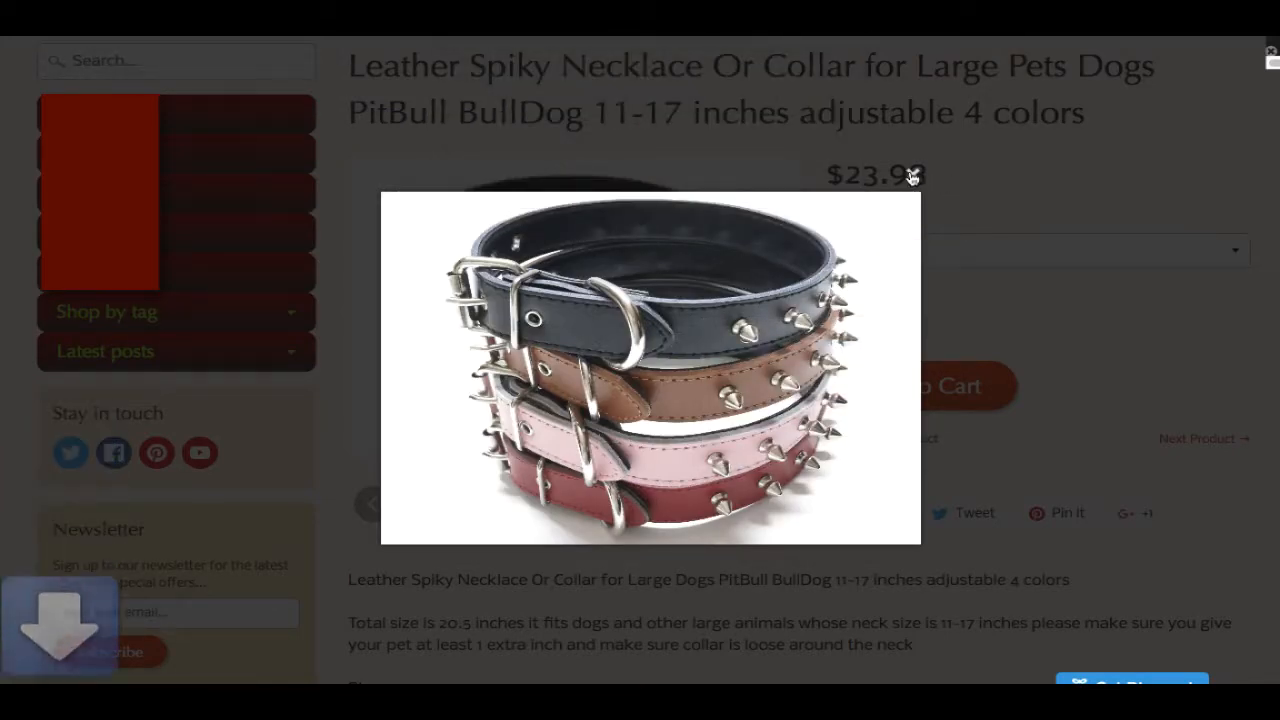
{"action": "left_click", "coordinate": [912, 175]}
- Save the red spiked collar photo too, then return to the Facebook tab
{"action": "left_click", "coordinate": [586, 499]}
{"action": "left_click", "coordinate": [638, 313]}
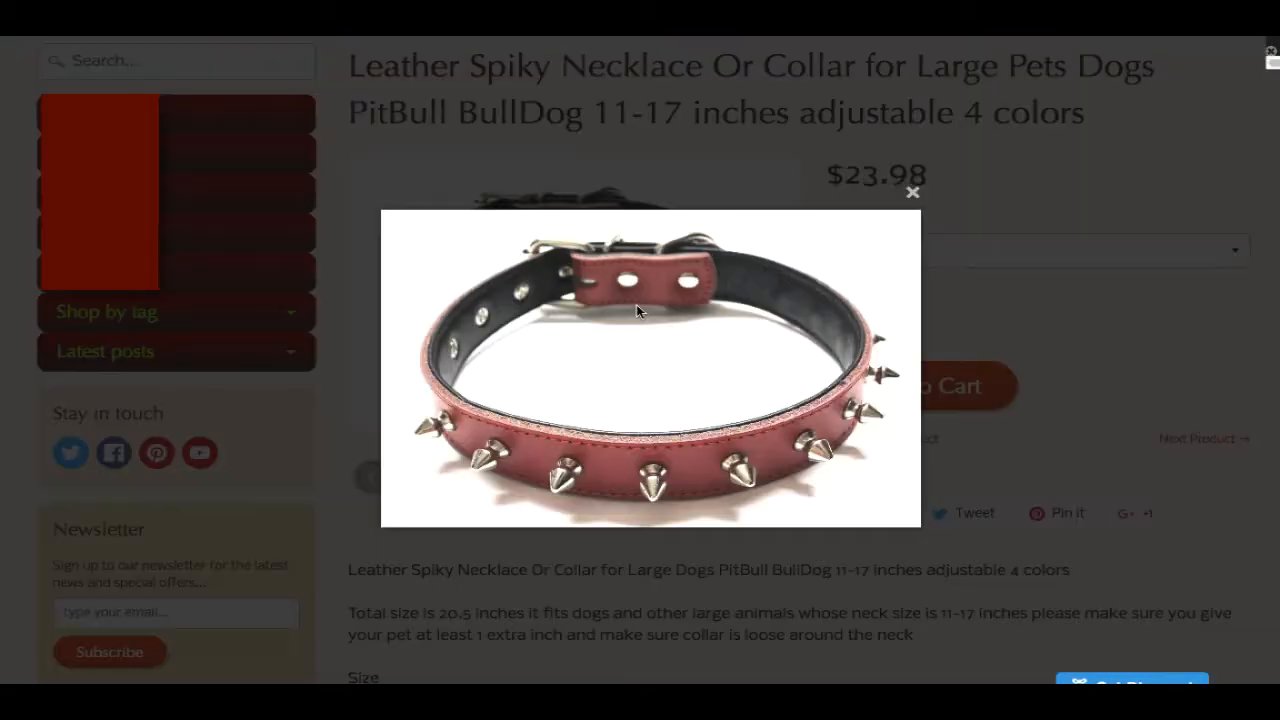
{"action": "right_click", "coordinate": [684, 371]}
{"action": "left_click", "coordinate": [757, 398]}
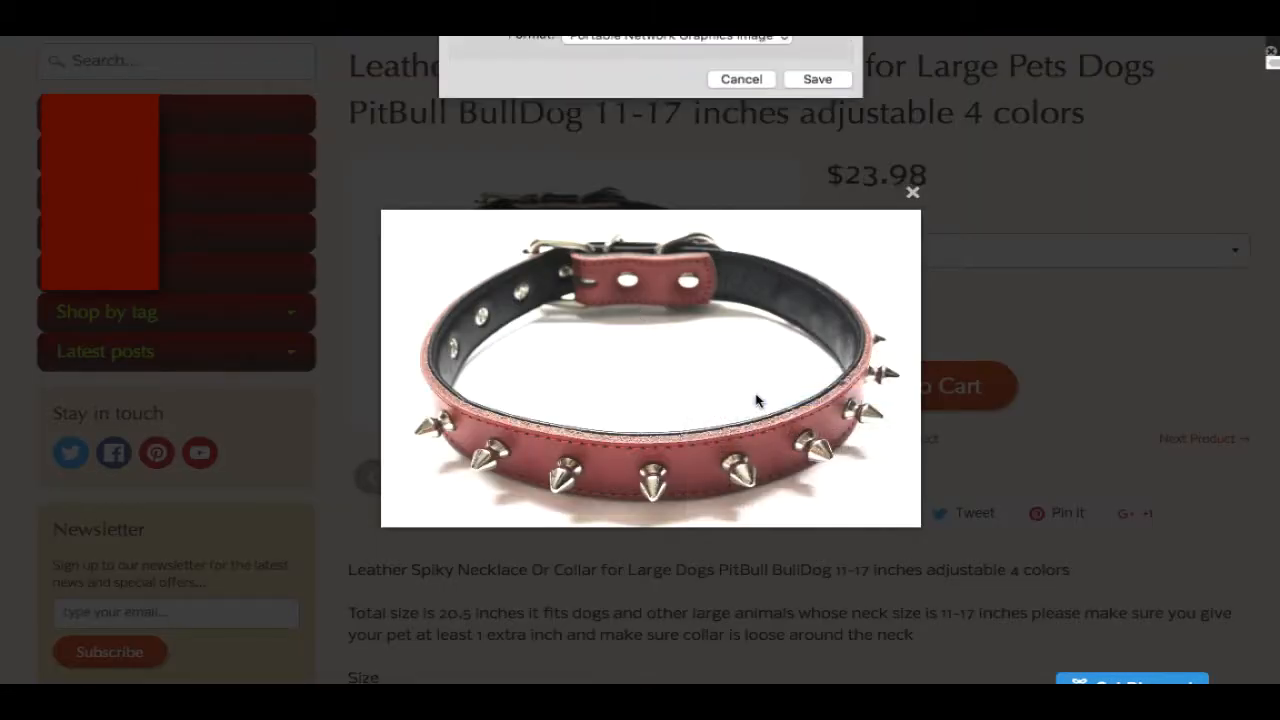
{"action": "left_click", "coordinate": [815, 213]}
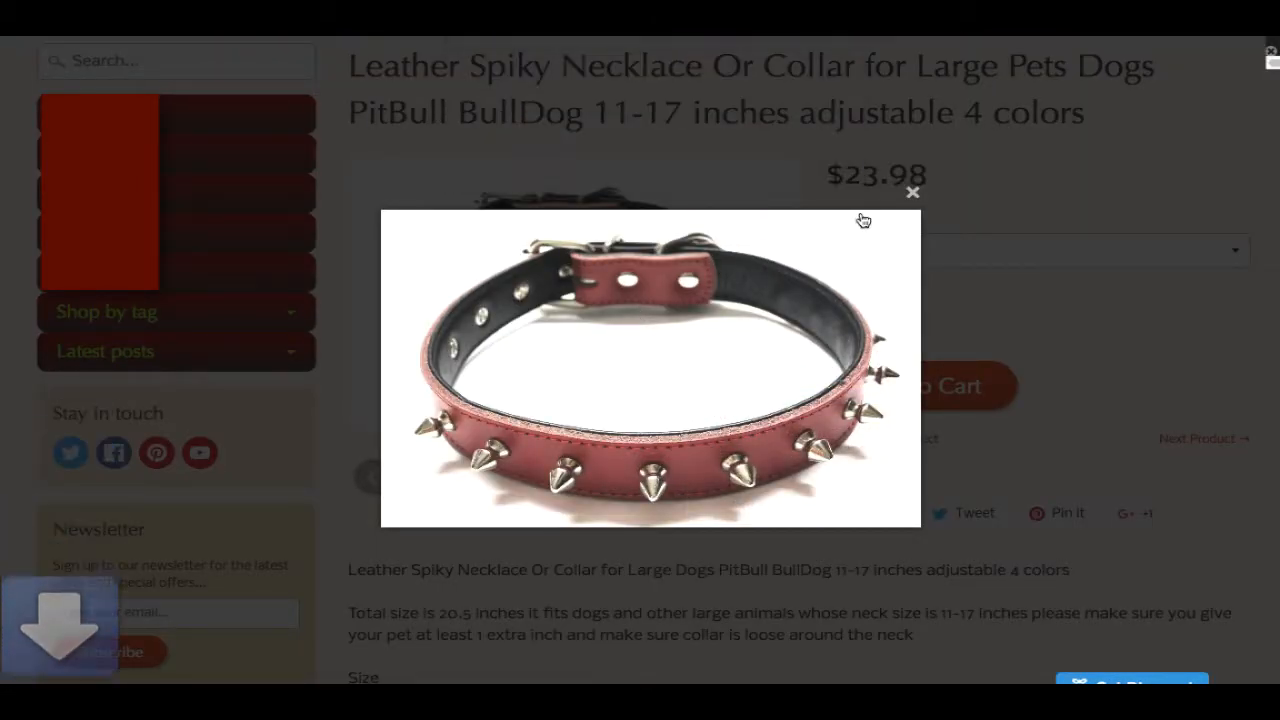
{"action": "right_click", "coordinate": [394, 10]}
{"action": "left_click", "coordinate": [430, 22]}
{"action": "key", "text": "ctrl+Tab"}
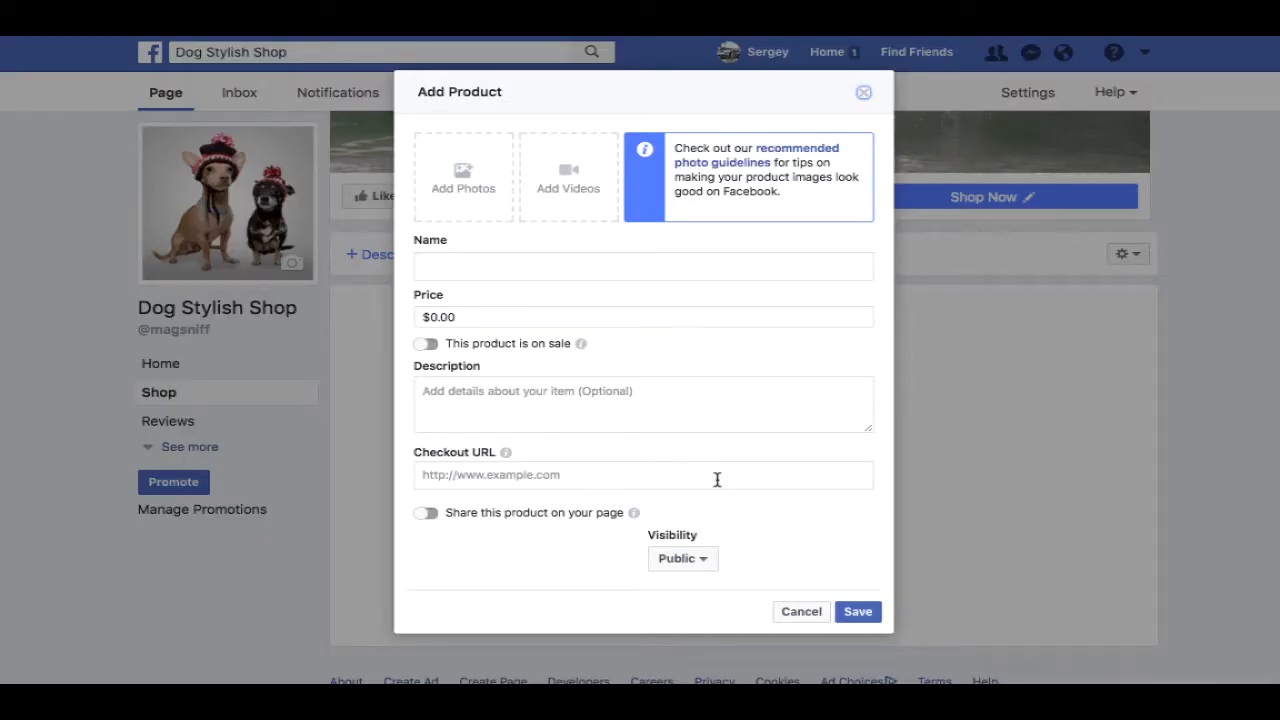
- Upload 1.png, the stacked coloured collars photo, as the first product photo
{"action": "left_click", "coordinate": [463, 180]}
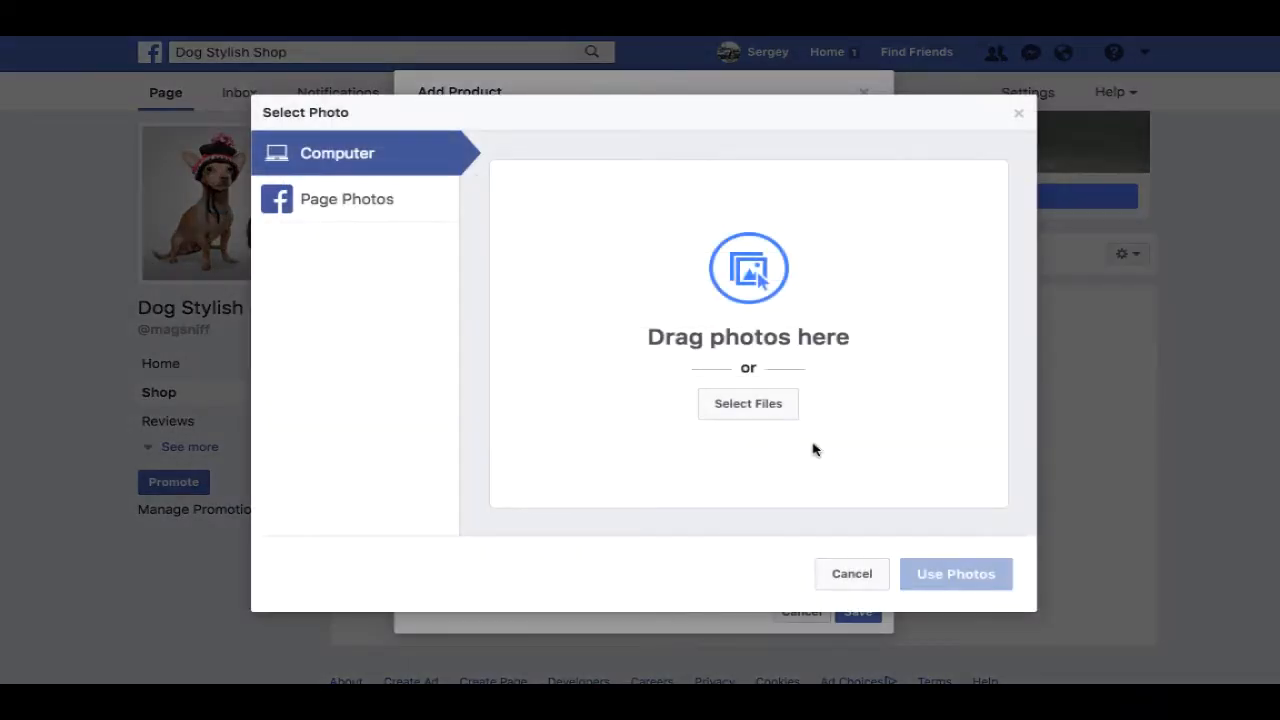
{"action": "left_click", "coordinate": [770, 412]}
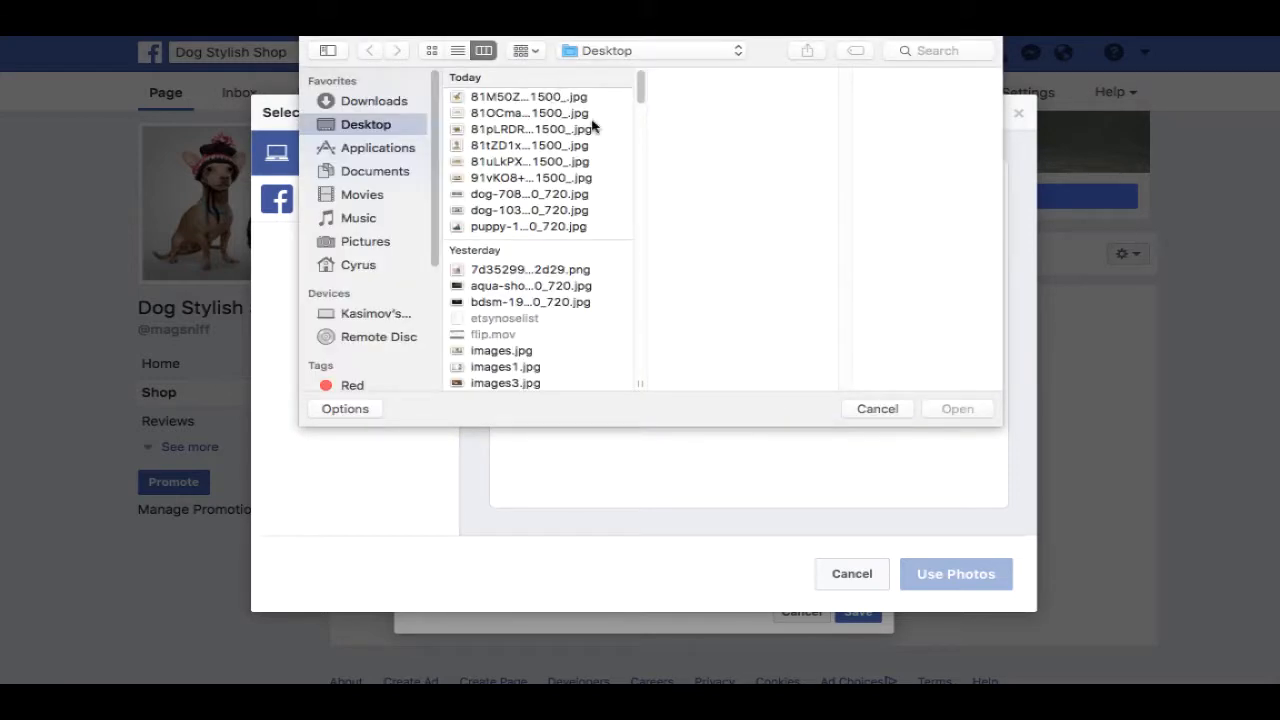
{"action": "left_click", "coordinate": [562, 216]}
{"action": "left_click", "coordinate": [554, 100]}
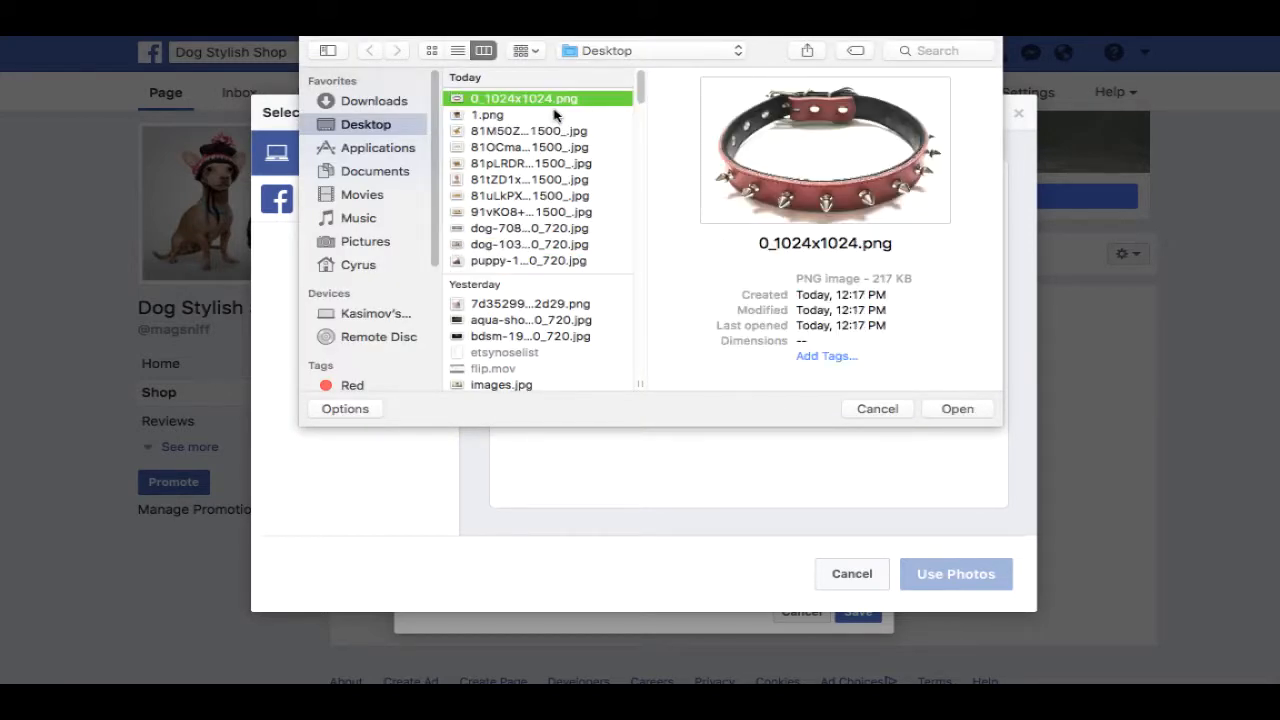
{"action": "left_click", "coordinate": [495, 116]}
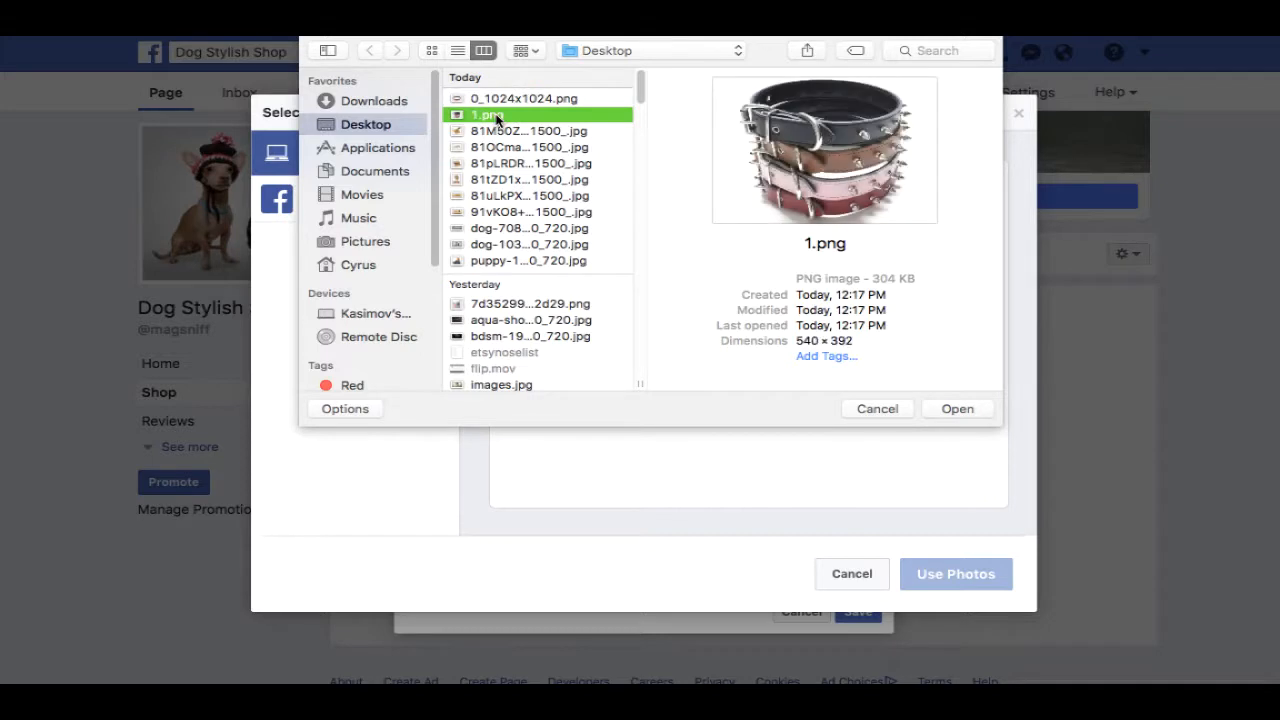
{"action": "left_click", "coordinate": [930, 398]}
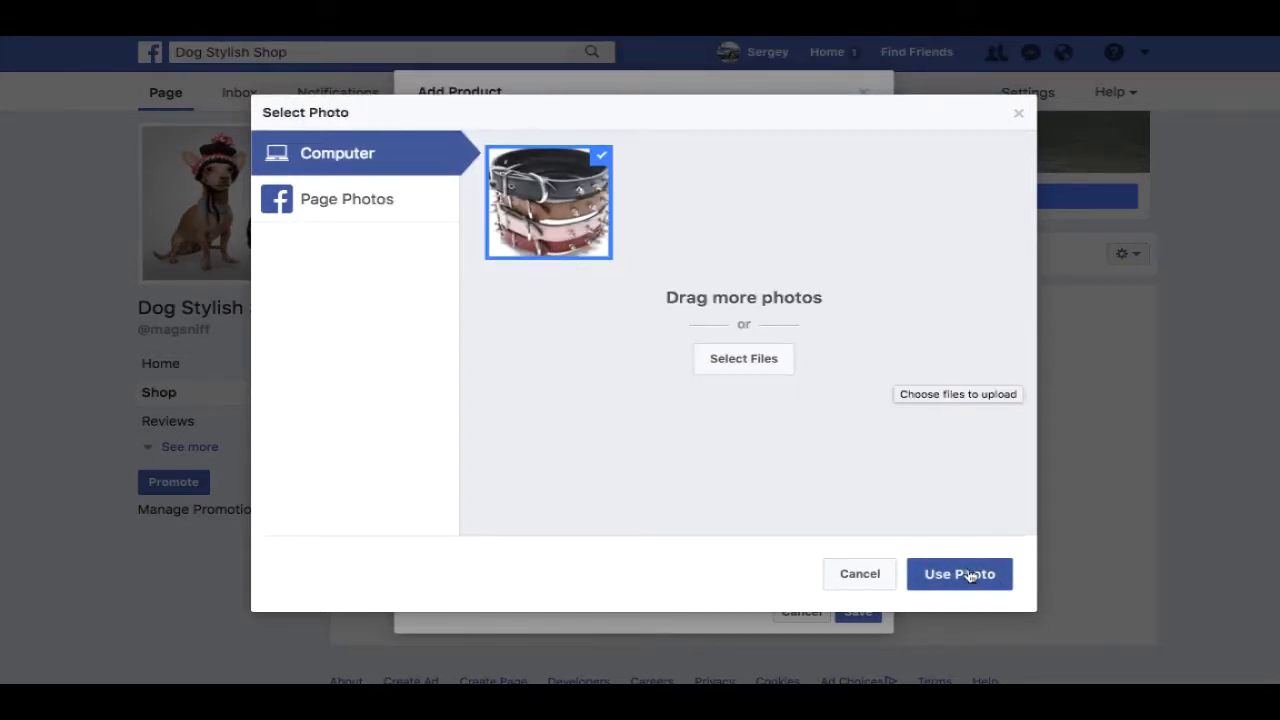
{"action": "left_click", "coordinate": [963, 574]}
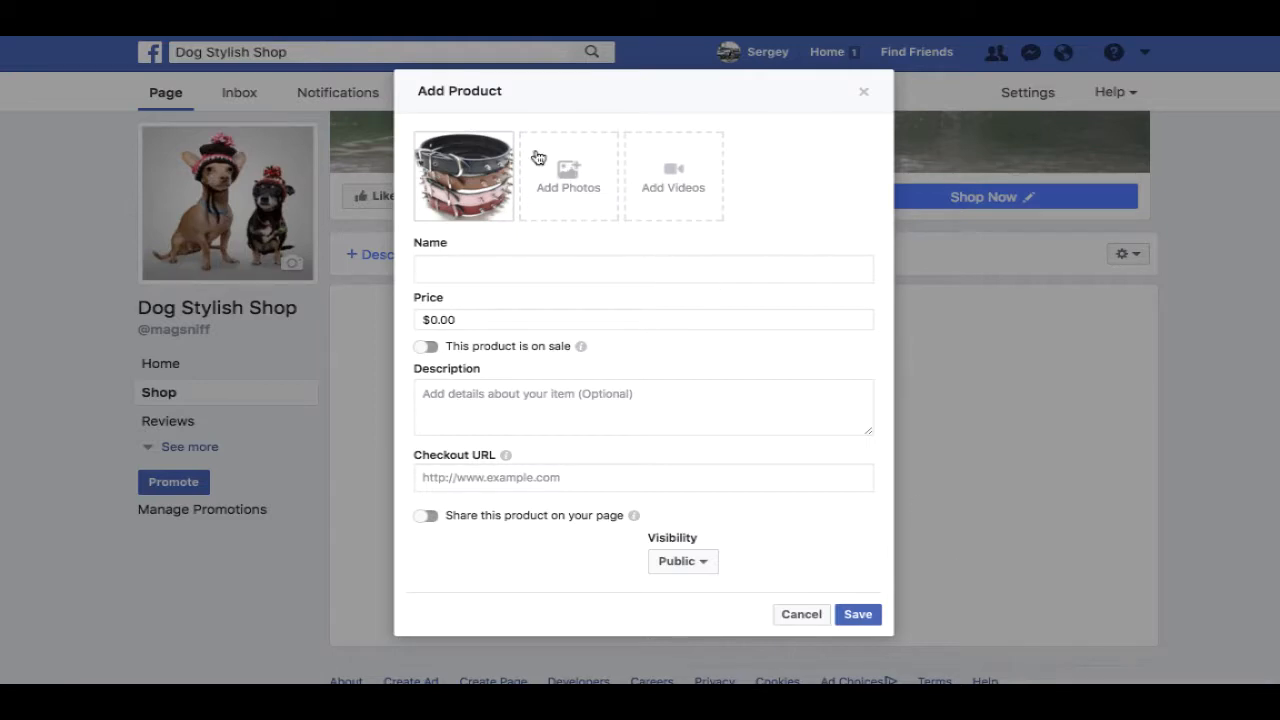
- Upload 0_1024x1024.png, the red spiked collar, as the second product photo
{"action": "left_click", "coordinate": [566, 172]}
{"action": "left_click", "coordinate": [748, 406]}
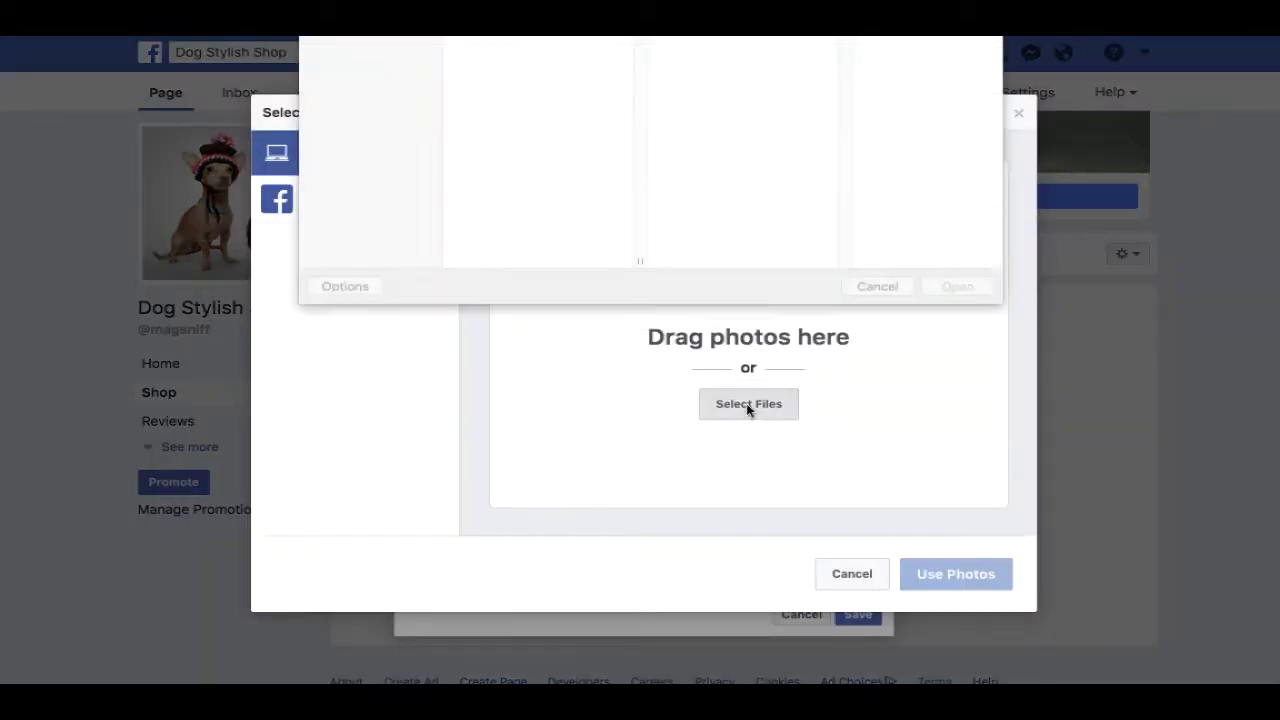
{"action": "left_click", "coordinate": [567, 113]}
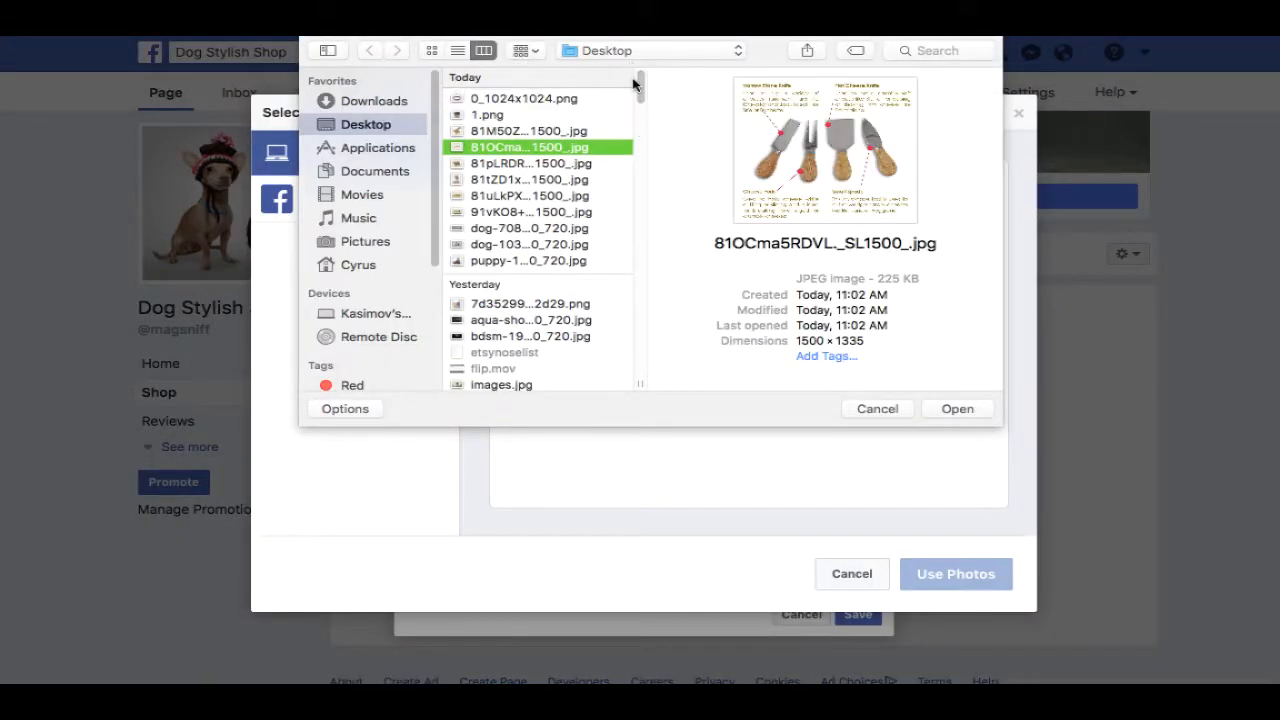
{"action": "left_click", "coordinate": [575, 114]}
{"action": "left_click", "coordinate": [566, 99]}
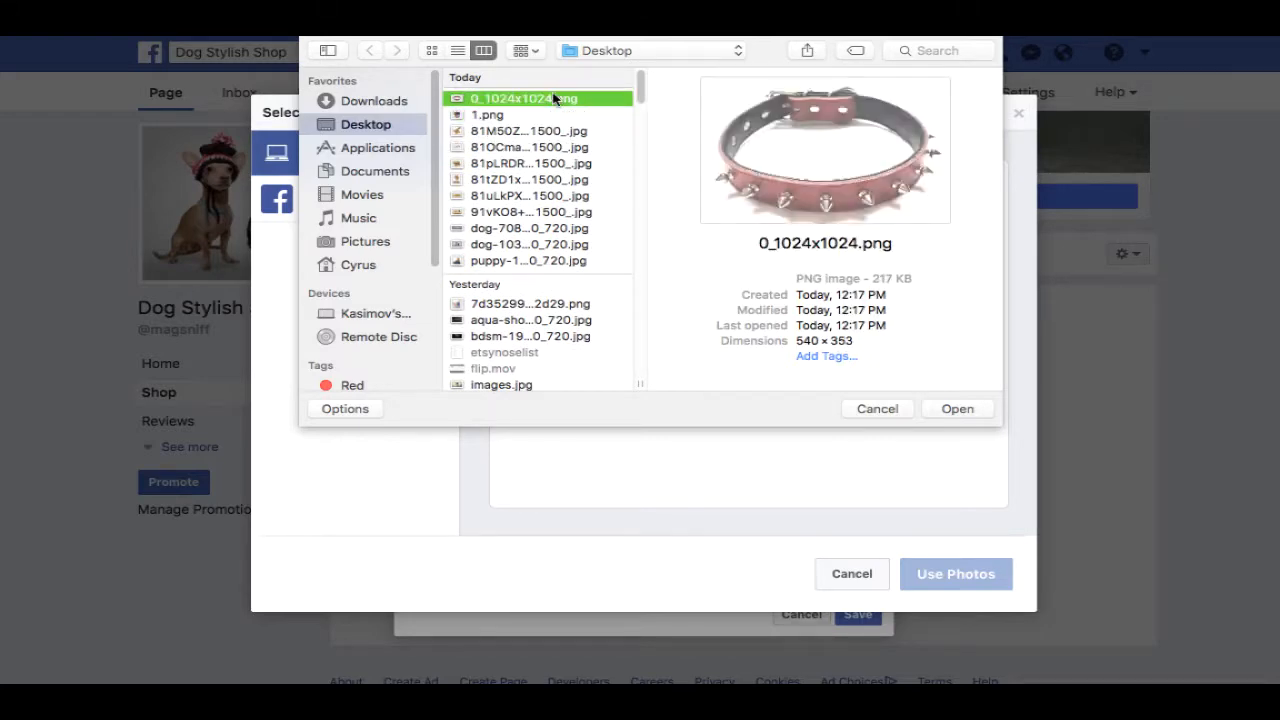
{"action": "left_click", "coordinate": [945, 411]}
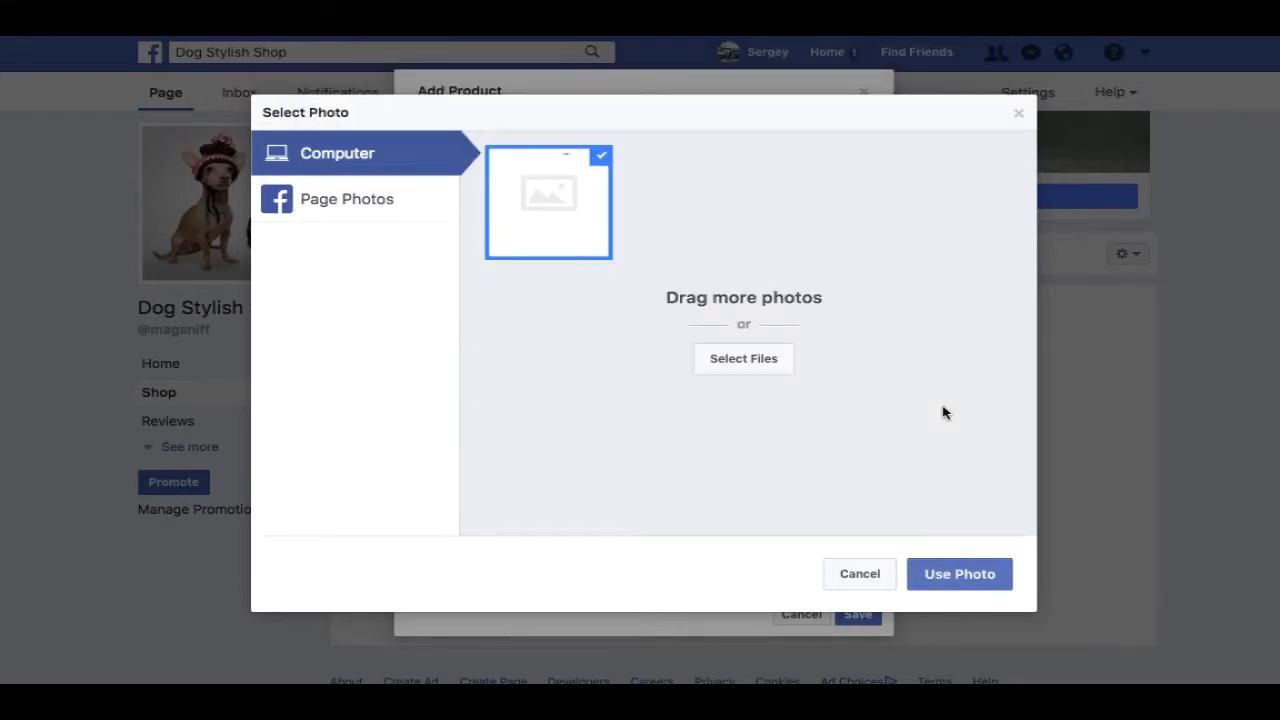
{"action": "left_click", "coordinate": [942, 586]}
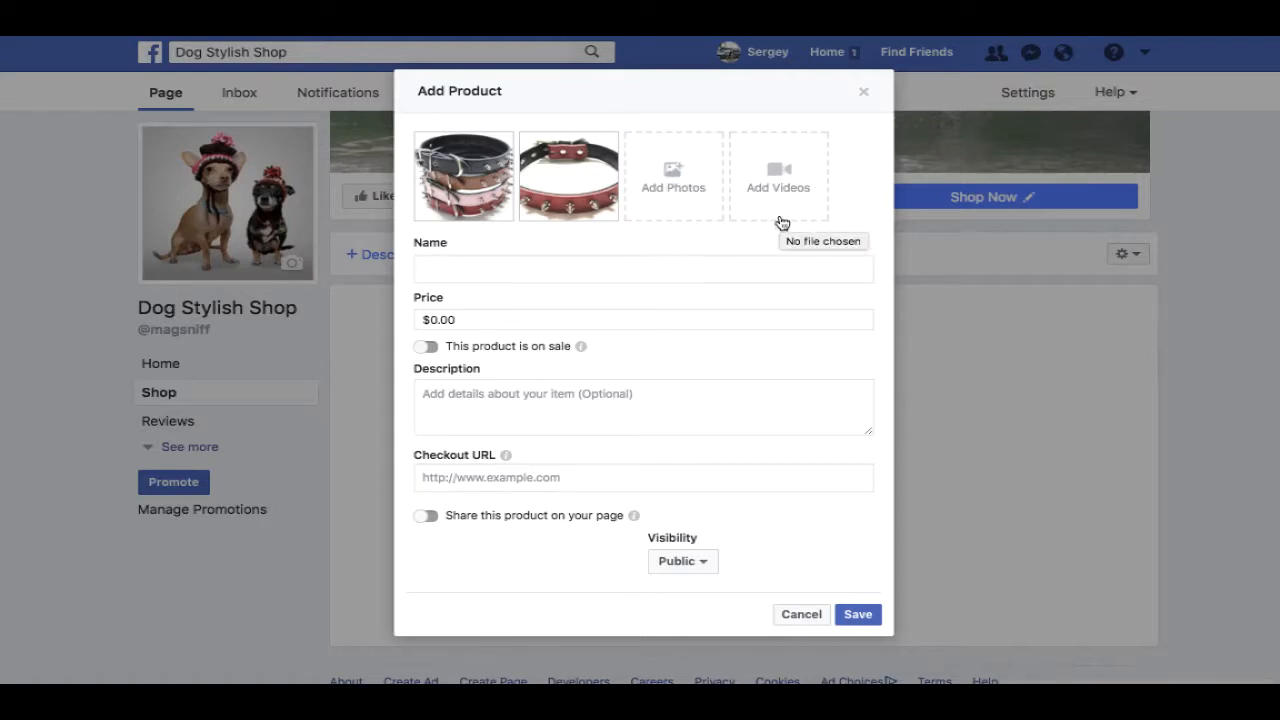
- Copy the collar's product title, up to 'BullDog', from the store page
{"action": "left_click", "coordinate": [632, 266]}
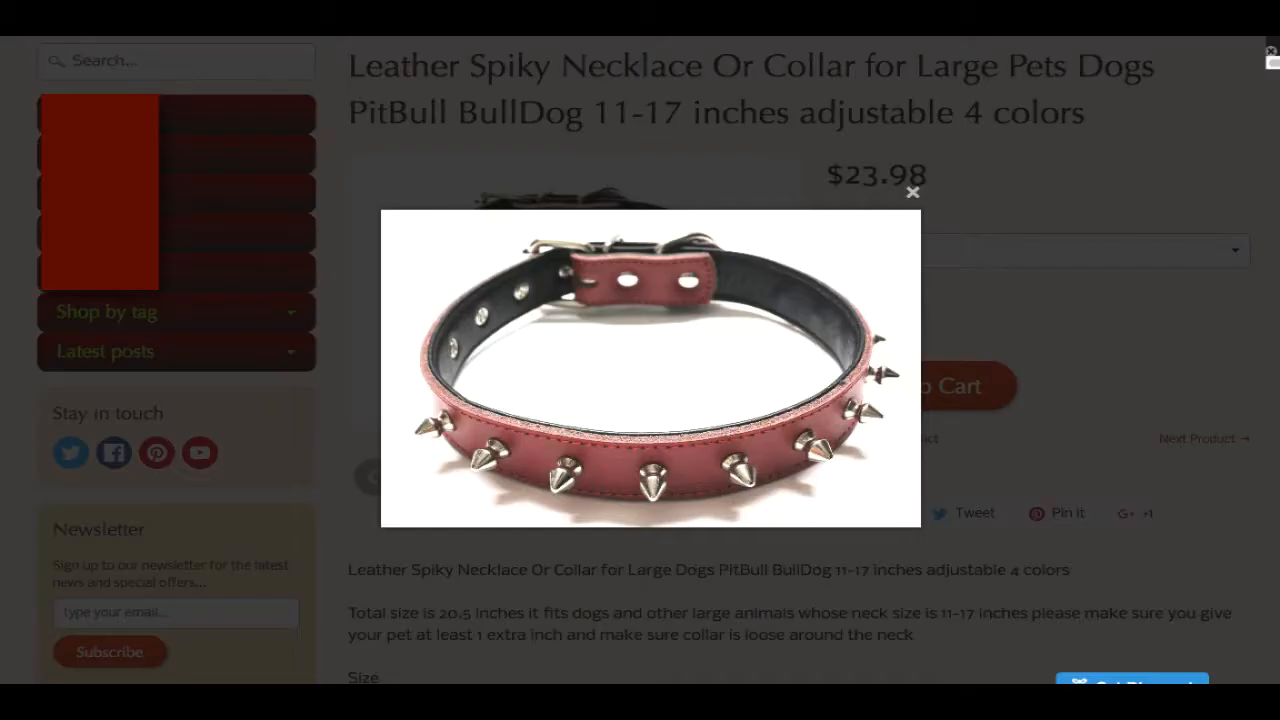
{"action": "left_click", "coordinate": [913, 193]}
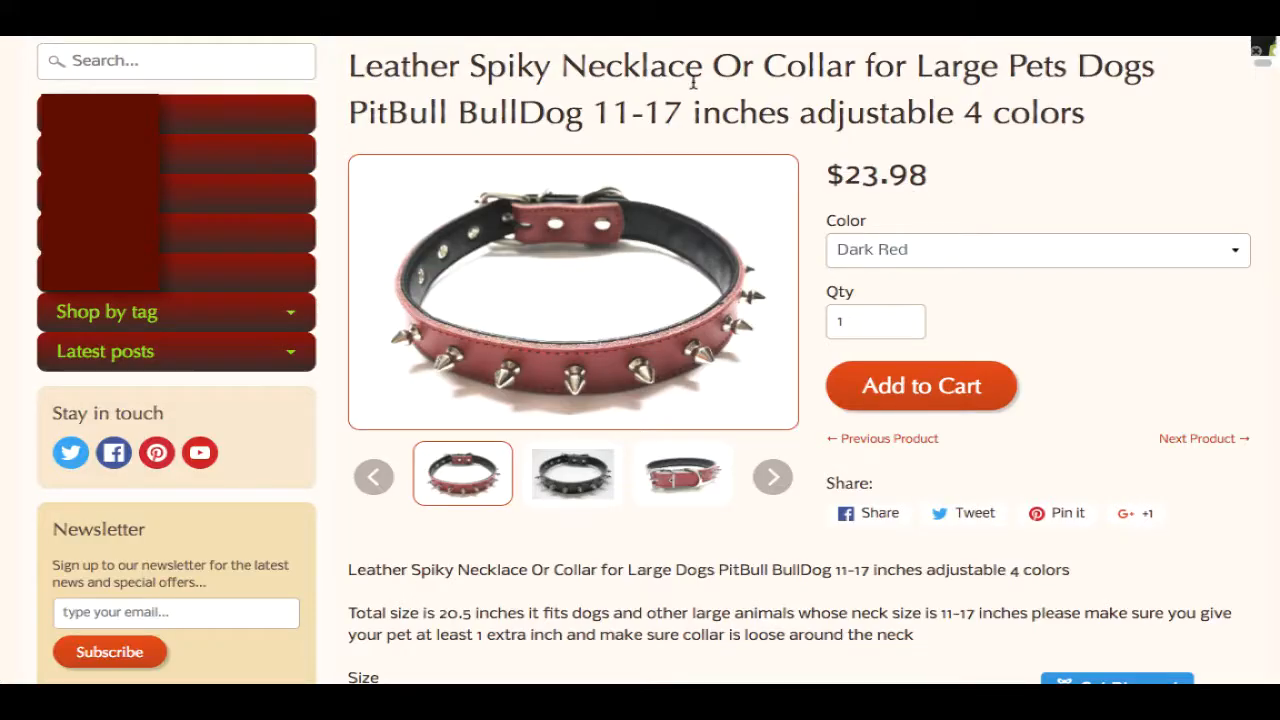
{"action": "left_click_drag", "start_coordinate": [352, 66], "coordinate": [597, 113]}
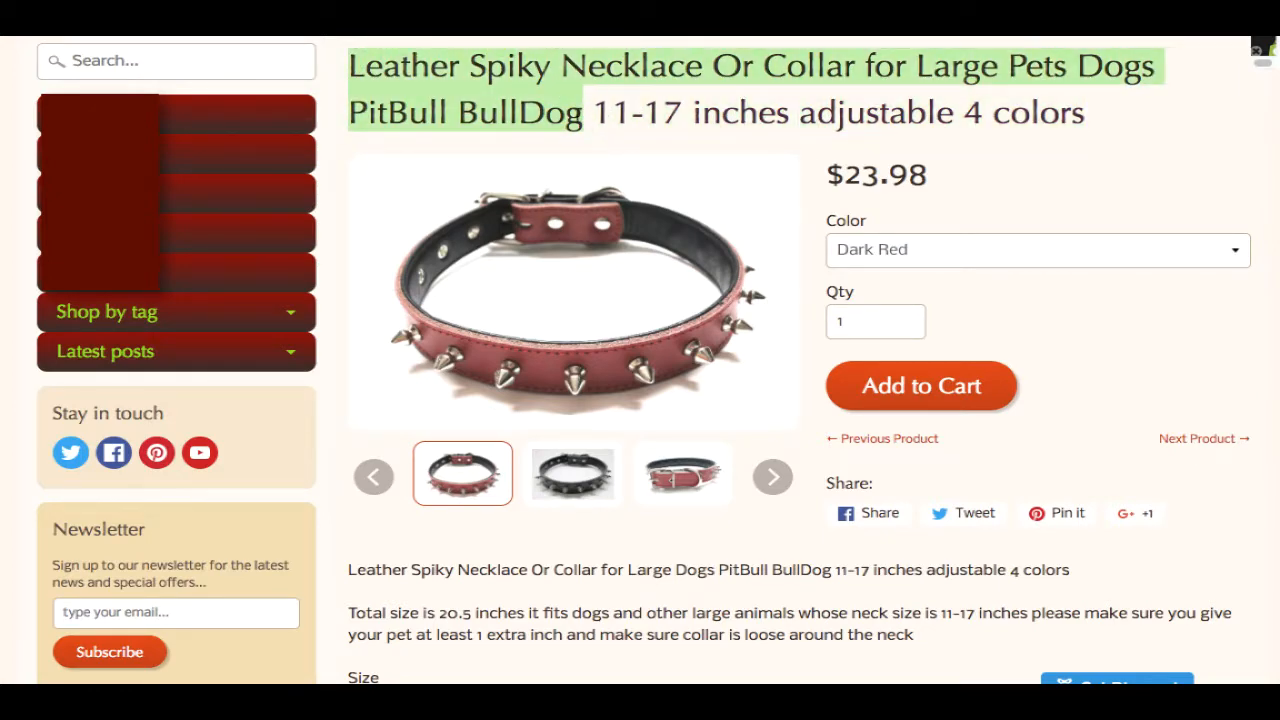
{"action": "right_click", "coordinate": [580, 115]}
{"action": "left_click", "coordinate": [626, 151]}
{"action": "left_click", "coordinate": [934, 252]}
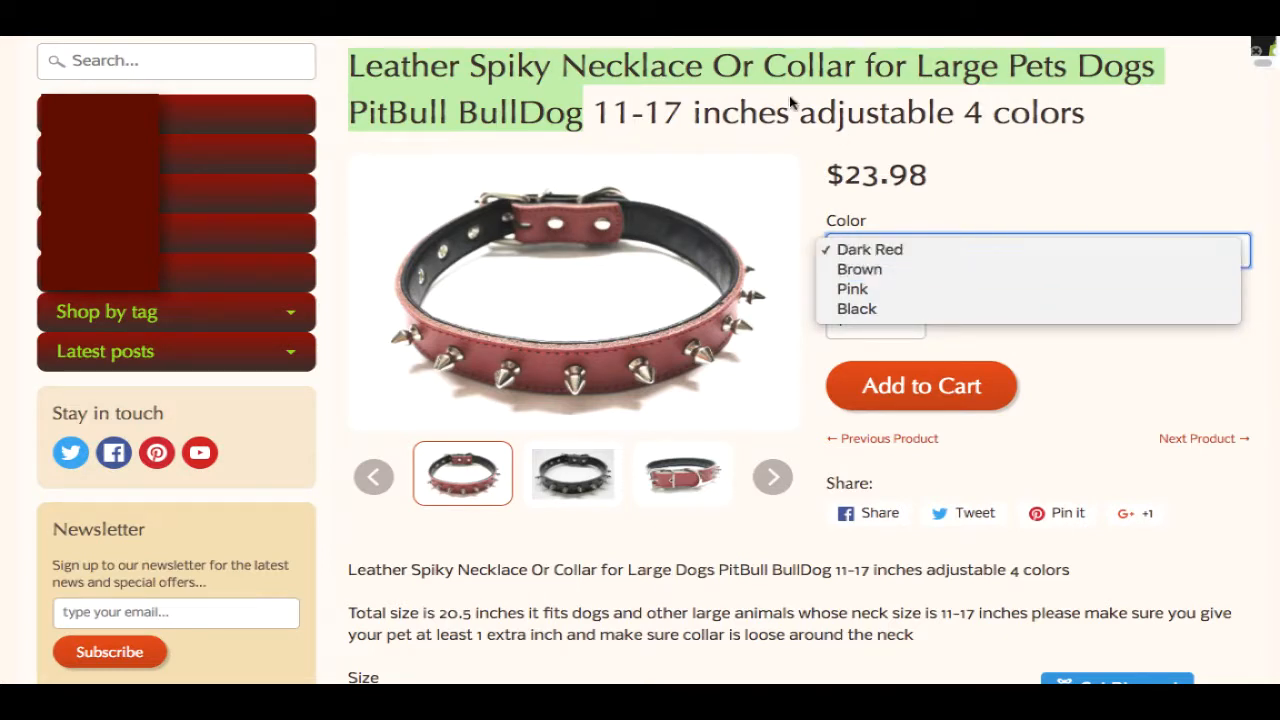
{"action": "left_click", "coordinate": [1118, 132]}
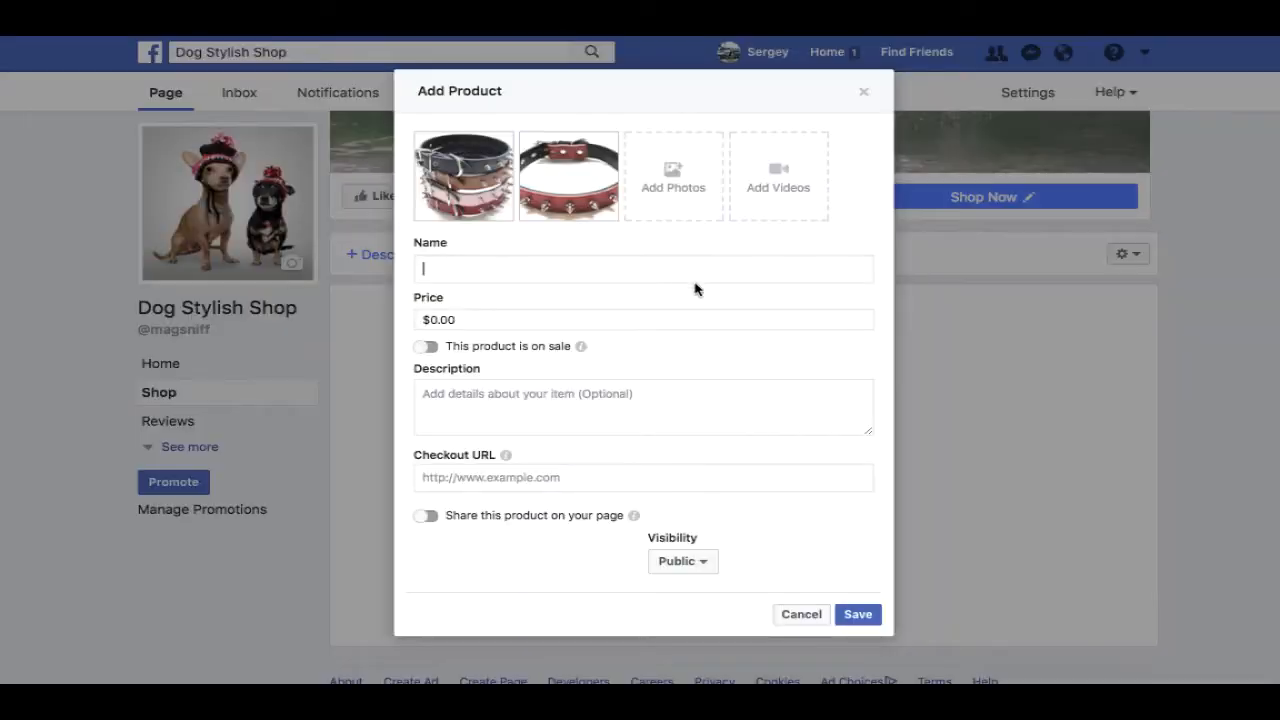
- Paste 'Leather Spiky Necklace Or Collar for Large Pets Dogs PitBull BullDog' as the product name
{"action": "right_click", "coordinate": [535, 268]}
{"action": "left_click", "coordinate": [578, 357]}
{"action": "left_click", "coordinate": [494, 320]}
{"action": "double_click", "coordinate": [494, 320]}
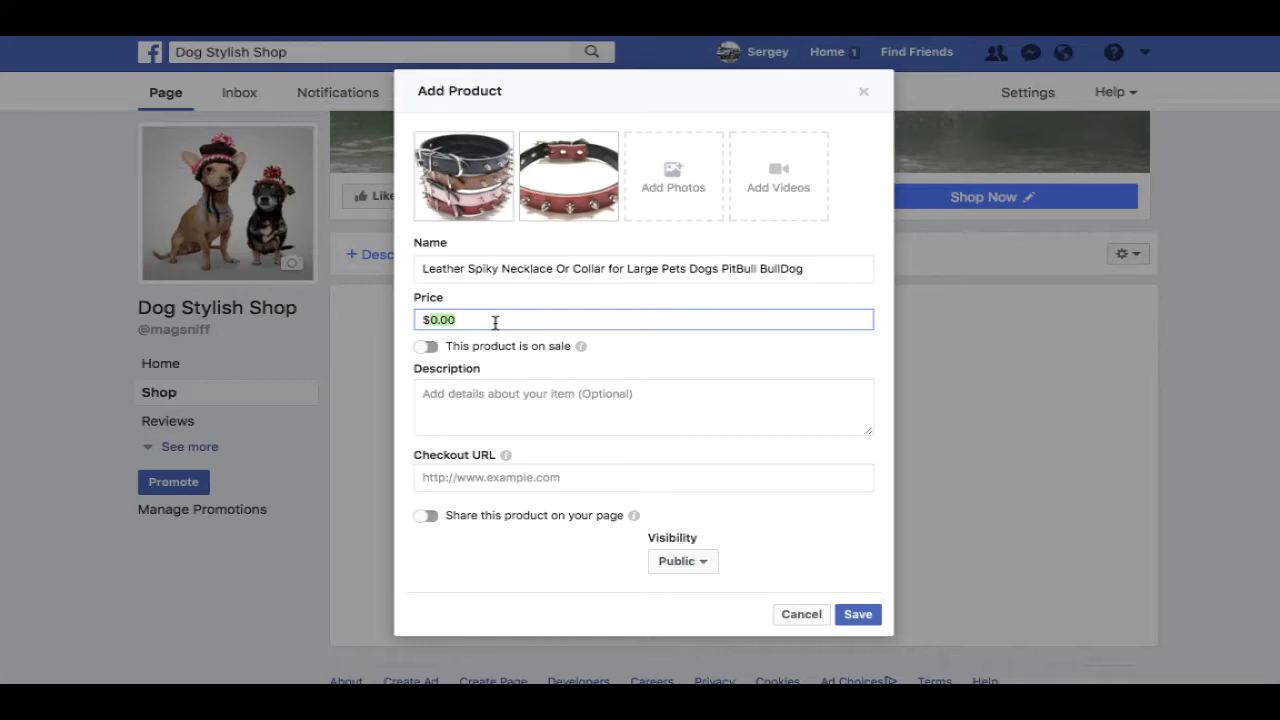
{"action": "left_click", "coordinate": [600, 20]}
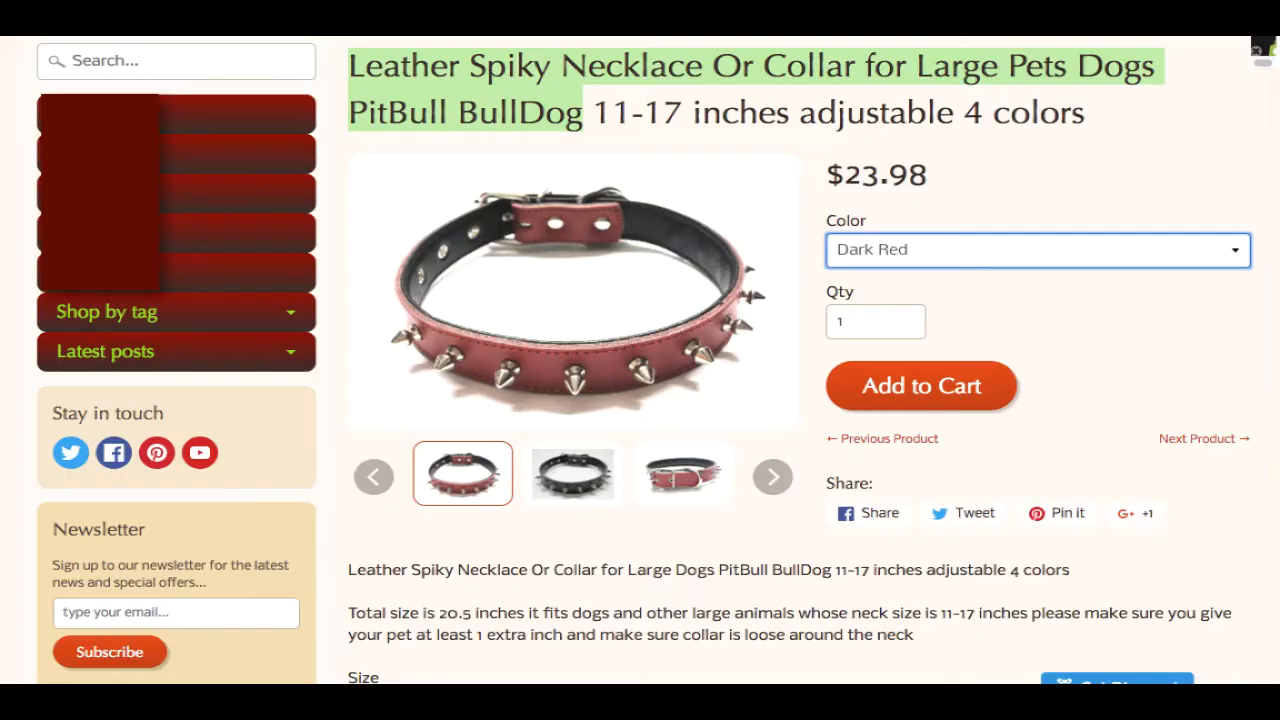
- Set the price to $29.00 and mark the product on sale for $23.98
{"action": "left_click_drag", "start_coordinate": [846, 177], "coordinate": [956, 178]}
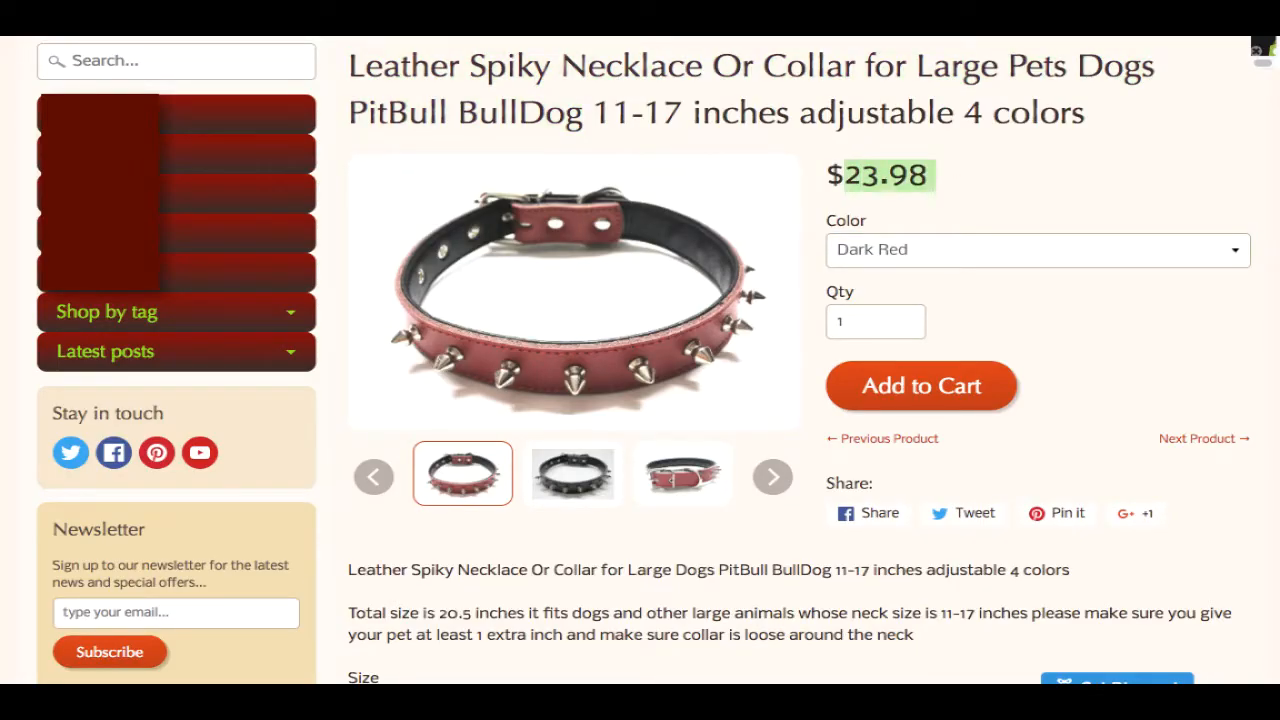
{"action": "left_click", "coordinate": [880, 20]}
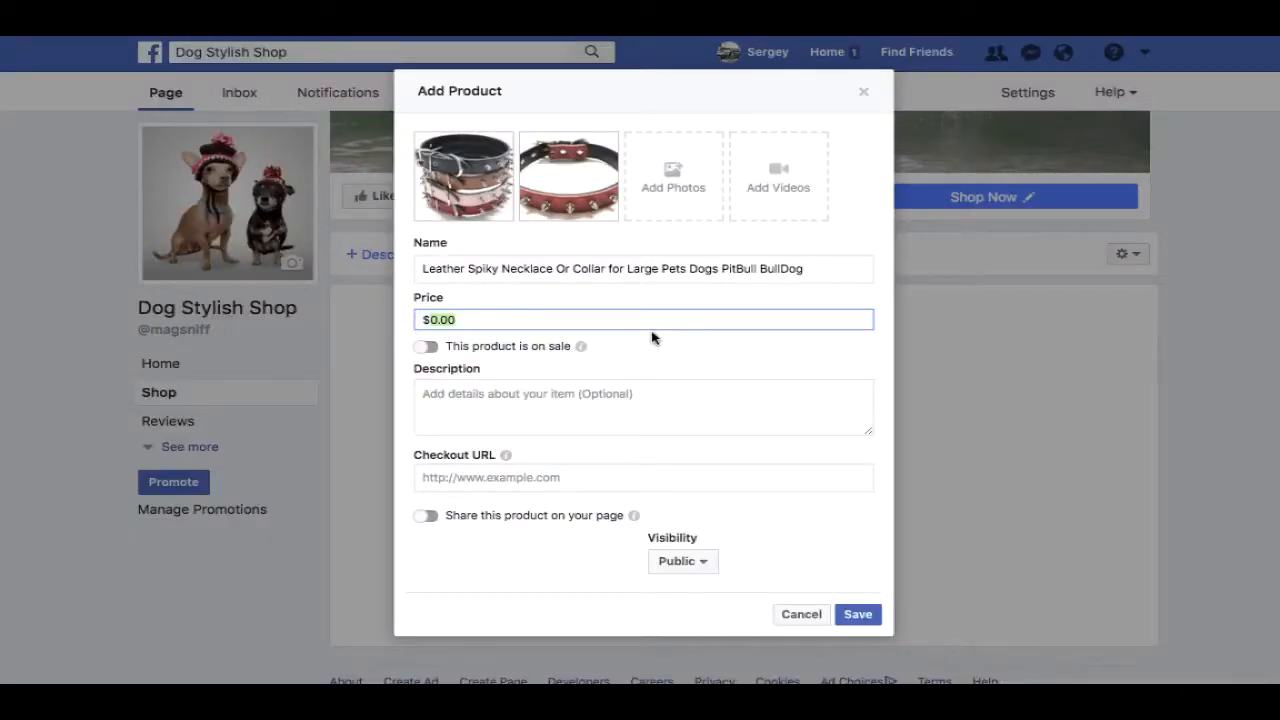
{"action": "type", "text": "29"}
{"action": "left_click", "coordinate": [425, 347]}
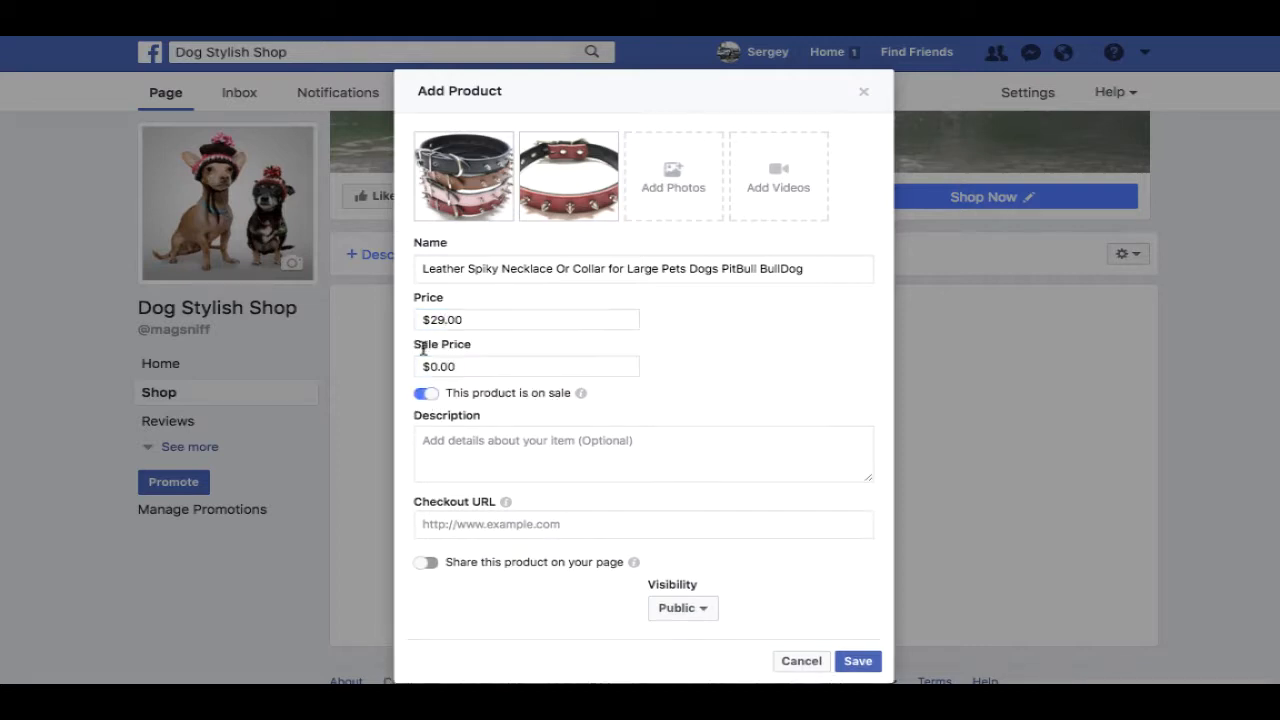
{"action": "left_click", "coordinate": [473, 367]}
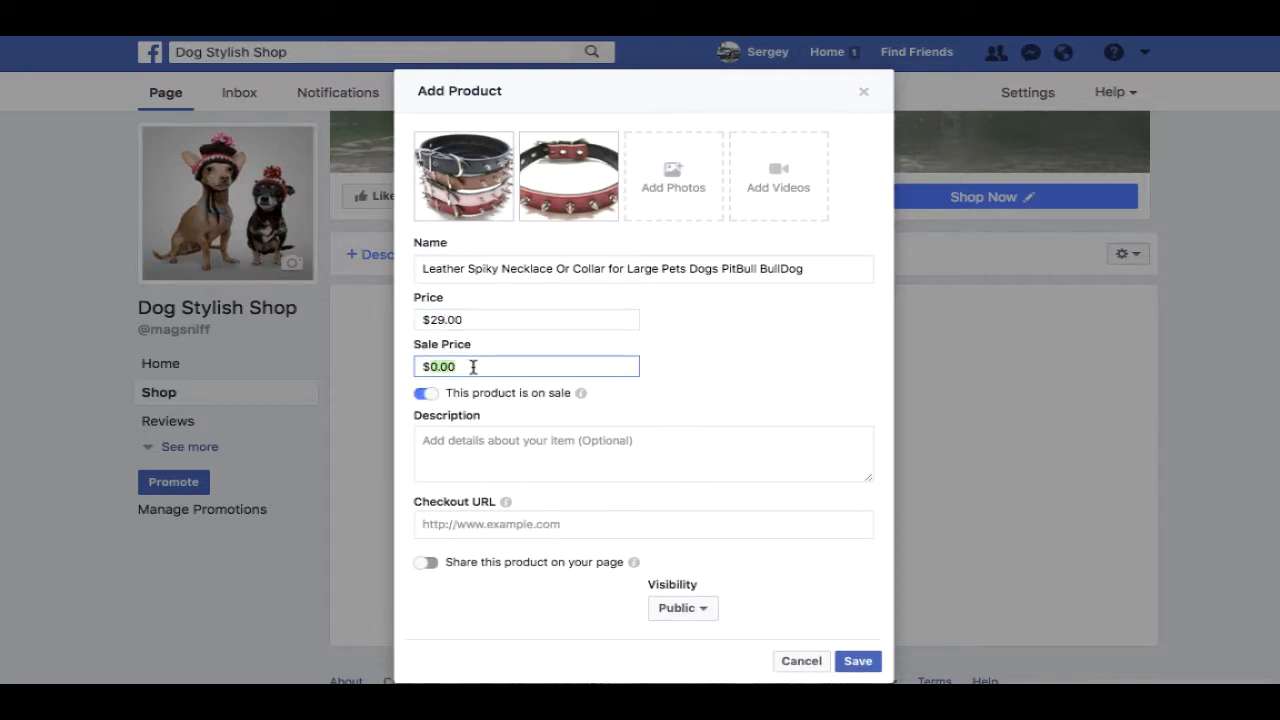
{"action": "type", "text": "23.98"}
- Copy the store's collar description from Leather down to Size into the product Description
{"action": "left_click", "coordinate": [641, 447]}
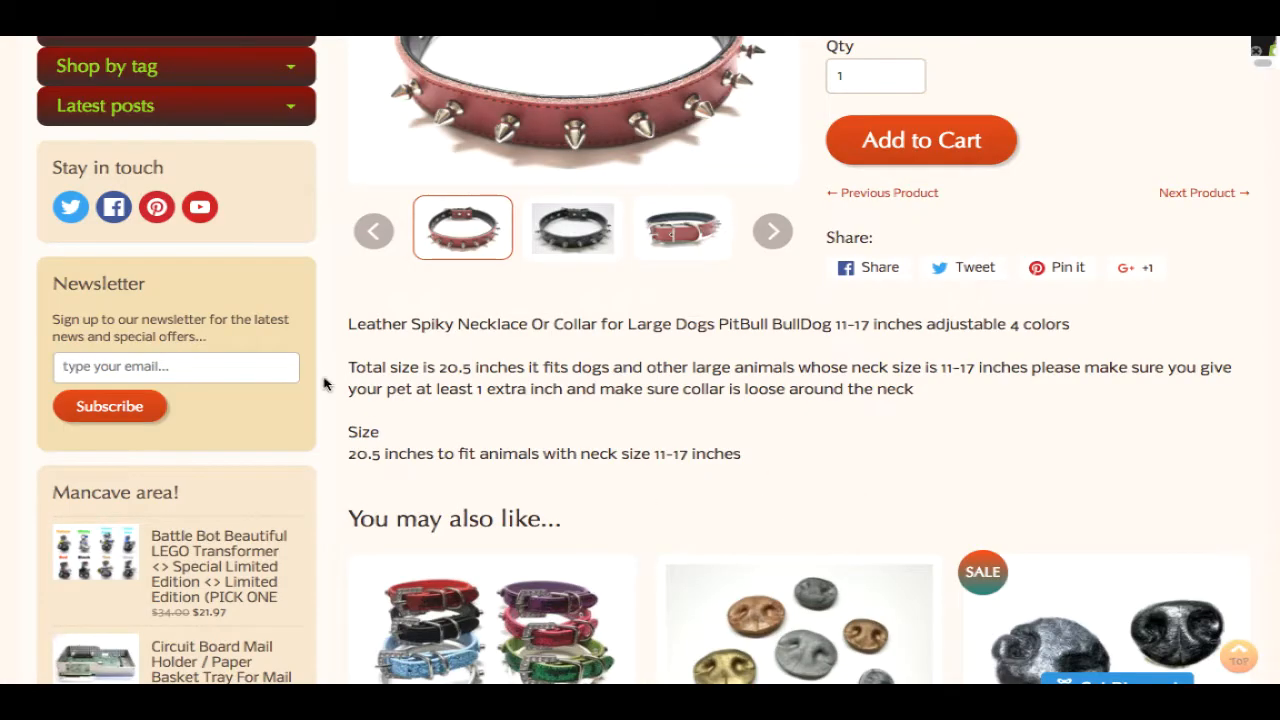
{"action": "left_click_drag", "start_coordinate": [345, 326], "coordinate": [749, 466]}
{"action": "left_click", "coordinate": [726, 417]}
{"action": "left_click_drag", "start_coordinate": [345, 325], "coordinate": [752, 472]}
{"action": "right_click", "coordinate": [750, 376]}
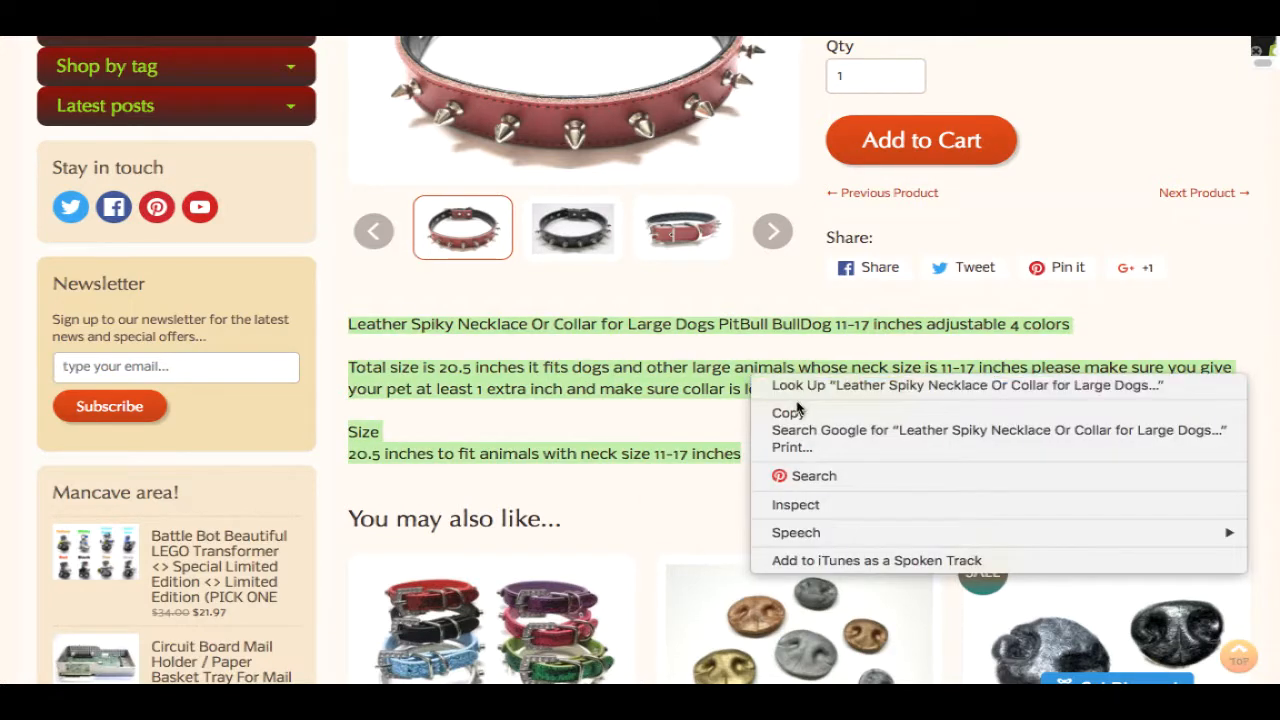
{"action": "left_click", "coordinate": [790, 413]}
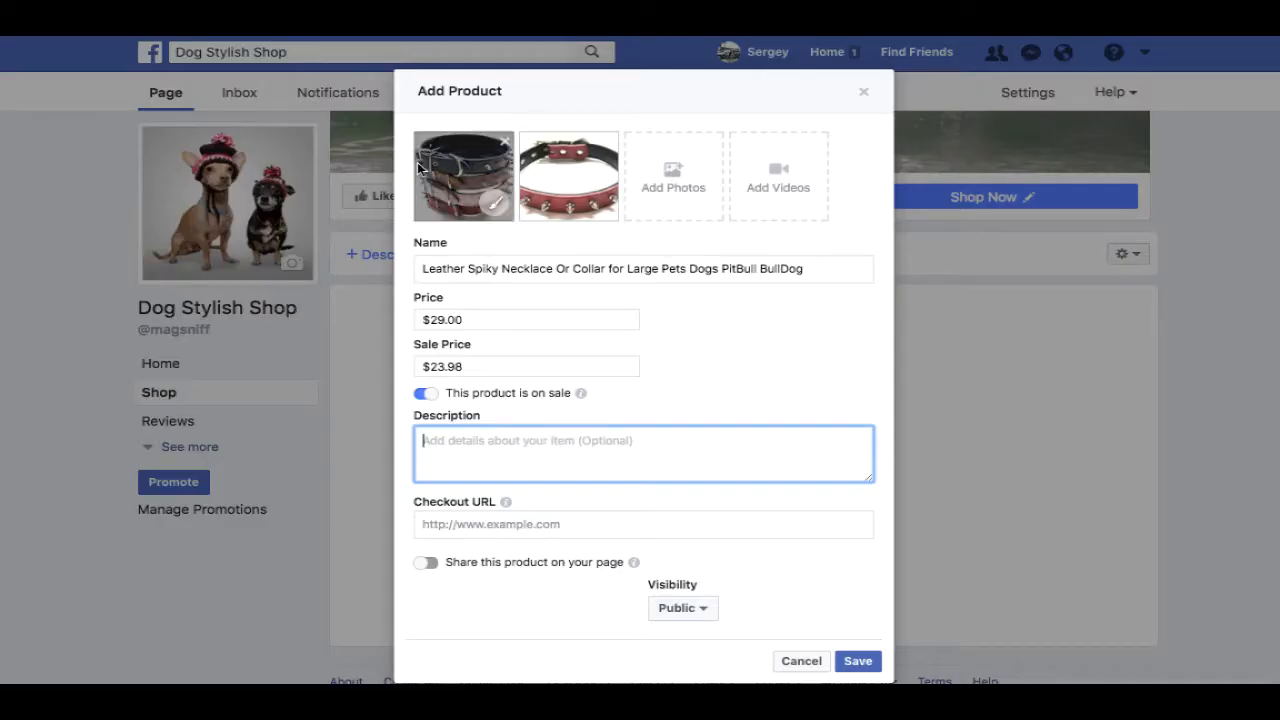
{"action": "right_click", "coordinate": [485, 442]}
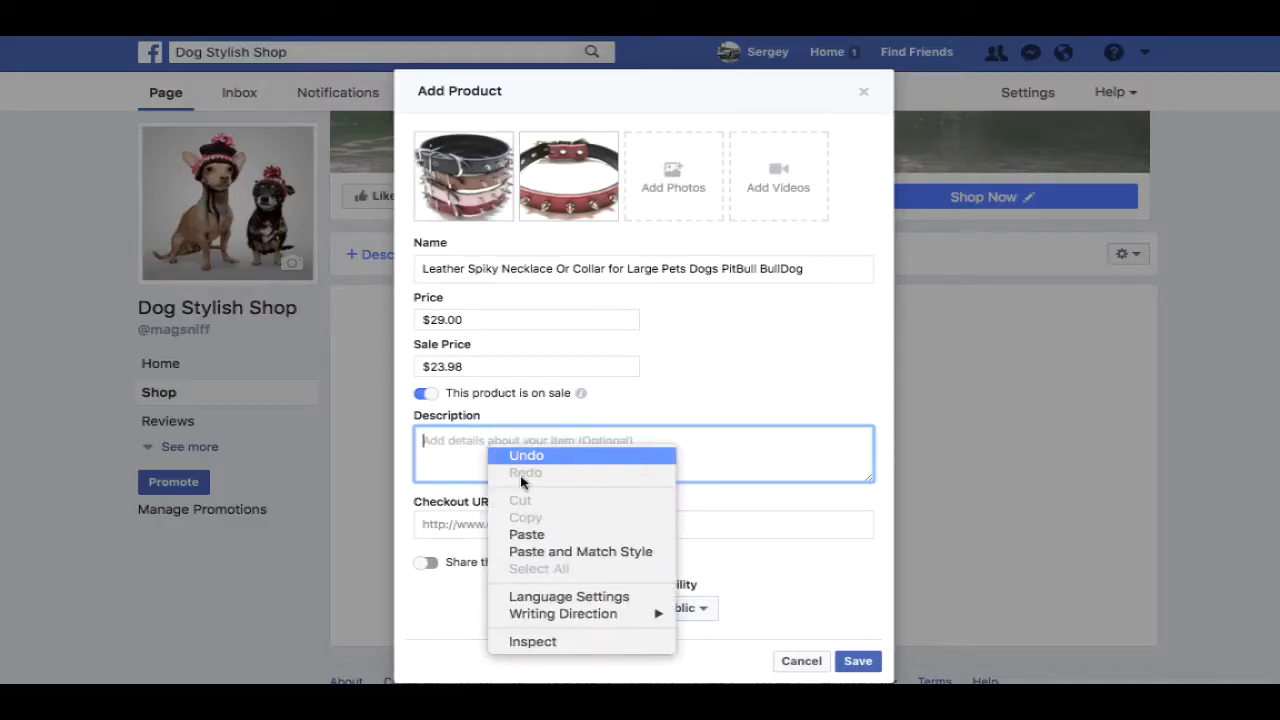
{"action": "left_click", "coordinate": [556, 530]}
- Paste the store's product link as the Checkout URL
{"action": "left_click", "coordinate": [609, 523]}
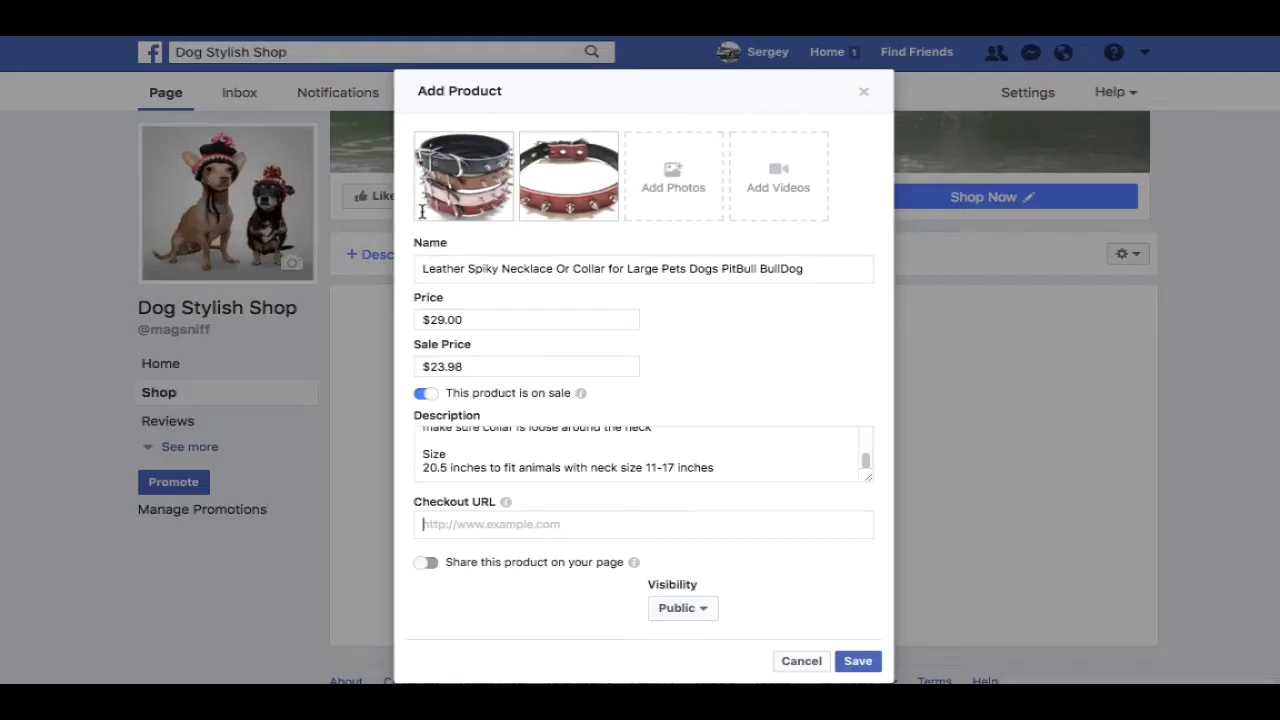
{"action": "right_click", "coordinate": [490, 524]}
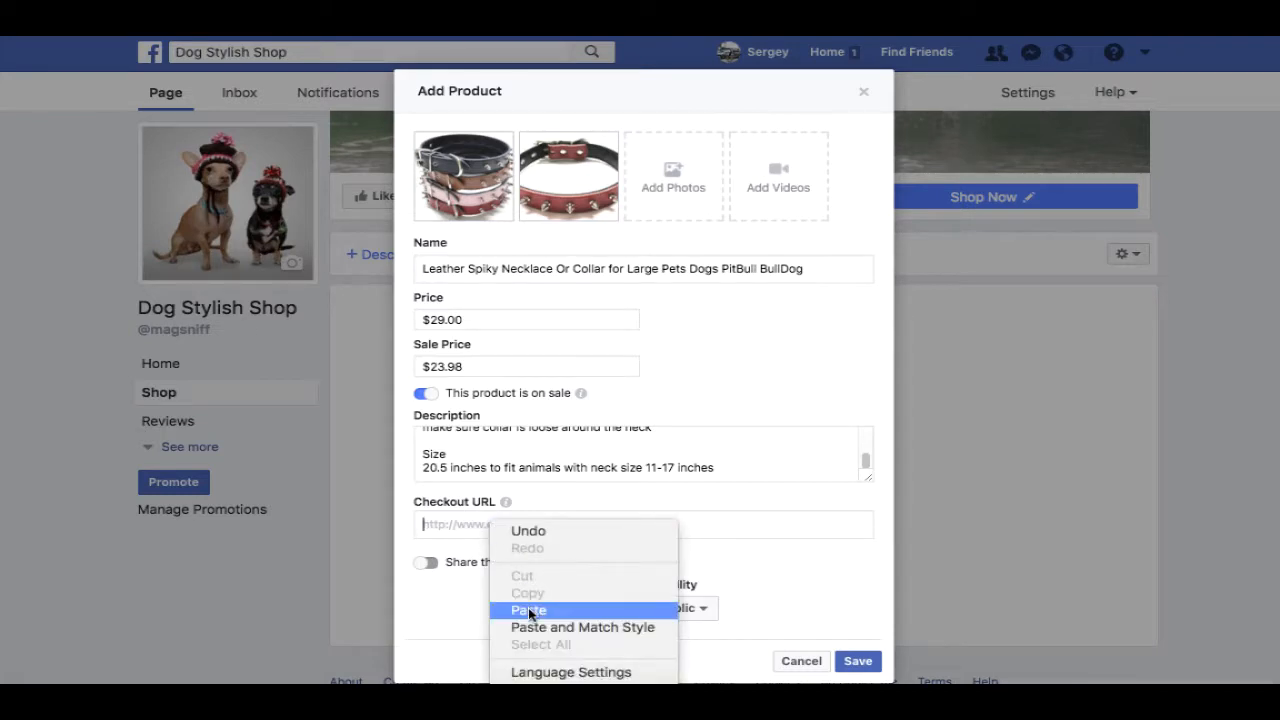
{"action": "left_click", "coordinate": [538, 611]}
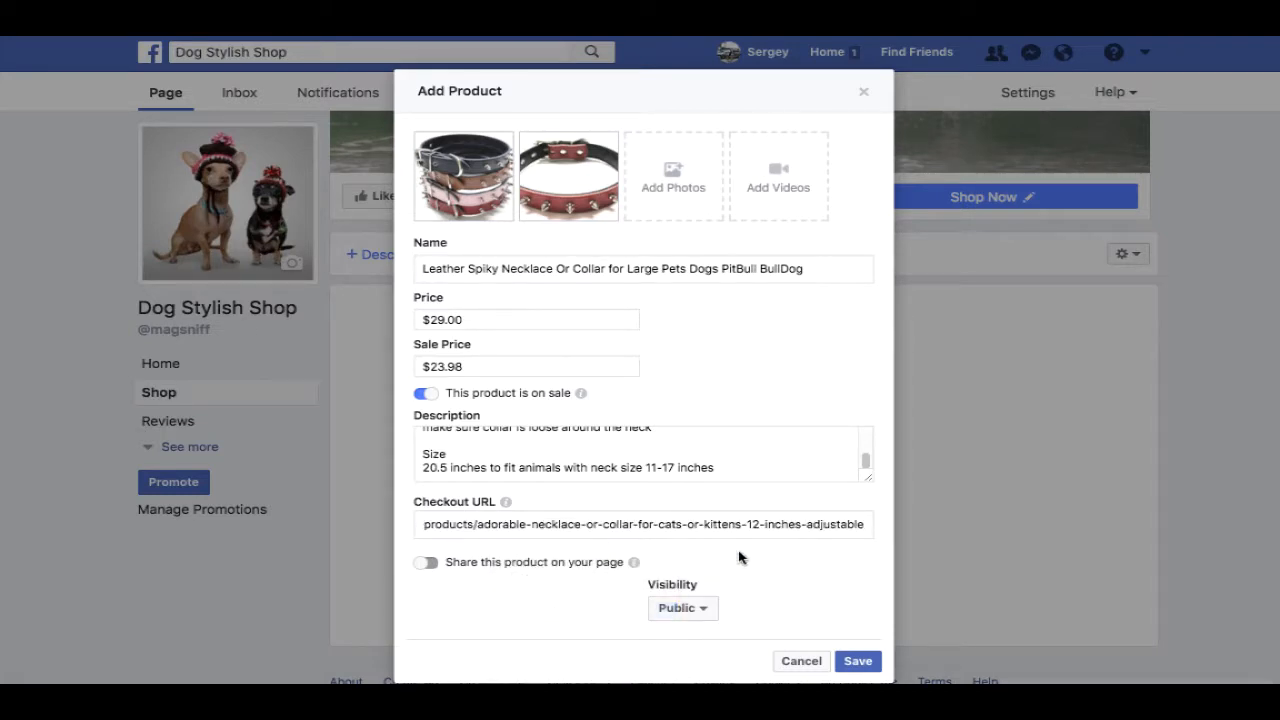
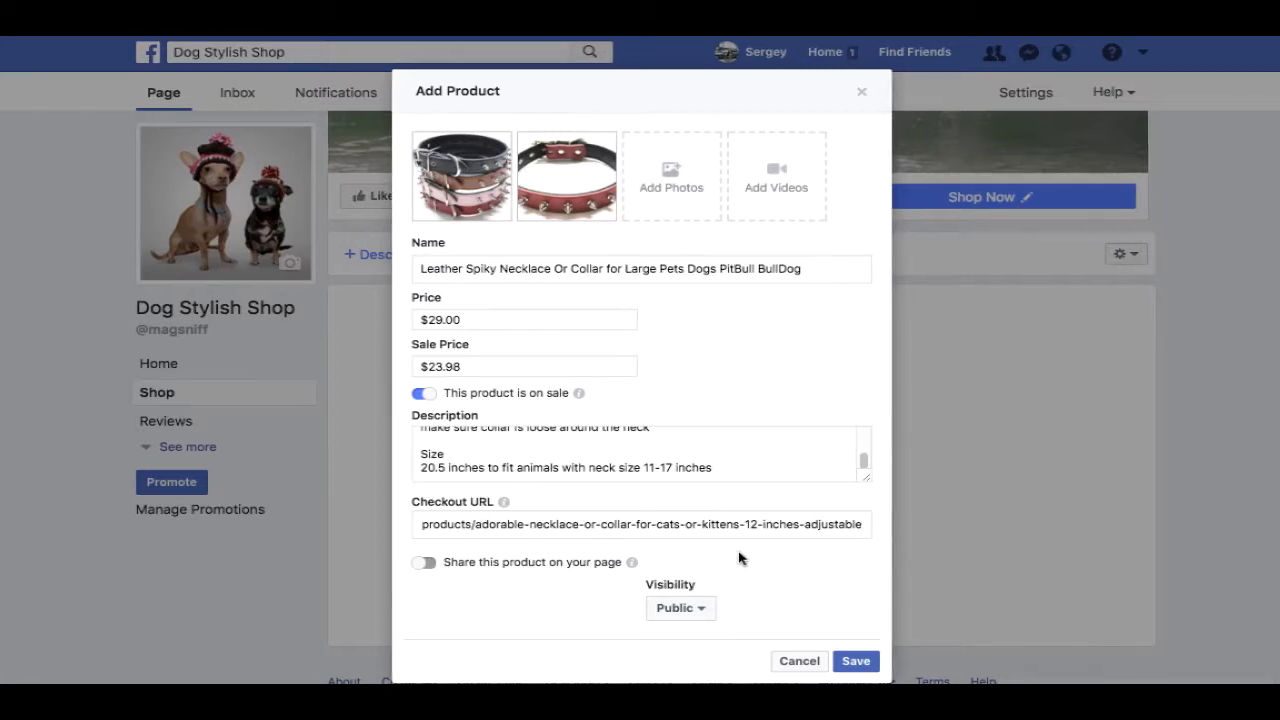
- Share the leather spiky collar on the page, keep it Public, and save it to the shop
{"action": "left_click", "coordinate": [427, 565]}
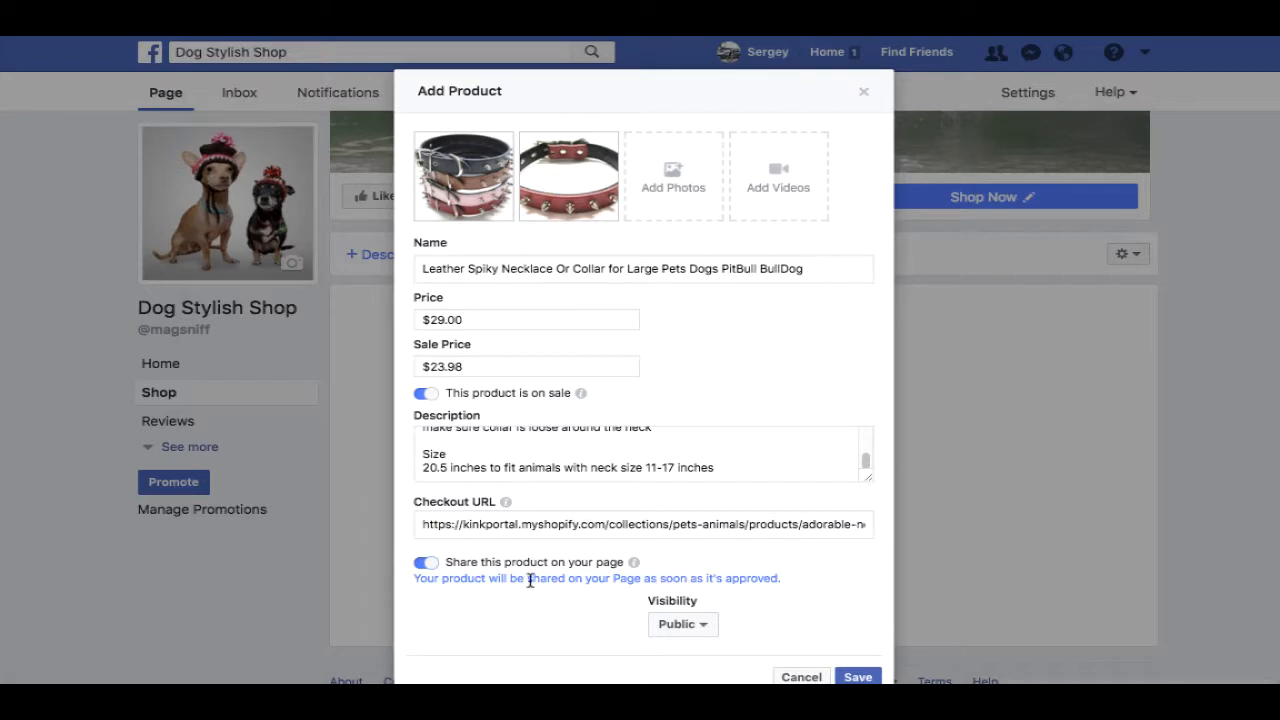
{"action": "left_click", "coordinate": [706, 630]}
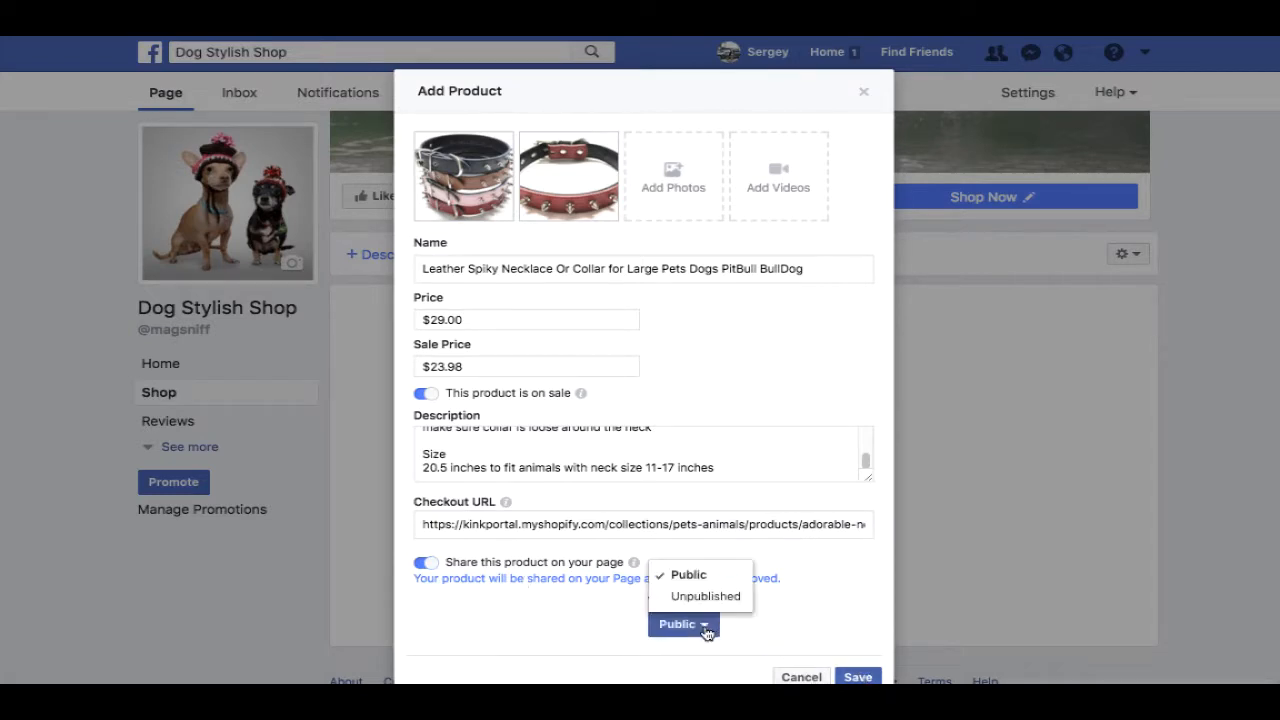
{"action": "left_click", "coordinate": [694, 625]}
{"action": "left_click", "coordinate": [860, 678]}
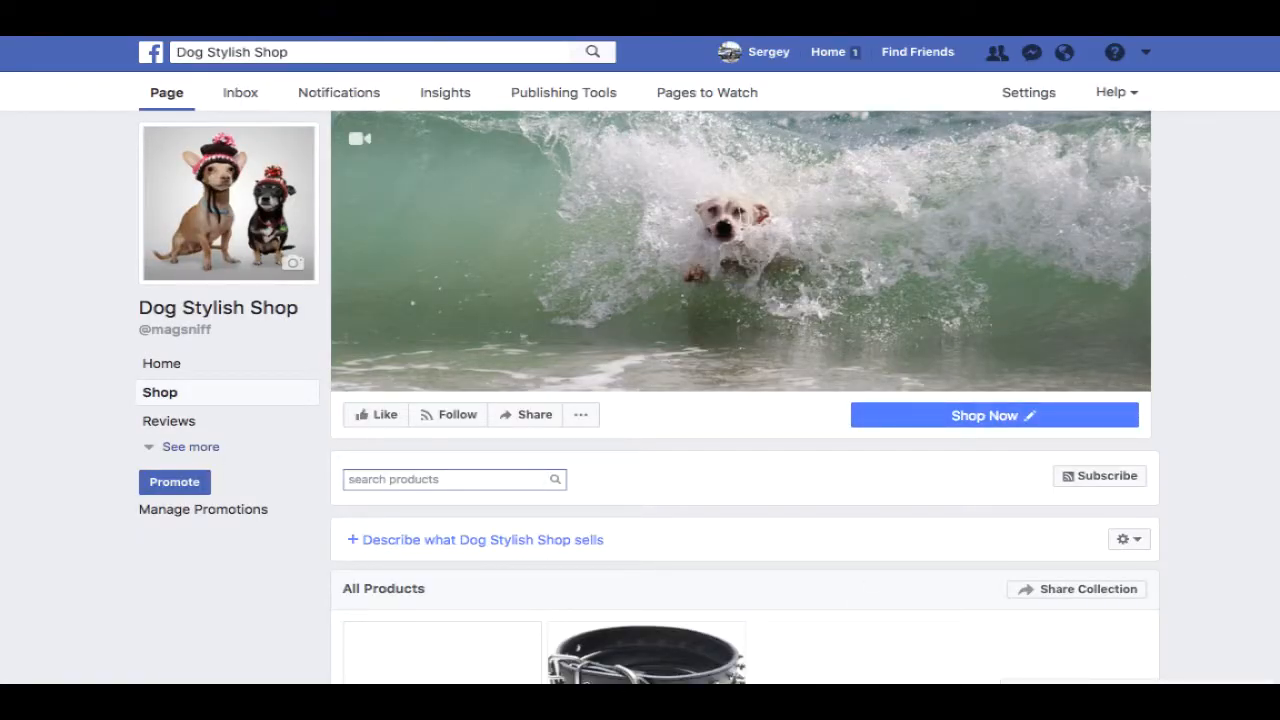
{"action": "scroll", "coordinate": [744, 400], "scroll_direction": "down", "scroll_amount": 3}
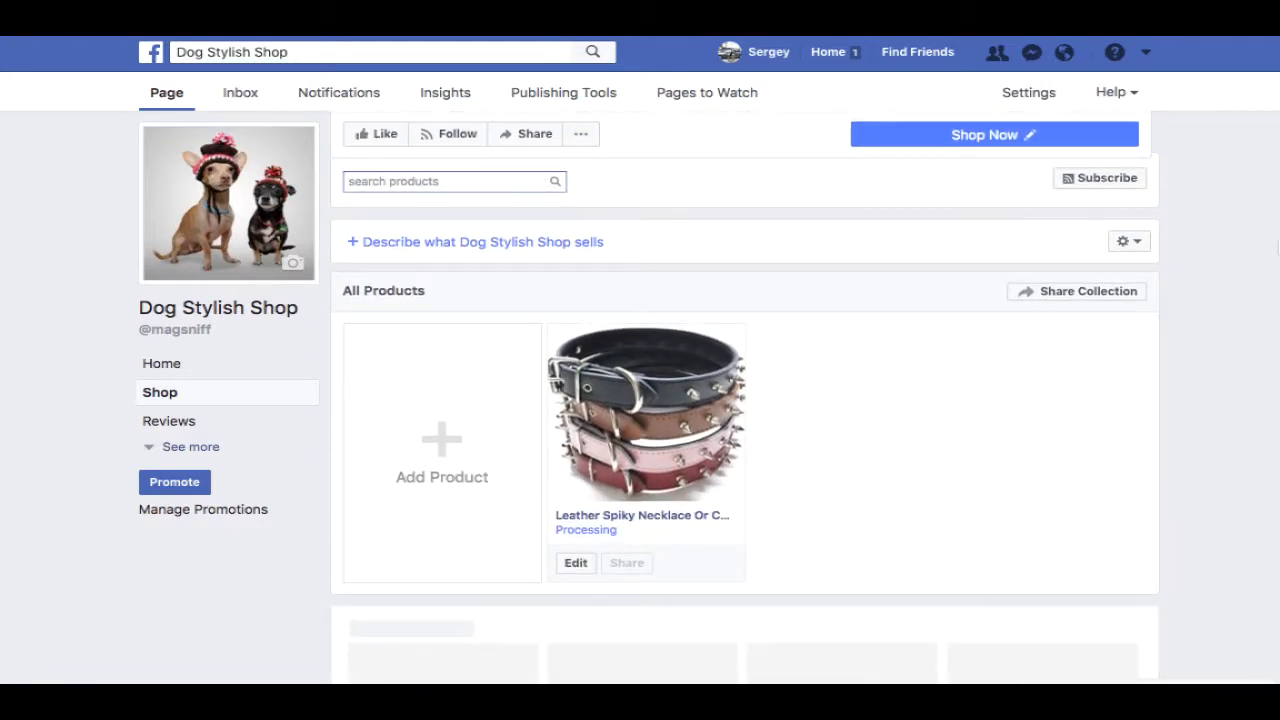
{"action": "scroll", "coordinate": [744, 400], "scroll_direction": "up", "scroll_amount": 1}
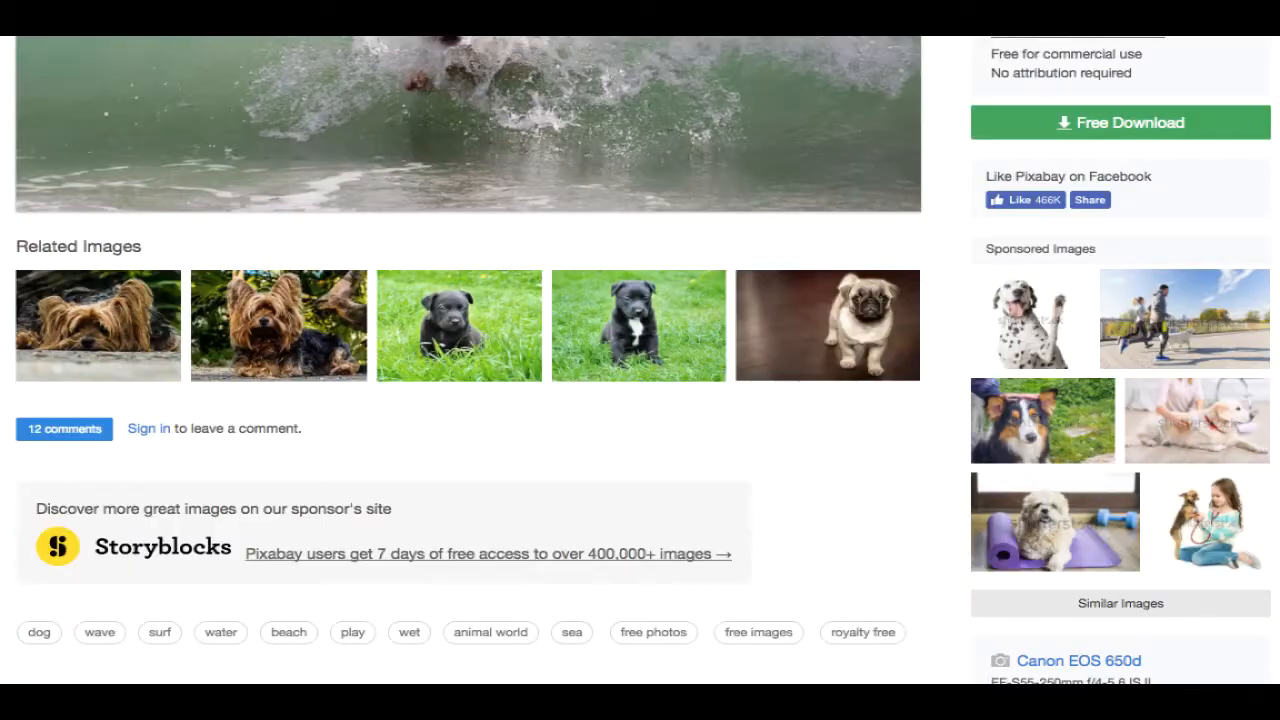
- Open the dog nose magnet listing in Etsy's VitruvianSculpture shop
{"action": "type", "text": "www.et"}
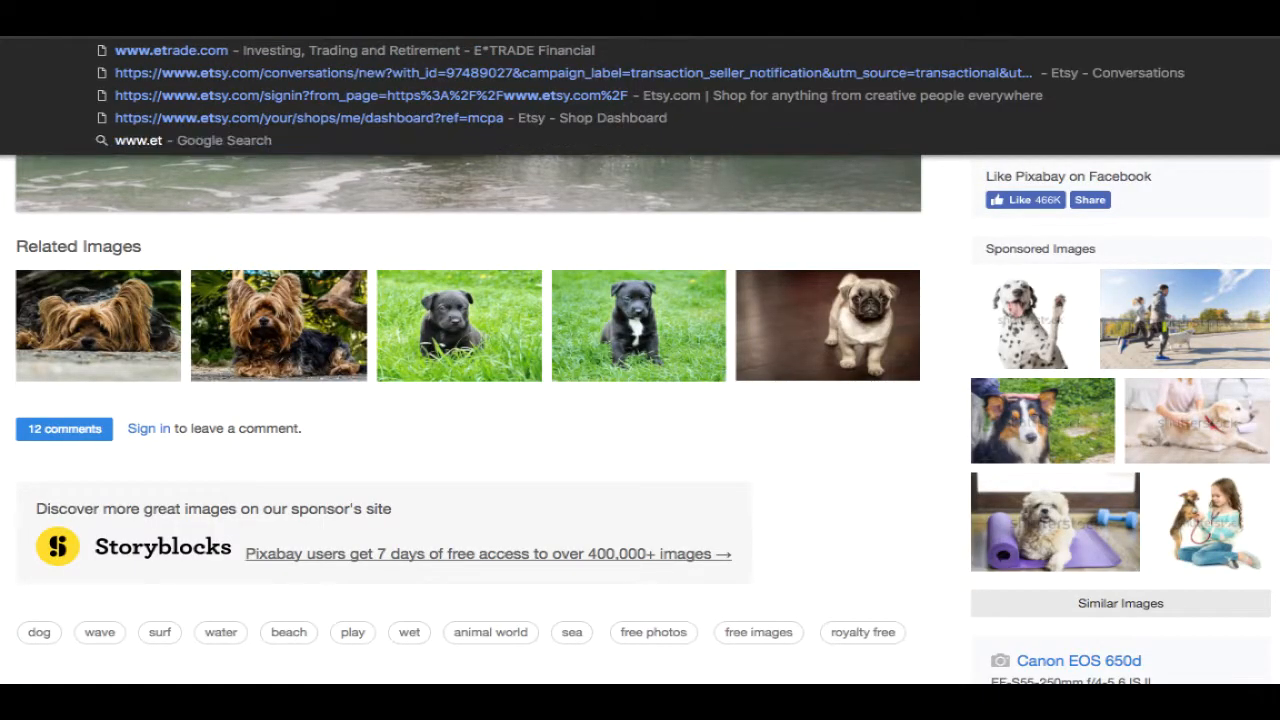
{"action": "key", "text": "Return"}
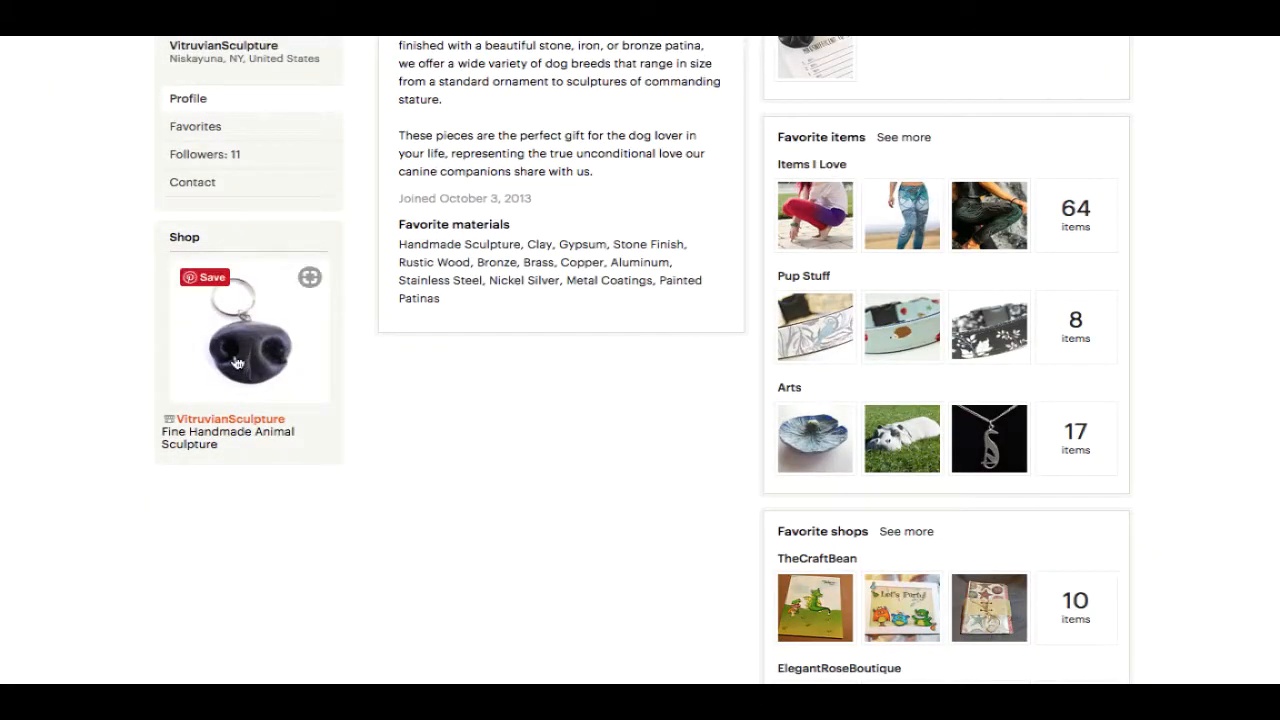
{"action": "left_click", "coordinate": [236, 362]}
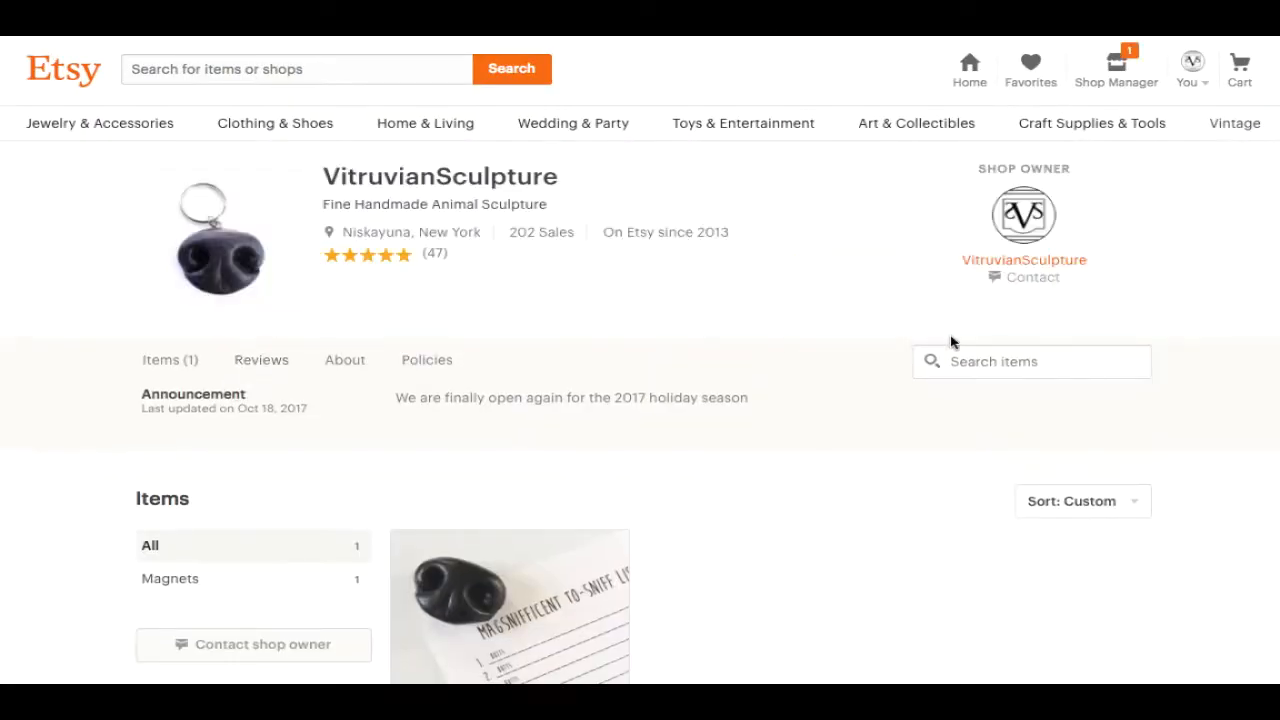
{"action": "left_click", "coordinate": [495, 589]}
{"action": "scroll", "coordinate": [1014, 406], "scroll_direction": "down", "scroll_amount": 3}
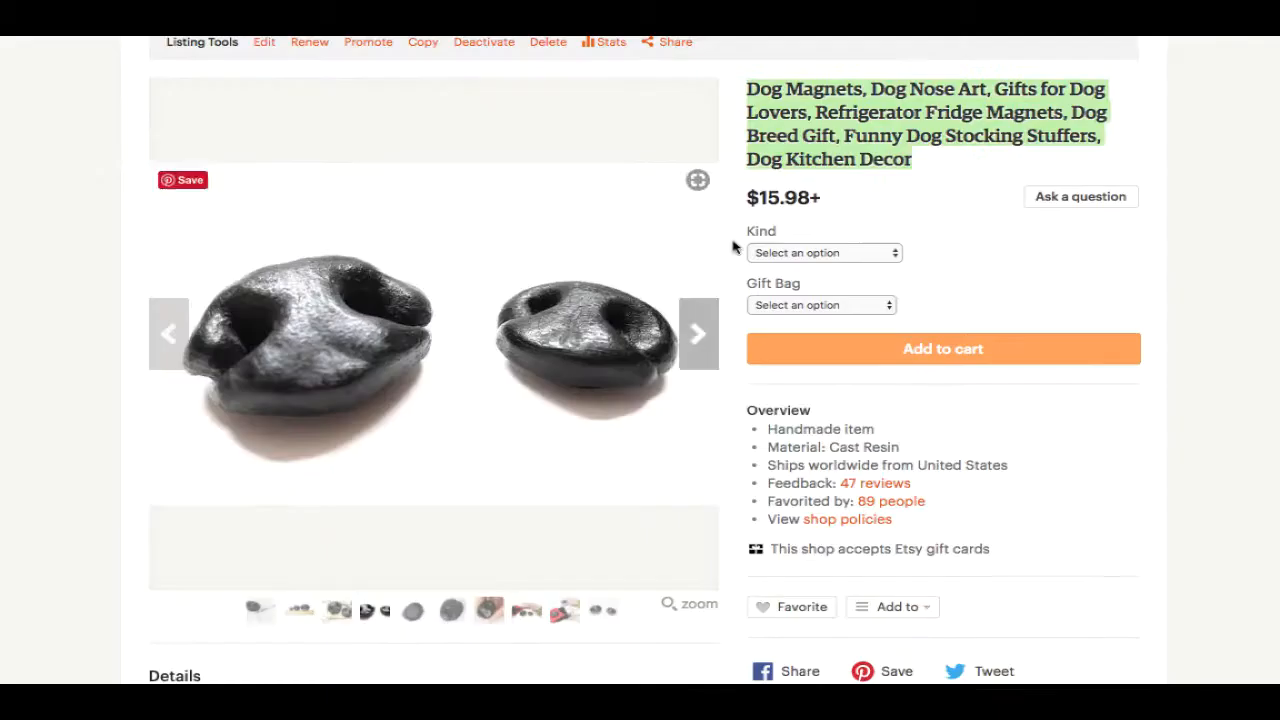
- Save the magnet-on-list and ruler photos from the gallery to the Desktop
{"action": "left_click", "coordinate": [257, 617]}
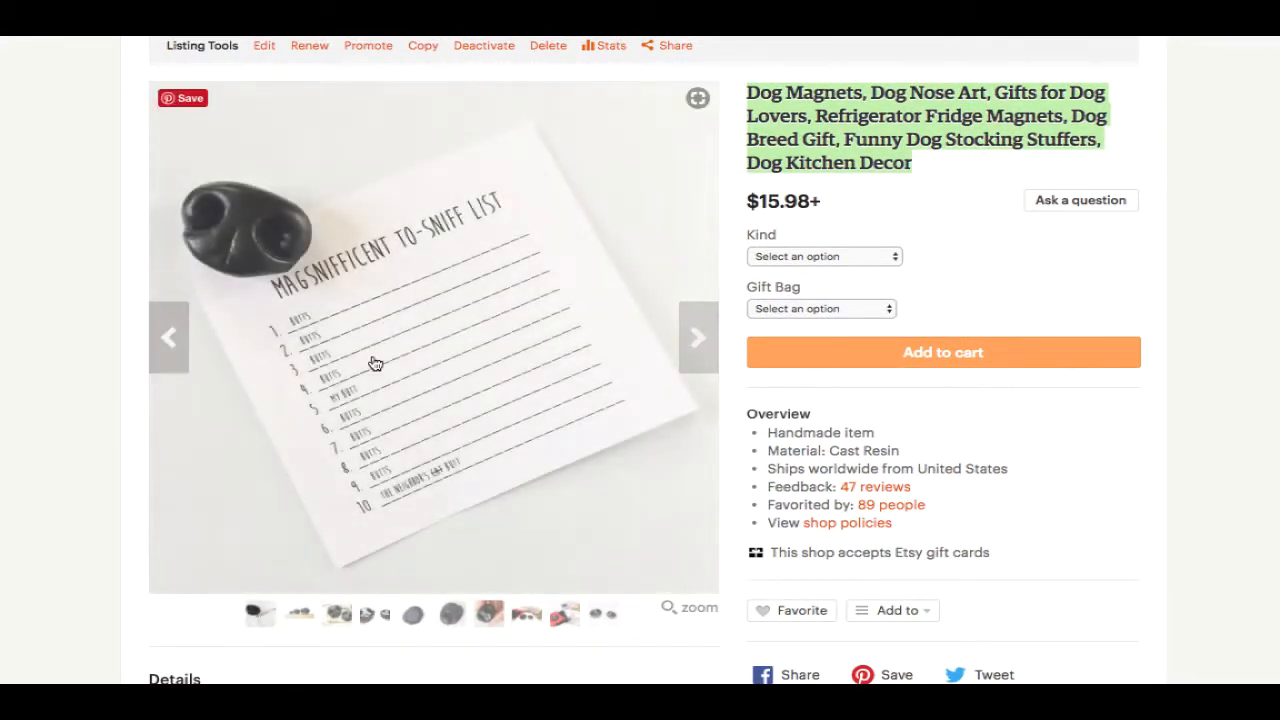
{"action": "right_click", "coordinate": [390, 314]}
{"action": "left_click", "coordinate": [462, 342]}
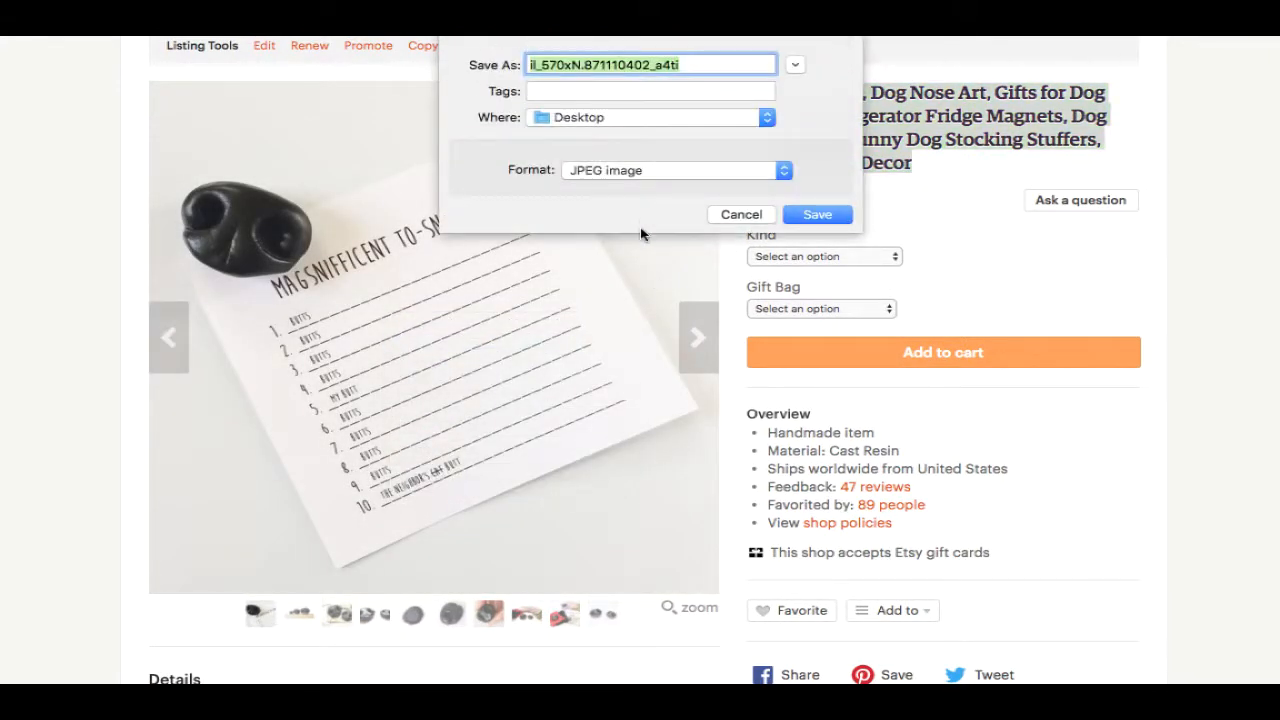
{"action": "left_click", "coordinate": [819, 213]}
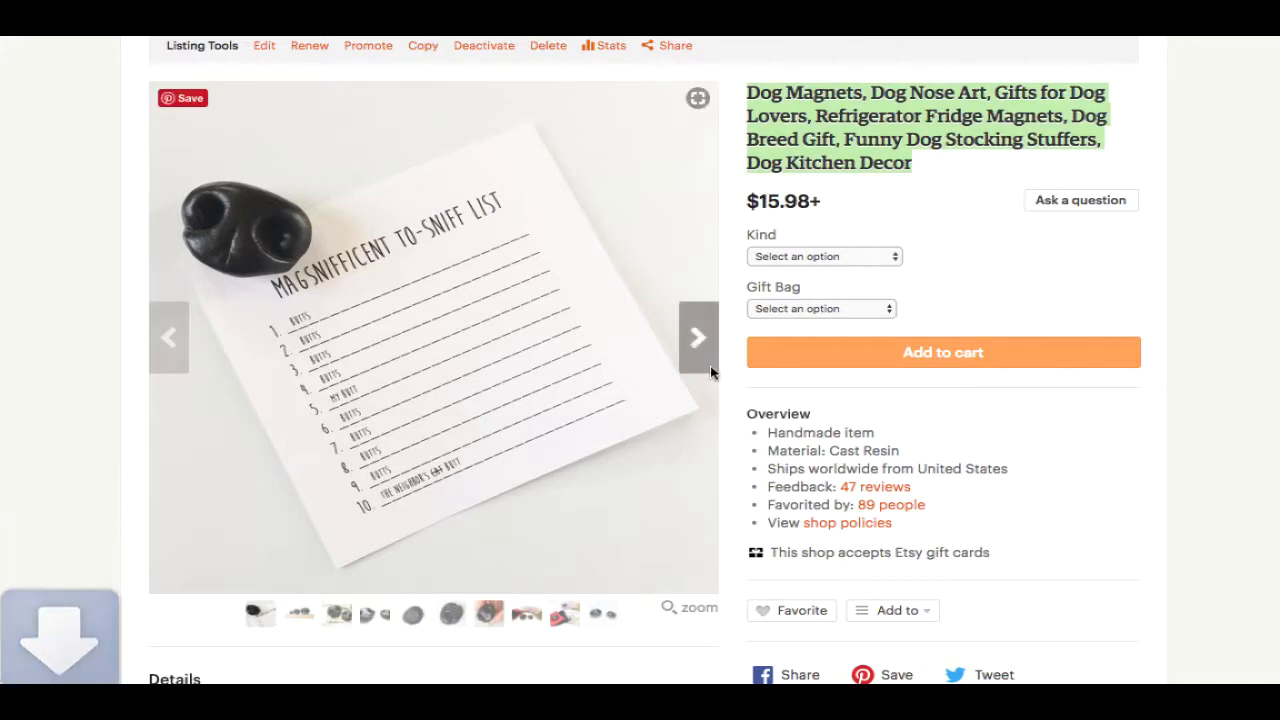
{"action": "left_click", "coordinate": [705, 355]}
{"action": "right_click", "coordinate": [501, 304]}
{"action": "left_click", "coordinate": [565, 332]}
{"action": "left_click", "coordinate": [808, 220]}
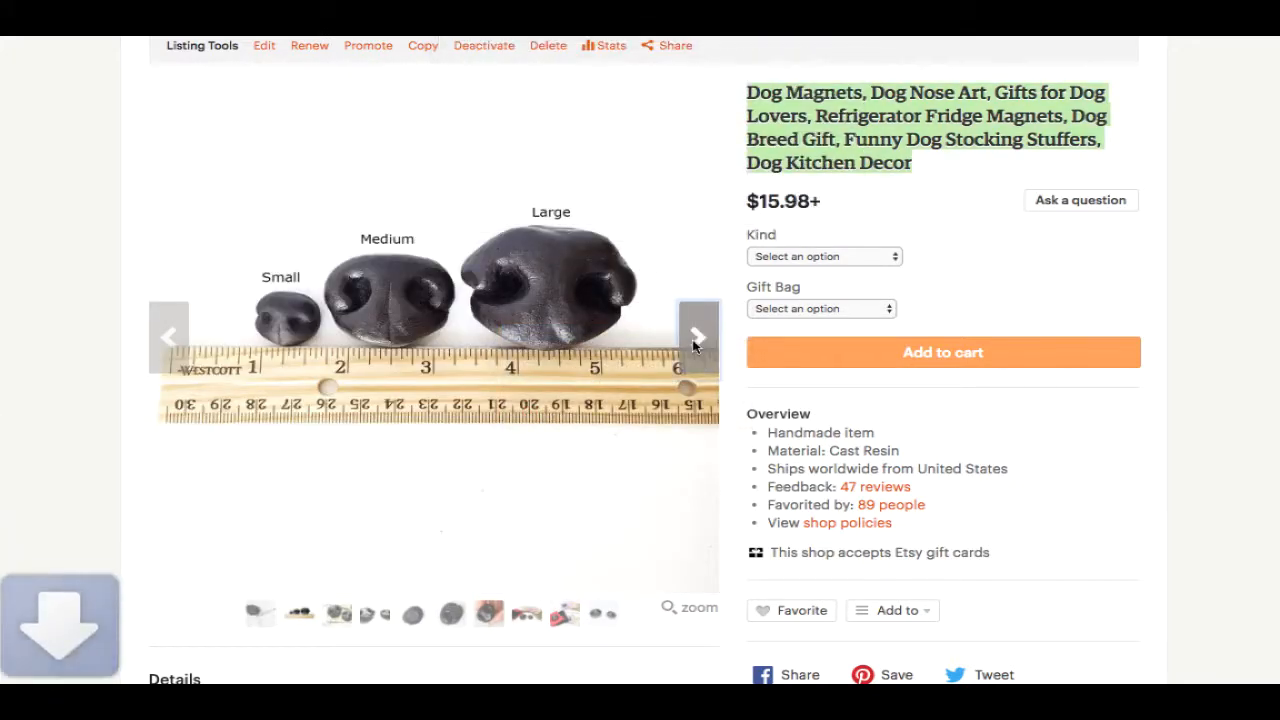
{"action": "left_click", "coordinate": [697, 338]}
- Save the gold-bag and two-noses photos, then browse the remaining gallery images
{"action": "right_click", "coordinate": [525, 308]}
{"action": "left_click", "coordinate": [590, 336]}
{"action": "left_click", "coordinate": [815, 215]}
{"action": "left_click", "coordinate": [696, 338]}
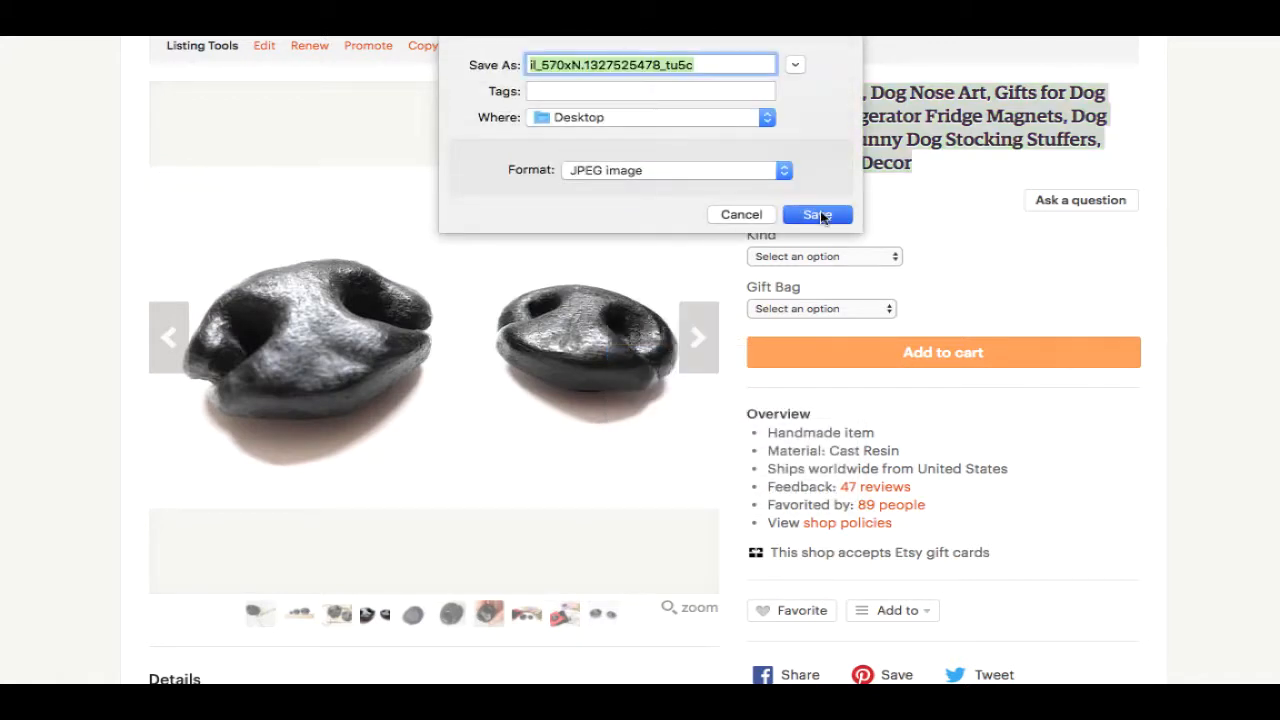
{"action": "left_click", "coordinate": [820, 214]}
{"action": "left_click", "coordinate": [697, 338]}
{"action": "left_click", "coordinate": [697, 338]}
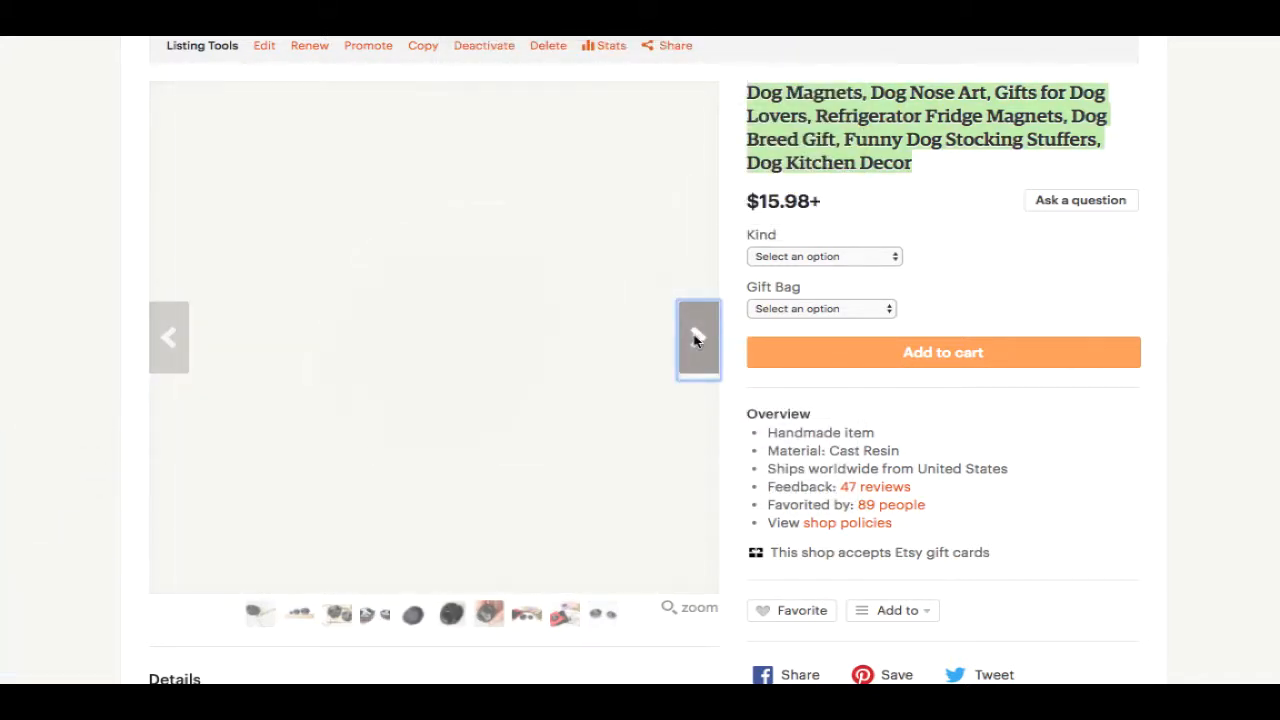
{"action": "left_click", "coordinate": [697, 338]}
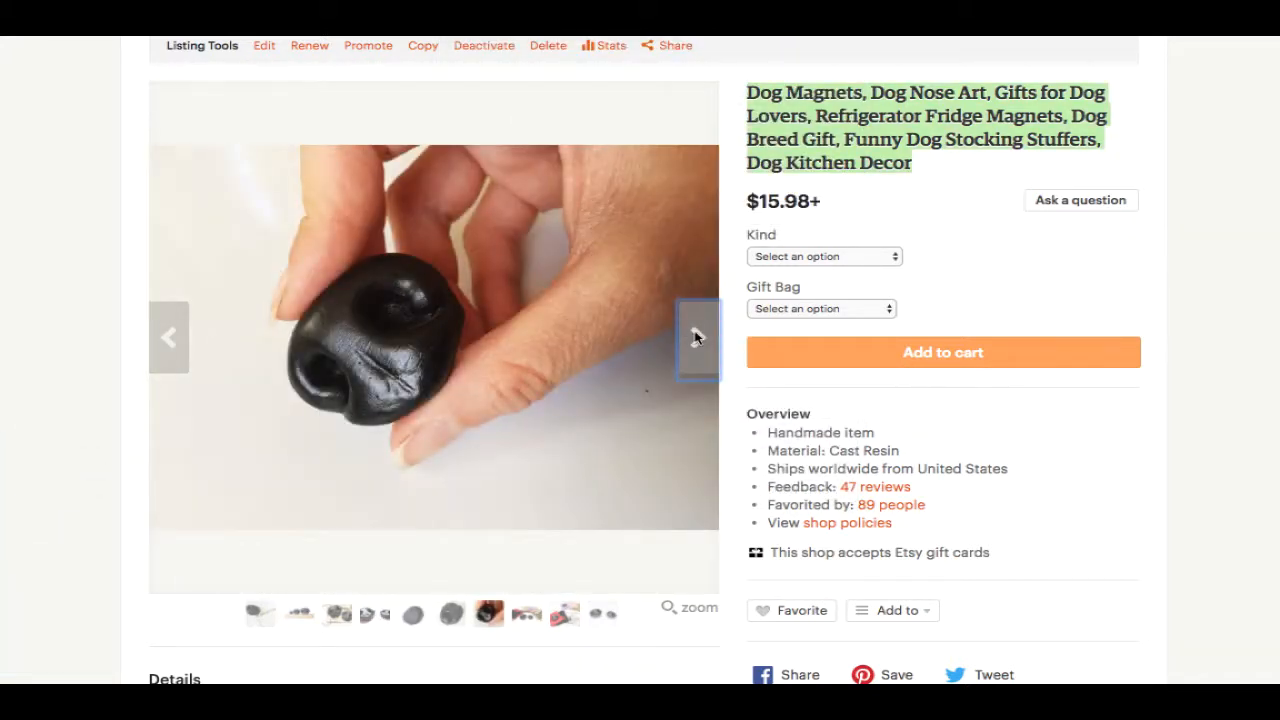
{"action": "left_click", "coordinate": [697, 338]}
{"action": "left_click", "coordinate": [697, 338]}
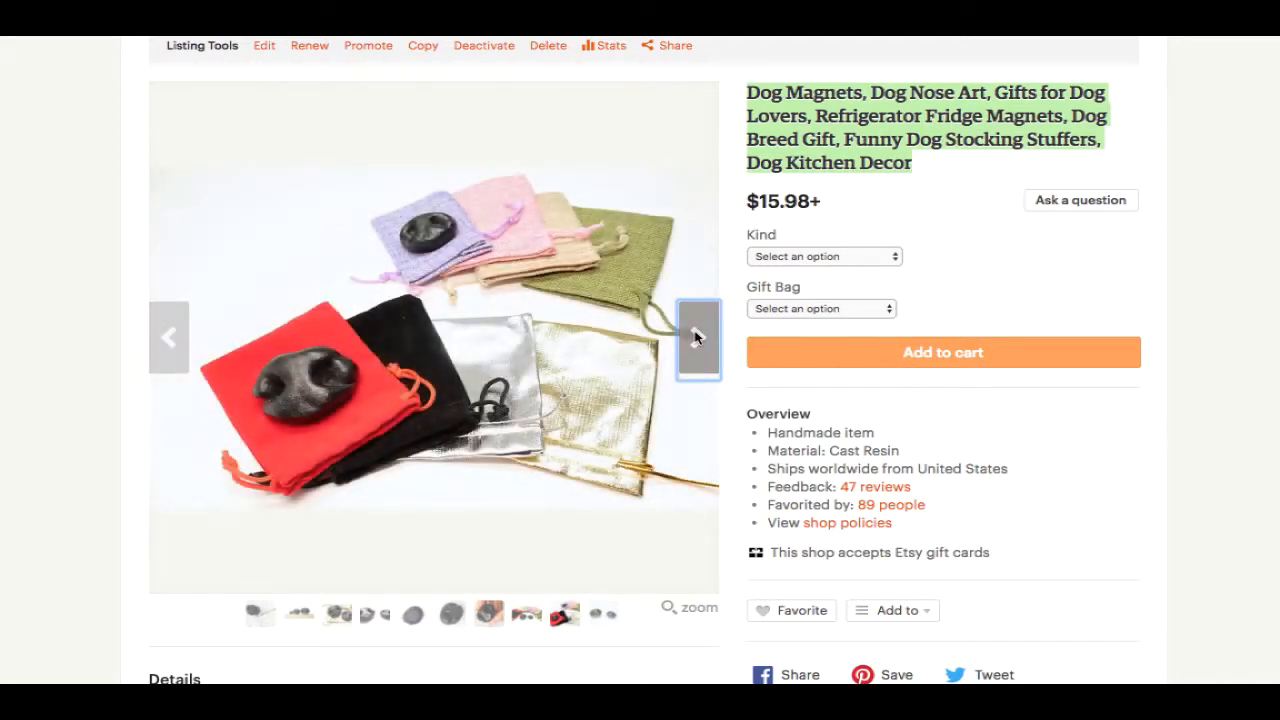
- Copy the listing's title
{"action": "scroll", "coordinate": [880, 120], "scroll_direction": "down", "scroll_amount": 1}
{"action": "right_click", "coordinate": [886, 50]}
{"action": "left_click", "coordinate": [920, 91]}
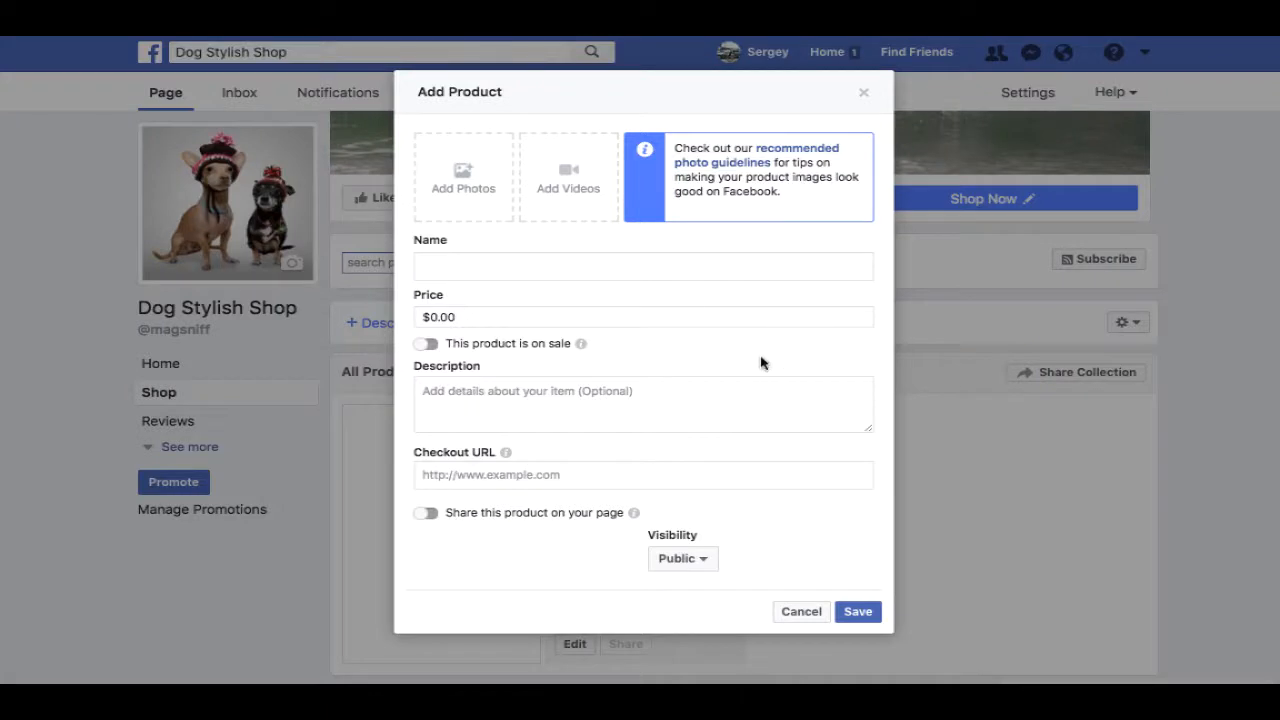
- Paste the Etsy title as the product name and trim it to 'Dog Nose Fridge Magnets'
{"action": "left_click", "coordinate": [496, 267]}
{"action": "right_click", "coordinate": [496, 267]}
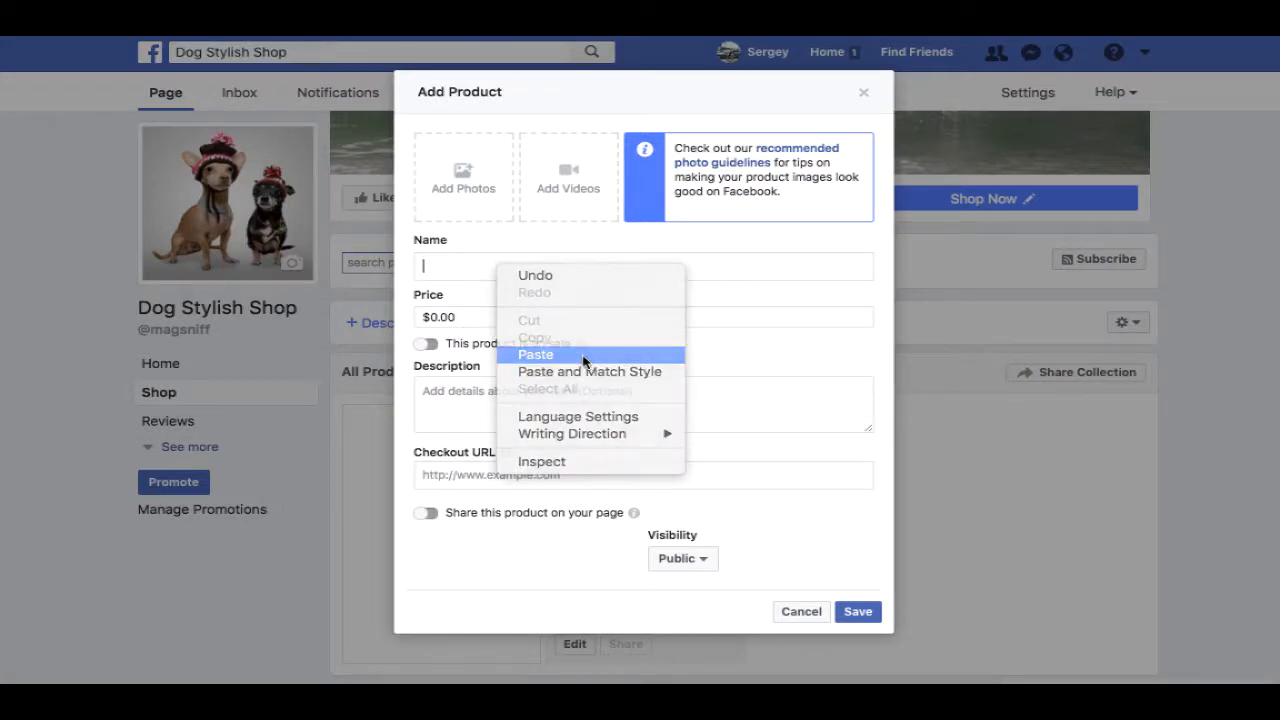
{"action": "left_click", "coordinate": [580, 354]}
{"action": "left_click_drag", "start_coordinate": [620, 263], "coordinate": [418, 264]}
{"action": "left_click", "coordinate": [526, 265]}
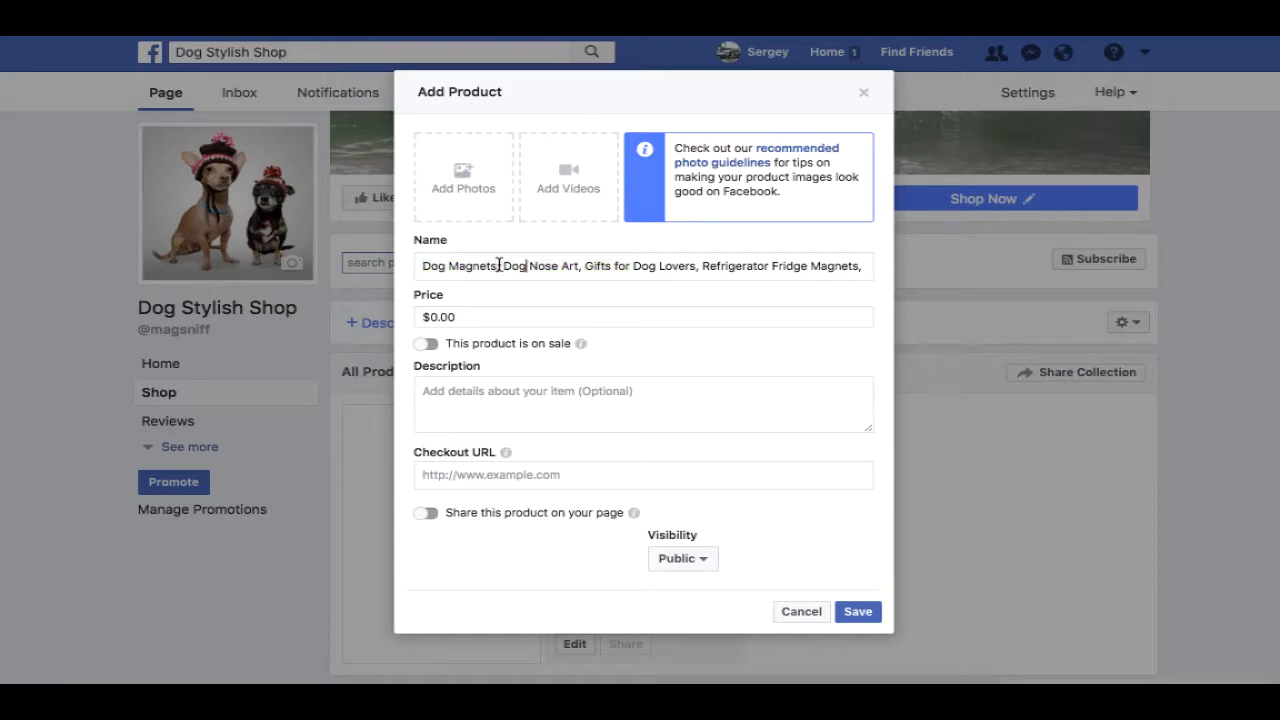
{"action": "left_click_drag", "start_coordinate": [503, 266], "coordinate": [689, 268]}
{"action": "key", "text": "BackSpace"}
{"action": "key", "text": "BackSpace"}
{"action": "key", "text": "End"}
{"action": "key", "text": "BackSpace"}
{"action": "key", "text": "BackSpace"}
{"action": "key", "text": "BackSpace"}
{"action": "key", "text": "BackSpace"}
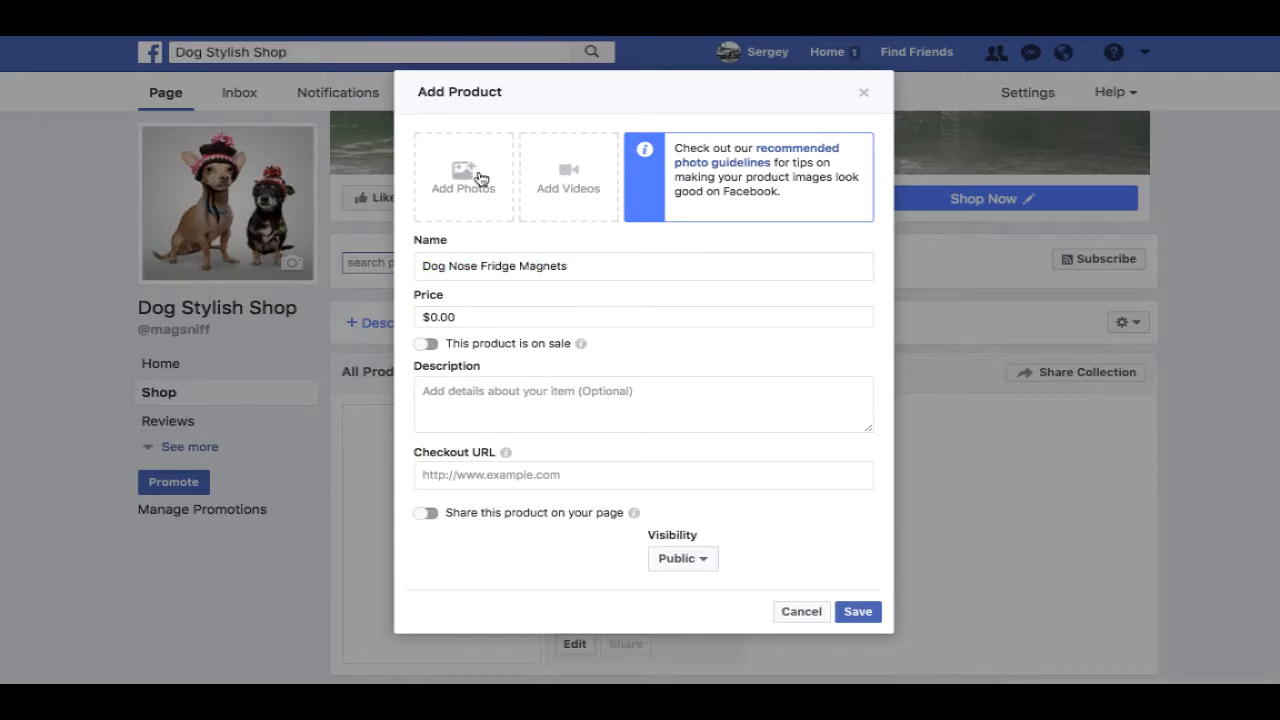
{"action": "left_click", "coordinate": [480, 177]}
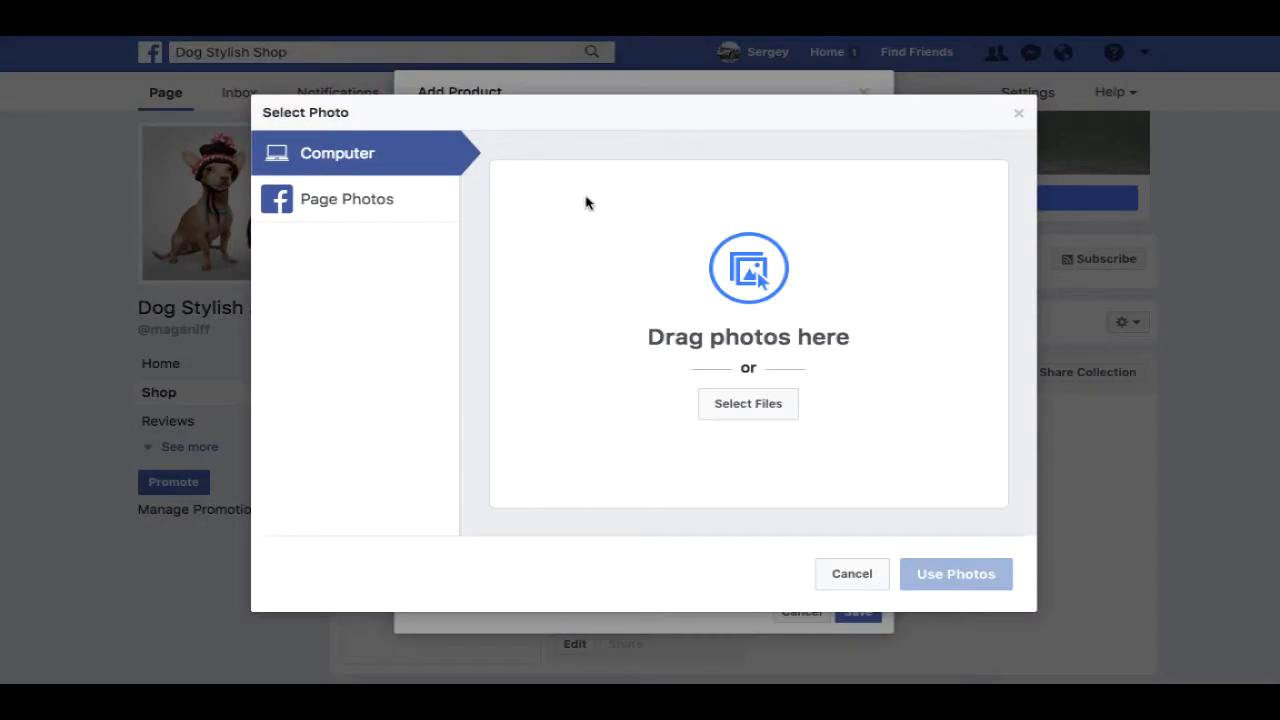
- Upload the six saved Desktop images, uncheck the collar photo, and use the five magnet photos
{"action": "left_click", "coordinate": [788, 406]}
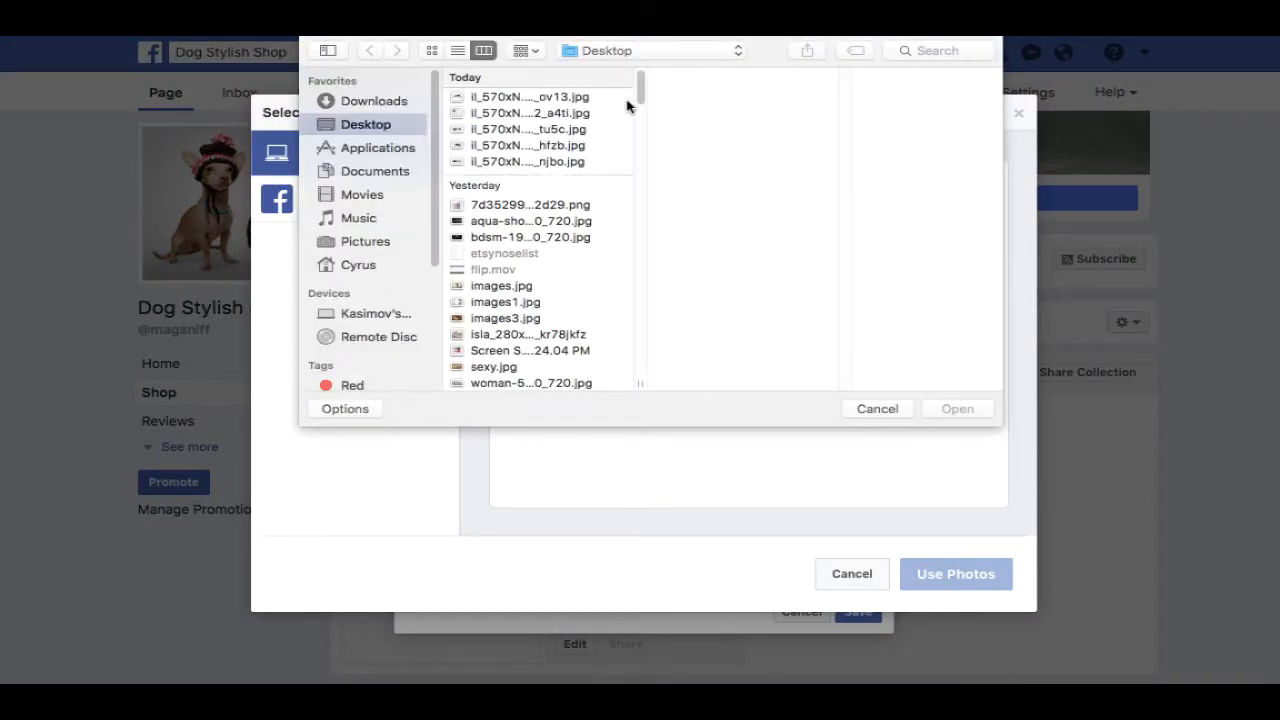
{"action": "left_click", "coordinate": [527, 196]}
{"action": "left_click", "coordinate": [524, 98], "text": "shift"}
{"action": "left_click", "coordinate": [957, 408]}
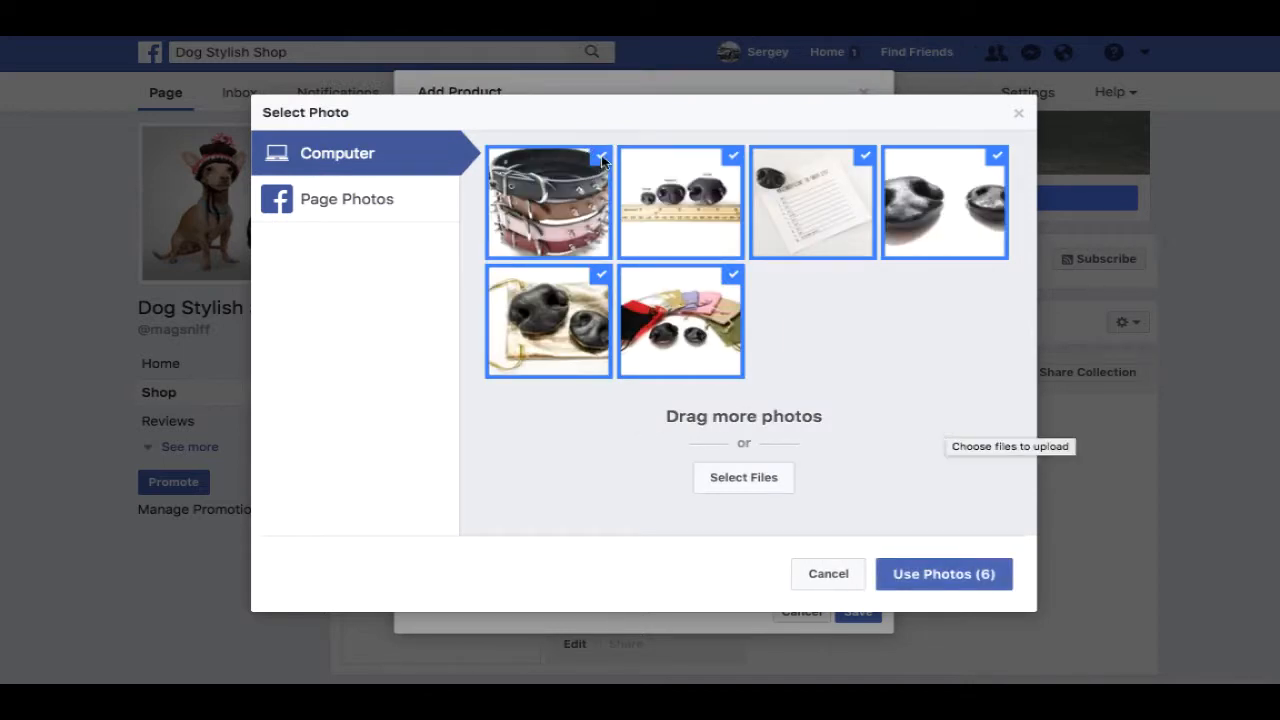
{"action": "left_click", "coordinate": [603, 158]}
{"action": "left_click", "coordinate": [629, 156]}
{"action": "left_click", "coordinate": [735, 156]}
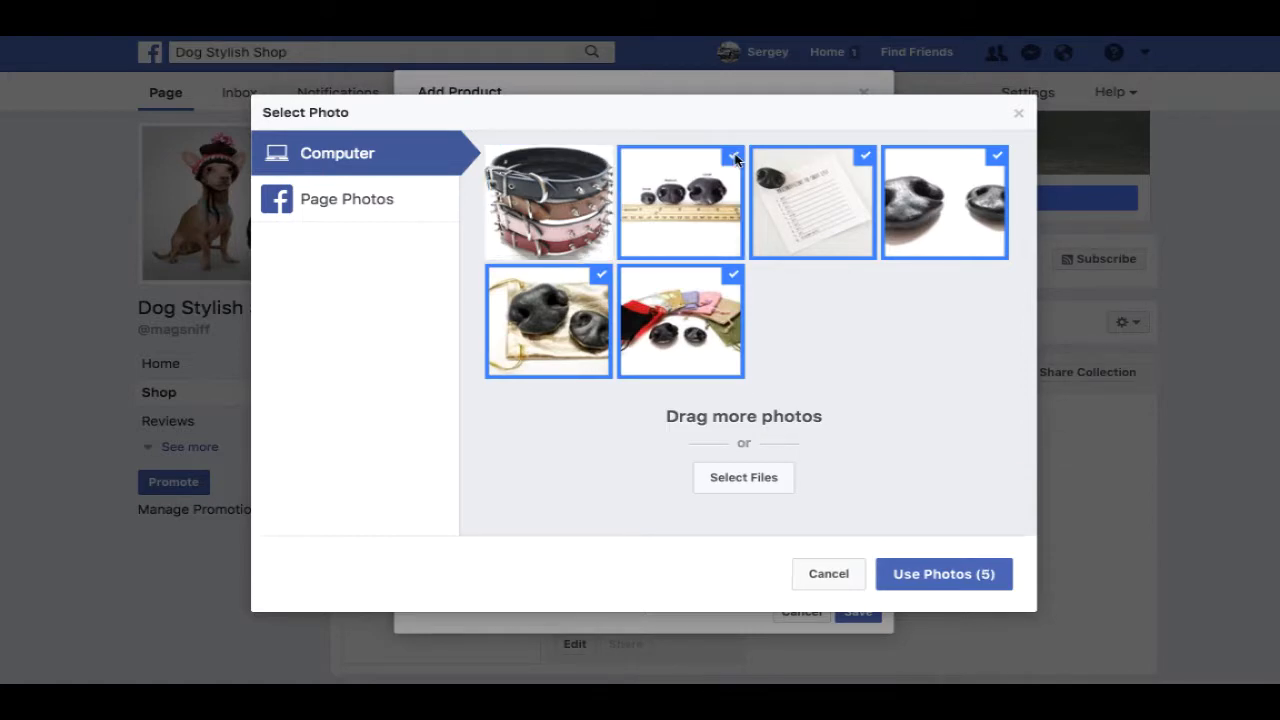
{"action": "left_click", "coordinate": [940, 576]}
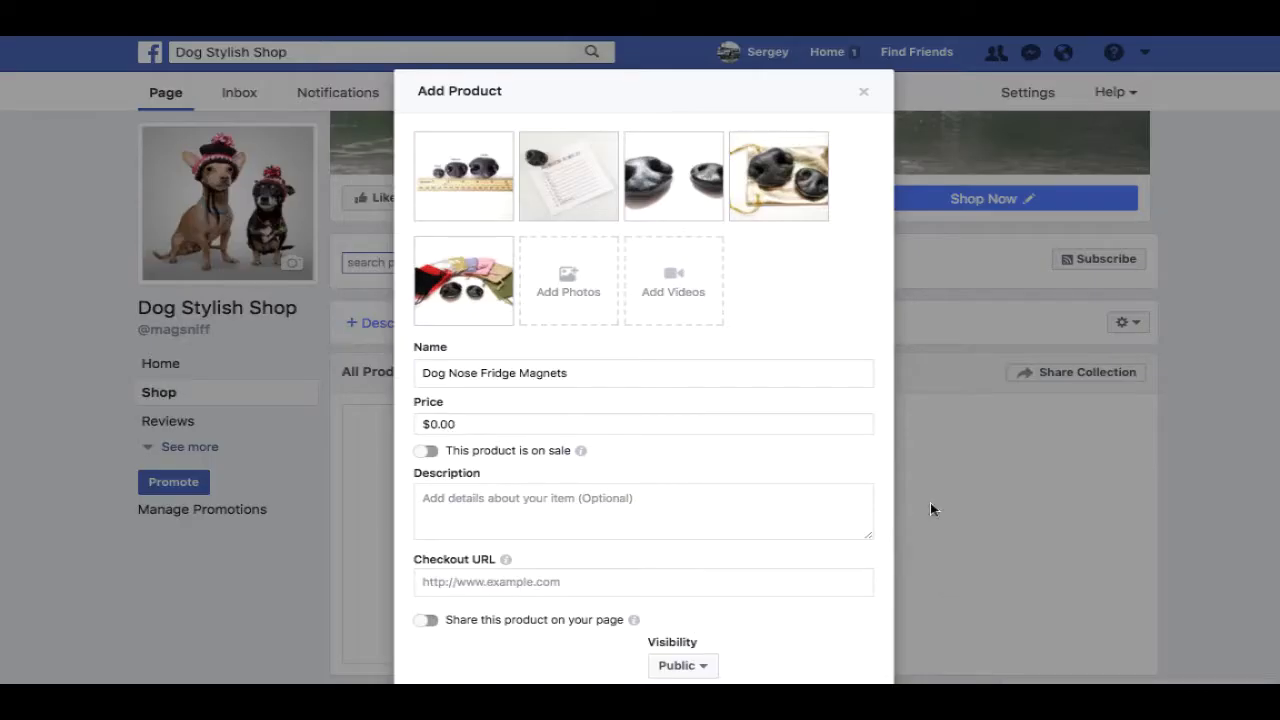
{"action": "mouse_move", "coordinate": [597, 205]}
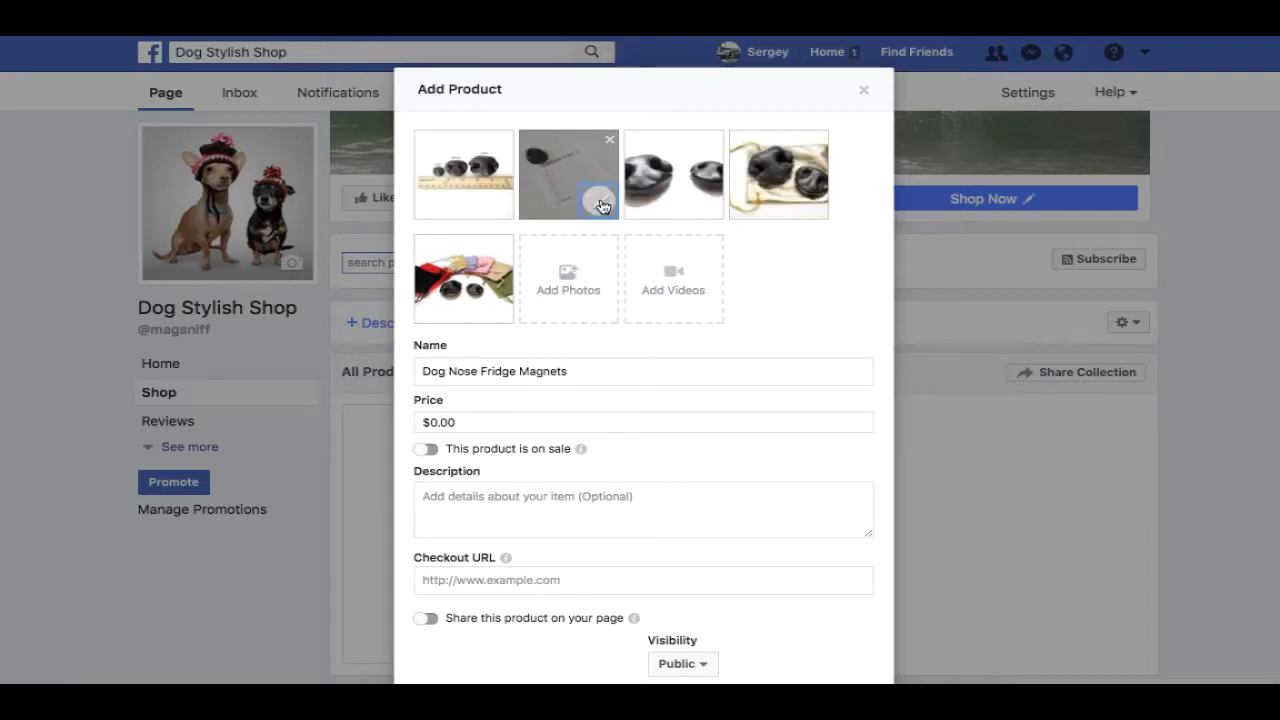
- Compare Vintage, Spring, Summer, Winter, Snow and Original filters on the magnet-on-list photo, settling on Fall
{"action": "left_click", "coordinate": [599, 203]}
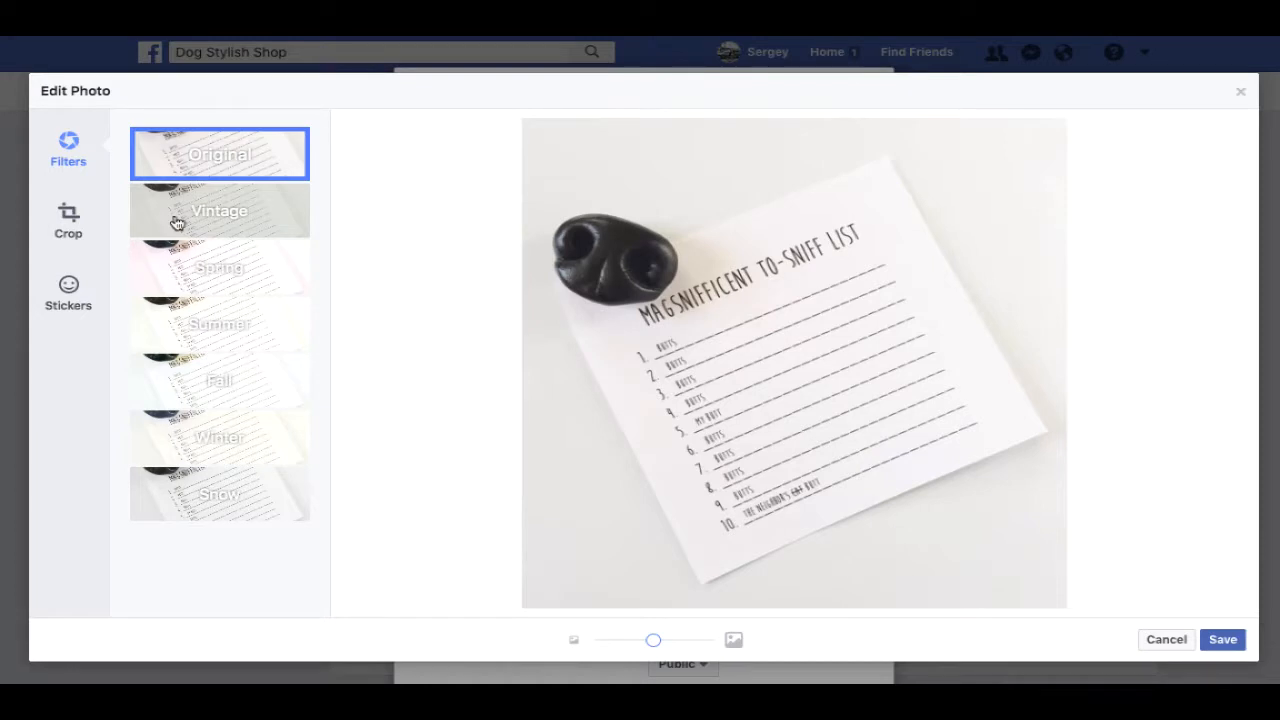
{"action": "left_click", "coordinate": [178, 222]}
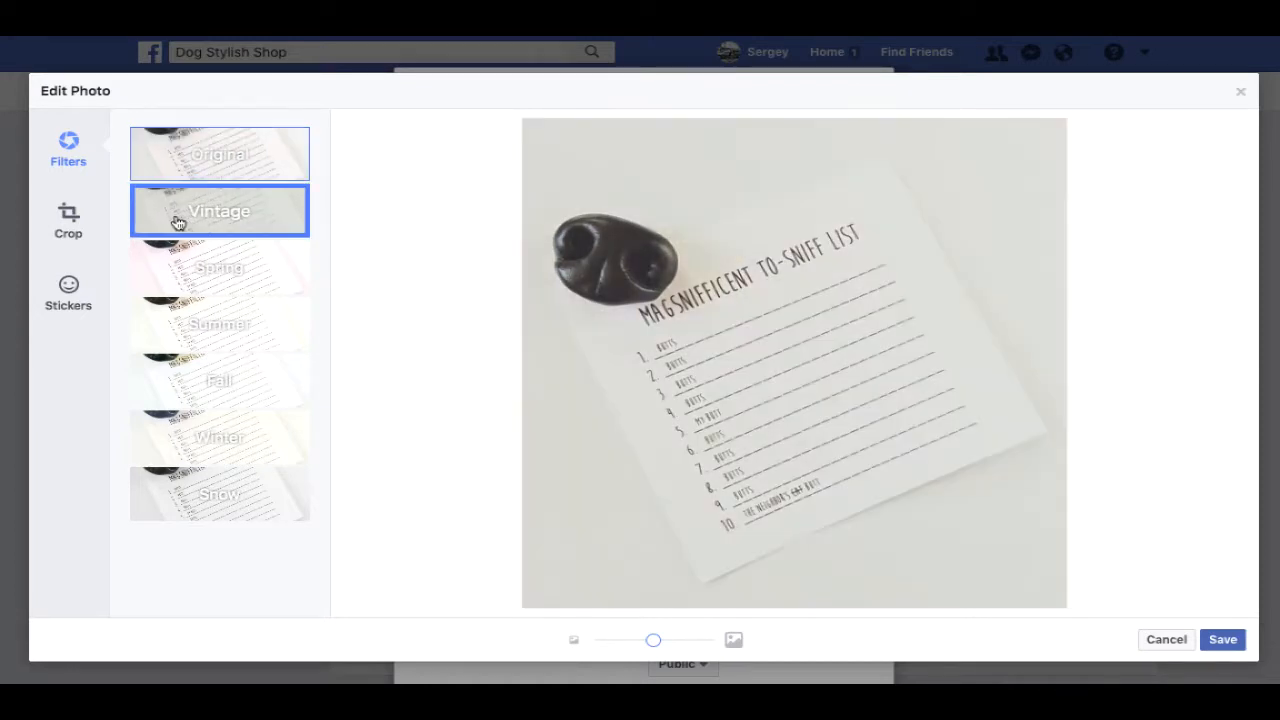
{"action": "left_click", "coordinate": [186, 285]}
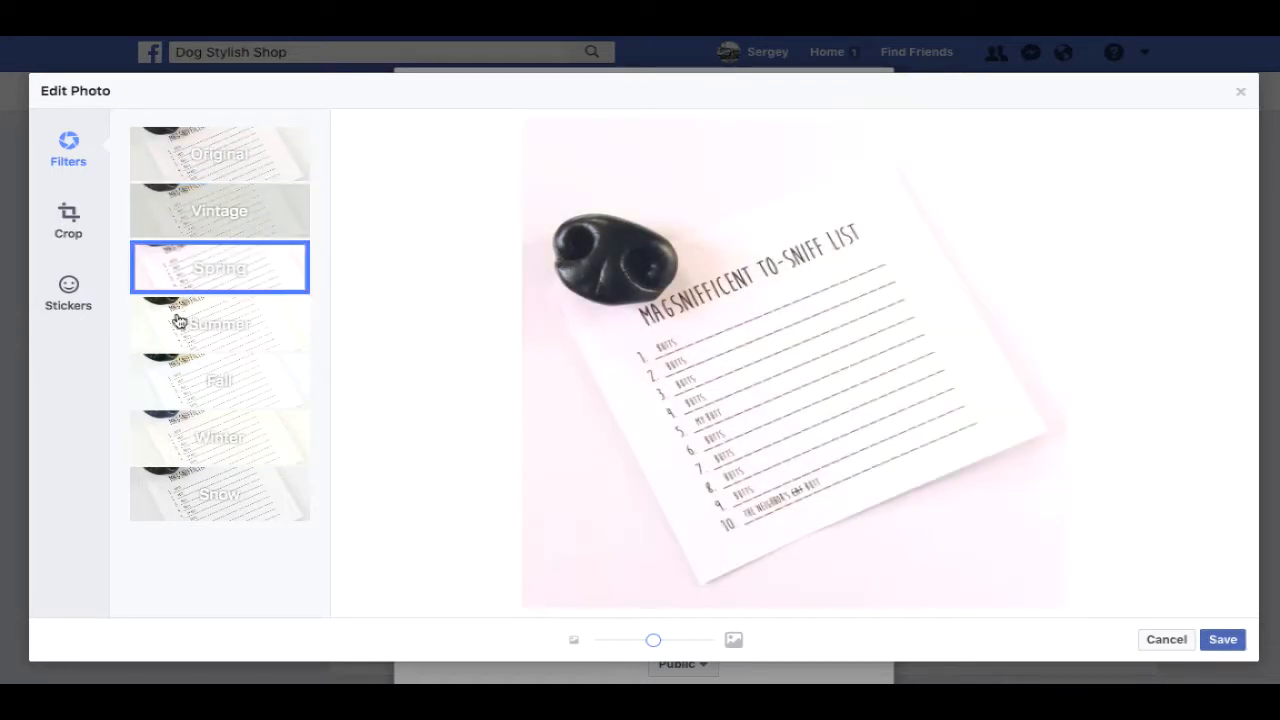
{"action": "left_click", "coordinate": [183, 322]}
{"action": "left_click", "coordinate": [167, 375]}
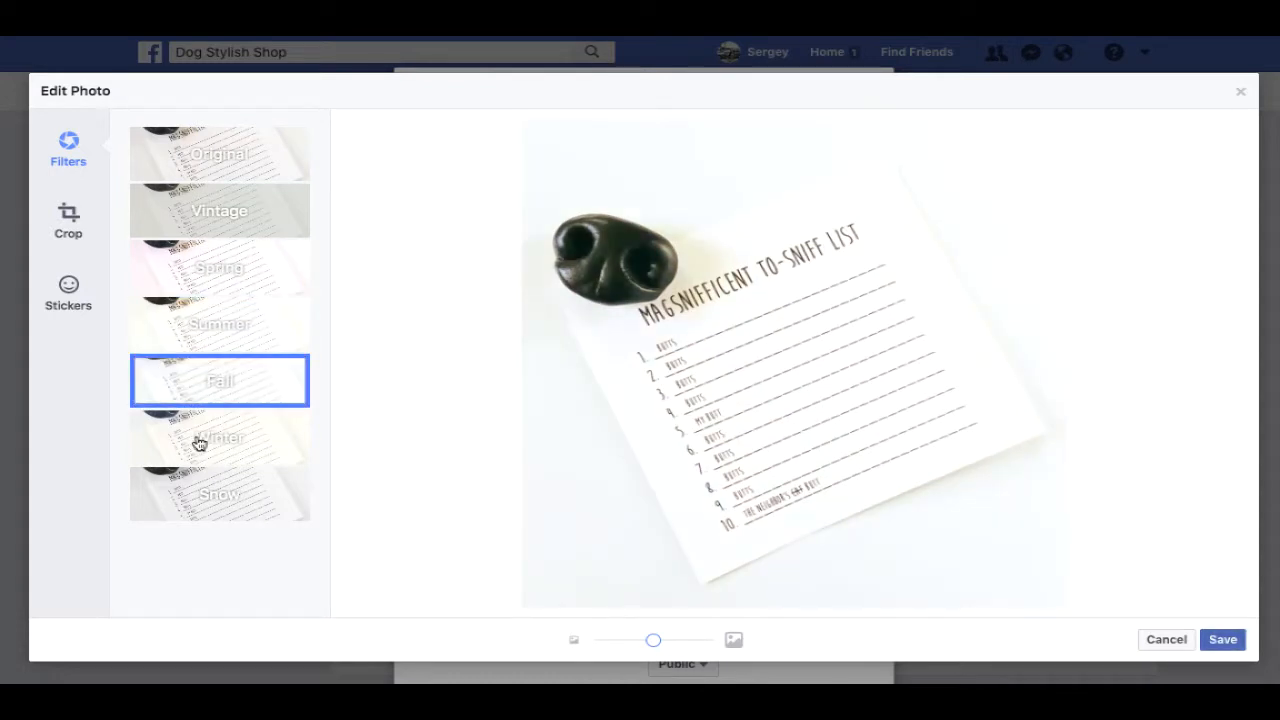
{"action": "left_click", "coordinate": [199, 440]}
{"action": "left_click", "coordinate": [200, 514]}
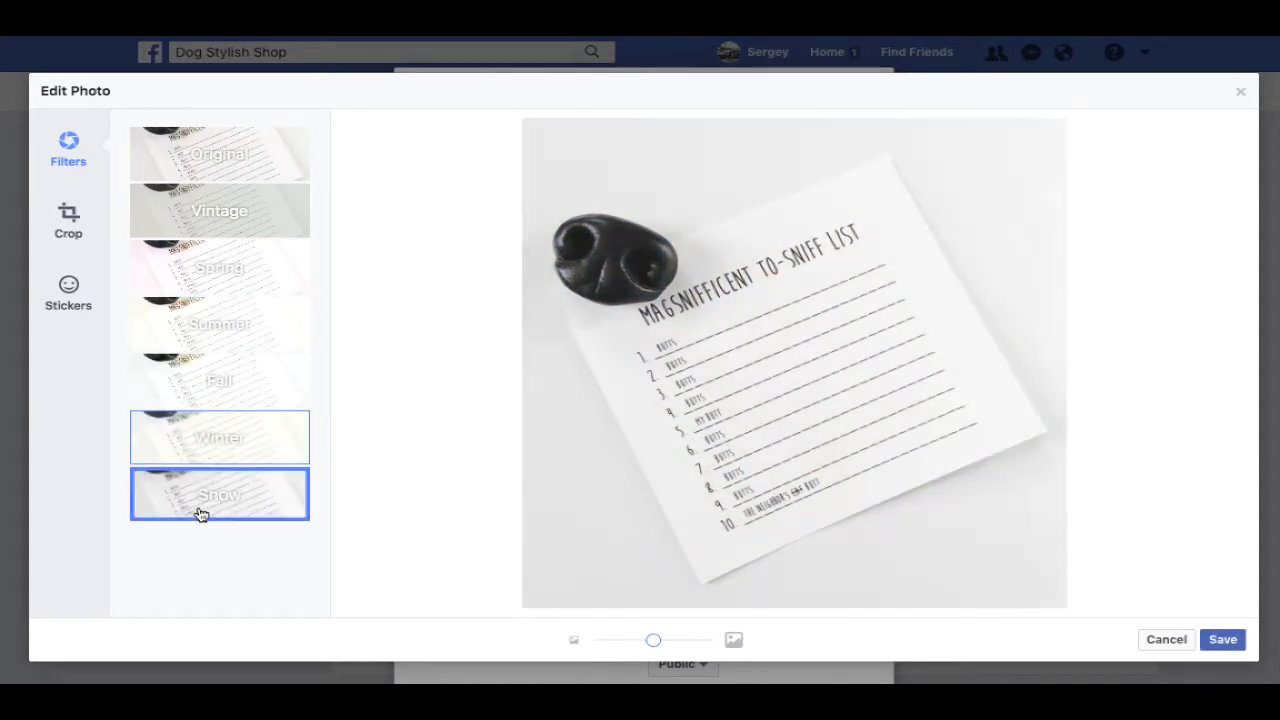
{"action": "left_click", "coordinate": [201, 397]}
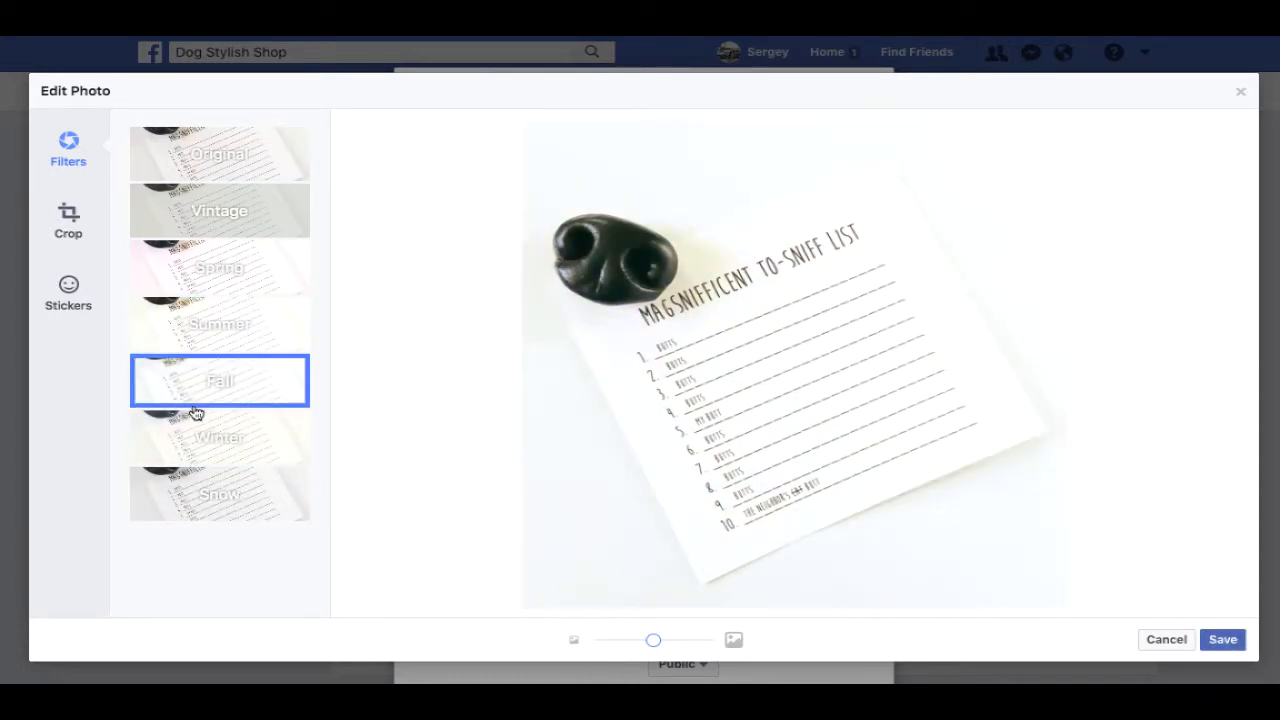
{"action": "left_click", "coordinate": [216, 177]}
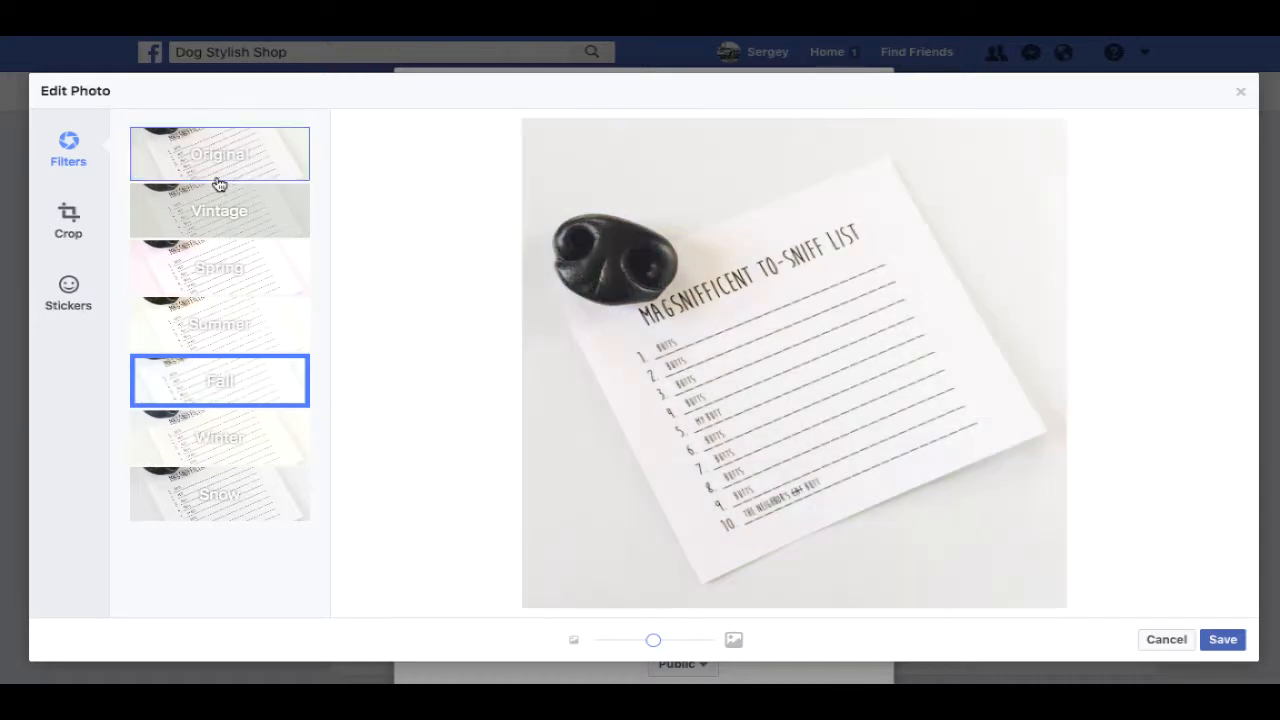
{"action": "left_click", "coordinate": [207, 384]}
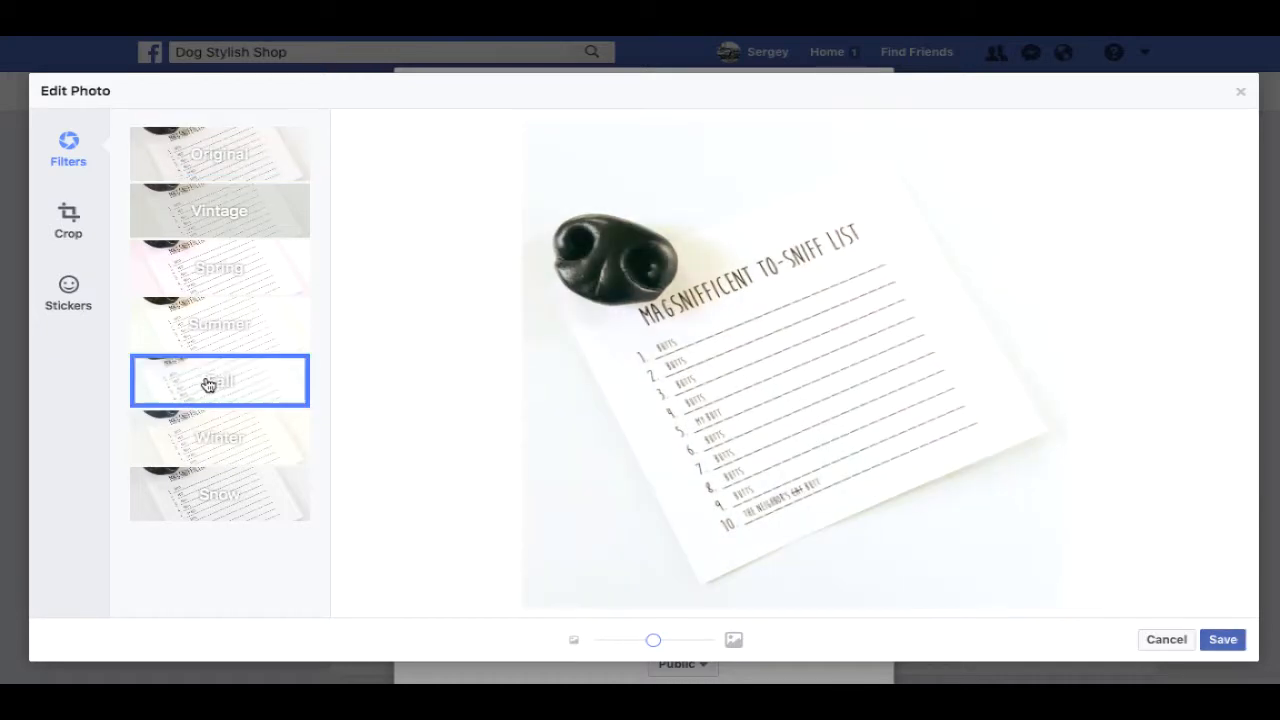
{"action": "left_click", "coordinate": [70, 217]}
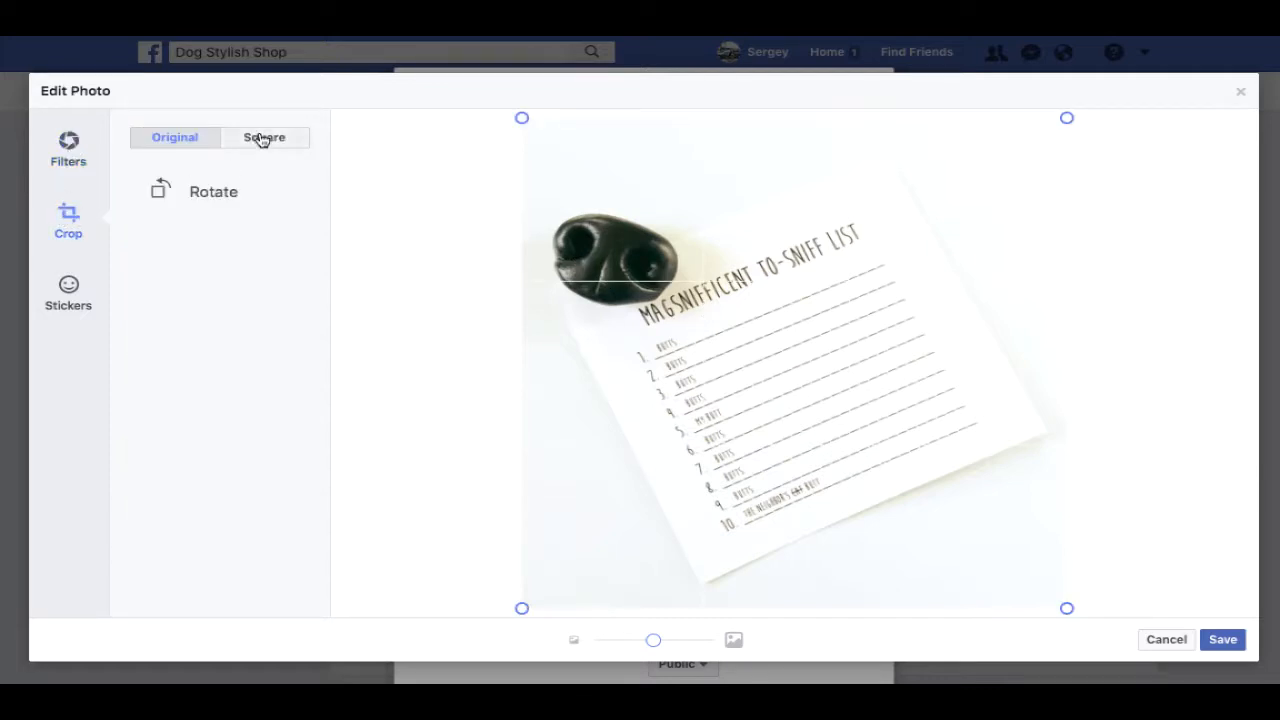
- Place an In Love penguin sticker, remove it, and save the Fall-filtered photo
{"action": "left_click", "coordinate": [68, 290]}
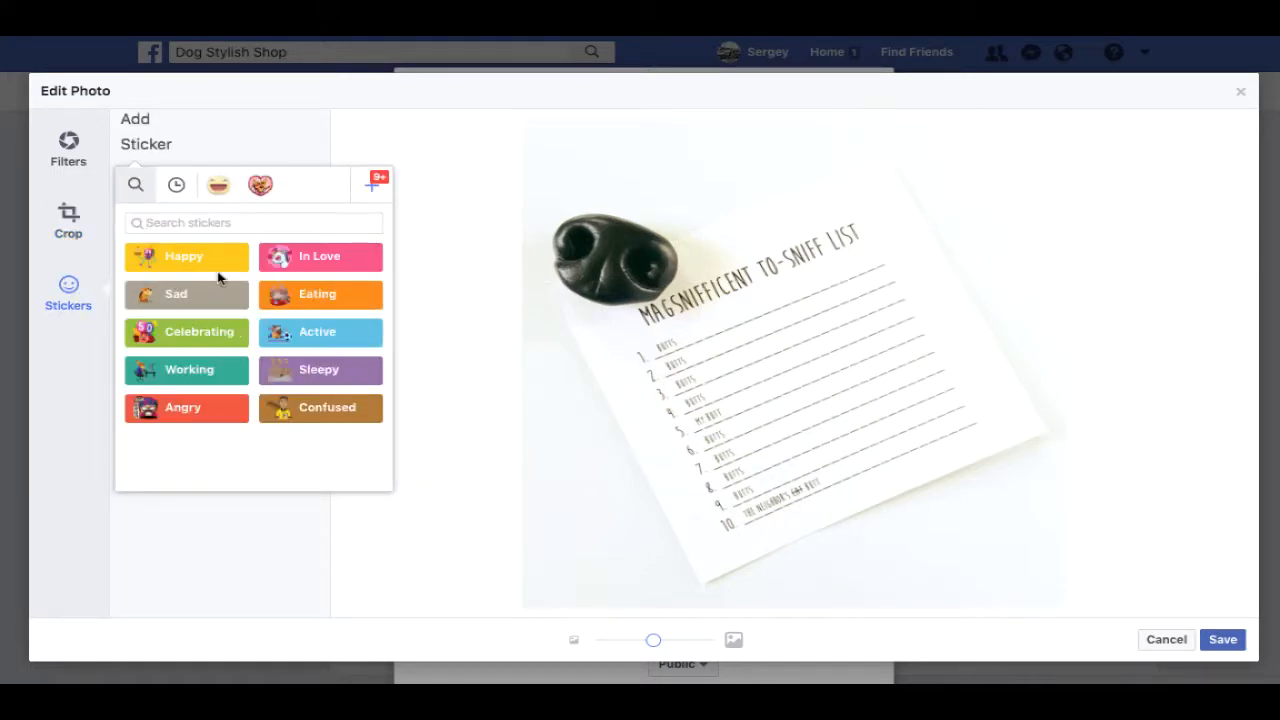
{"action": "left_click", "coordinate": [317, 267]}
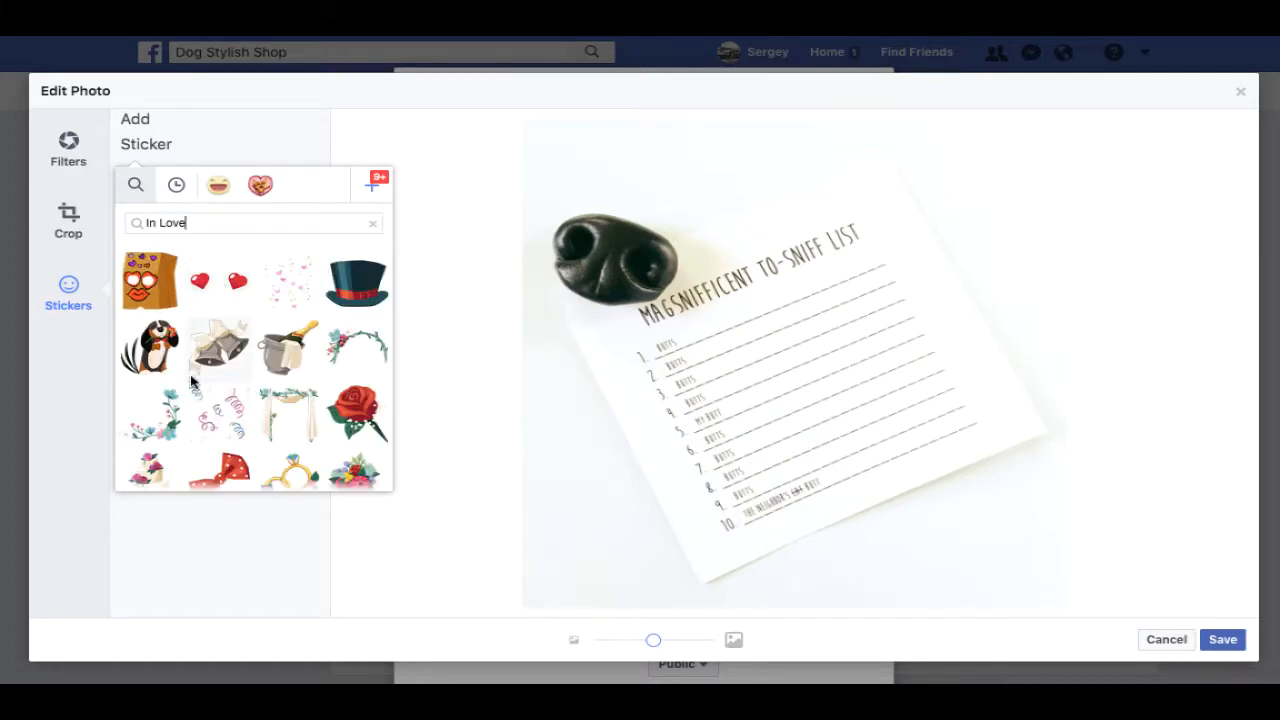
{"action": "left_click", "coordinate": [151, 363]}
{"action": "left_click_drag", "start_coordinate": [635, 289], "coordinate": [990, 546]}
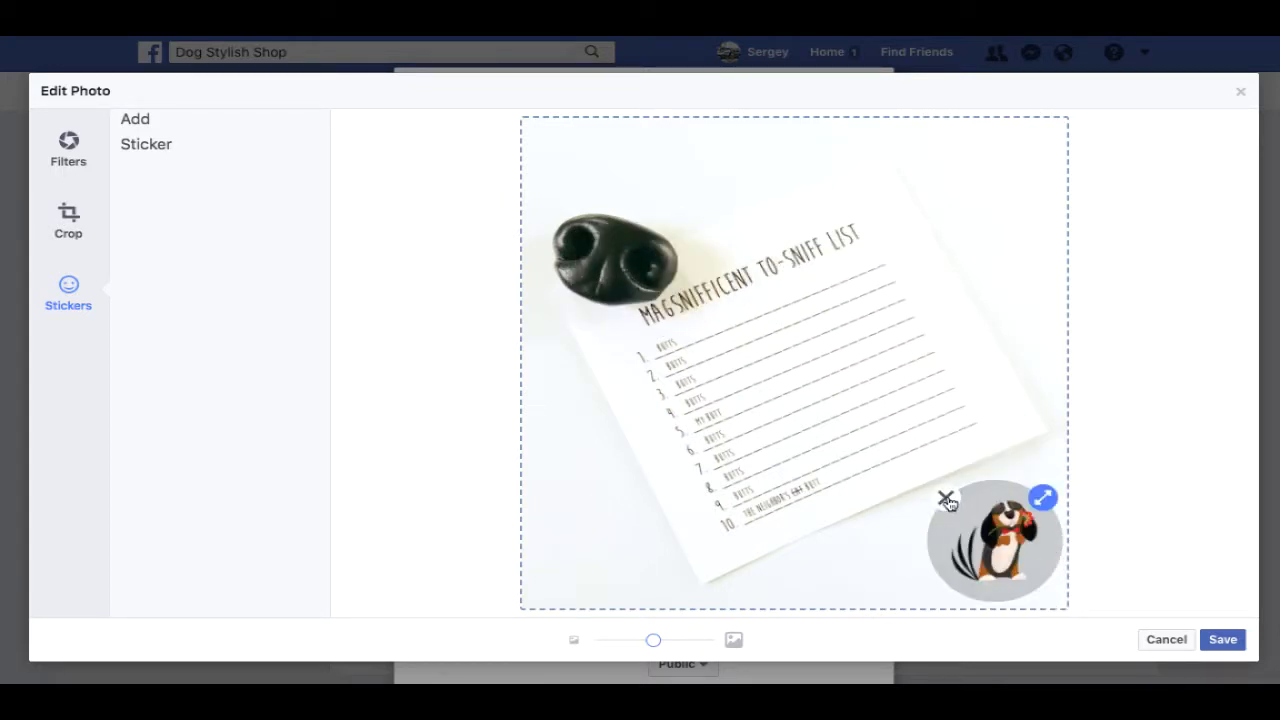
{"action": "left_click", "coordinate": [946, 500]}
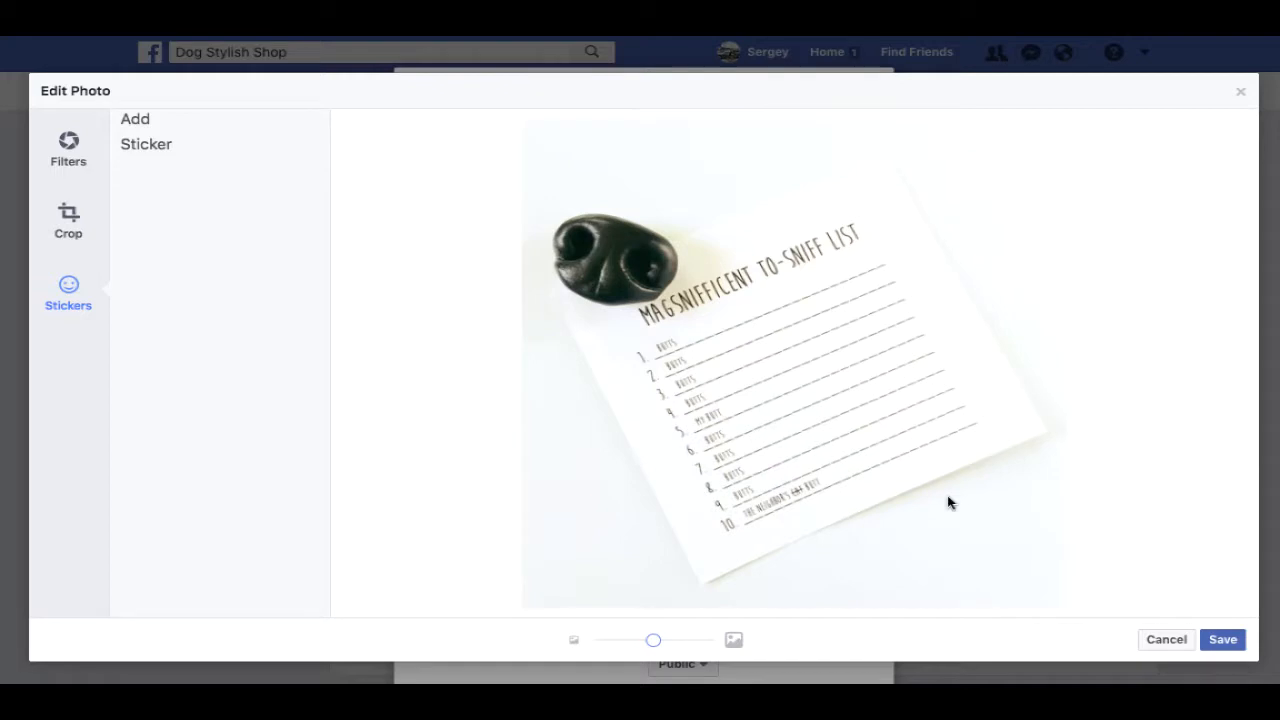
{"action": "left_click", "coordinate": [1238, 641]}
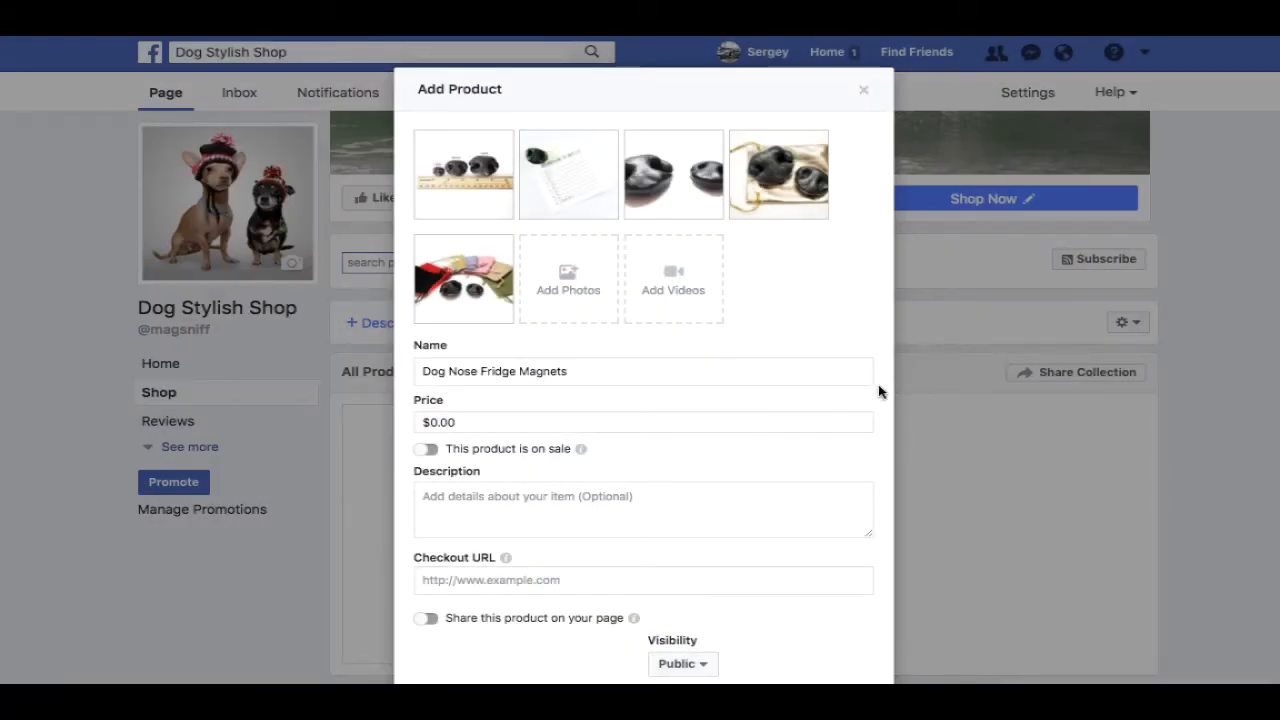
{"action": "double_click", "coordinate": [487, 421]}
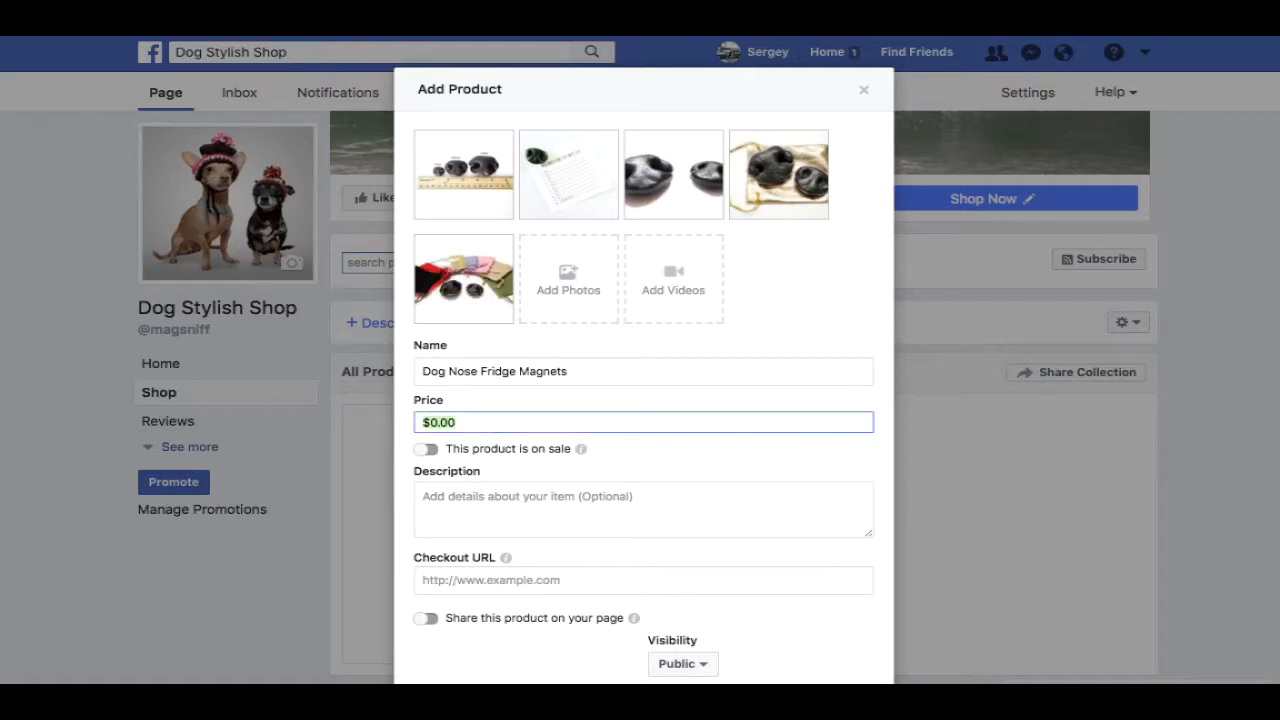
- Check the Etsy price, then set Price 21.98 and an on-sale Sale Price of 15.98
{"action": "key", "text": "ctrl+Tab"}
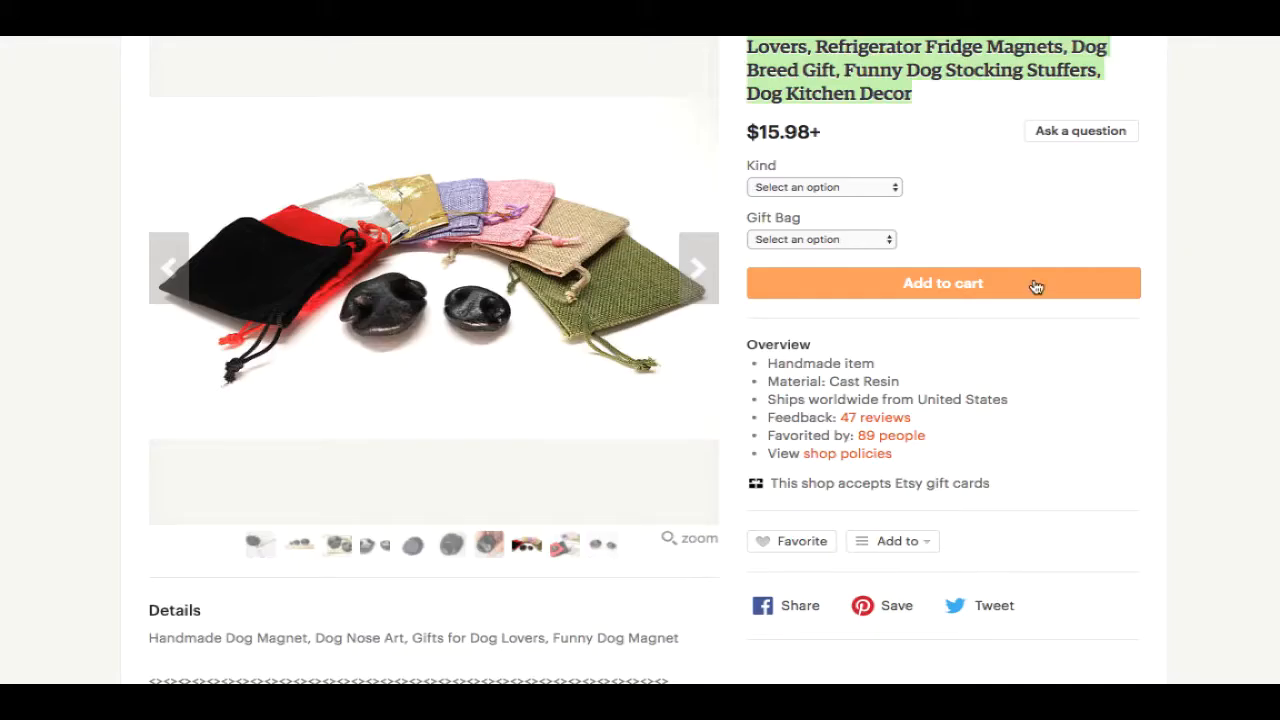
{"action": "left_click_drag", "start_coordinate": [760, 132], "coordinate": [800, 132]}
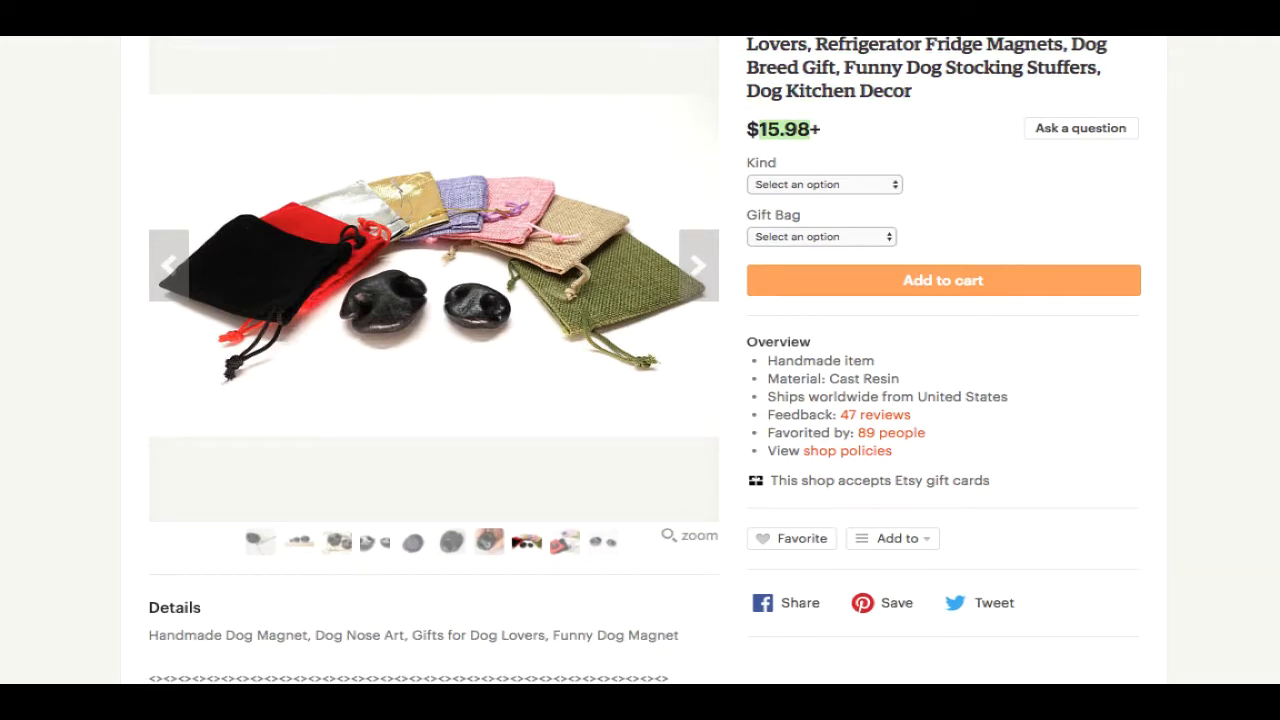
{"action": "key", "text": "ctrl+shift+Tab"}
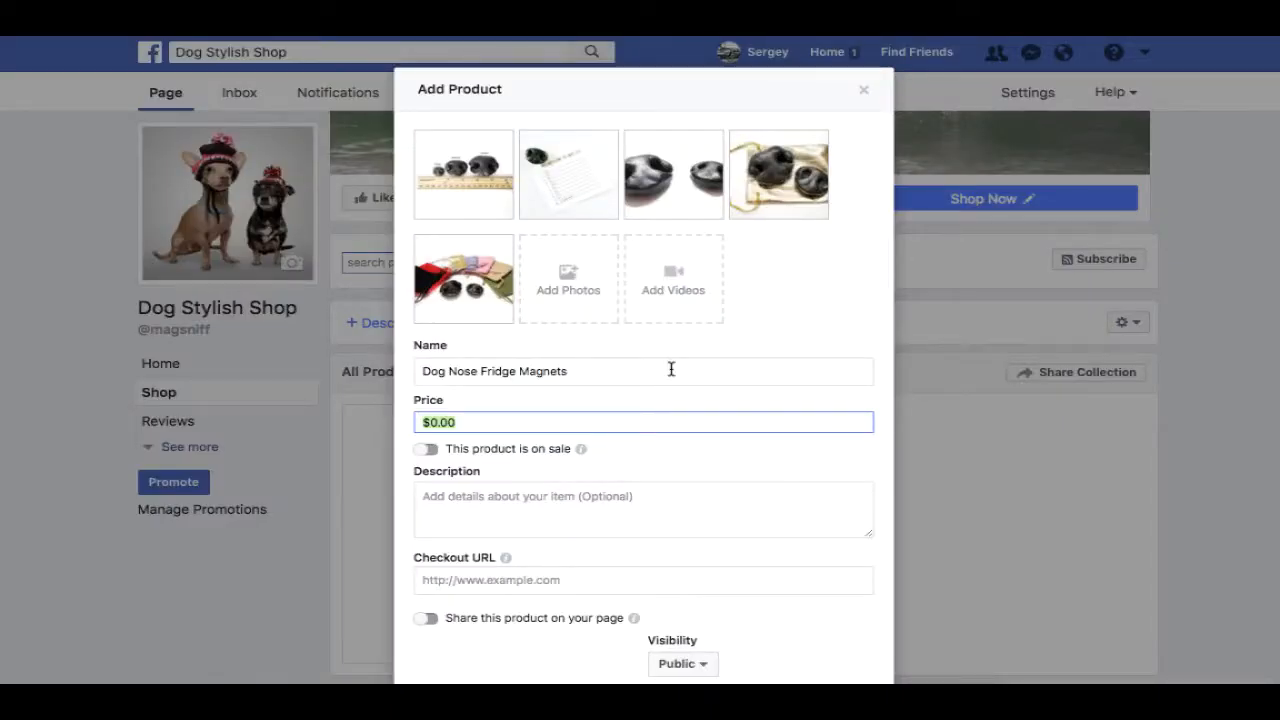
{"action": "key", "text": "ctrl+Tab"}
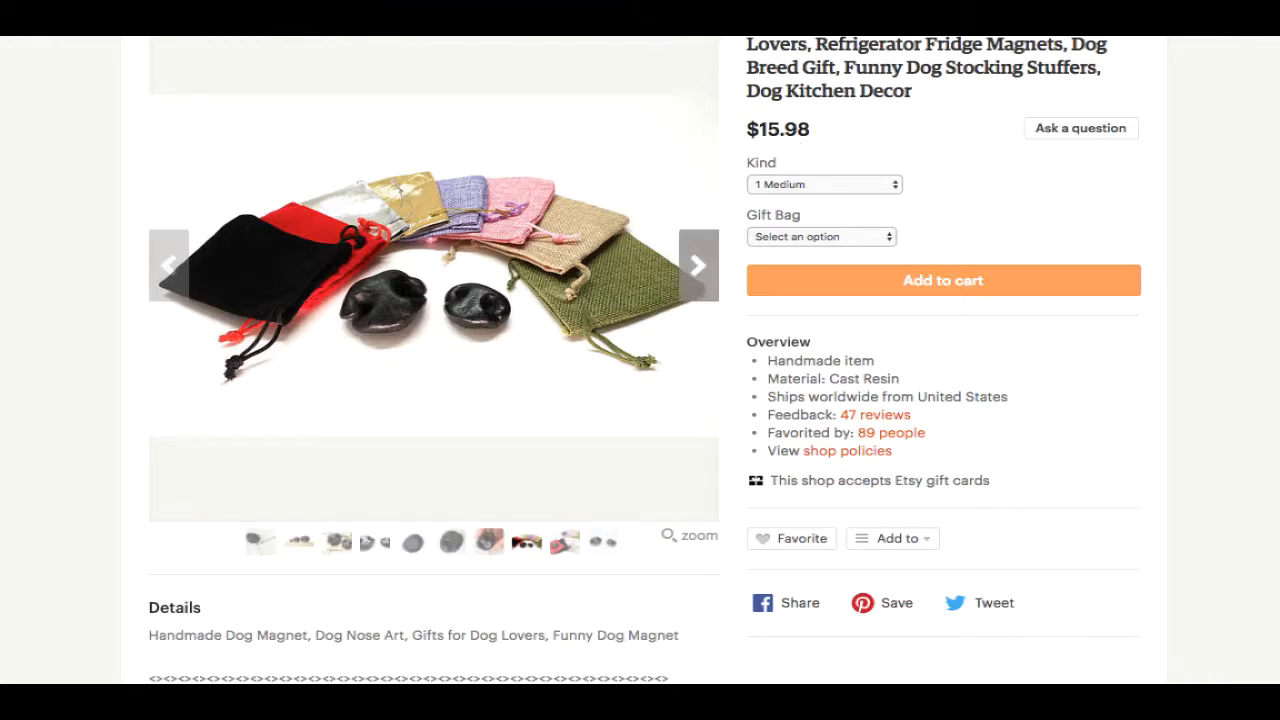
{"action": "key", "text": "ctrl+shift+Tab"}
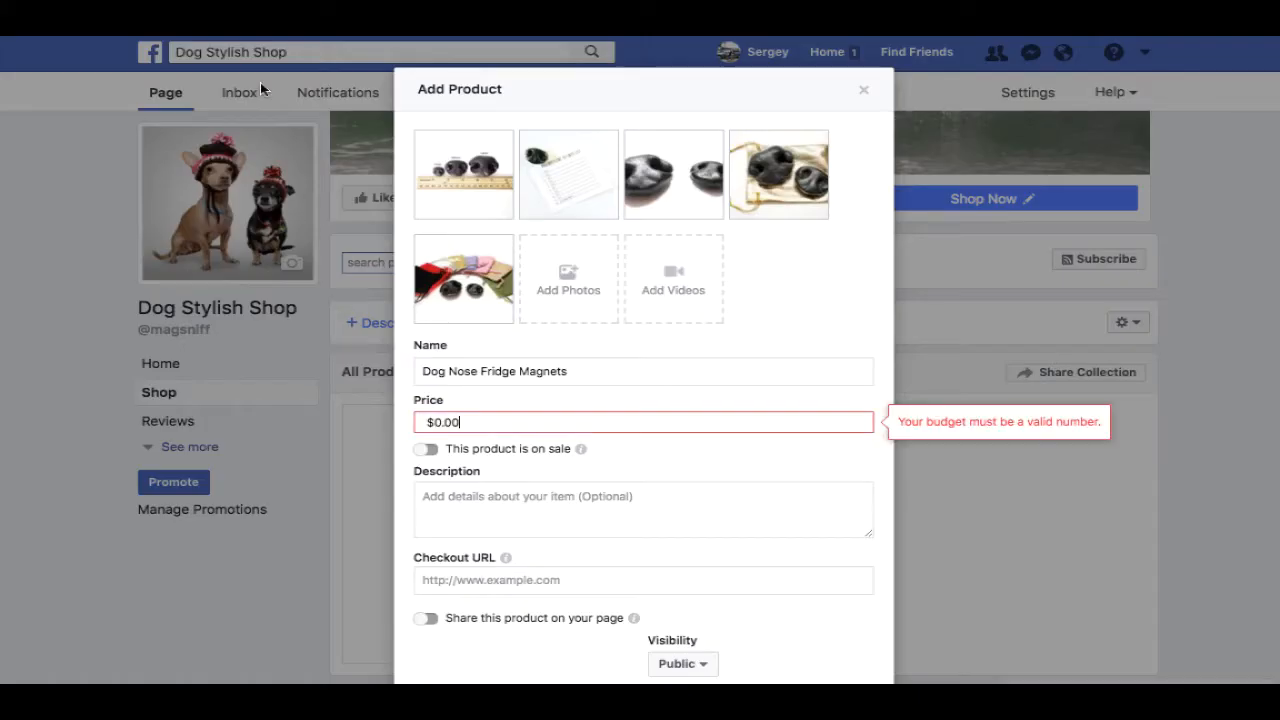
{"action": "triple_click", "coordinate": [504, 422]}
{"action": "type", "text": "2"}
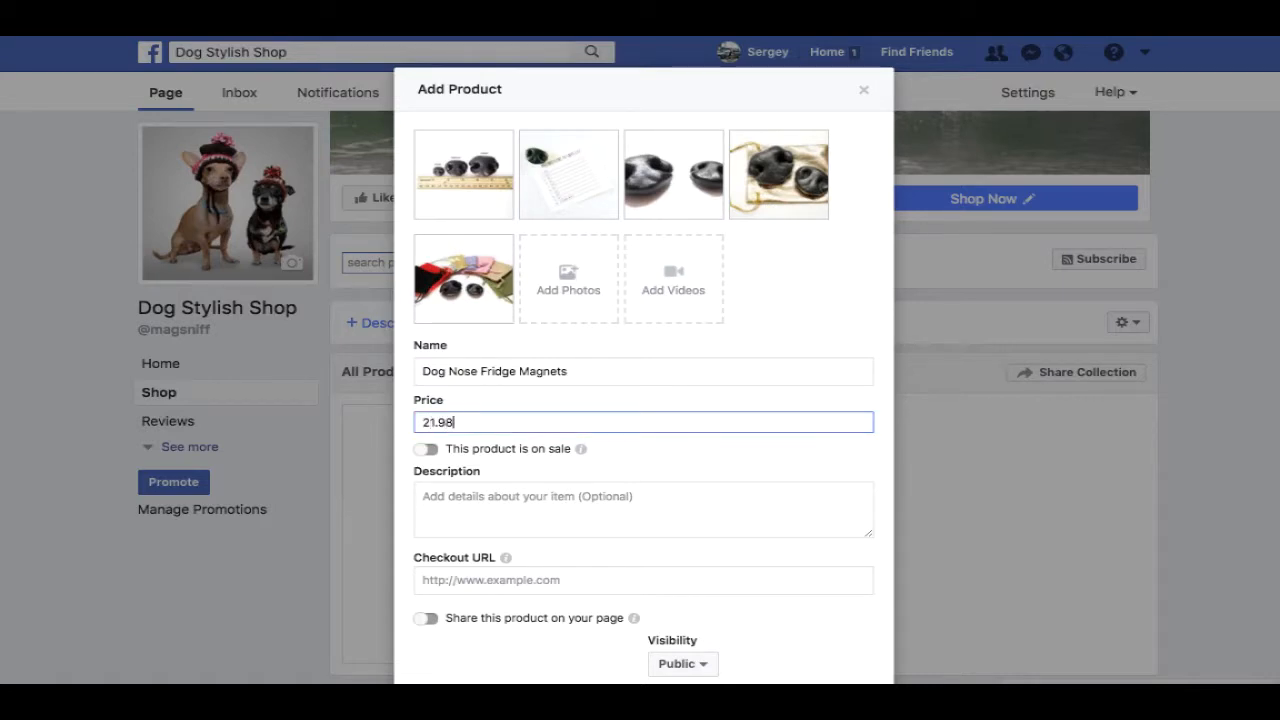
{"action": "type", "text": "1.98"}
{"action": "left_click", "coordinate": [440, 449]}
{"action": "double_click", "coordinate": [491, 471]}
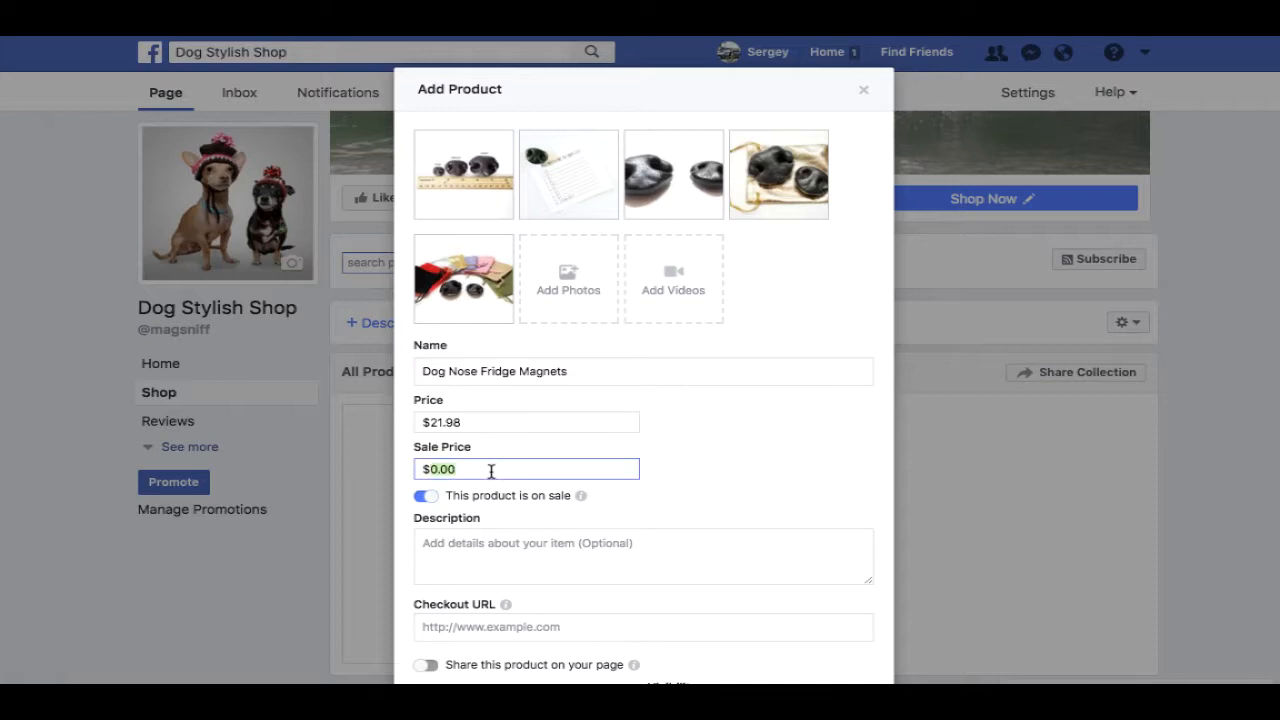
{"action": "type", "text": "15.98"}
- Expand the Etsy listing's Details and copy its full description text
{"action": "left_click", "coordinate": [569, 554]}
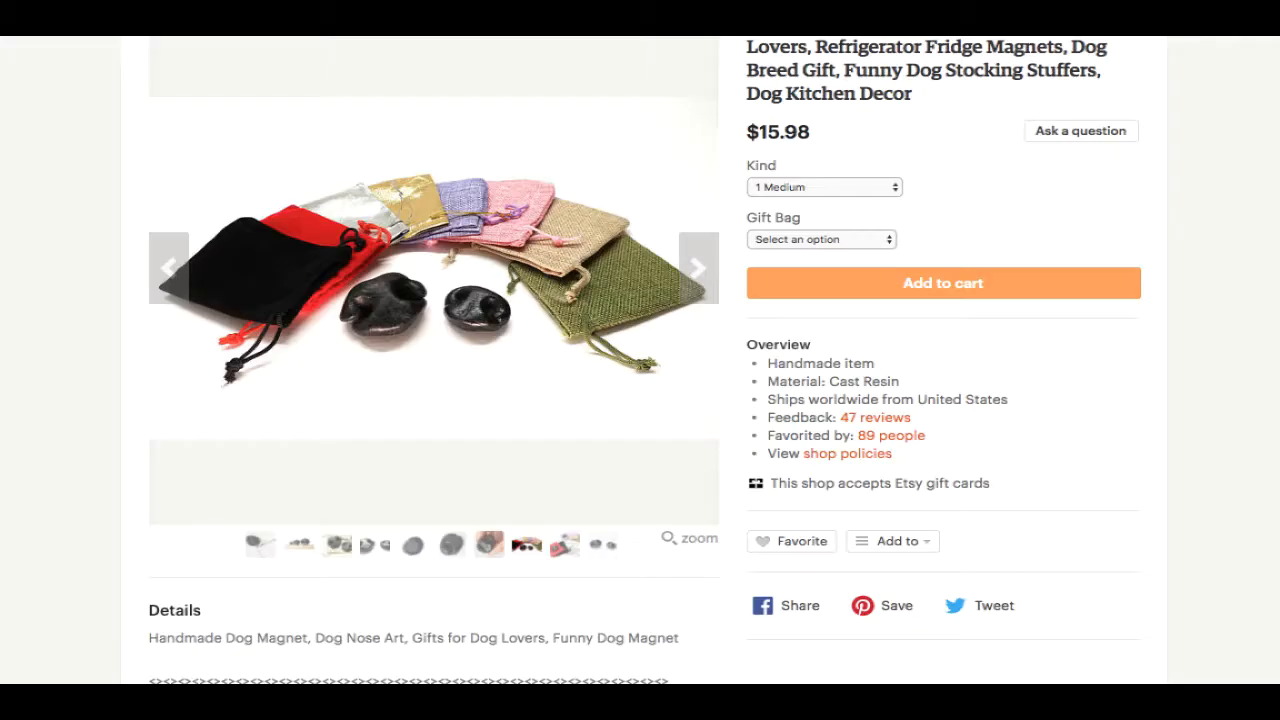
{"action": "scroll", "coordinate": [537, 266], "scroll_direction": "down", "scroll_amount": 5}
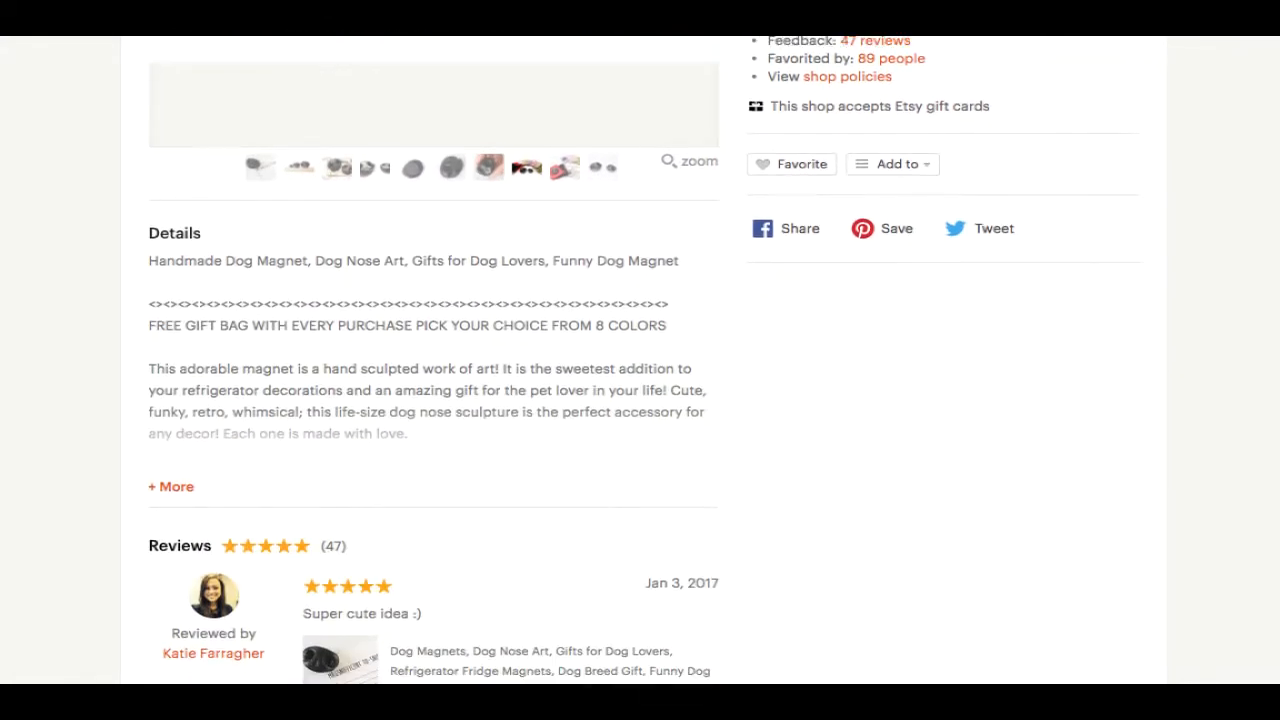
{"action": "left_click", "coordinate": [210, 428]}
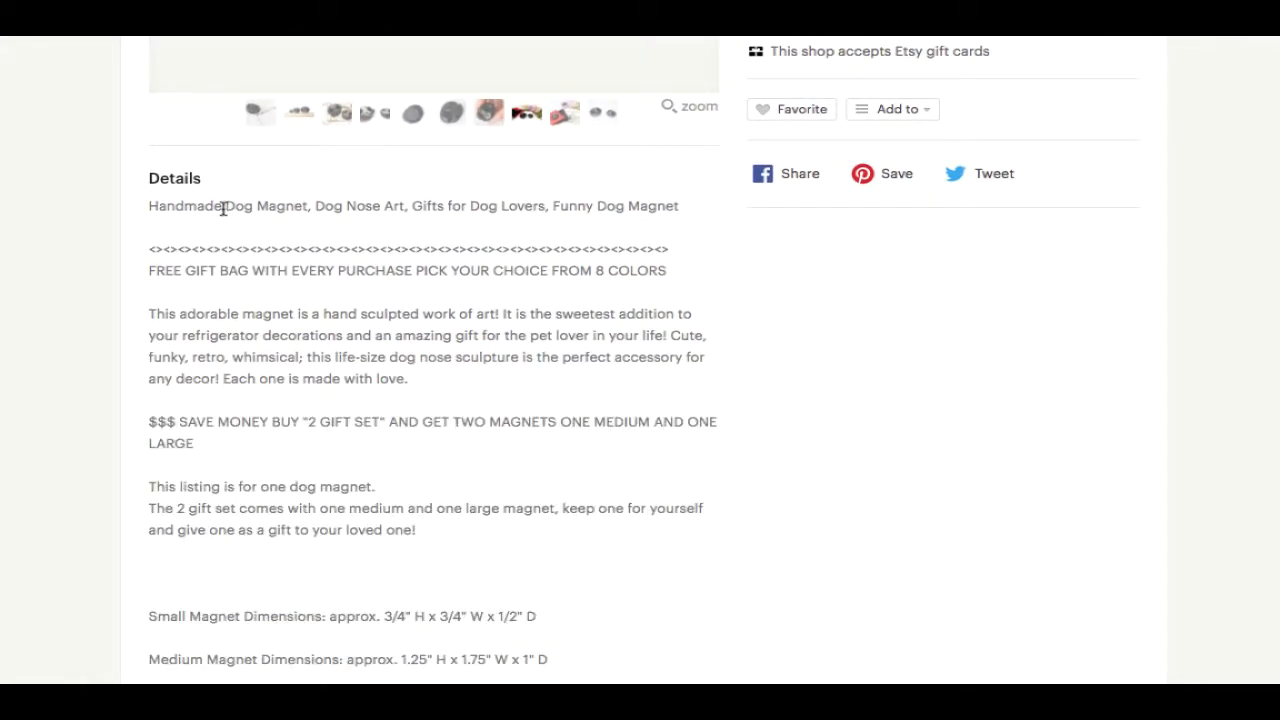
{"action": "left_click_drag", "start_coordinate": [146, 206], "coordinate": [563, 415]}
{"action": "right_click", "coordinate": [467, 400]}
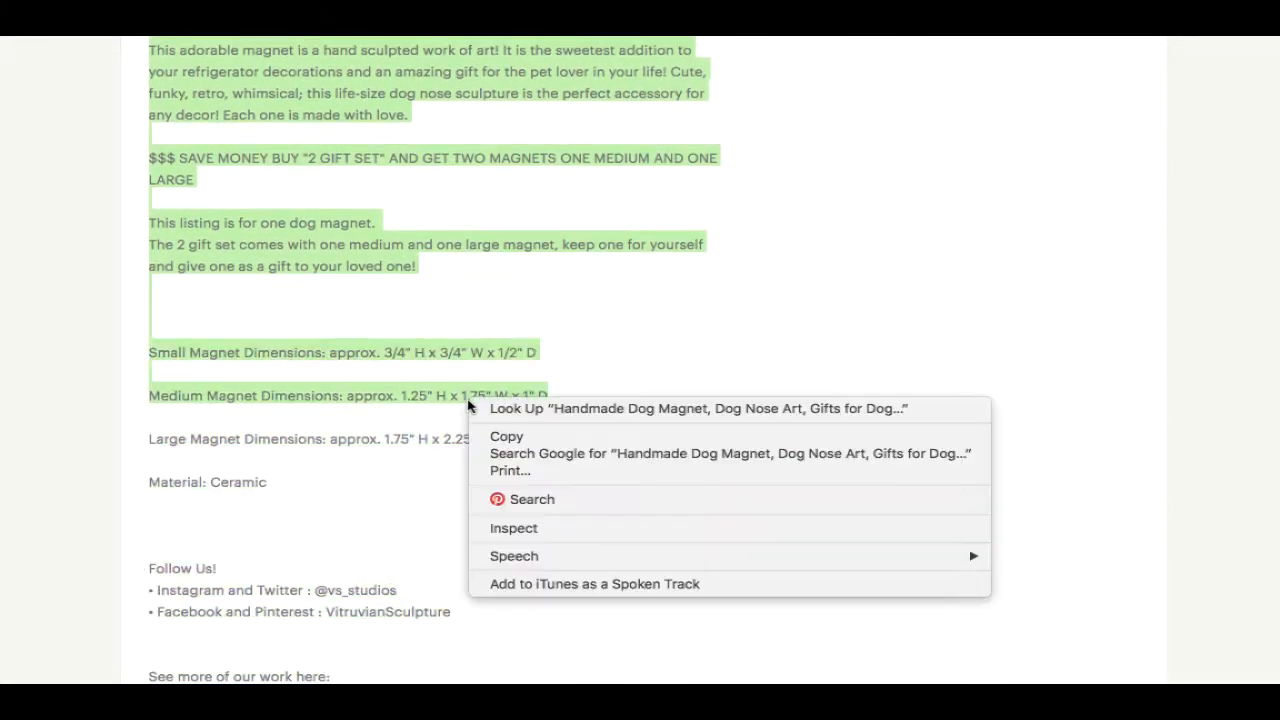
{"action": "left_click", "coordinate": [505, 437]}
{"action": "left_click_drag", "start_coordinate": [476, 614], "coordinate": [151, 373]}
{"action": "right_click", "coordinate": [180, 368]}
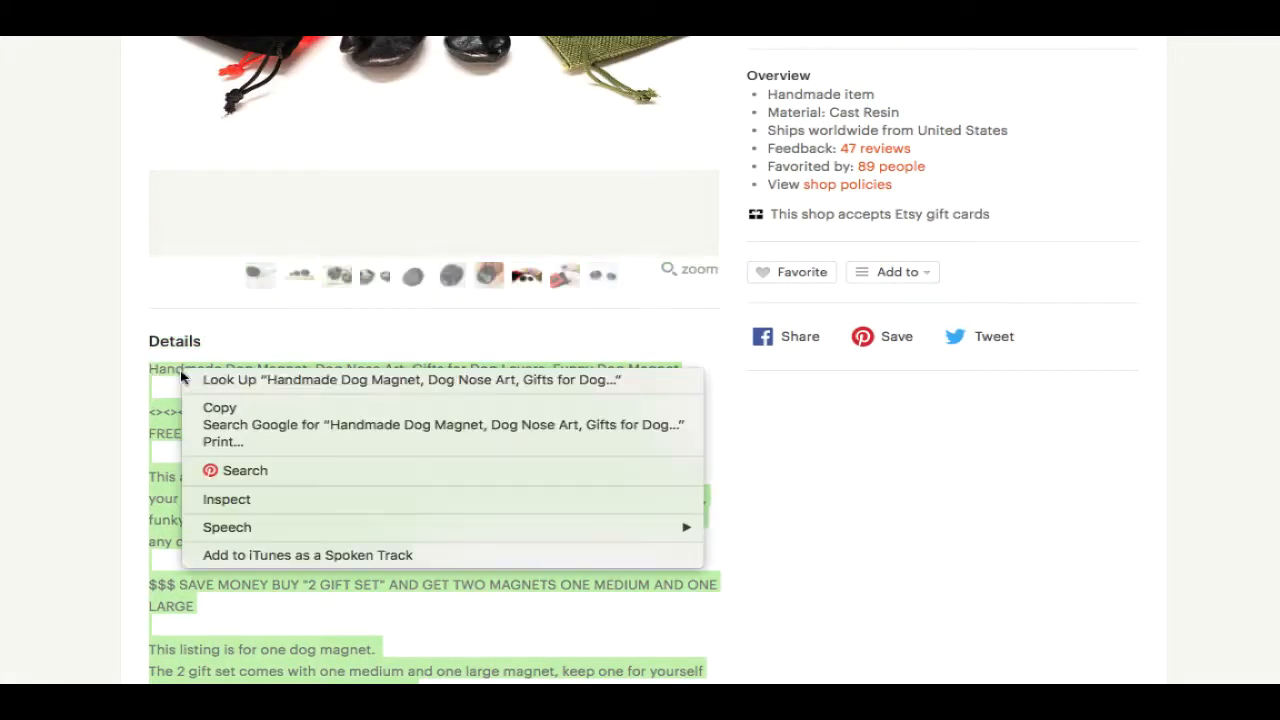
{"action": "left_click", "coordinate": [239, 410]}
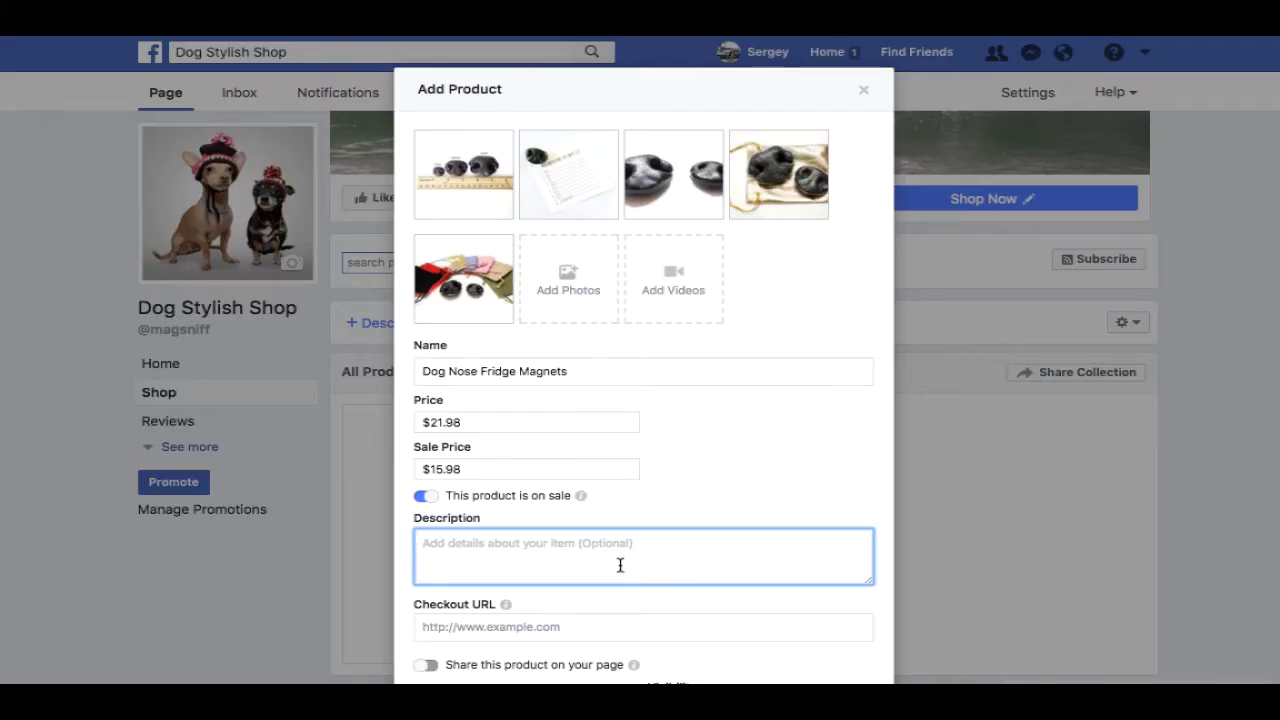
- Paste the copied Etsy listing text into the product Description
{"action": "right_click", "coordinate": [579, 542]}
{"action": "left_click", "coordinate": [630, 626]}
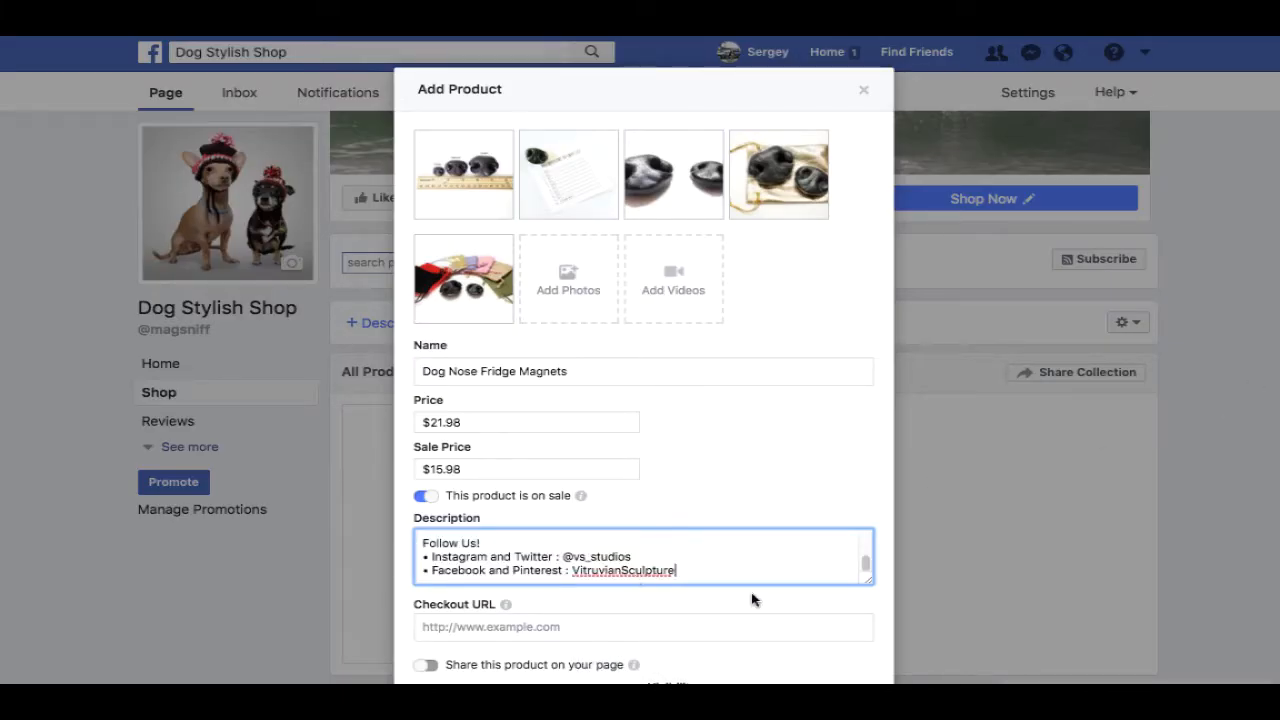
{"action": "scroll", "coordinate": [866, 570], "scroll_direction": "up", "scroll_amount": 5}
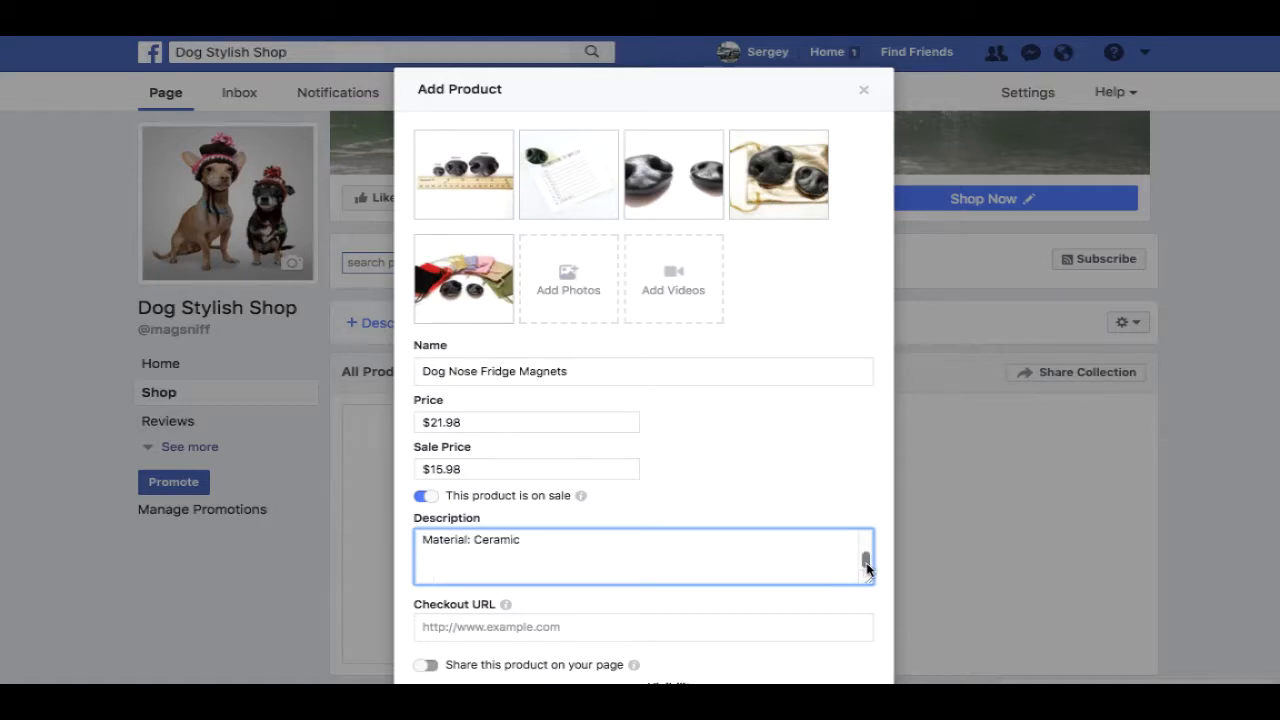
{"action": "scroll", "coordinate": [867, 567], "scroll_direction": "up", "scroll_amount": 1}
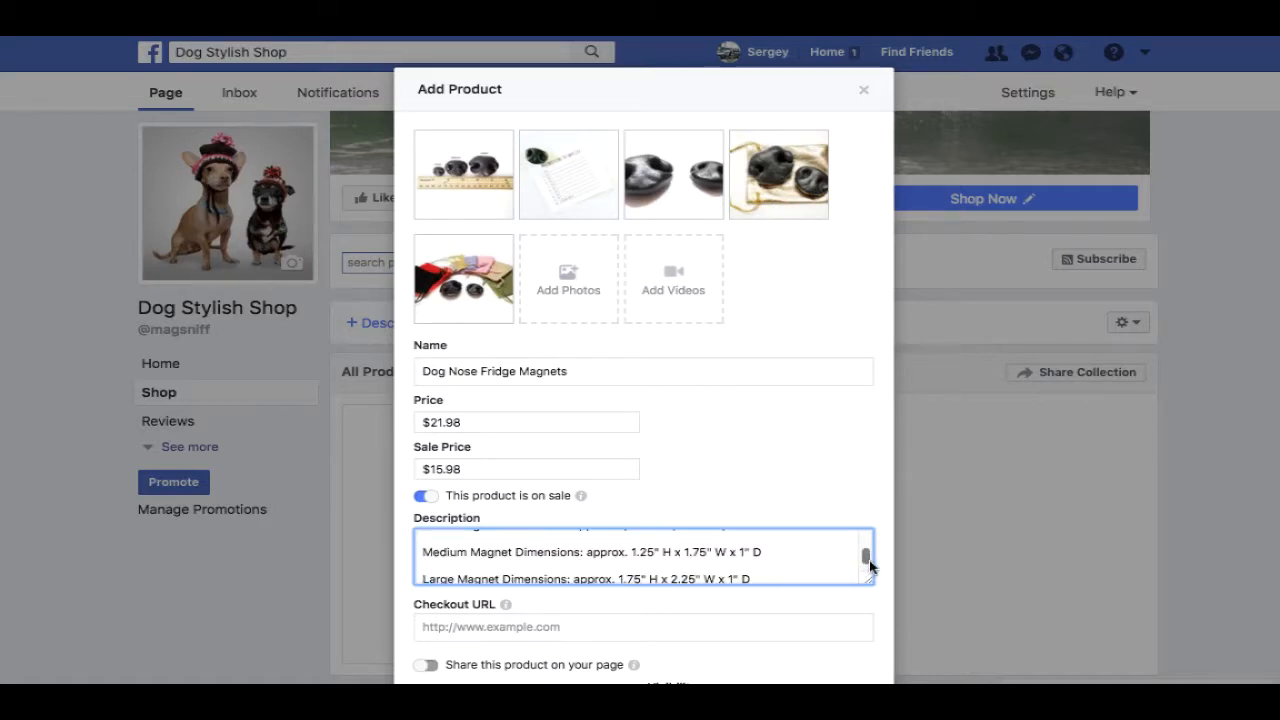
{"action": "left_click_drag", "start_coordinate": [769, 583], "coordinate": [442, 576]}
{"action": "key", "text": "super+v"}
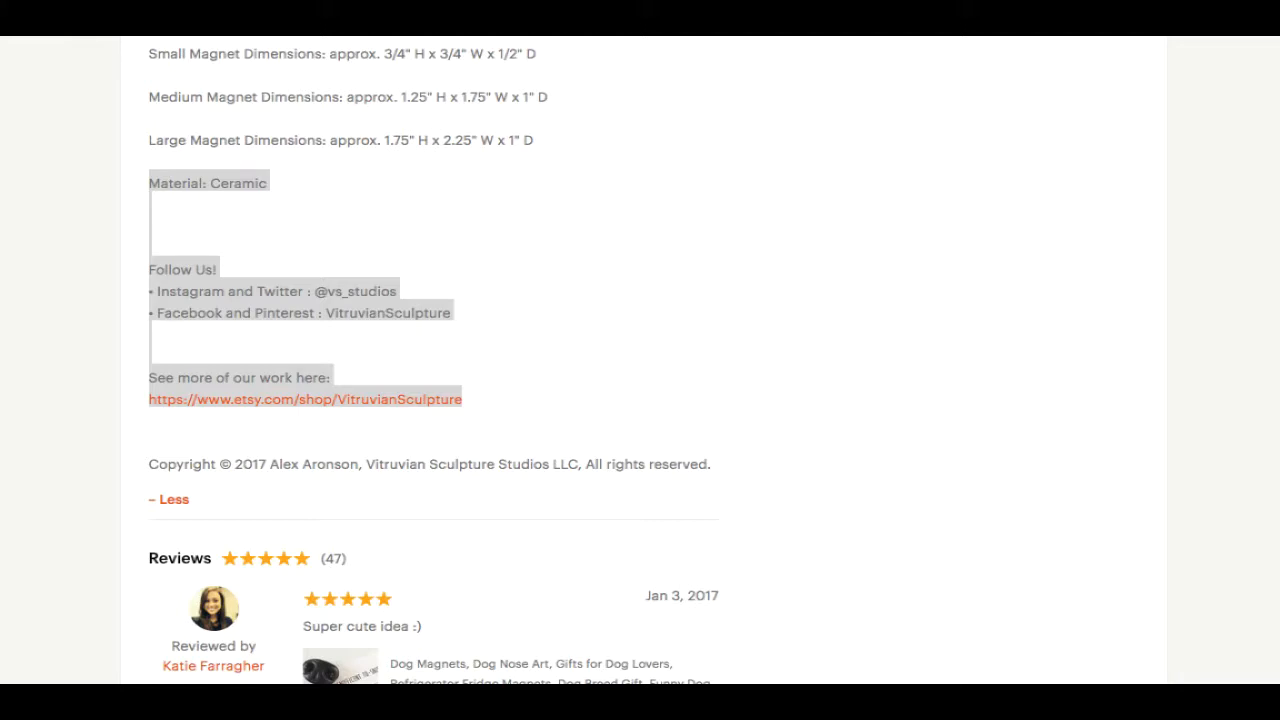
- Paste the Etsy listing's web address as the Checkout URL and save the magnets product
{"action": "right_click", "coordinate": [277, 4]}
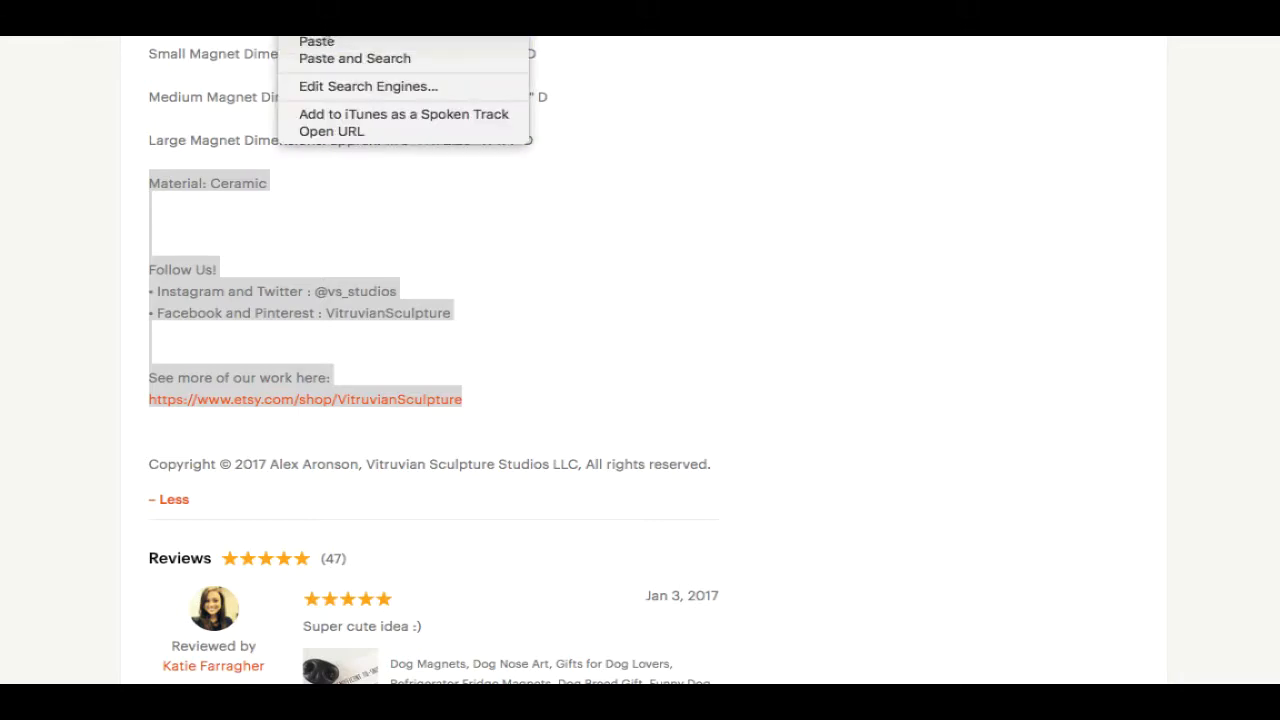
{"action": "left_click", "coordinate": [449, 157]}
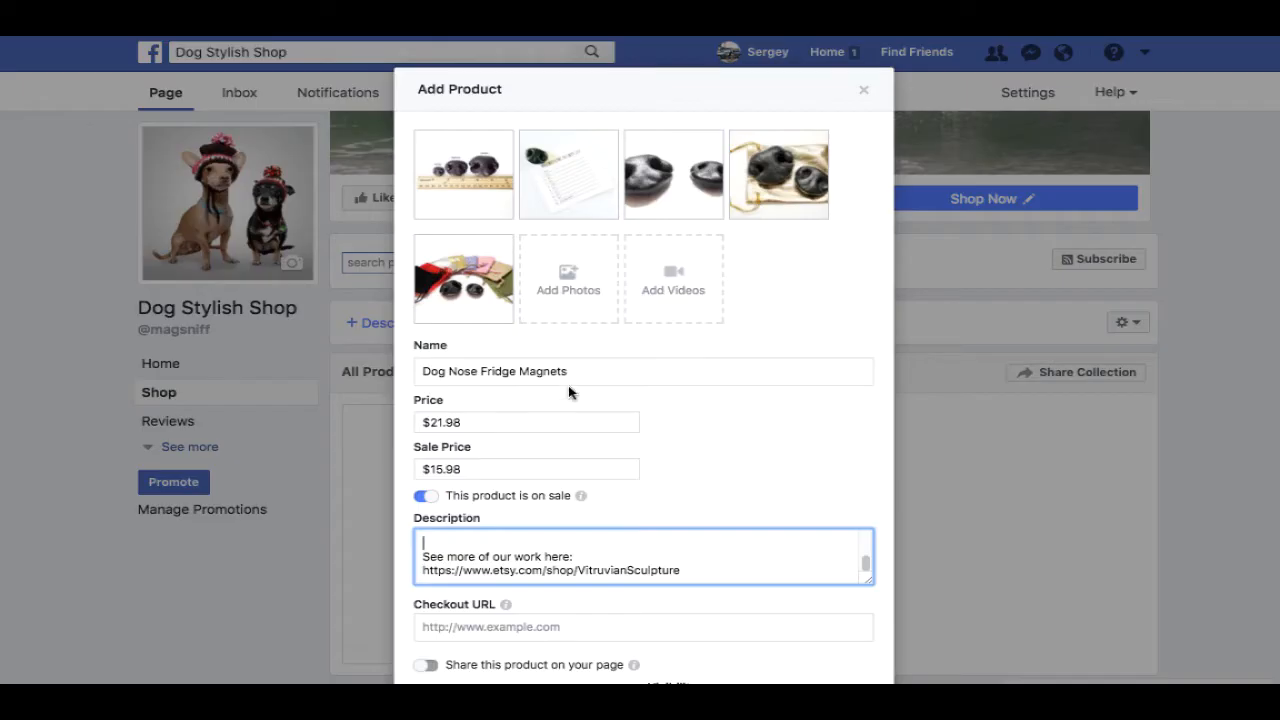
{"action": "left_click", "coordinate": [569, 626]}
{"action": "right_click", "coordinate": [583, 626]}
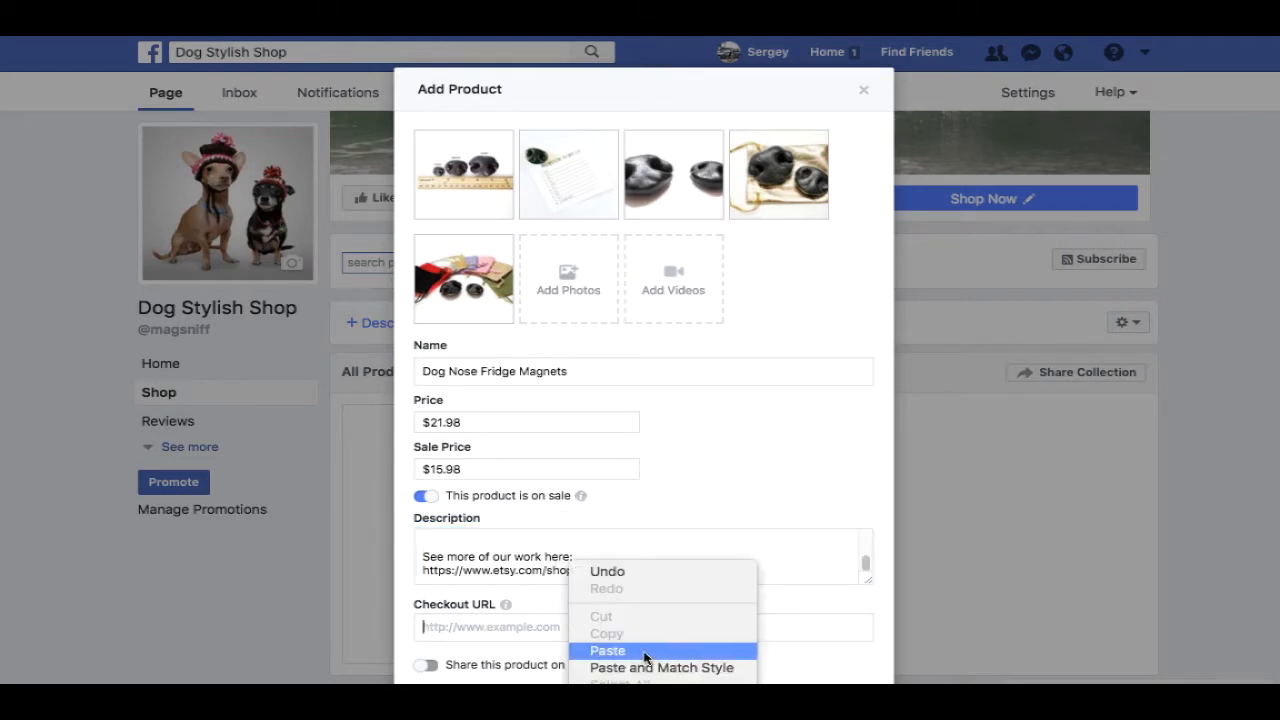
{"action": "left_click", "coordinate": [646, 651]}
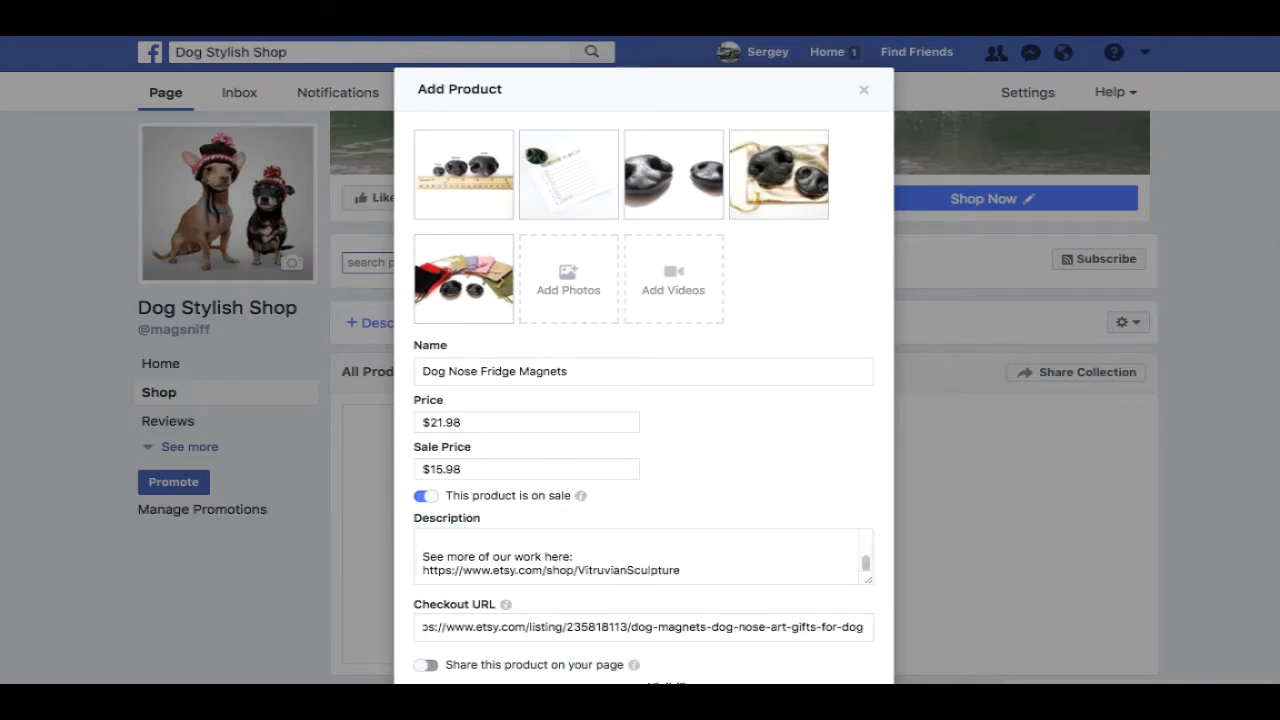
{"action": "scroll", "coordinate": [1278, 338], "scroll_direction": "down", "scroll_amount": 3}
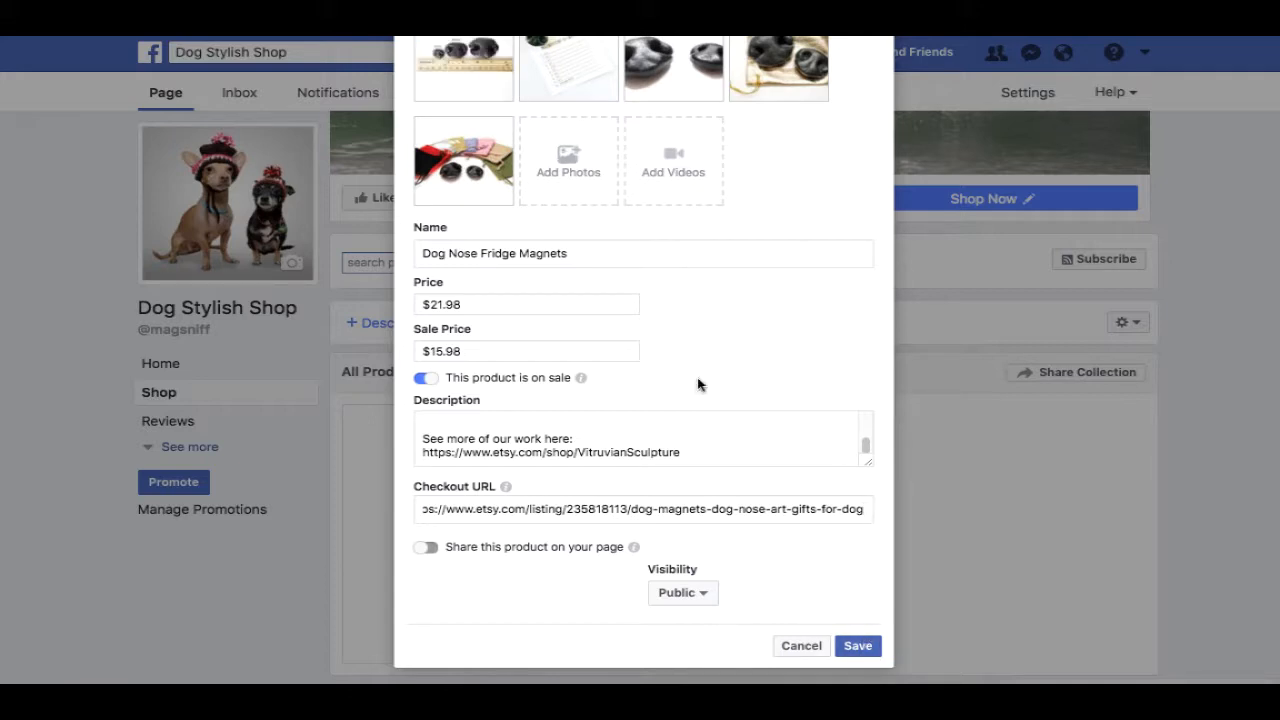
{"action": "left_click", "coordinate": [867, 645]}
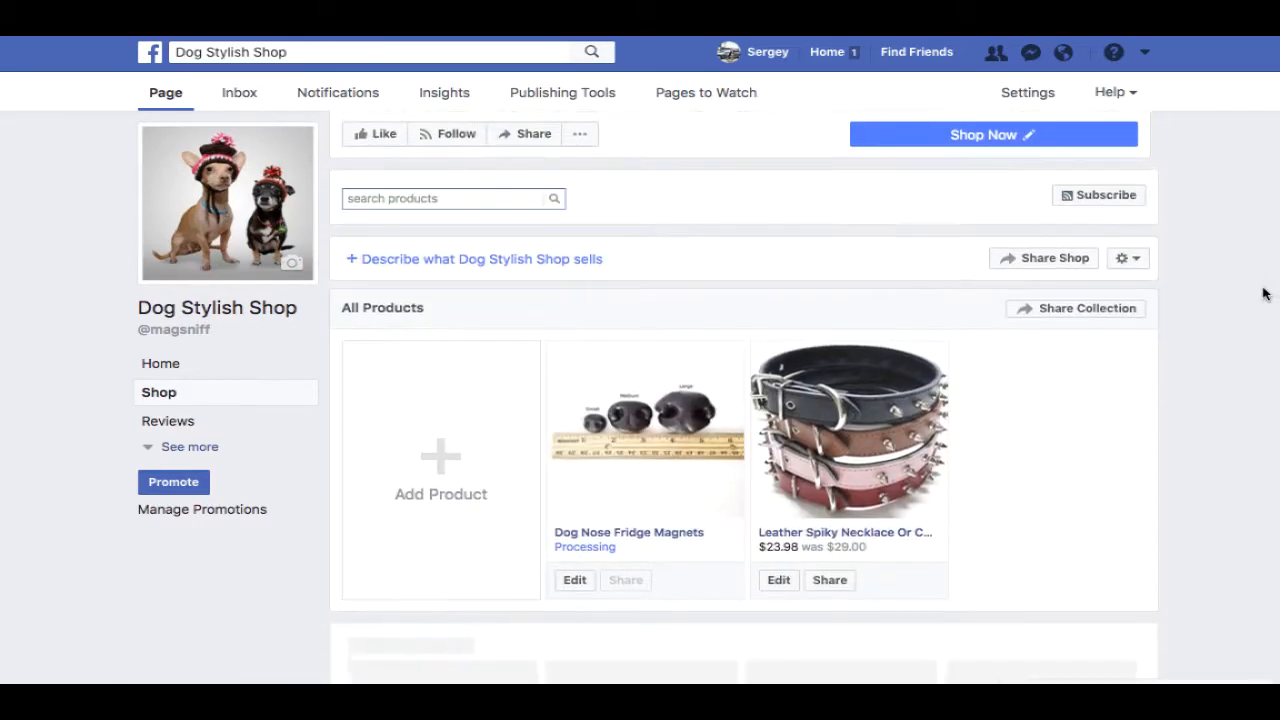
- Scroll the Shop page to confirm Dog Nose Fridge Magnets is listed as Processing beside the collar
{"action": "scroll", "coordinate": [1250, 310], "scroll_direction": "down", "scroll_amount": 1}
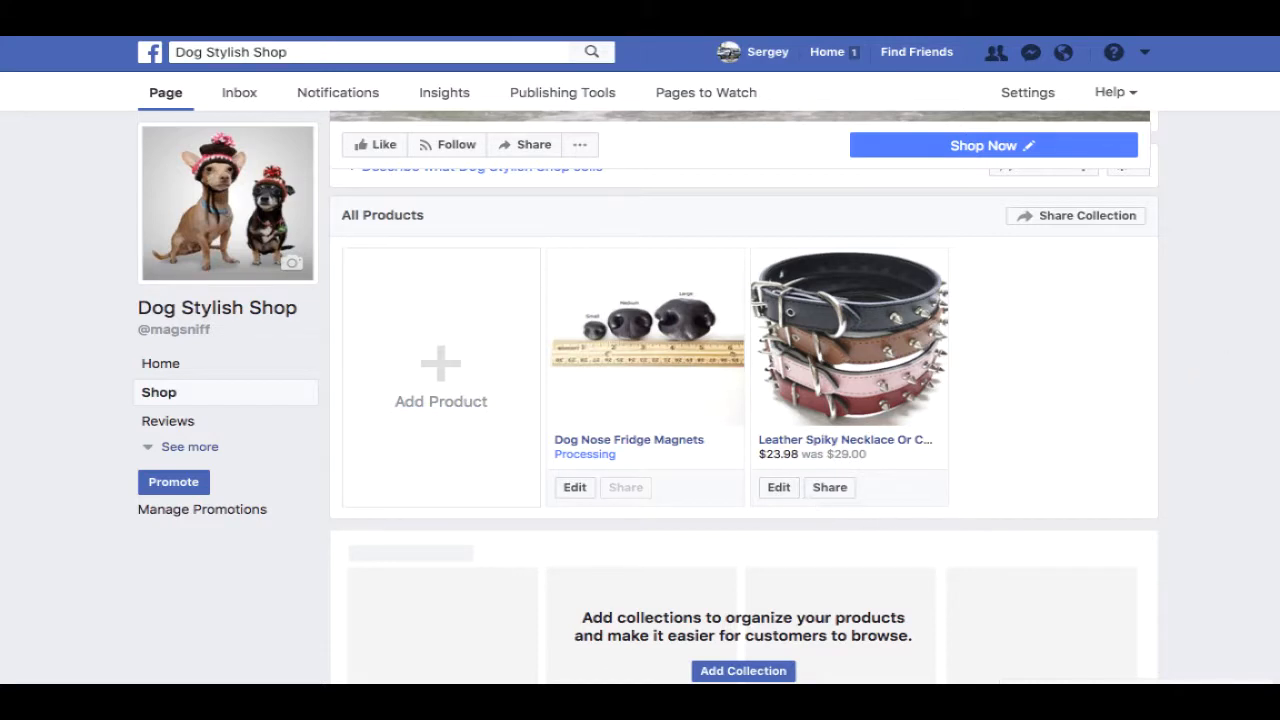
{"action": "scroll", "coordinate": [744, 426], "scroll_direction": "down", "scroll_amount": 1}
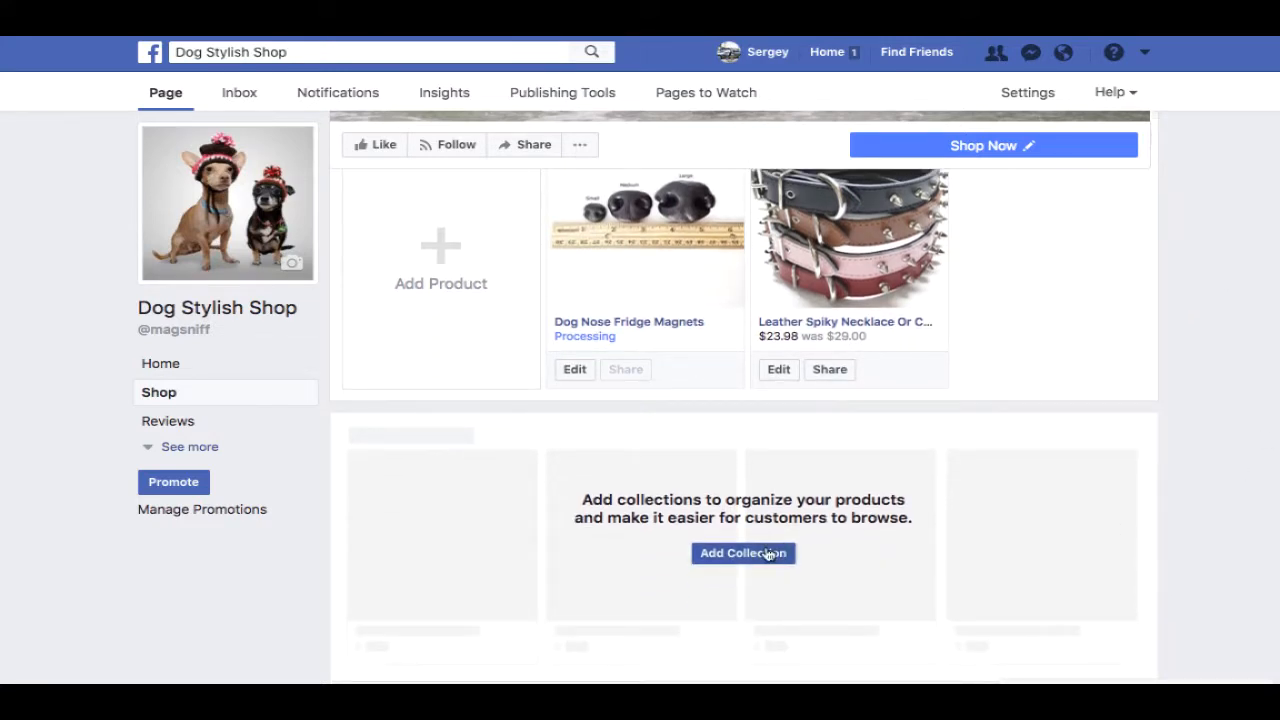
- Start a new shop collection and name it 'Dog Magnets'
{"action": "left_click", "coordinate": [762, 556]}
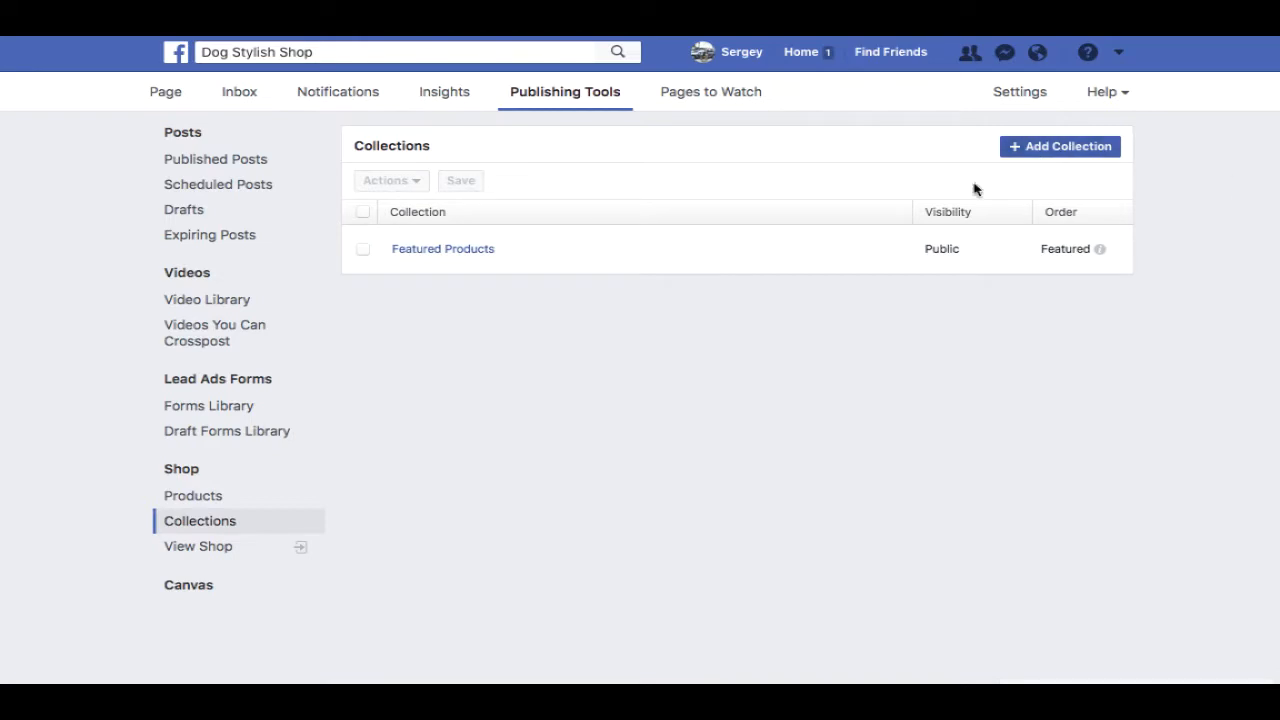
{"action": "left_click", "coordinate": [1037, 149]}
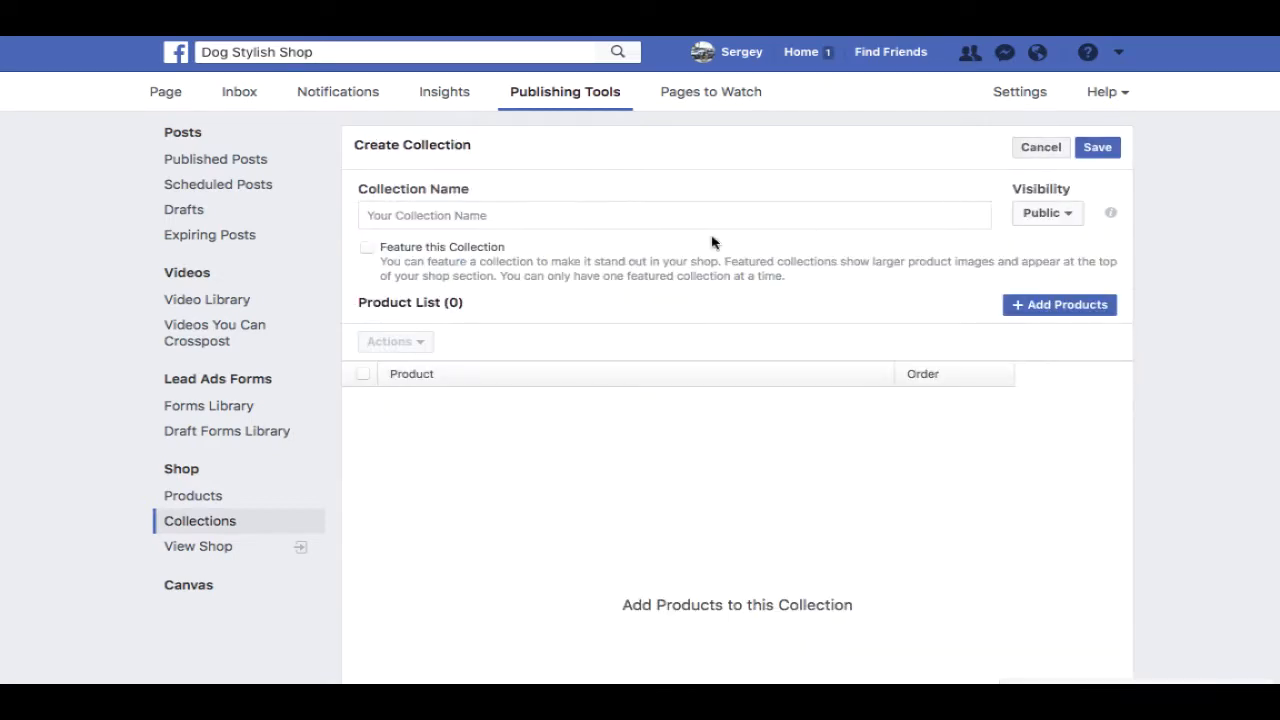
{"action": "left_click", "coordinate": [537, 214]}
{"action": "type", "text": "DS"}
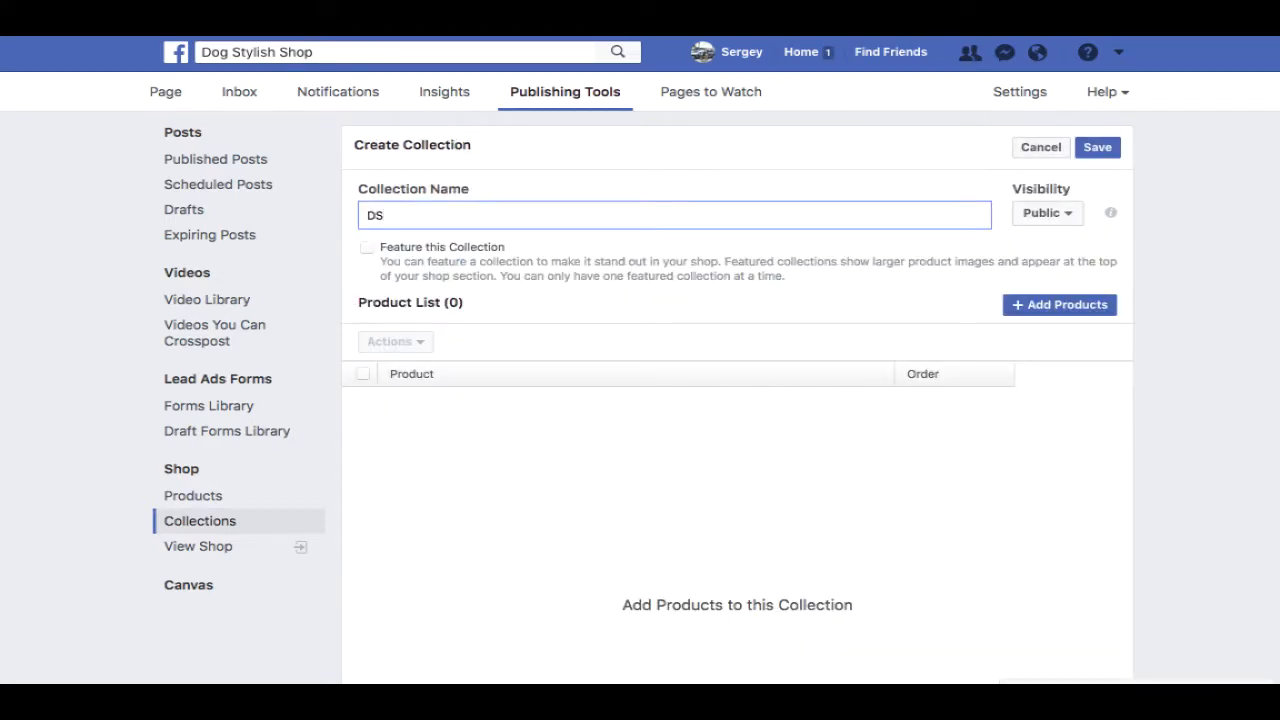
{"action": "key", "text": "BackSpace"}
{"action": "type", "text": "og Magnets"}
- Add Dog Nose Fridge Magnets to the collection and save it
{"action": "left_click", "coordinate": [1032, 311]}
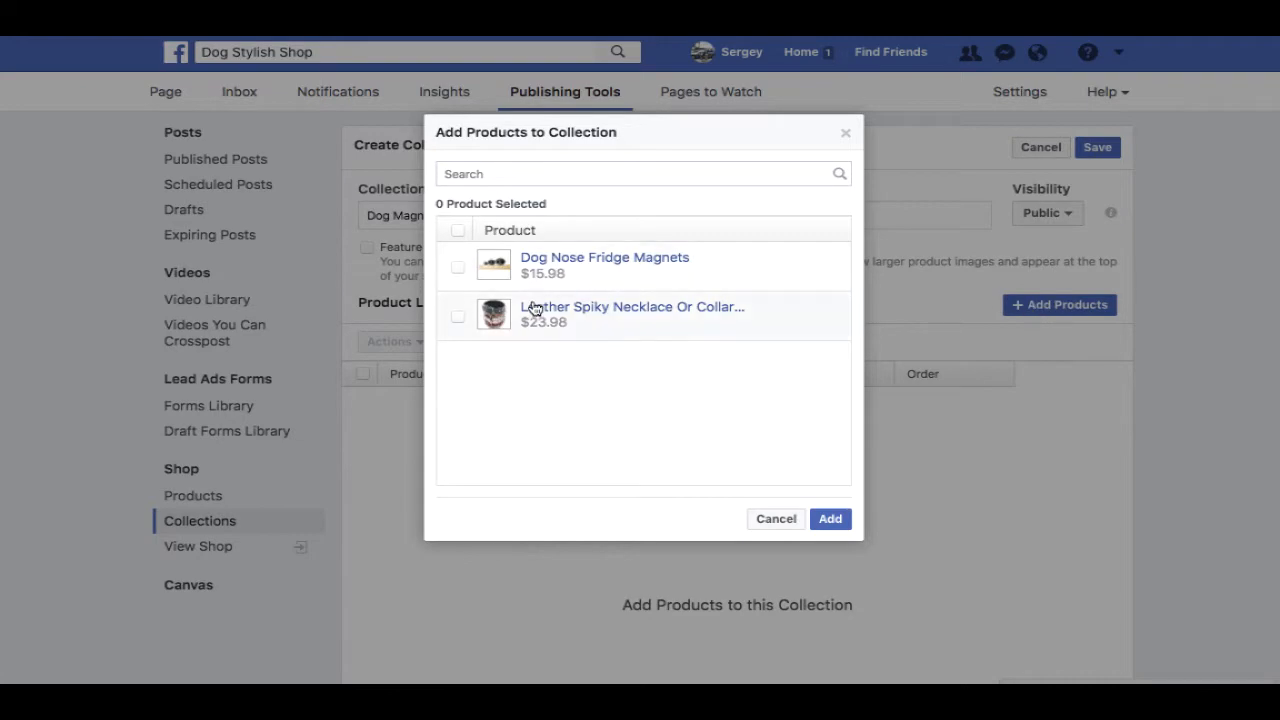
{"action": "left_click", "coordinate": [458, 267]}
{"action": "left_click", "coordinate": [826, 520]}
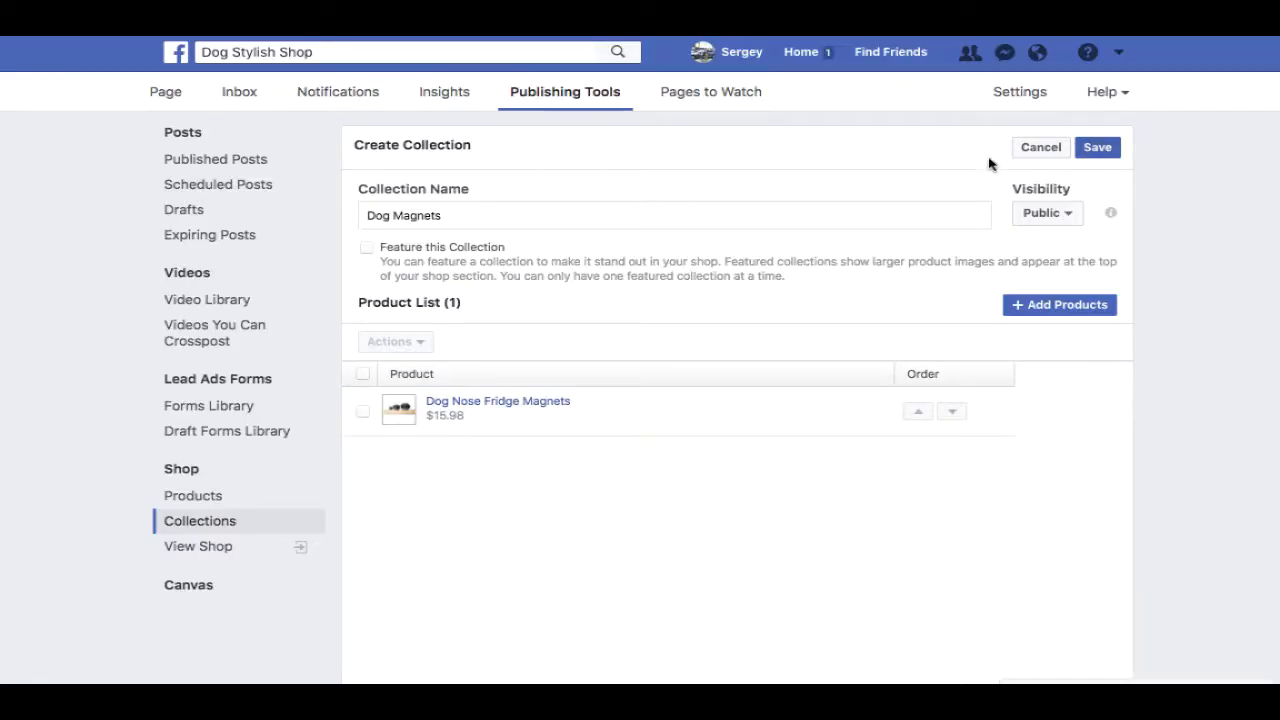
{"action": "left_click", "coordinate": [1097, 148]}
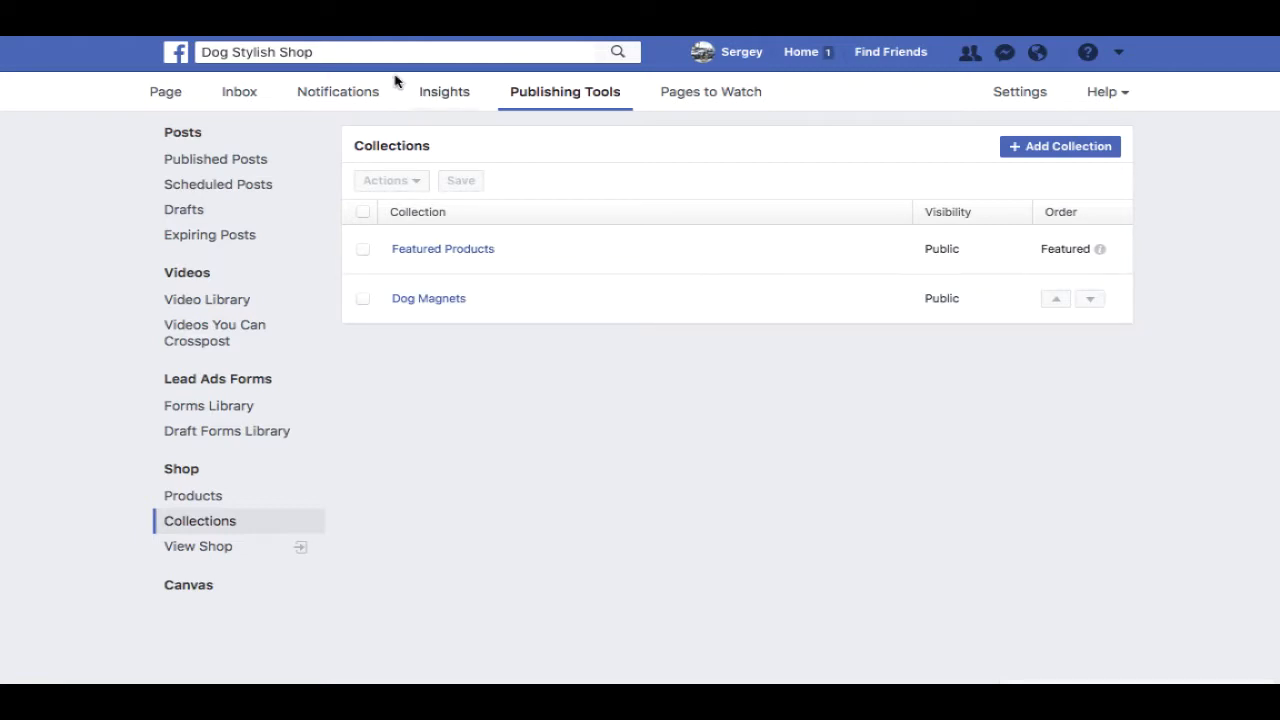
- Search Facebook for 'dog' and filter the results to Groups only
{"action": "left_click", "coordinate": [446, 49]}
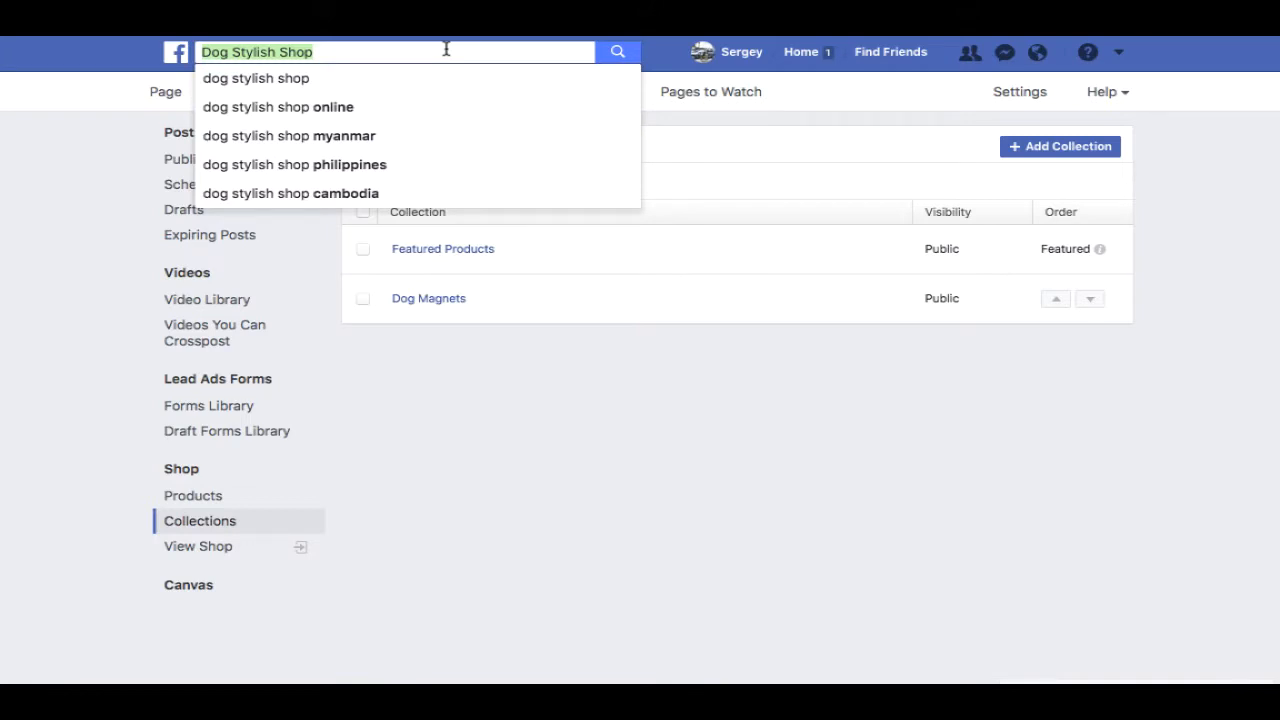
{"action": "type", "text": "dog"}
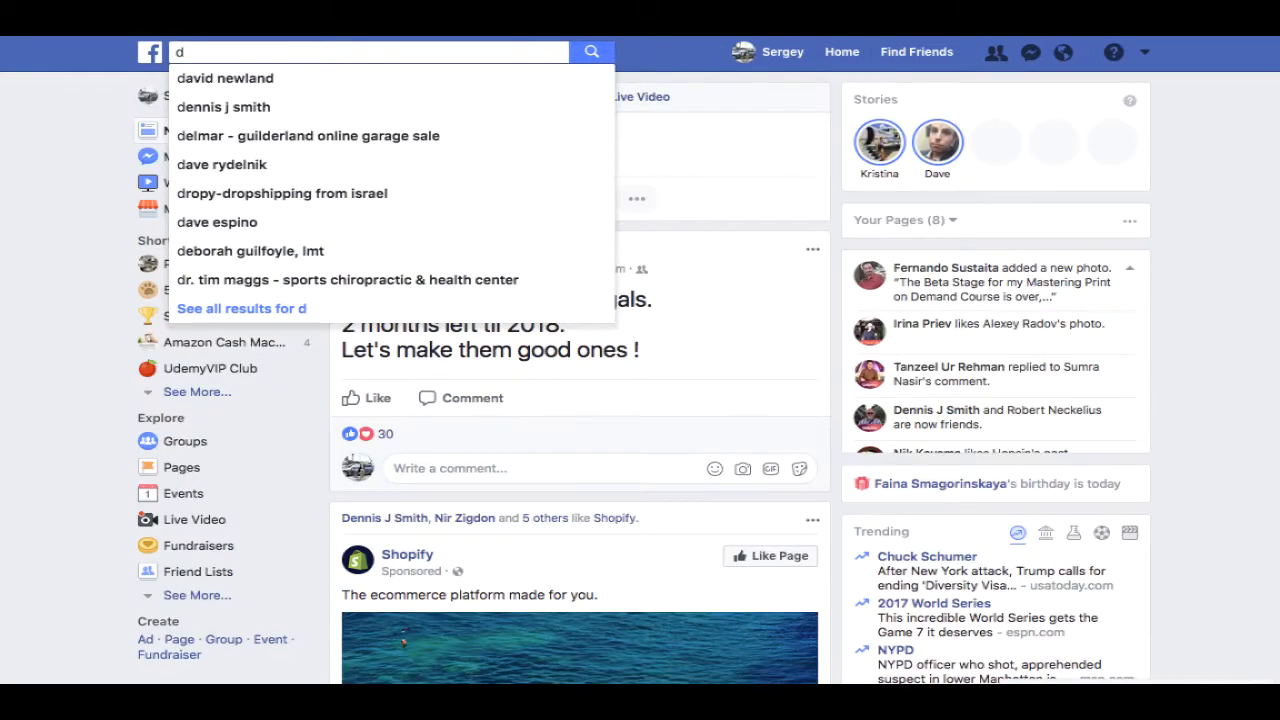
{"action": "type", "text": "og"}
{"action": "key", "text": "Return"}
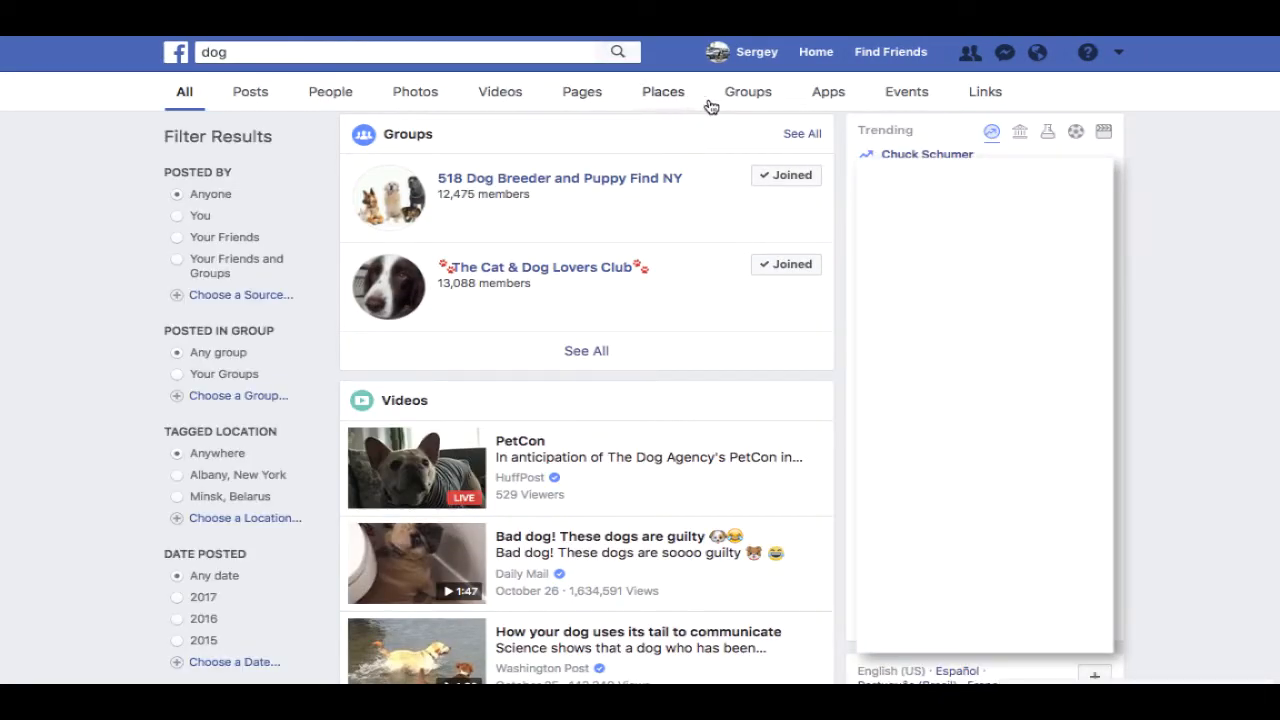
{"action": "left_click", "coordinate": [759, 97]}
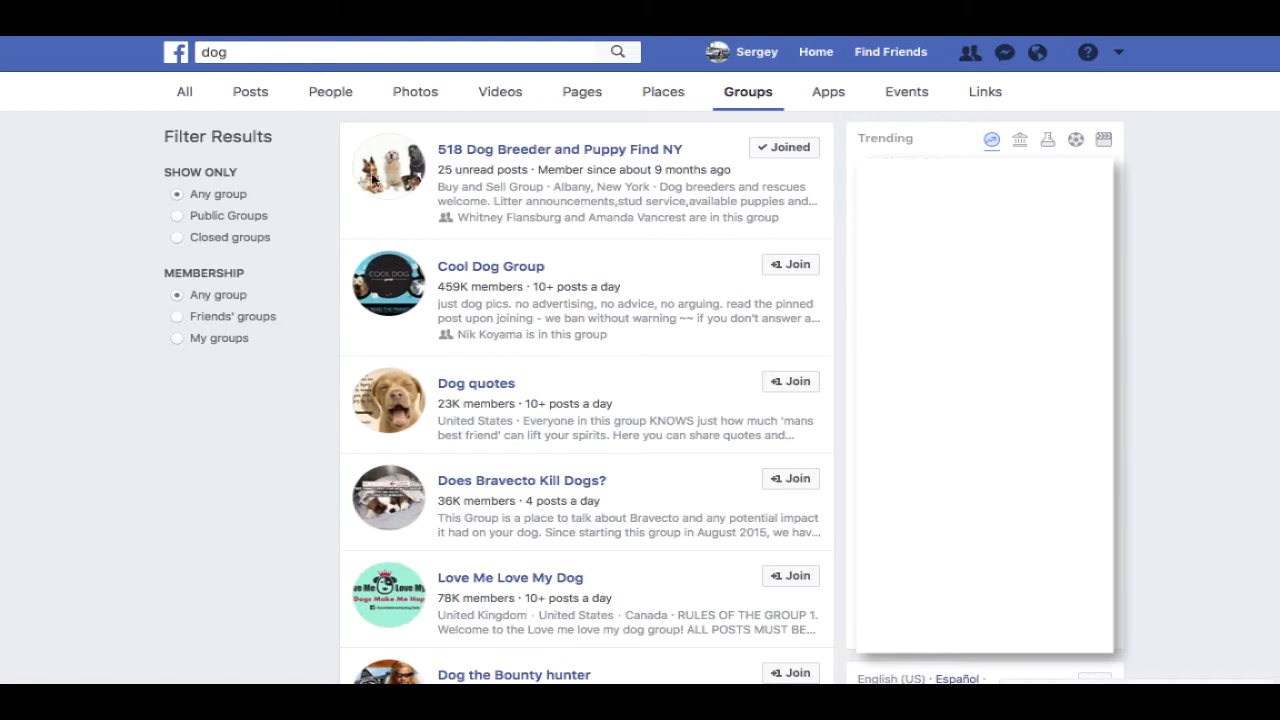
- Open Cool Dog Group and read its full description, noting the no-advertising rule
{"action": "left_click", "coordinate": [522, 276]}
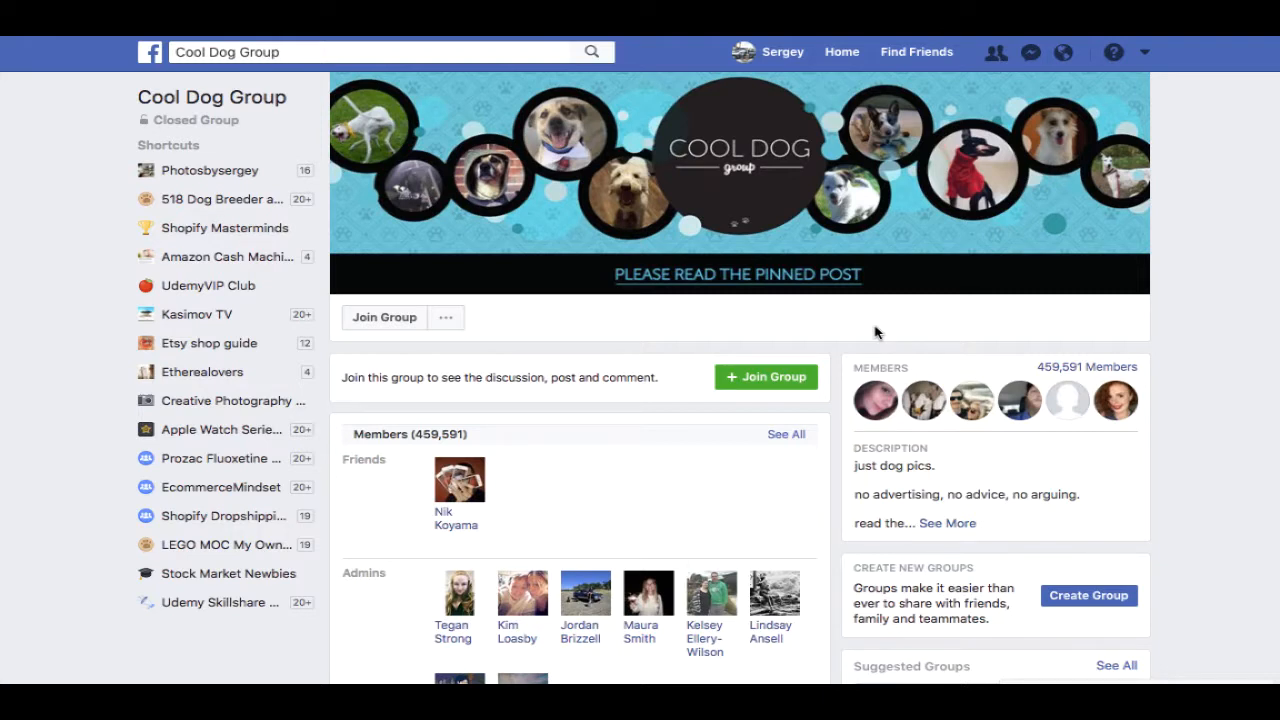
{"action": "left_click_drag", "start_coordinate": [940, 494], "coordinate": [850, 497]}
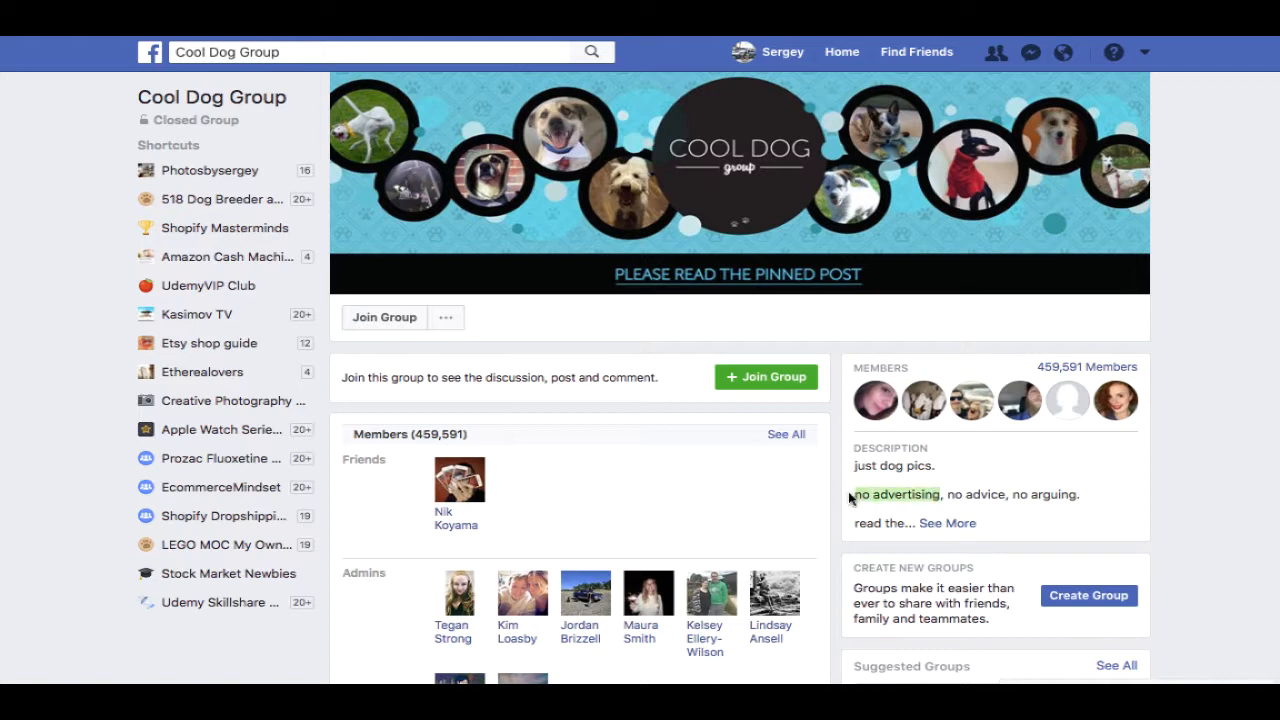
{"action": "left_click", "coordinate": [943, 522]}
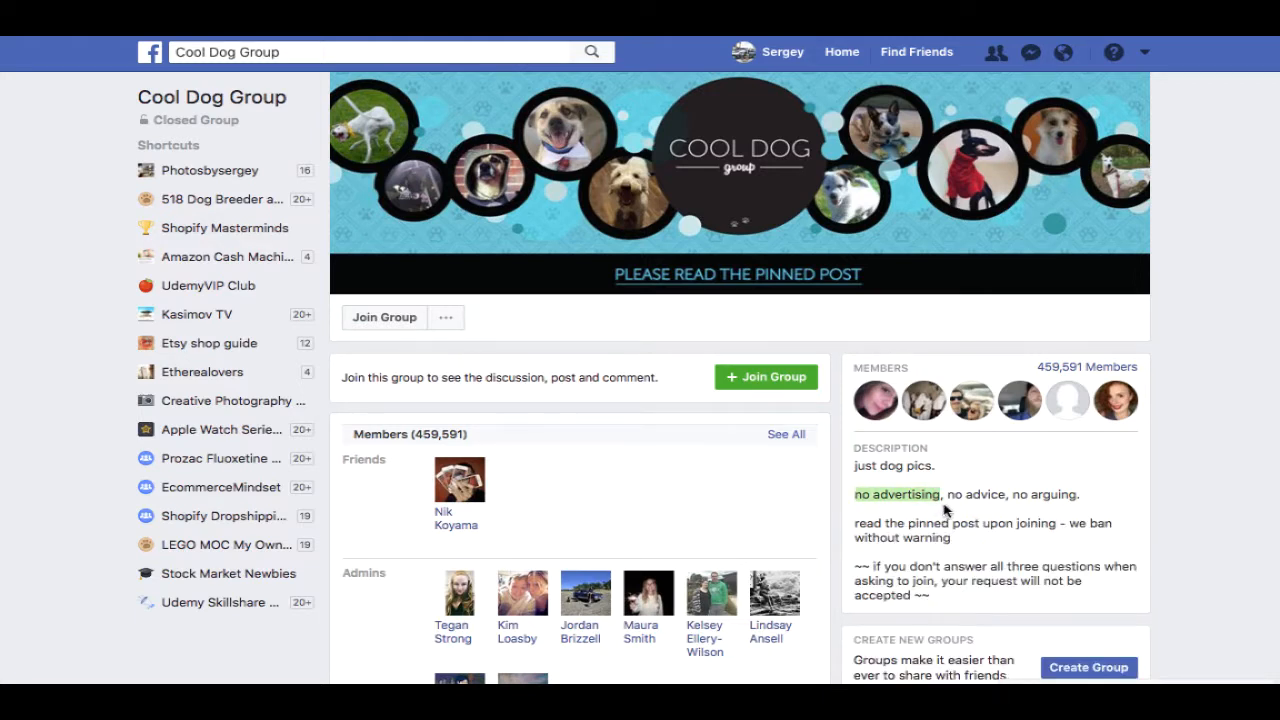
{"action": "scroll", "coordinate": [944, 511], "scroll_direction": "down", "scroll_amount": 1}
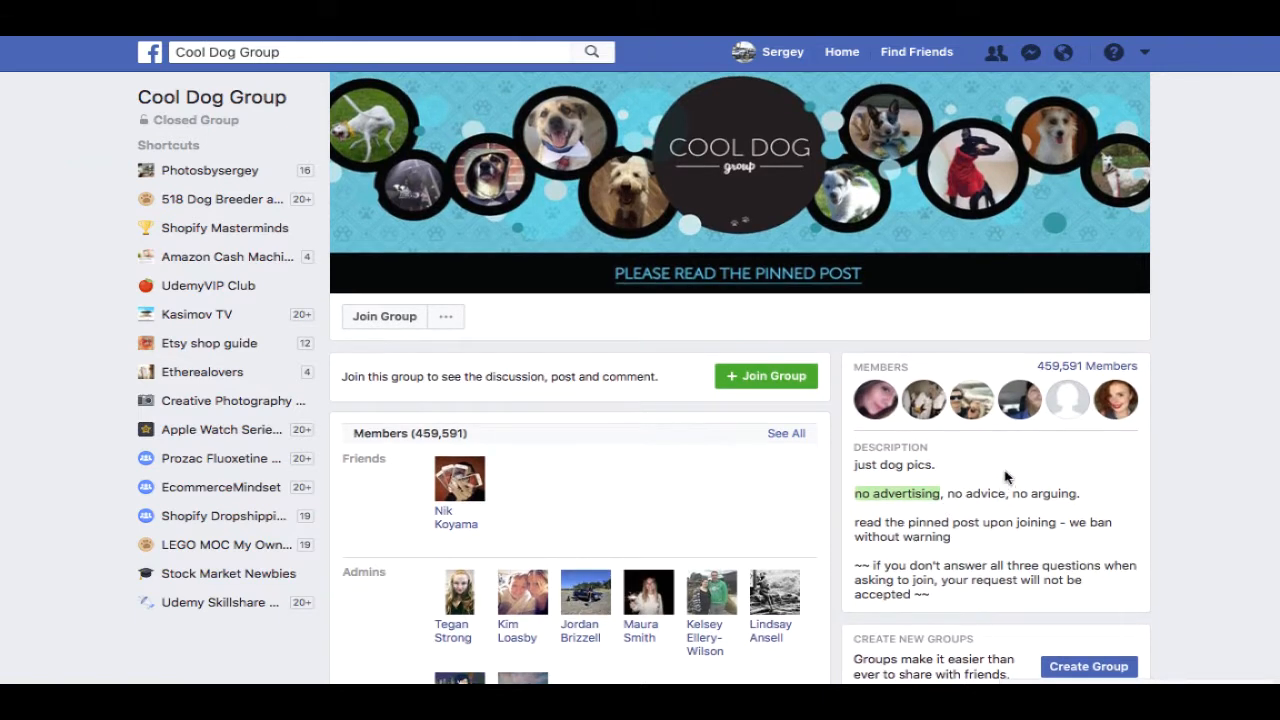
{"action": "left_click_drag", "start_coordinate": [1033, 359], "coordinate": [1138, 369]}
{"action": "scroll", "coordinate": [1138, 369], "scroll_direction": "down", "scroll_amount": 1}
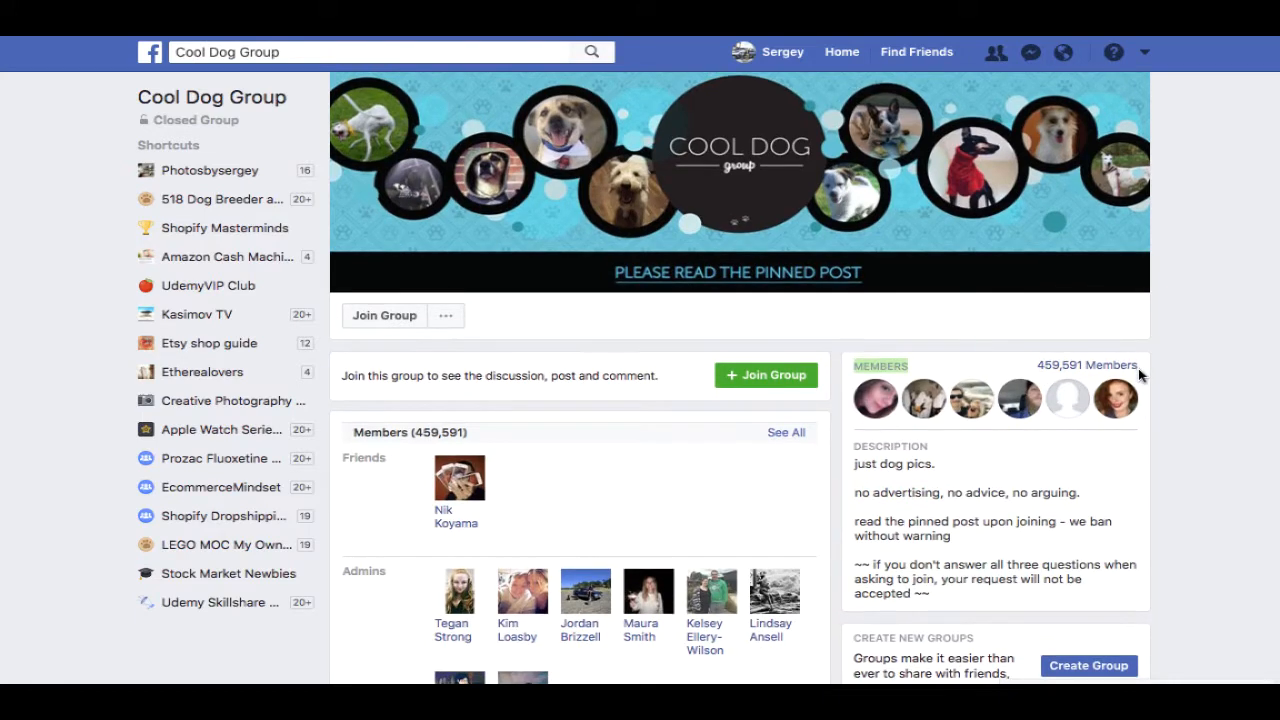
{"action": "left_click", "coordinate": [1138, 368]}
{"action": "left_click_drag", "start_coordinate": [935, 464], "coordinate": [856, 464]}
{"action": "left_click", "coordinate": [899, 470]}
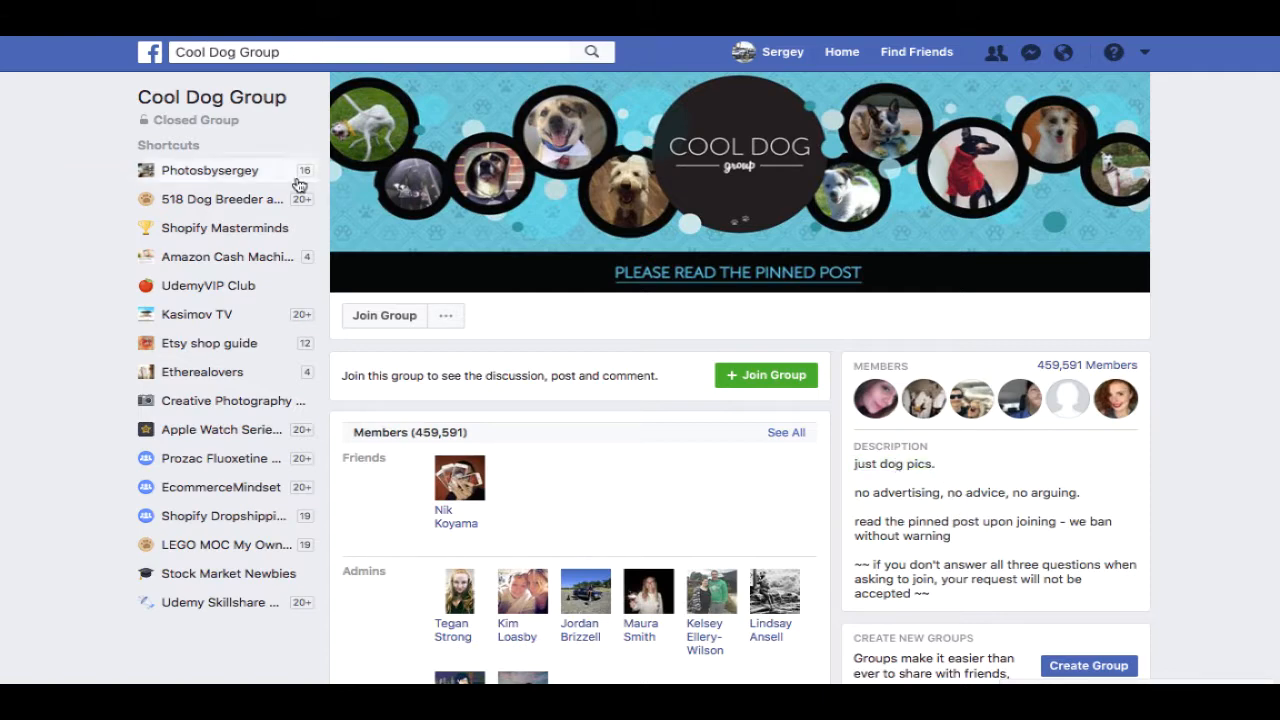
- Return to the dog group results and open The Cat & Dog Lovers Club
{"action": "key", "text": "alt+Left"}
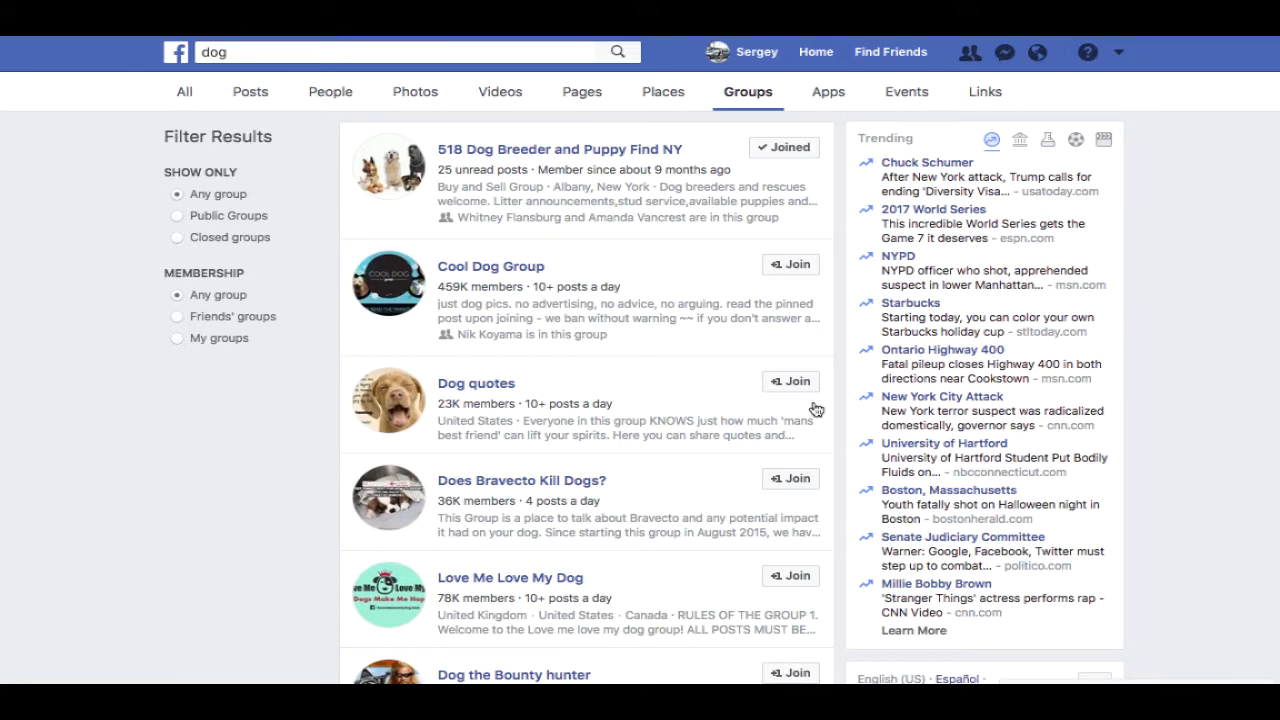
{"action": "scroll", "coordinate": [1030, 258], "scroll_direction": "down", "scroll_amount": 1}
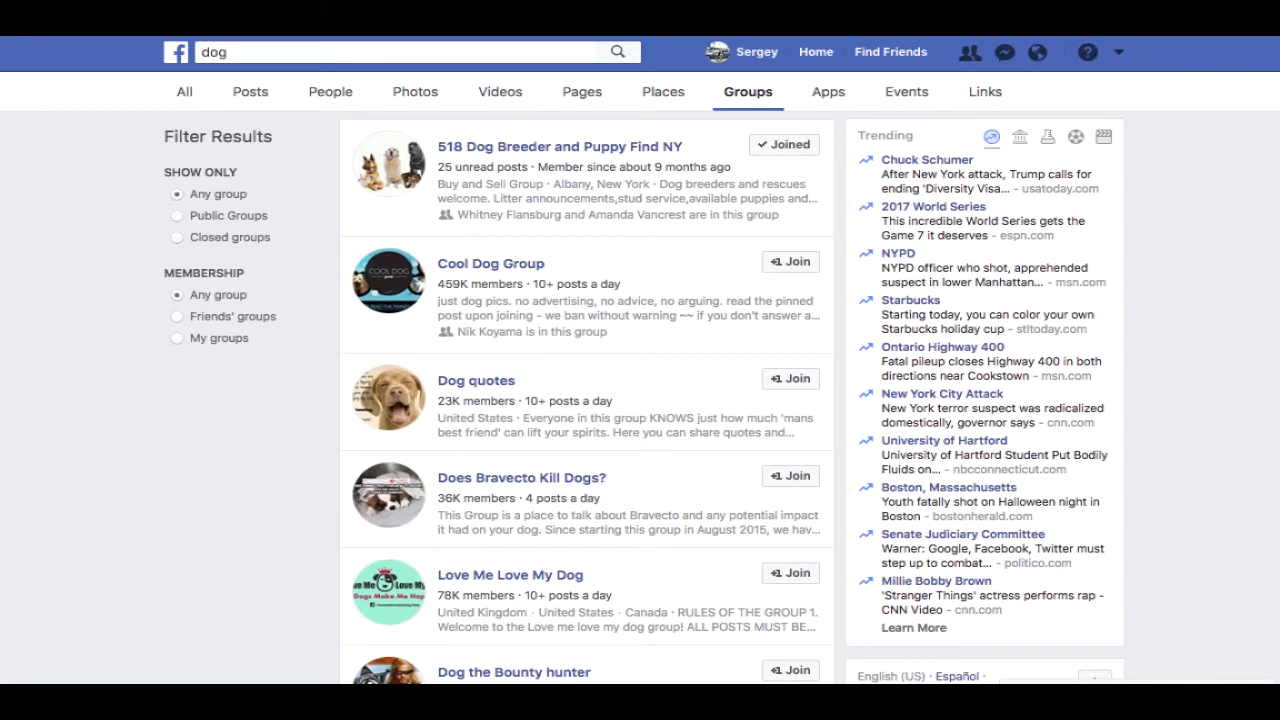
{"action": "scroll", "coordinate": [1277, 257], "scroll_direction": "down", "scroll_amount": 4}
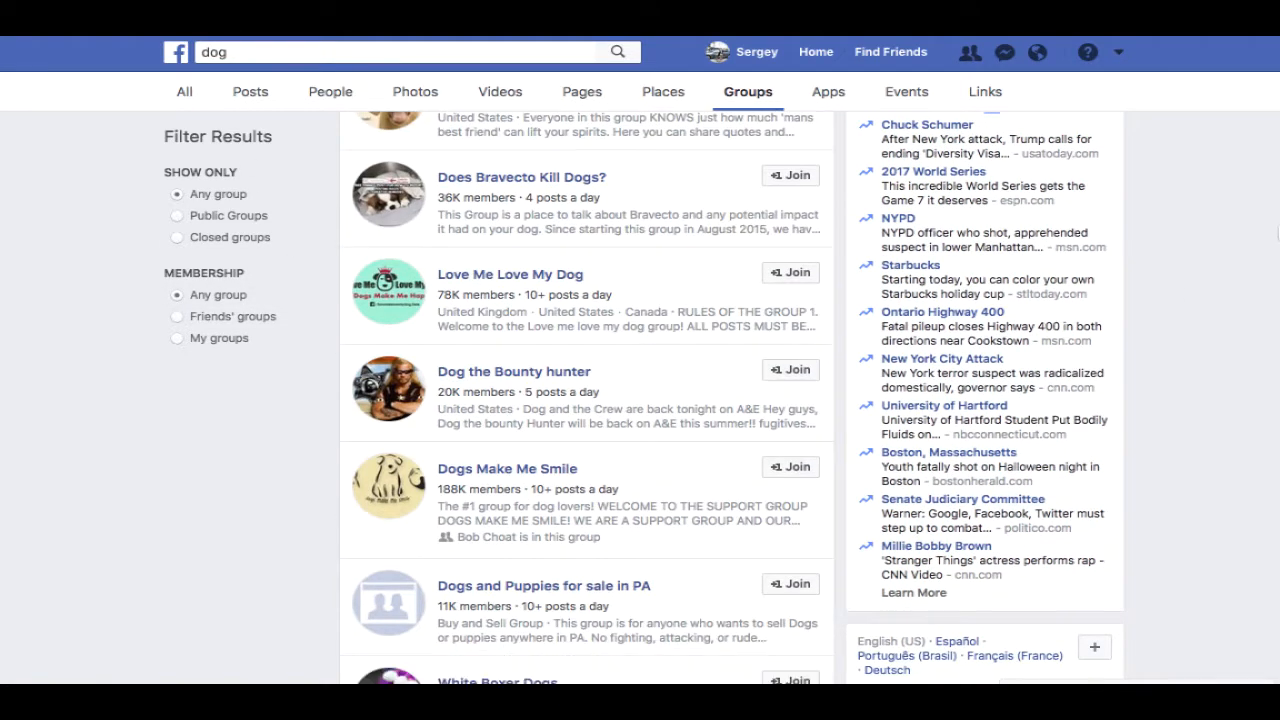
{"action": "scroll", "coordinate": [1277, 260], "scroll_direction": "down", "scroll_amount": 1}
{"action": "scroll", "coordinate": [1277, 263], "scroll_direction": "down", "scroll_amount": 5}
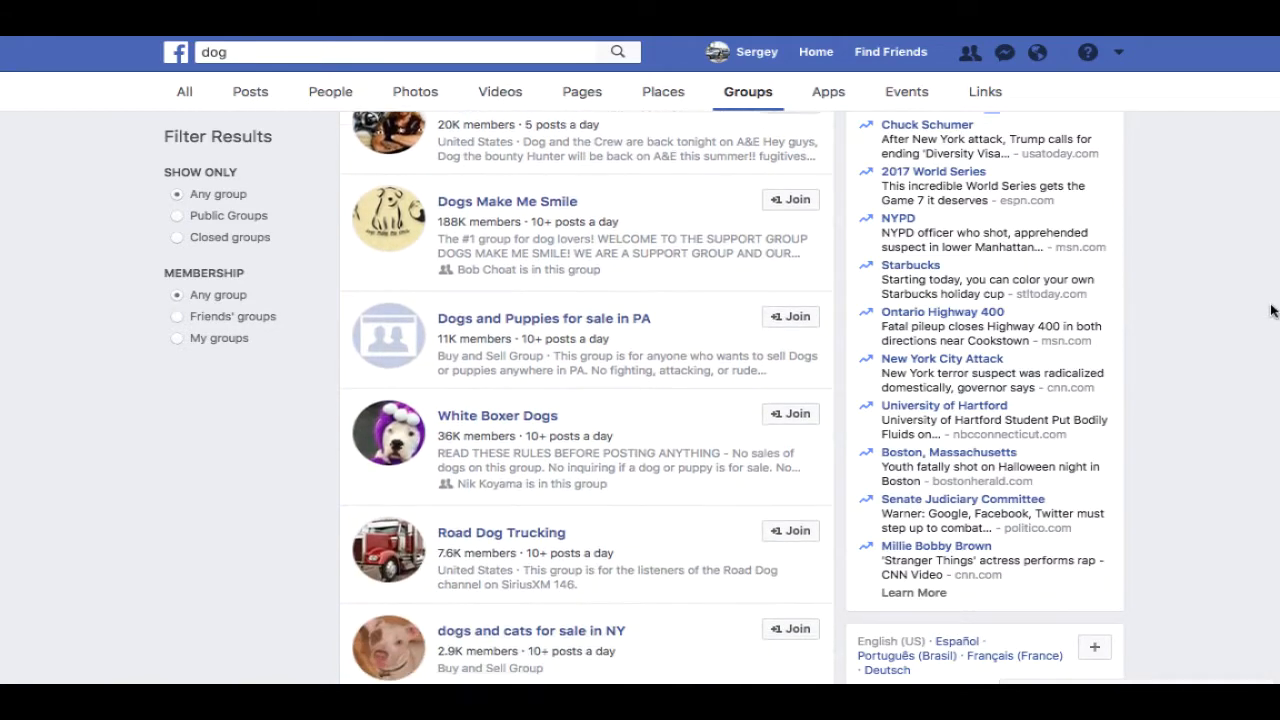
{"action": "scroll", "coordinate": [1252, 415], "scroll_direction": "down", "scroll_amount": 2}
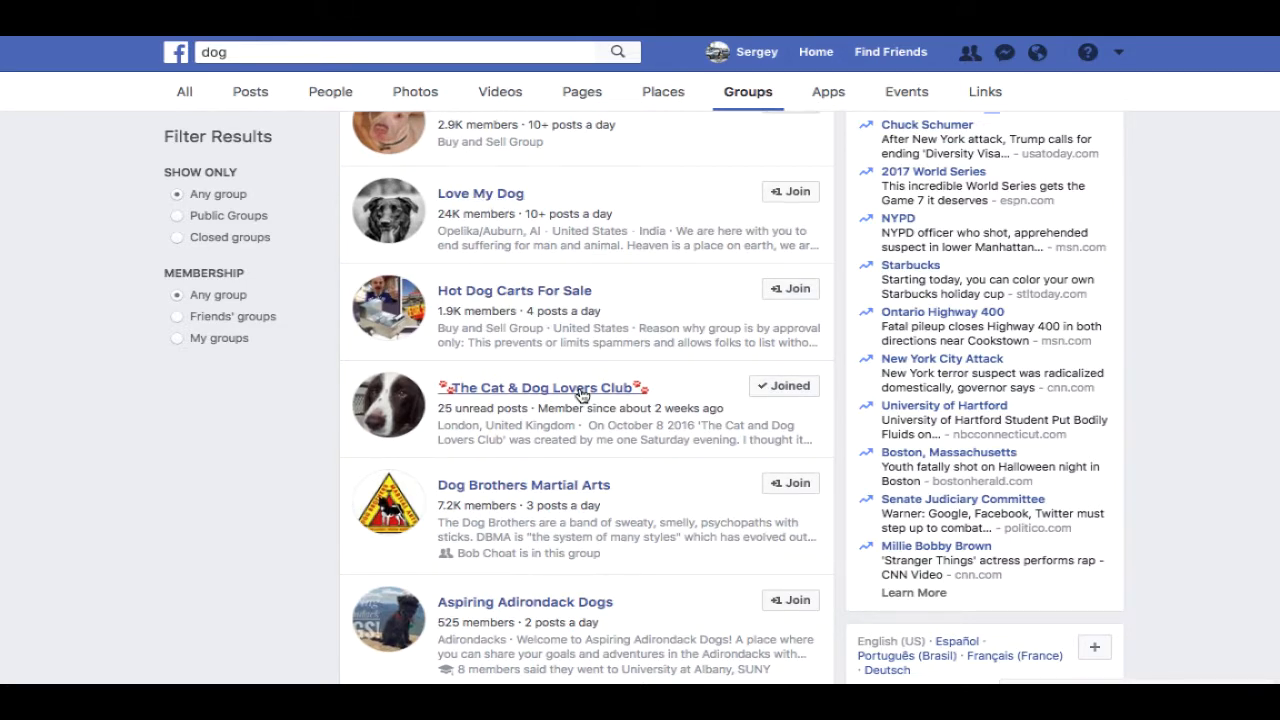
{"action": "left_click", "coordinate": [582, 395]}
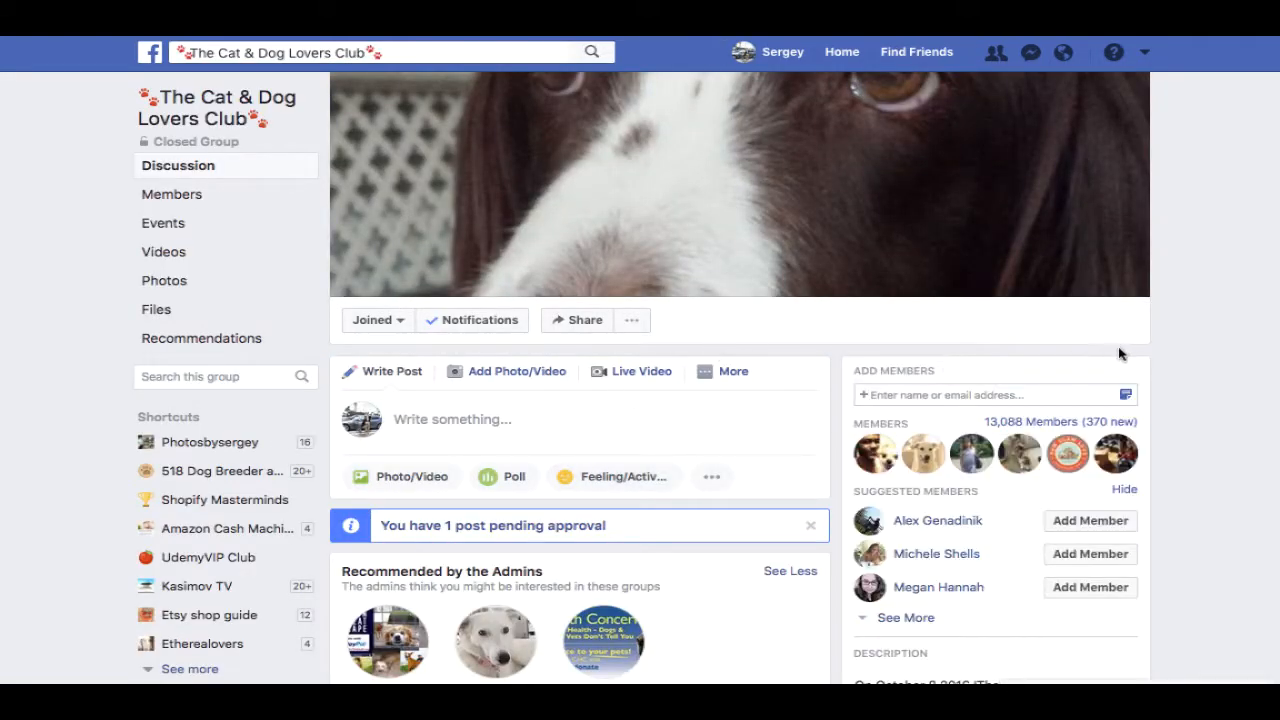
- Mark the group's member count with its 370 new members, and scroll the page
{"action": "triple_click", "coordinate": [1090, 422]}
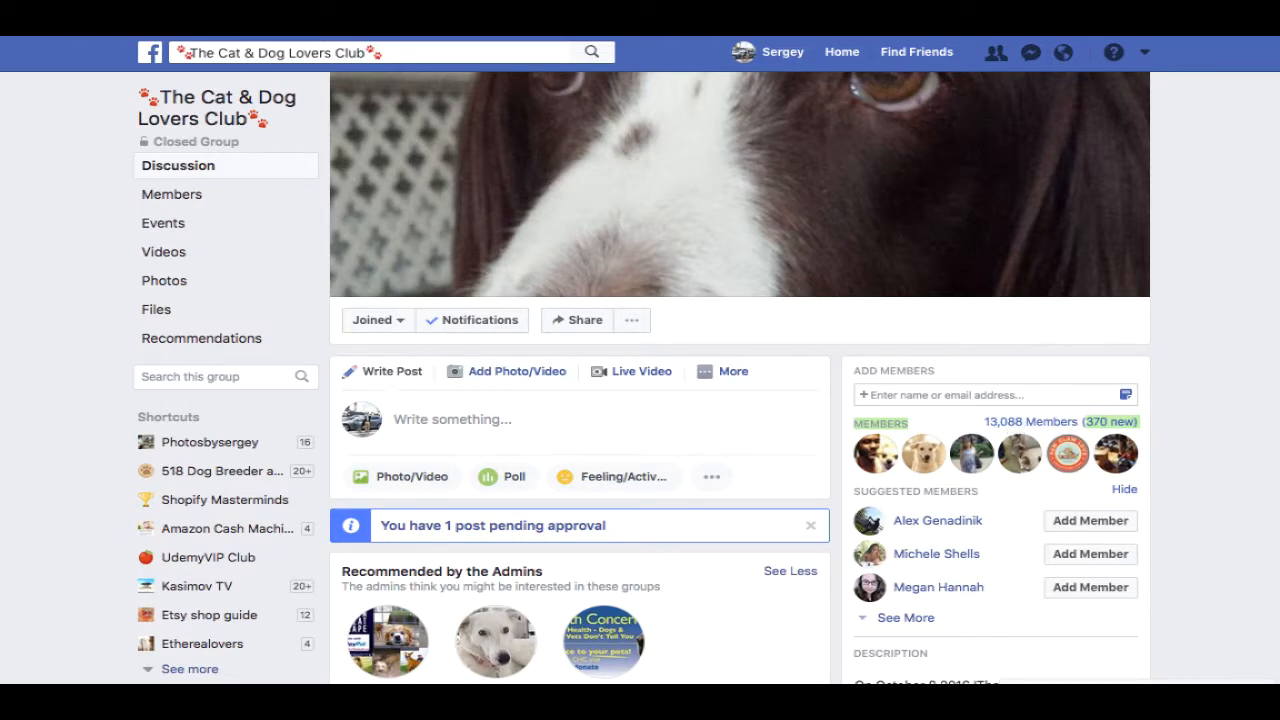
{"action": "scroll", "coordinate": [740, 380], "scroll_direction": "down", "scroll_amount": 3}
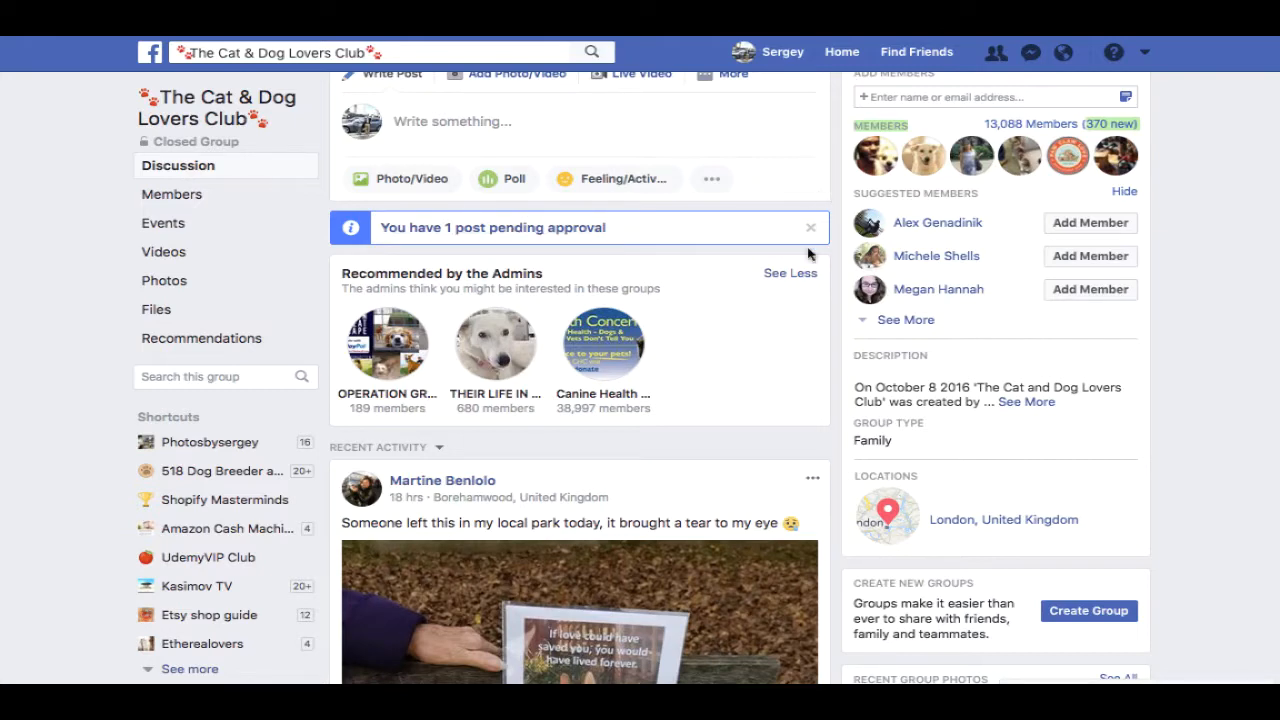
{"action": "scroll", "coordinate": [757, 309], "scroll_direction": "up", "scroll_amount": 1}
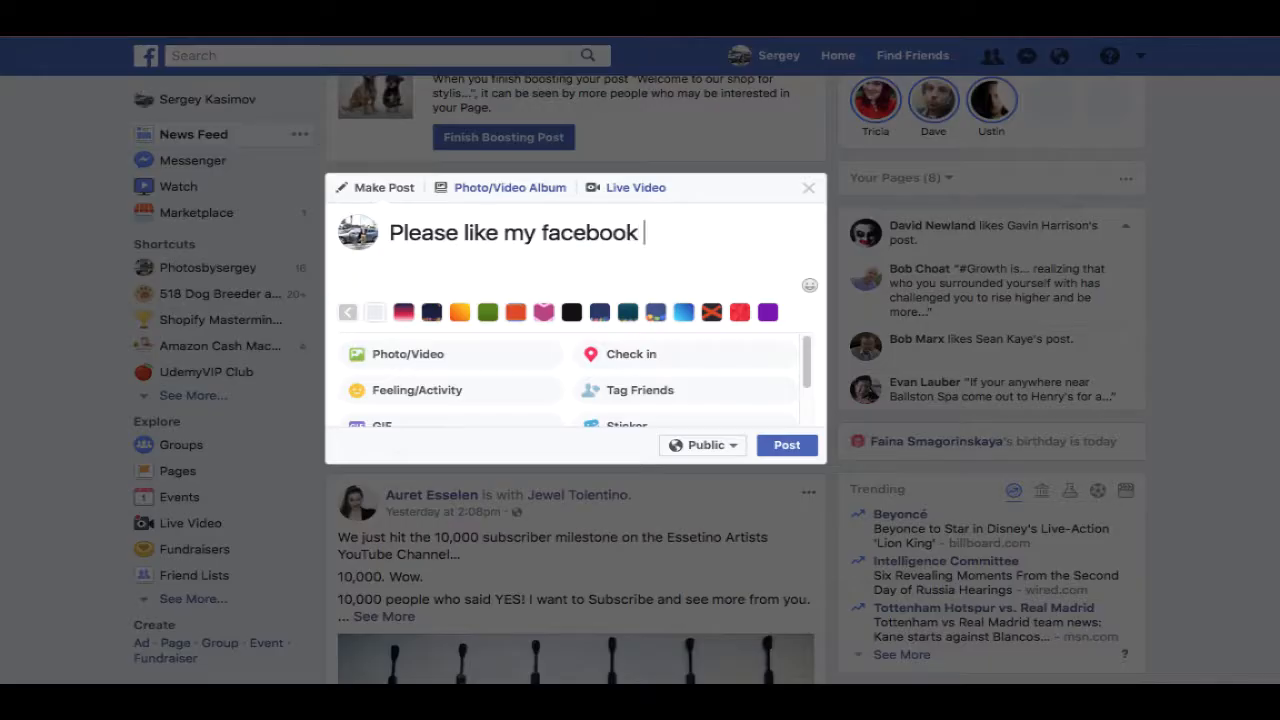
- Write 'I need 1,000 likes! Do you part ;)', paste the shop page link, add 'thank you so much'
{"action": "type", "text": "page thanks"}
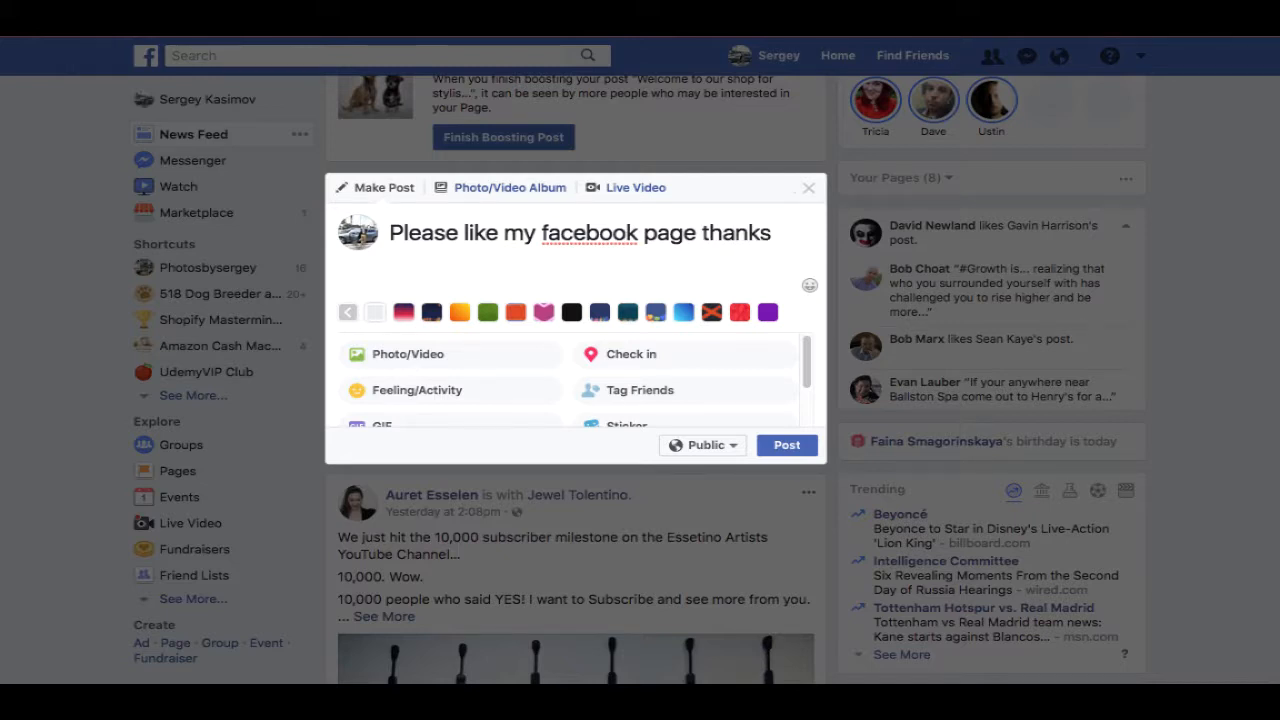
{"action": "key", "text": "Return"}
{"action": "type", "text": "I need 1,000 likes! Do you part ;)"}
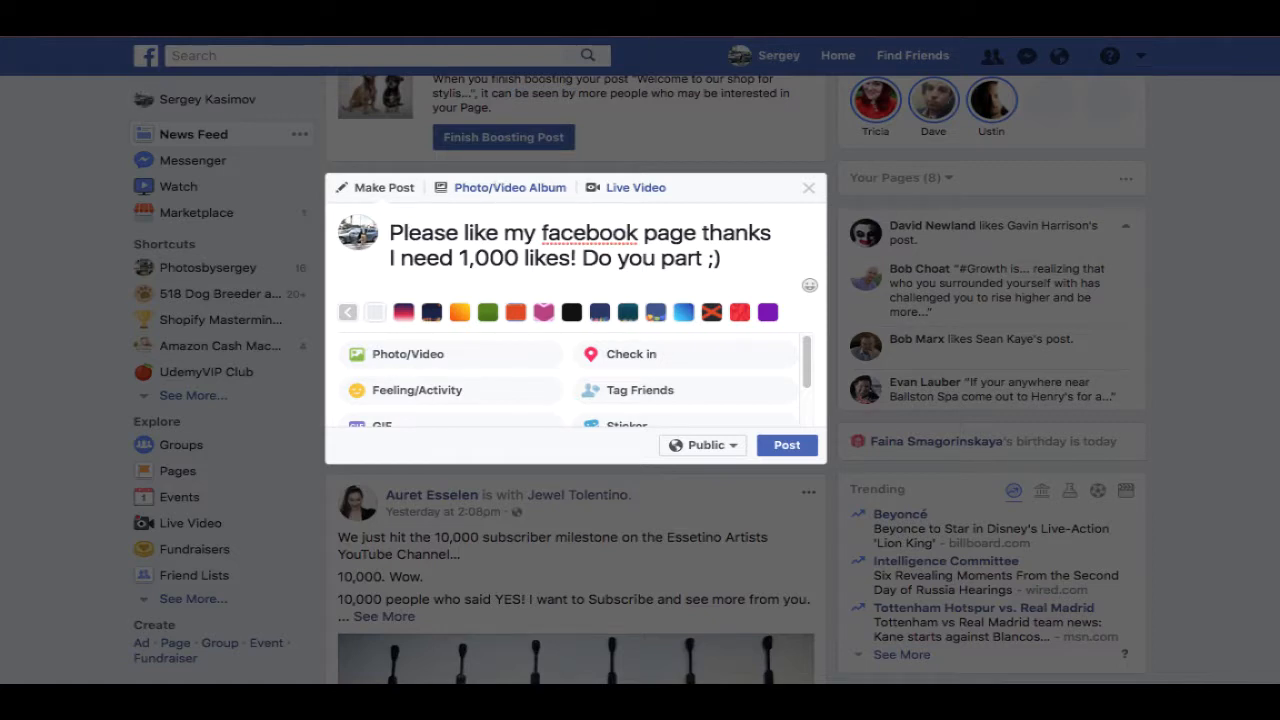
{"action": "left_click", "coordinate": [120, 2]}
{"action": "left_click", "coordinate": [143, 3]}
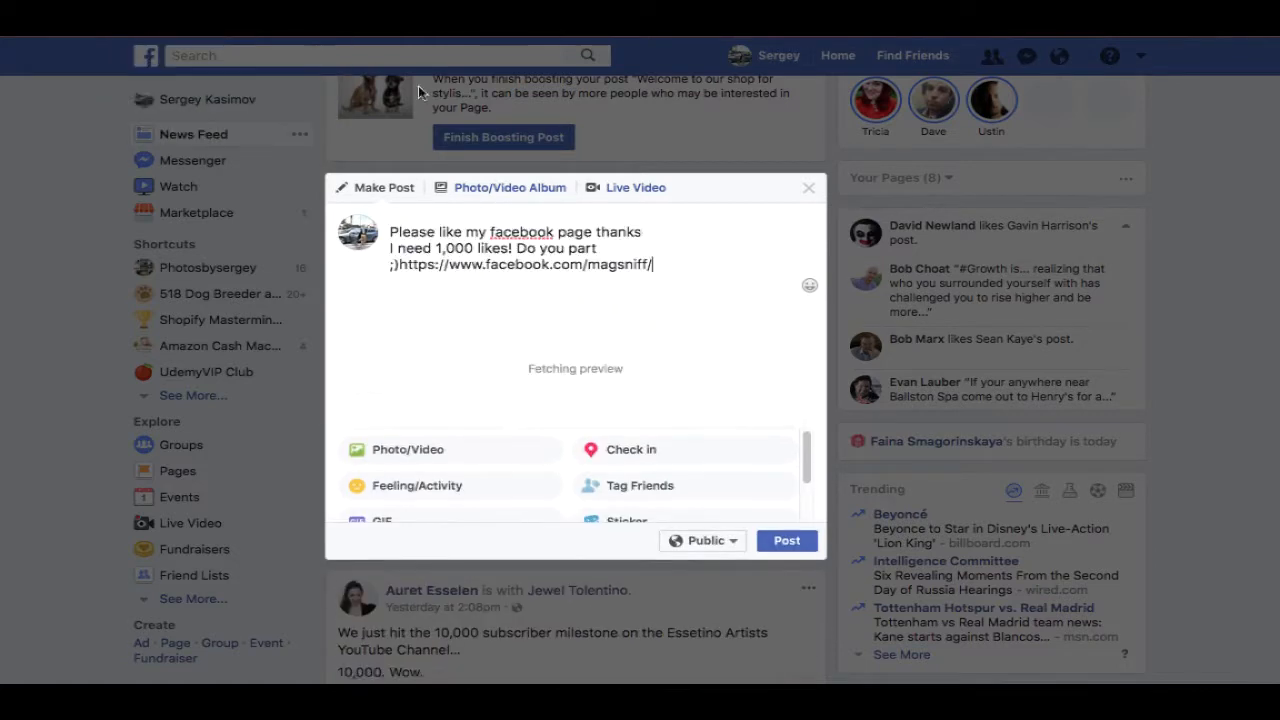
{"action": "left_click", "coordinate": [612, 247]}
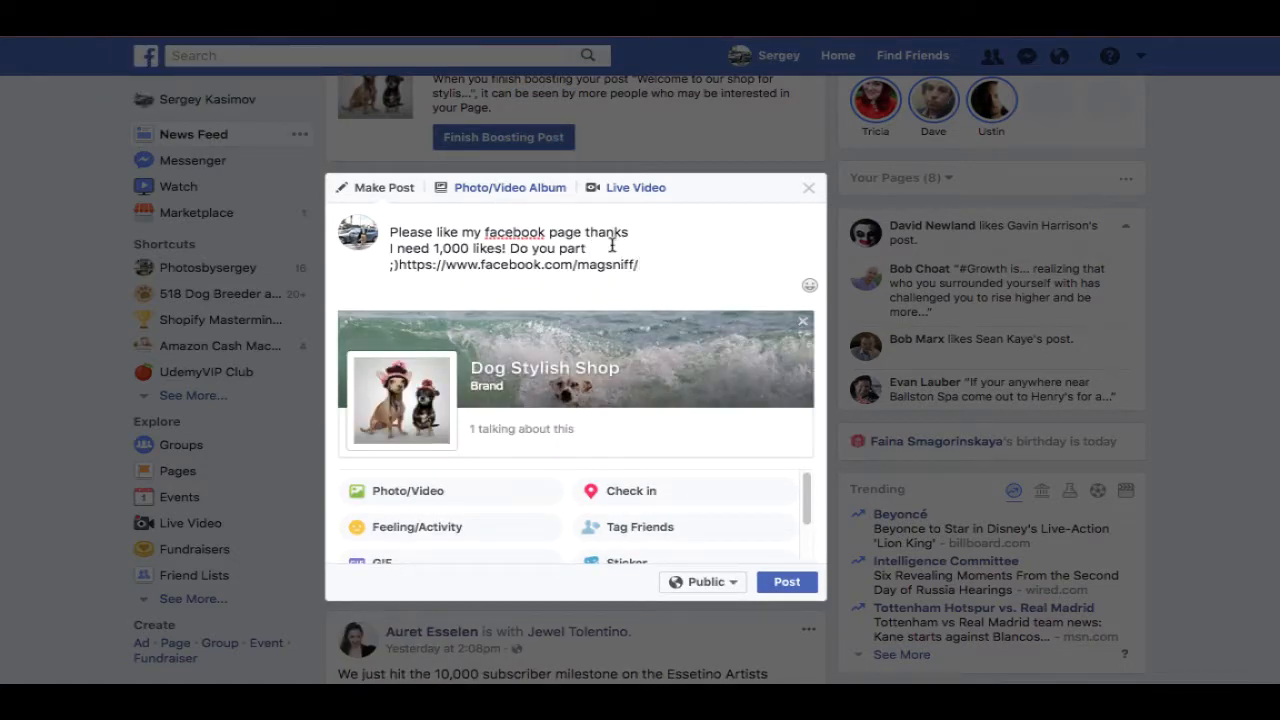
{"action": "type", "text": "thank yo"}
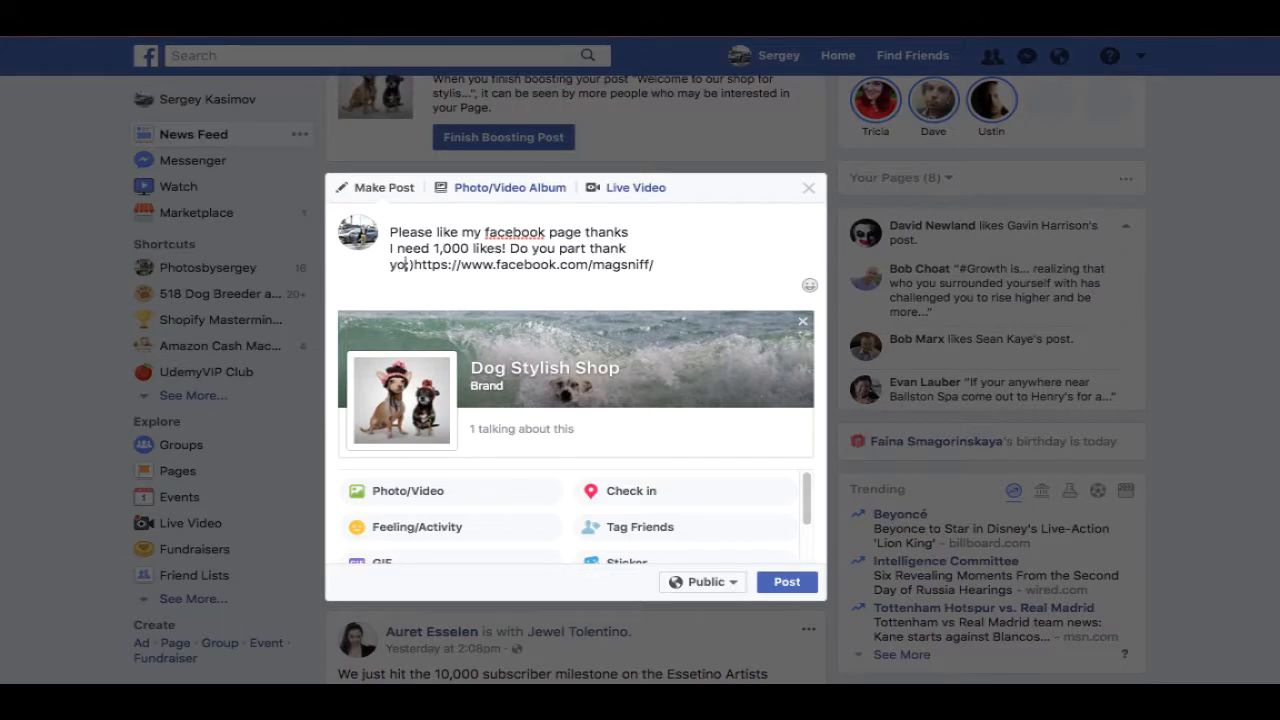
{"action": "type", "text": "u so much"}
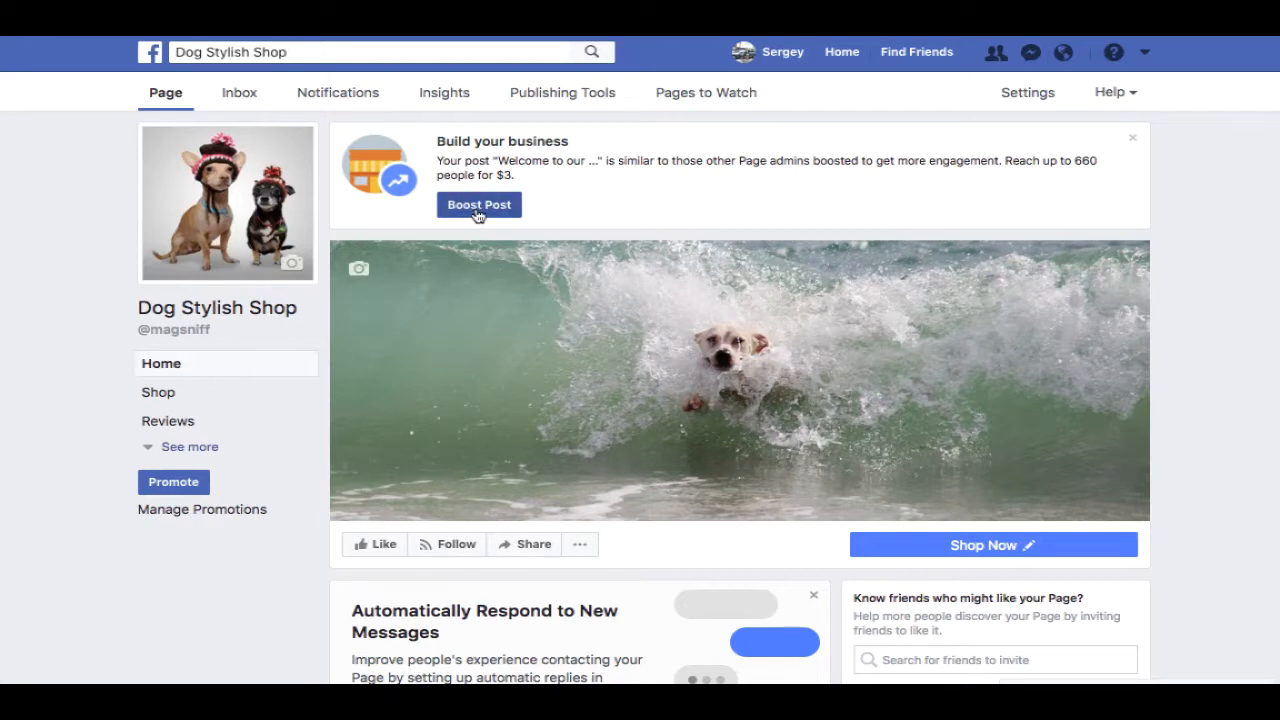
- Review the boost suggestion reaching up to 660 people, then open the welcome post
{"action": "left_click_drag", "start_coordinate": [1004, 161], "coordinate": [1103, 166]}
{"action": "left_click", "coordinate": [1058, 190]}
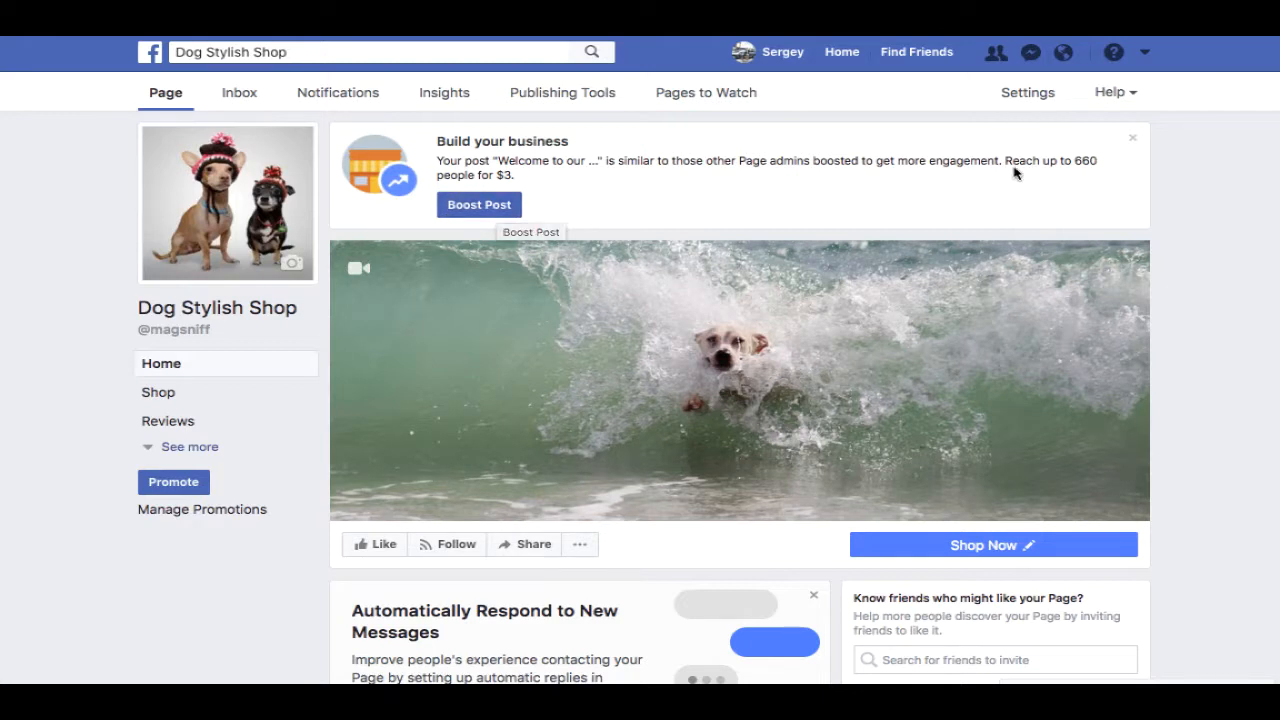
{"action": "left_click_drag", "start_coordinate": [1005, 160], "coordinate": [1098, 172]}
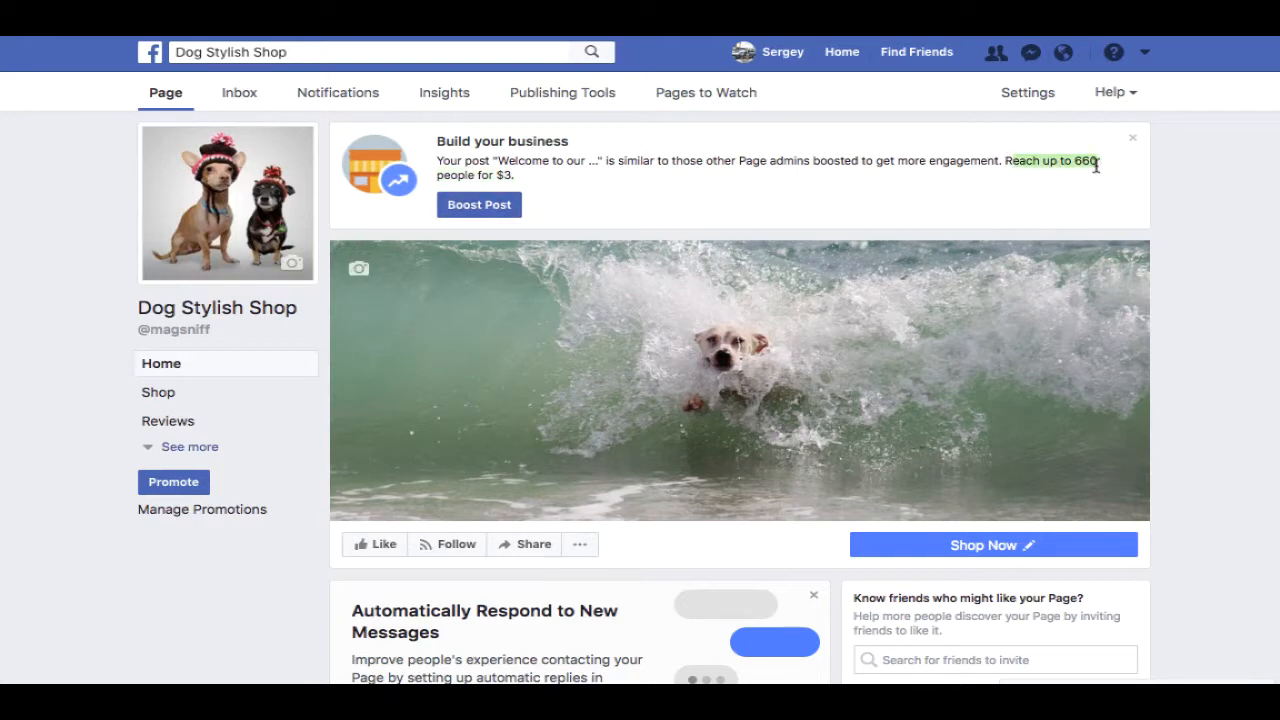
{"action": "left_click", "coordinate": [1076, 160]}
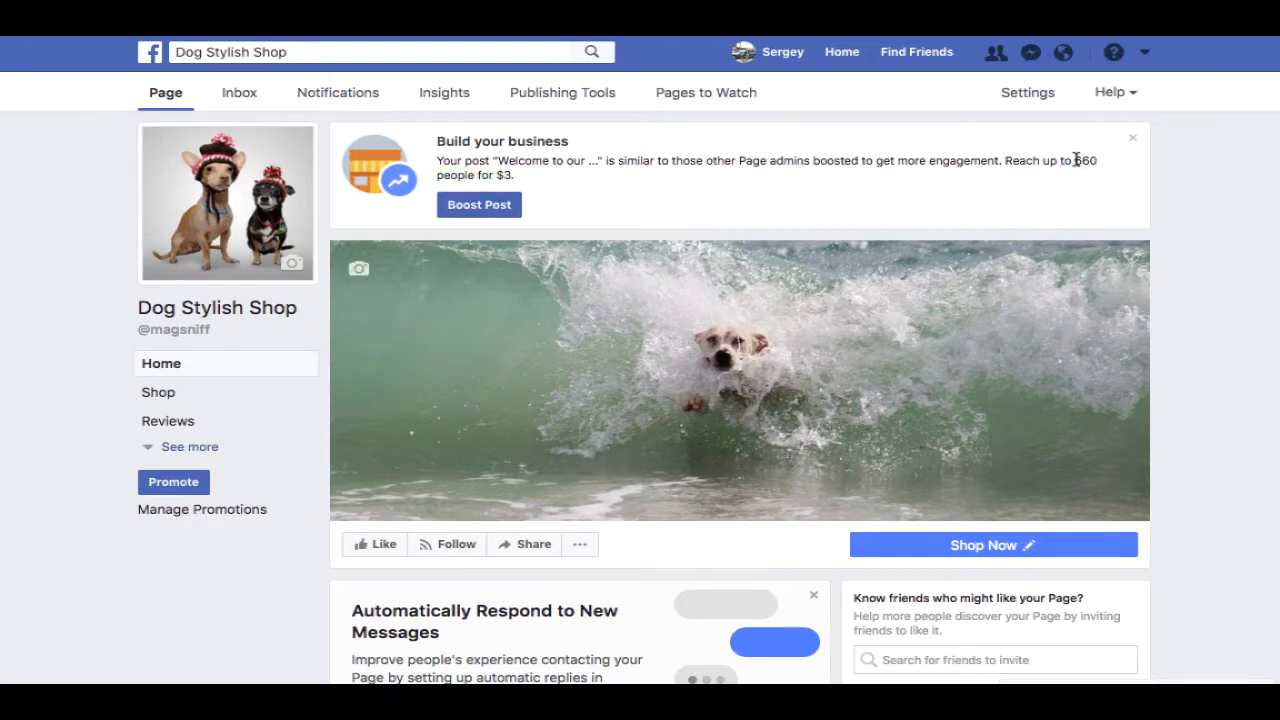
{"action": "left_click", "coordinate": [500, 208]}
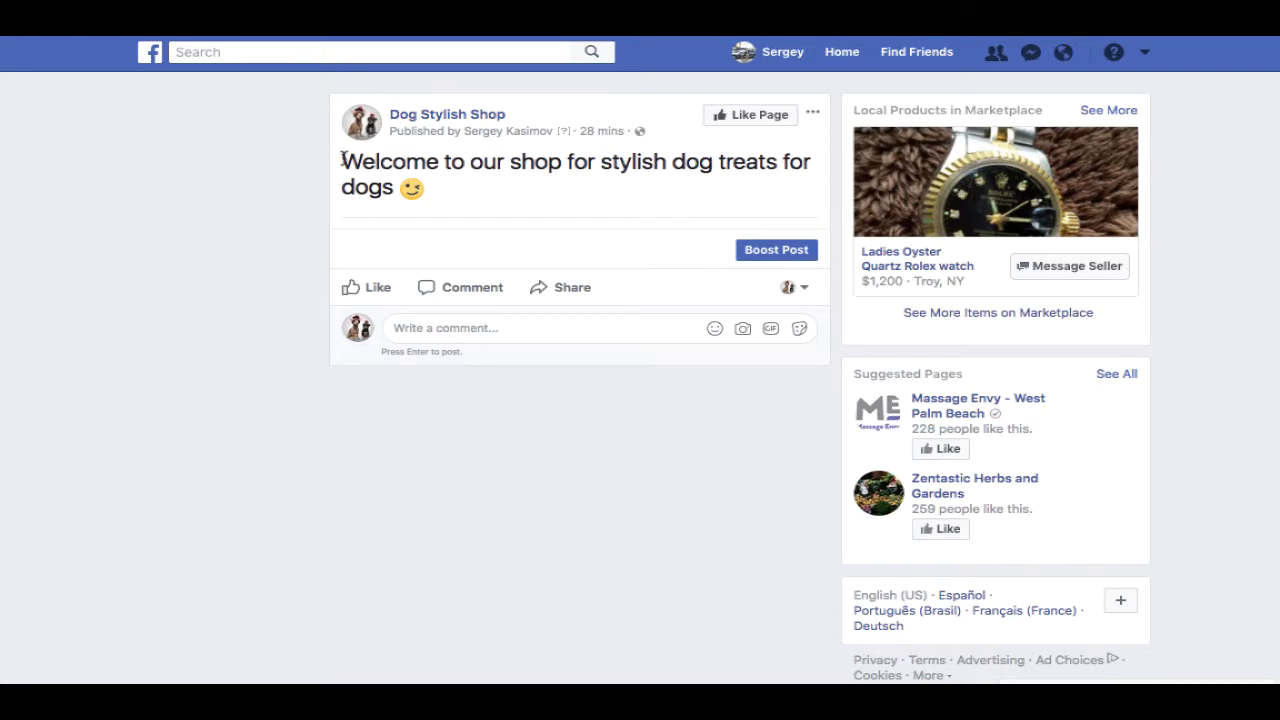
- Highlight the welcome post's text, then open its Boost Post settings
{"action": "left_click_drag", "start_coordinate": [343, 160], "coordinate": [486, 191]}
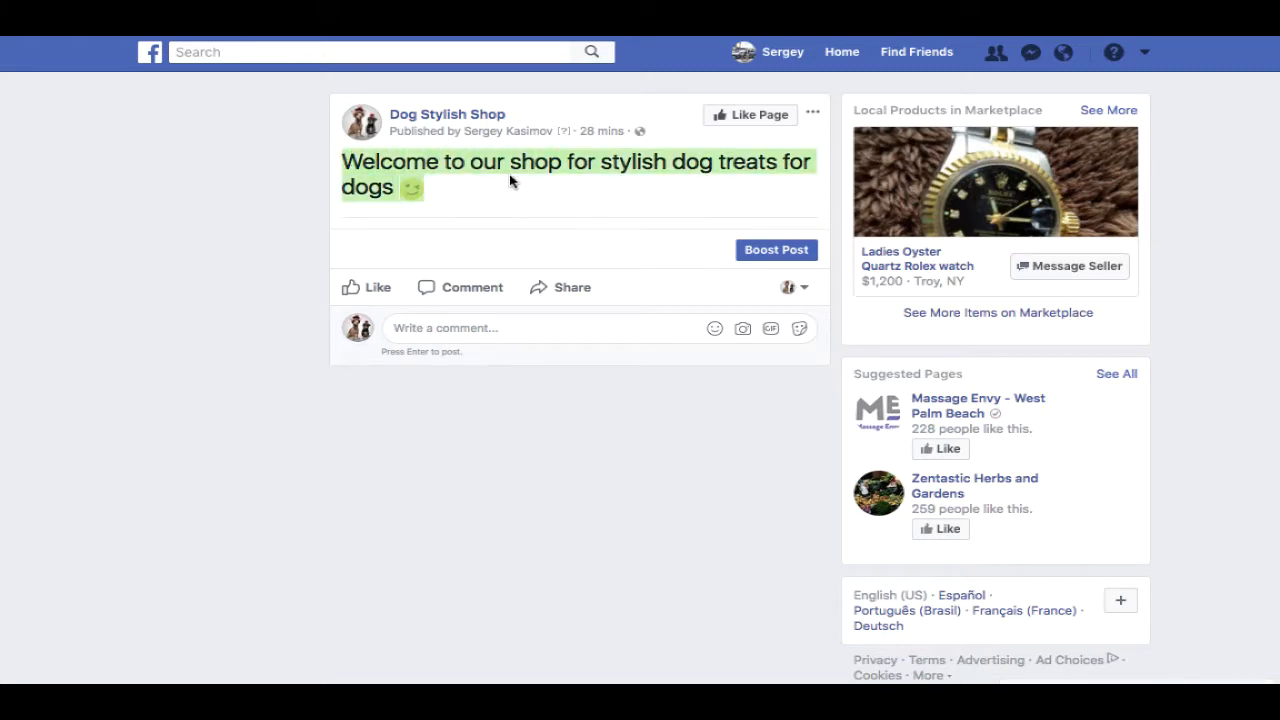
{"action": "left_click", "coordinate": [503, 197]}
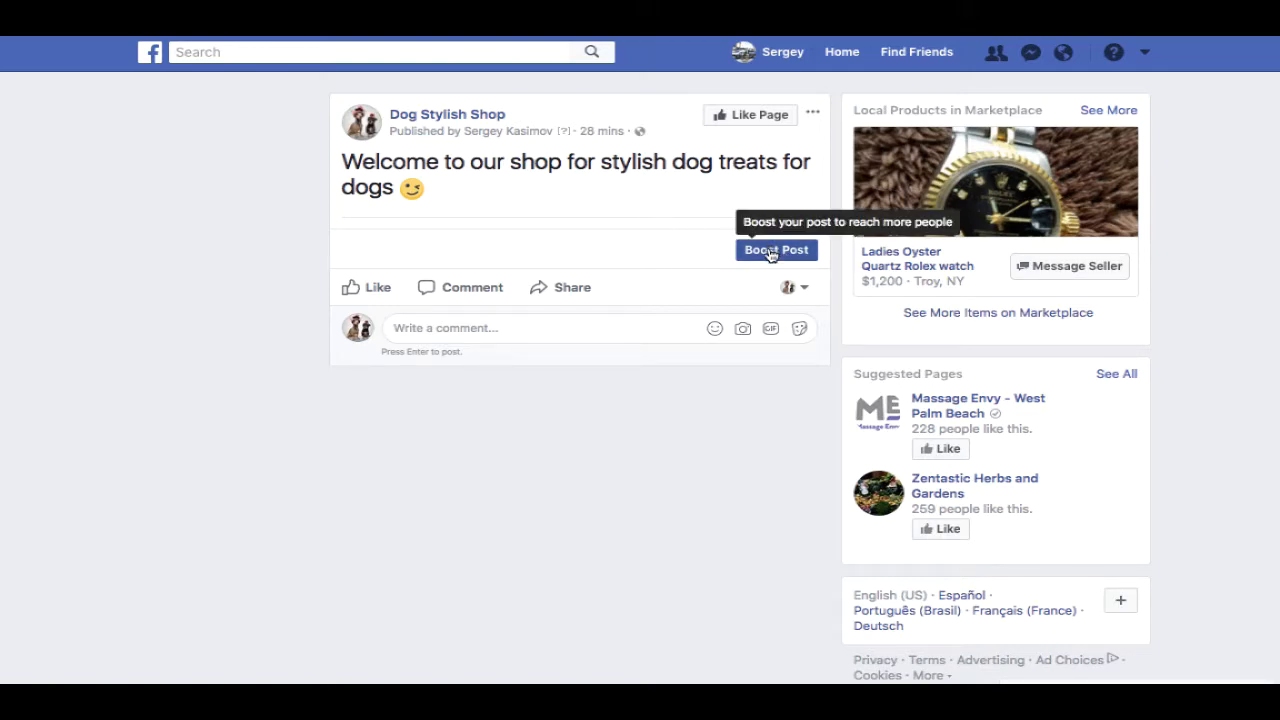
{"action": "left_click", "coordinate": [789, 253]}
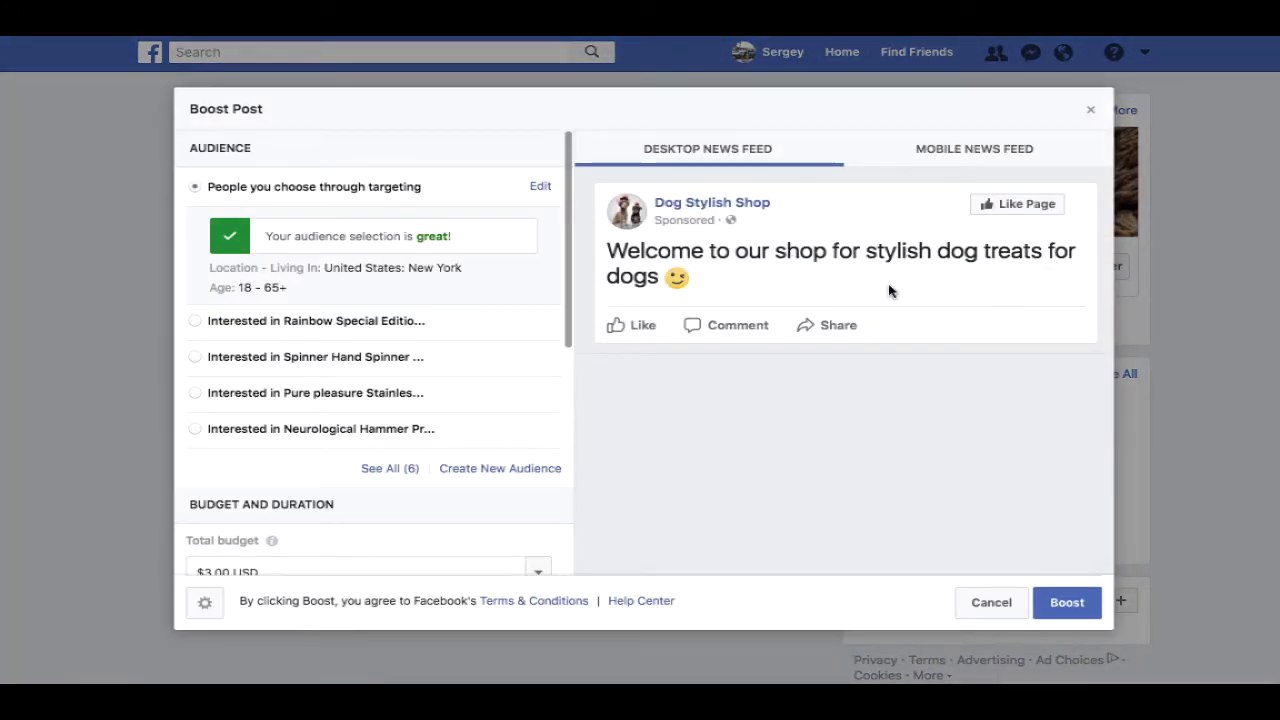
- Set the boost duration to 7 days and the total budget to $10.00 USD
{"action": "left_click_drag", "start_coordinate": [569, 293], "coordinate": [558, 406]}
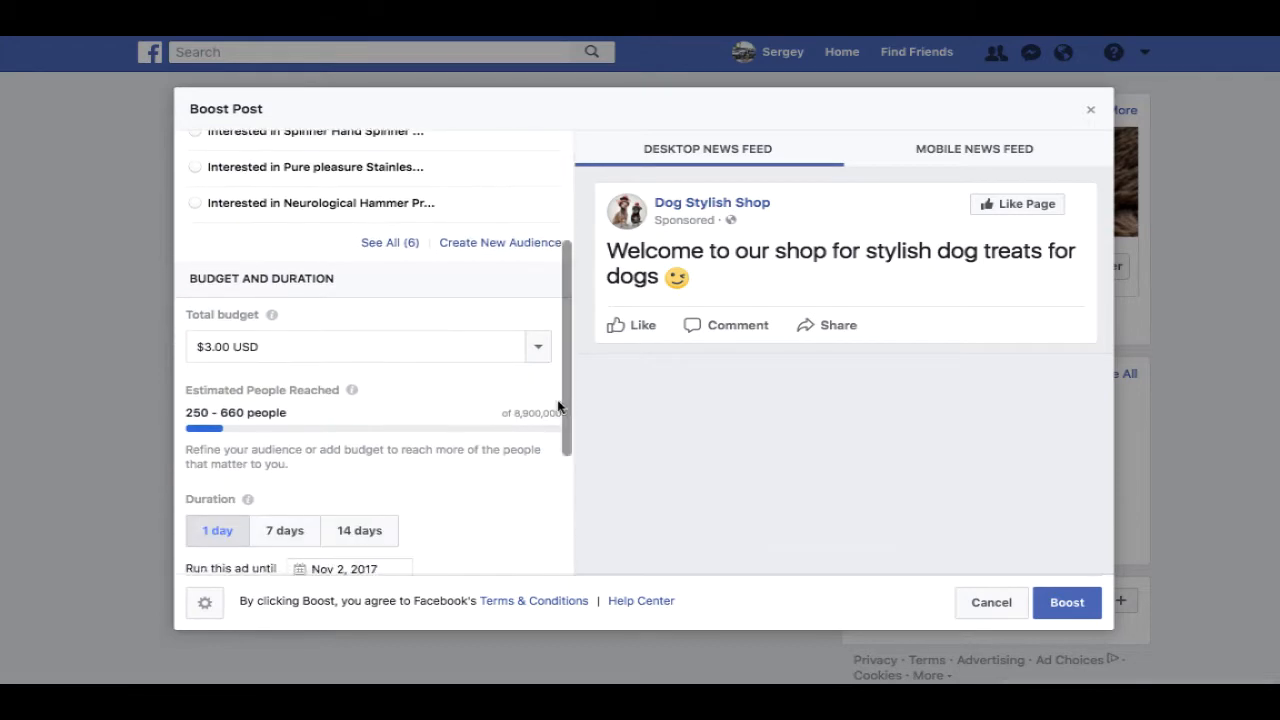
{"action": "left_click_drag", "start_coordinate": [218, 413], "coordinate": [297, 418]}
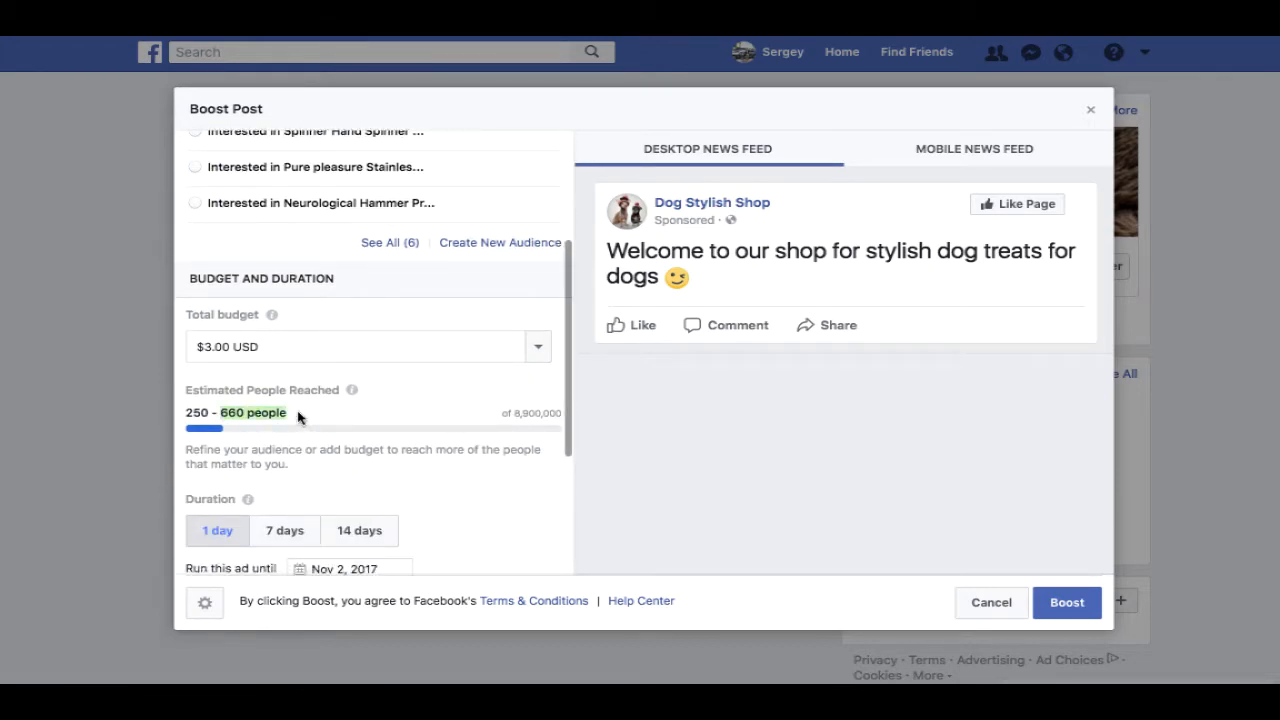
{"action": "scroll", "coordinate": [335, 417], "scroll_direction": "down", "scroll_amount": 1}
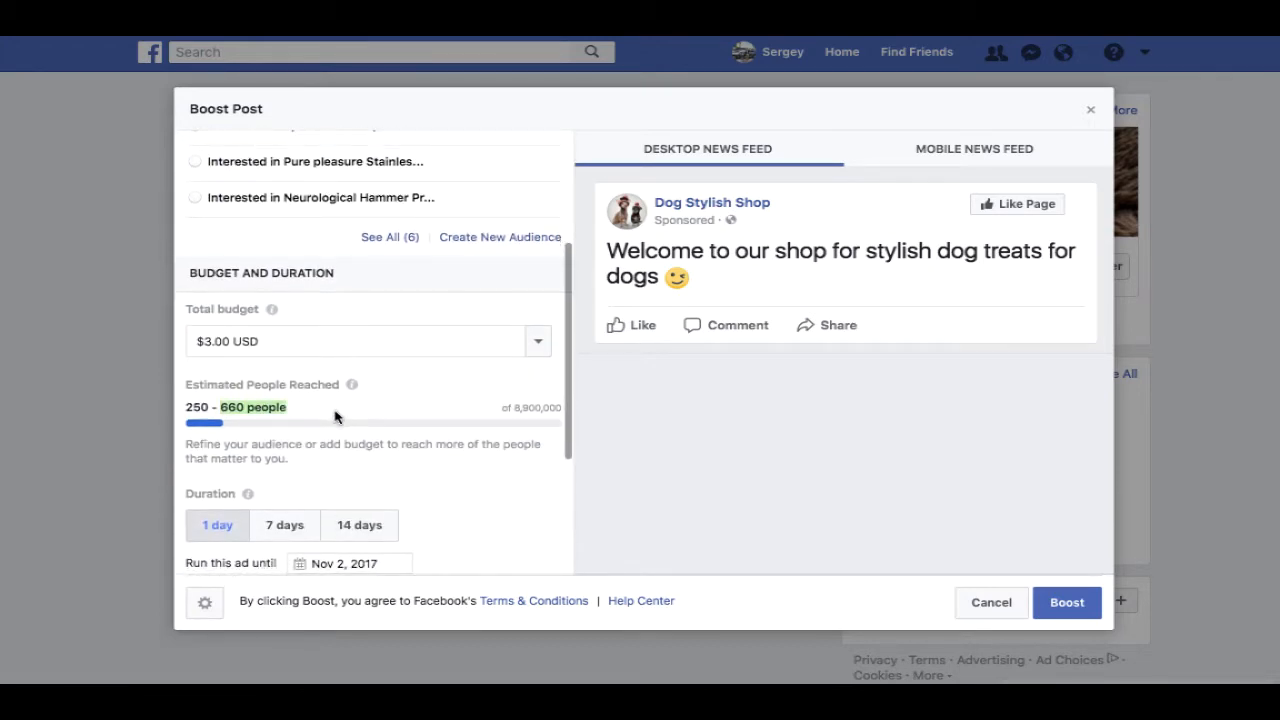
{"action": "scroll", "coordinate": [335, 420], "scroll_direction": "up", "scroll_amount": 1}
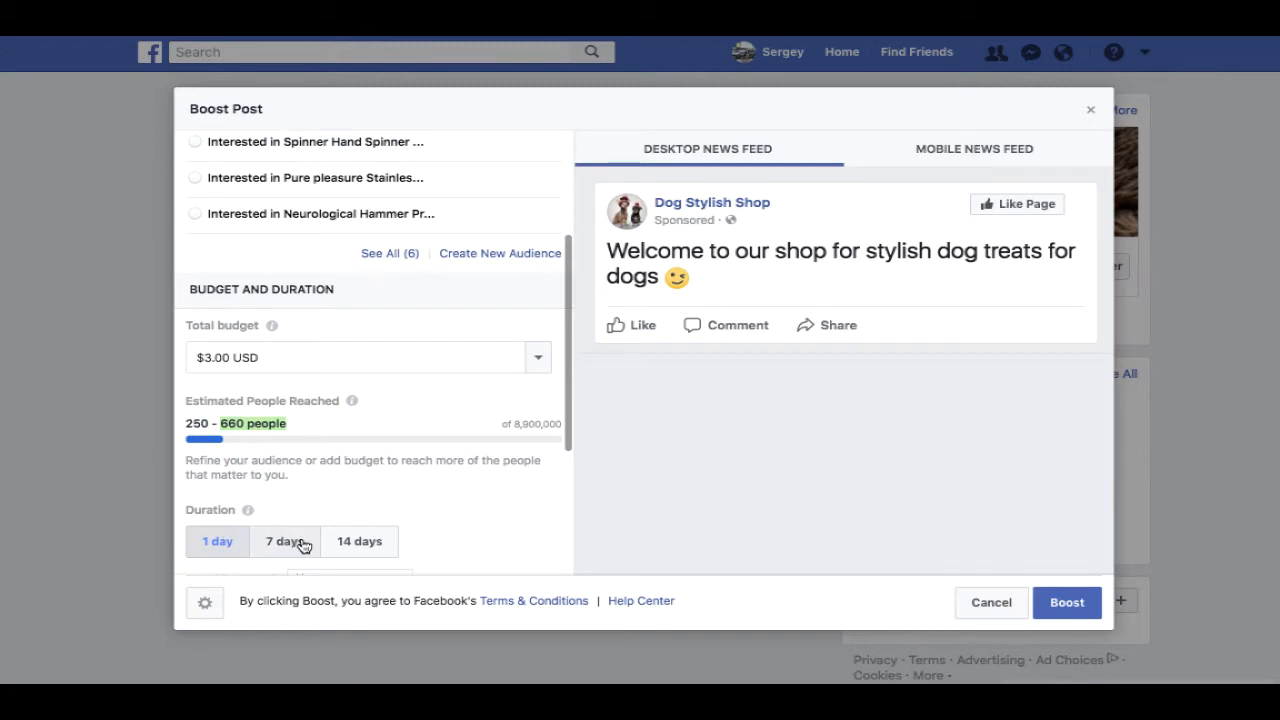
{"action": "left_click", "coordinate": [300, 542]}
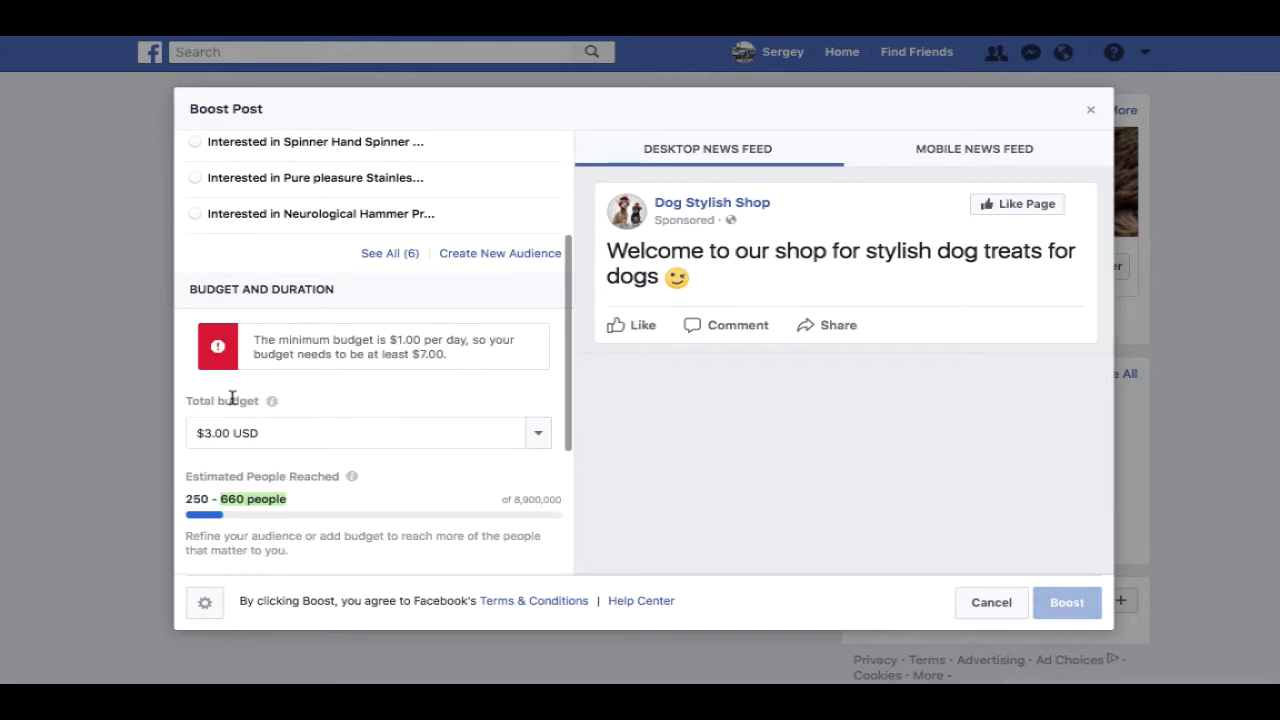
{"action": "double_click", "coordinate": [266, 339]}
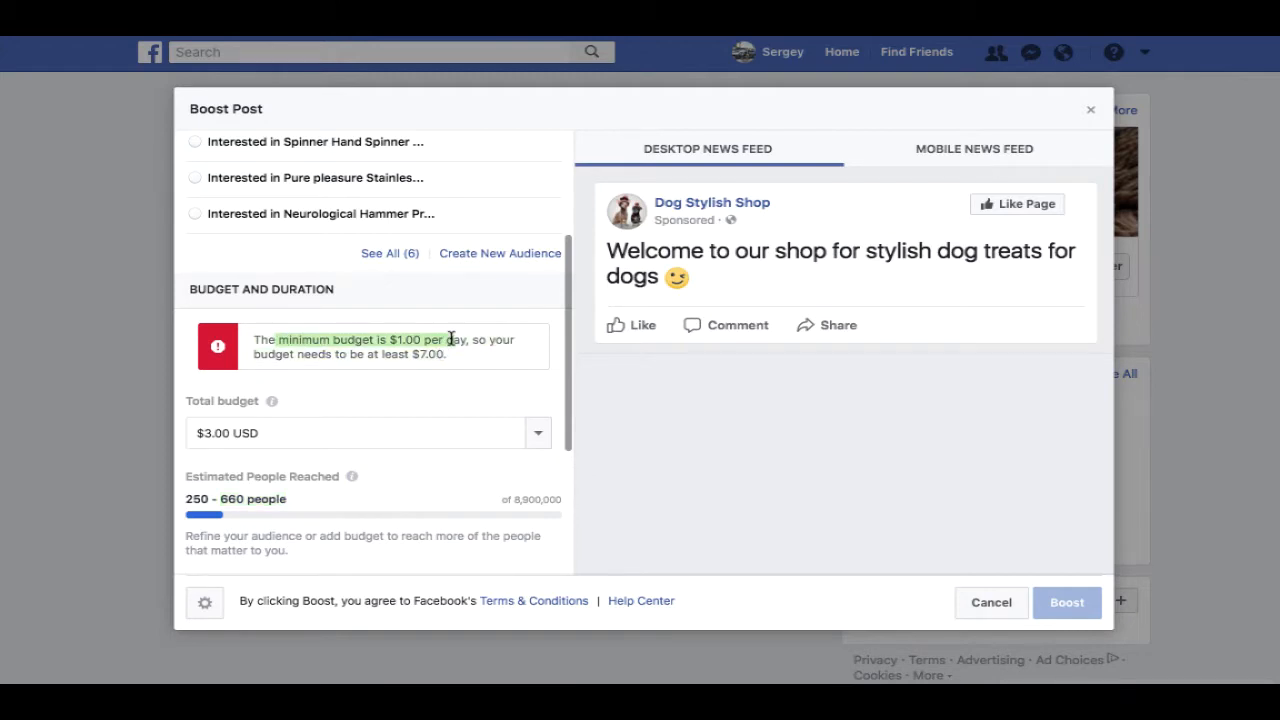
{"action": "left_click", "coordinate": [372, 432]}
{"action": "triple_click", "coordinate": [372, 432]}
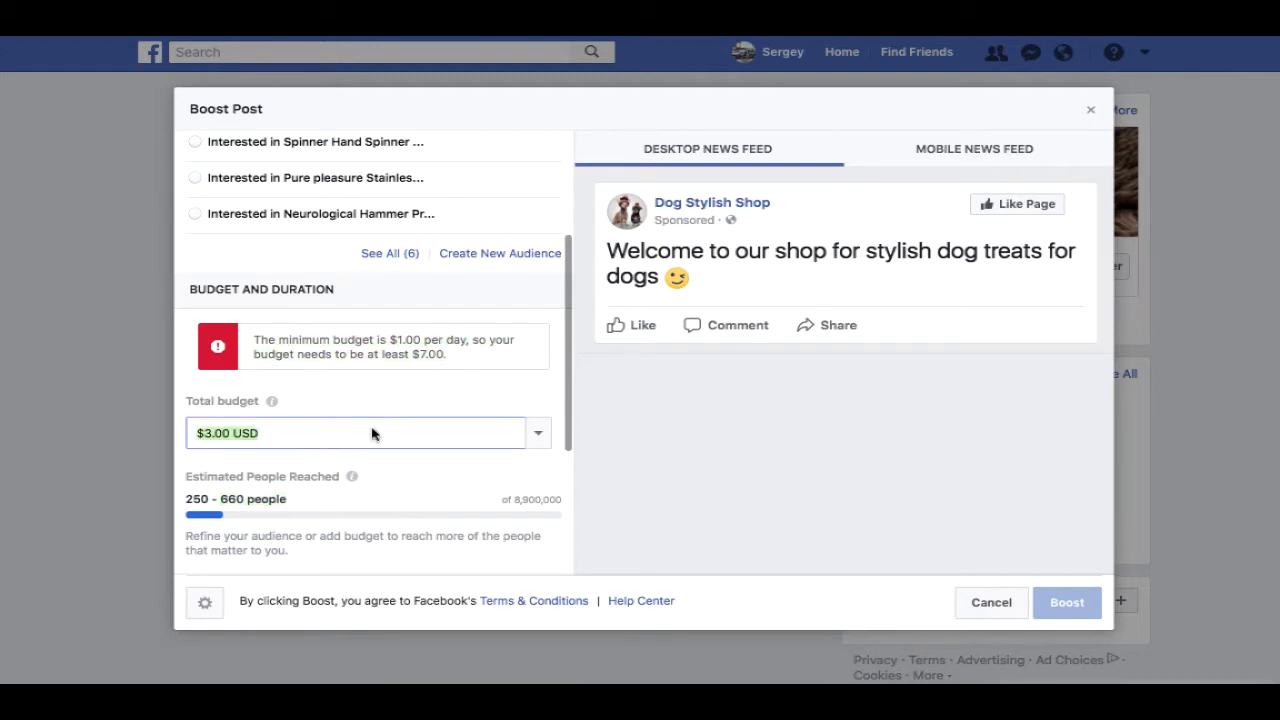
{"action": "left_click", "coordinate": [540, 432]}
{"action": "left_click", "coordinate": [352, 558]}
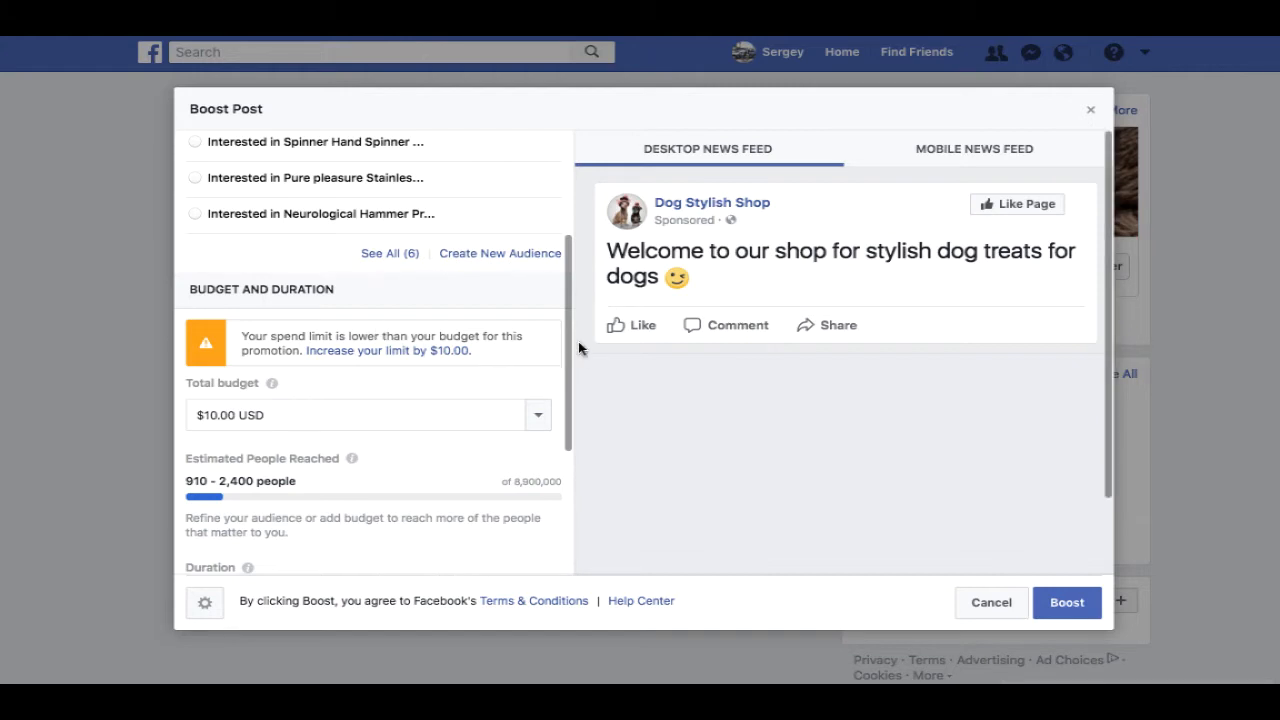
{"action": "scroll", "coordinate": [566, 343], "scroll_direction": "down", "scroll_amount": 3}
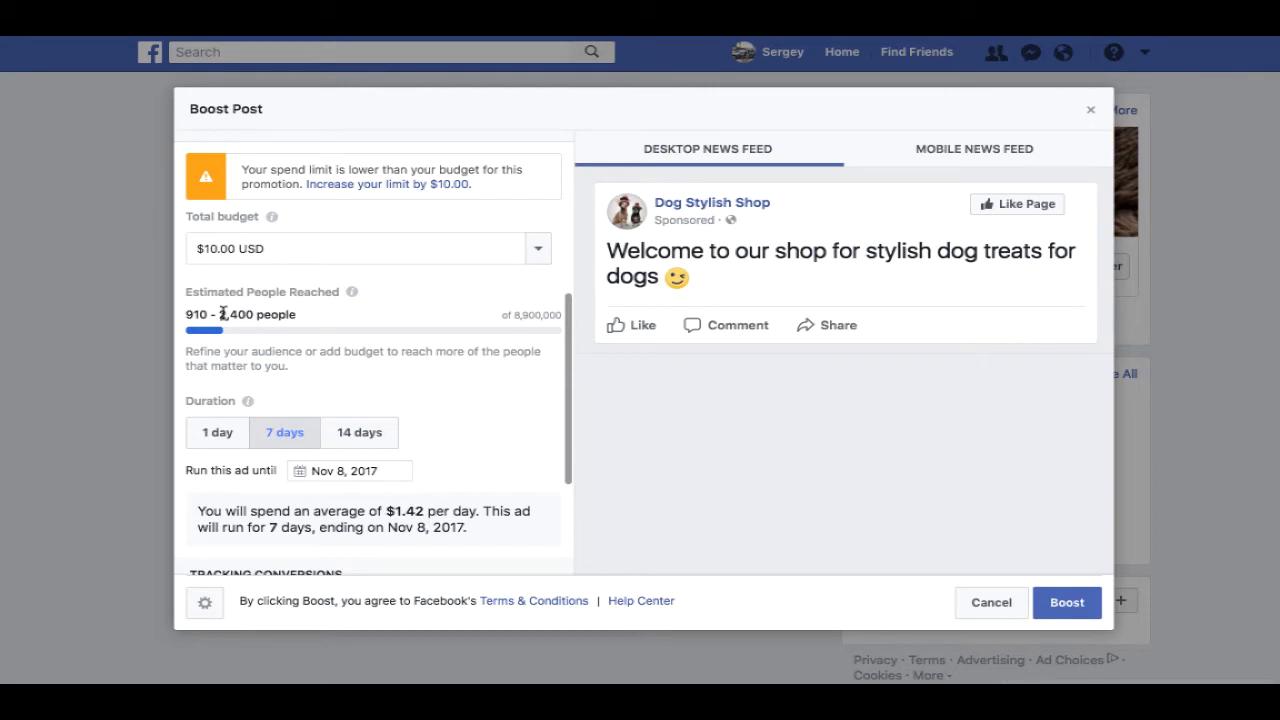
- Change the boost to 14 days with a custom $50.00 USD total budget
{"action": "left_click", "coordinate": [365, 432]}
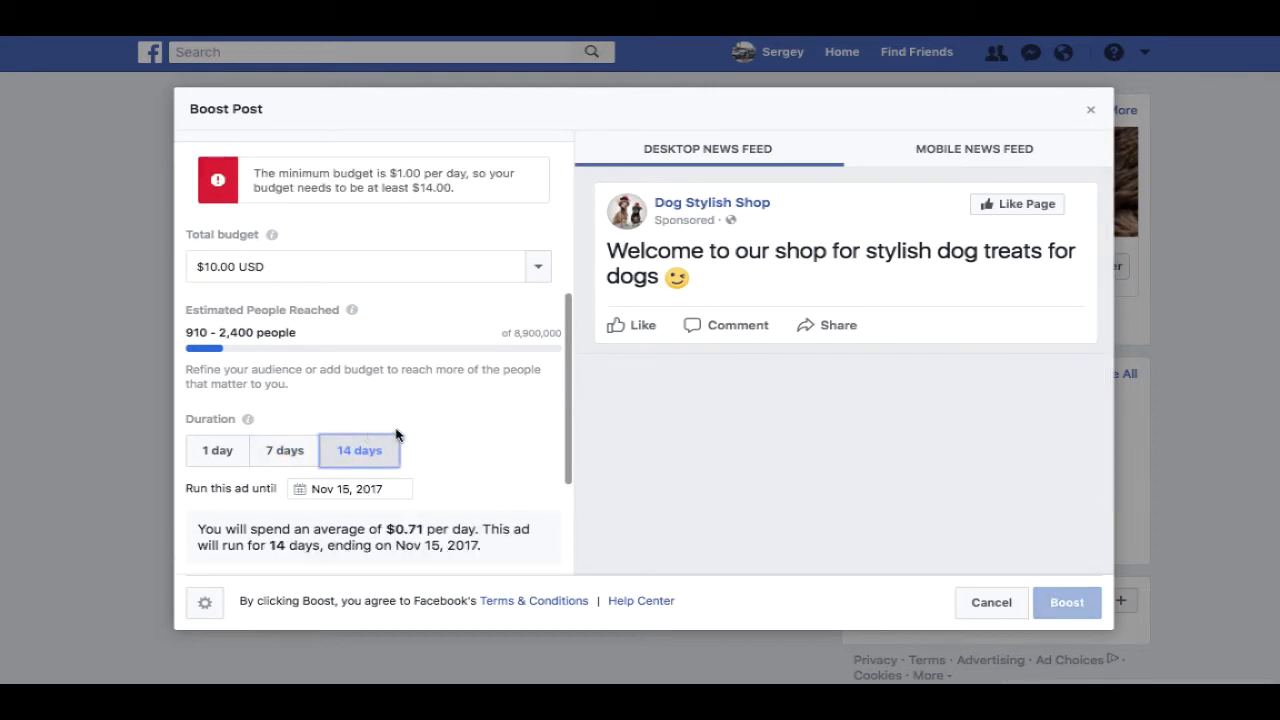
{"action": "left_click", "coordinate": [535, 267]}
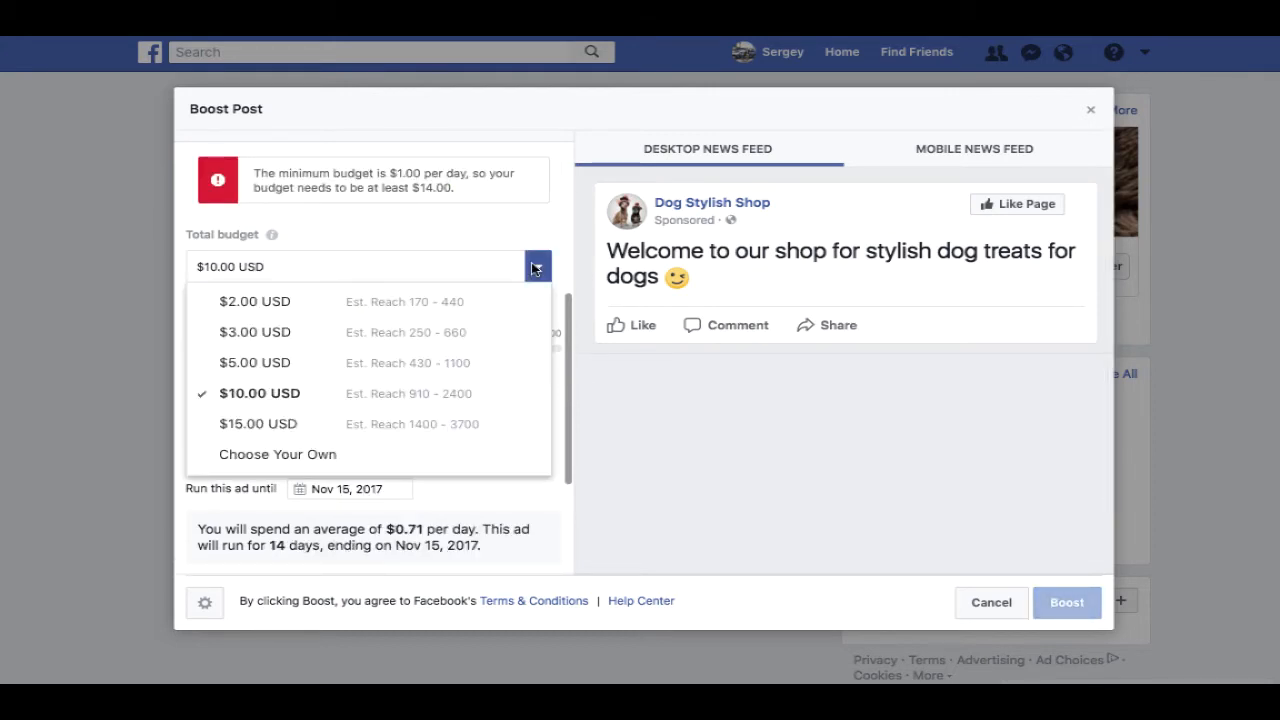
{"action": "left_click", "coordinate": [375, 460]}
{"action": "triple_click", "coordinate": [298, 271]}
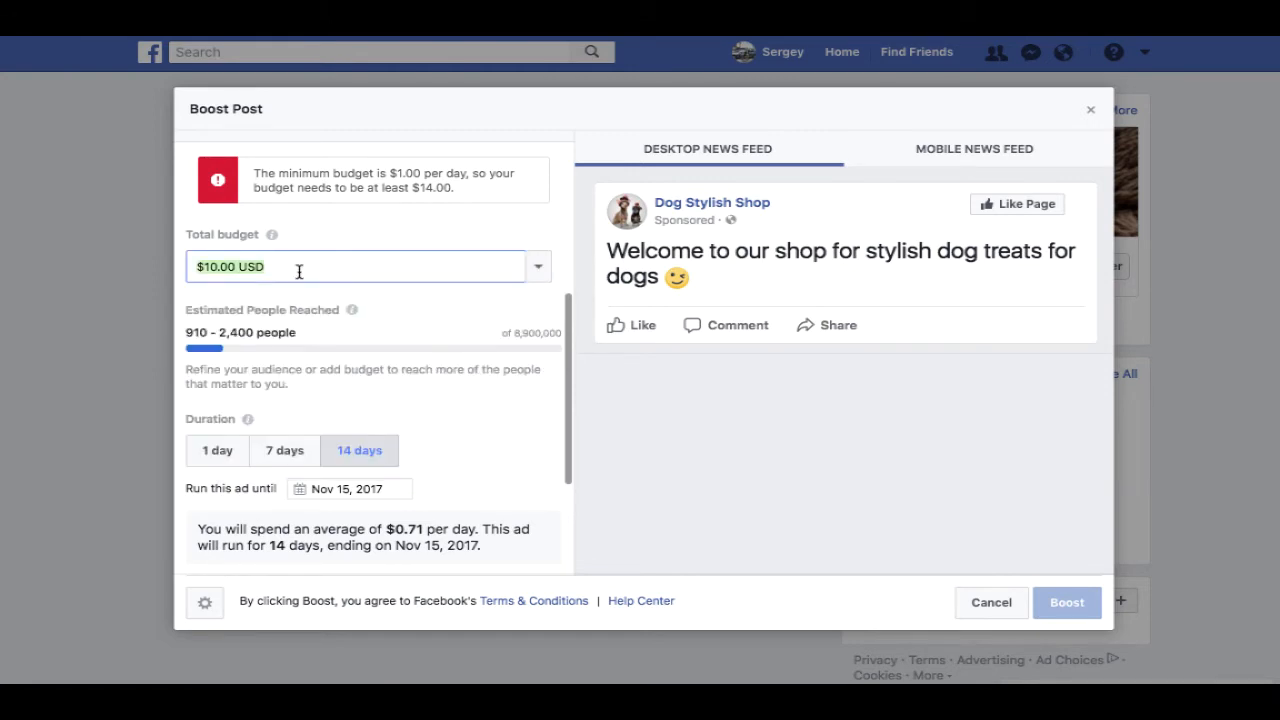
{"action": "type", "text": "50"}
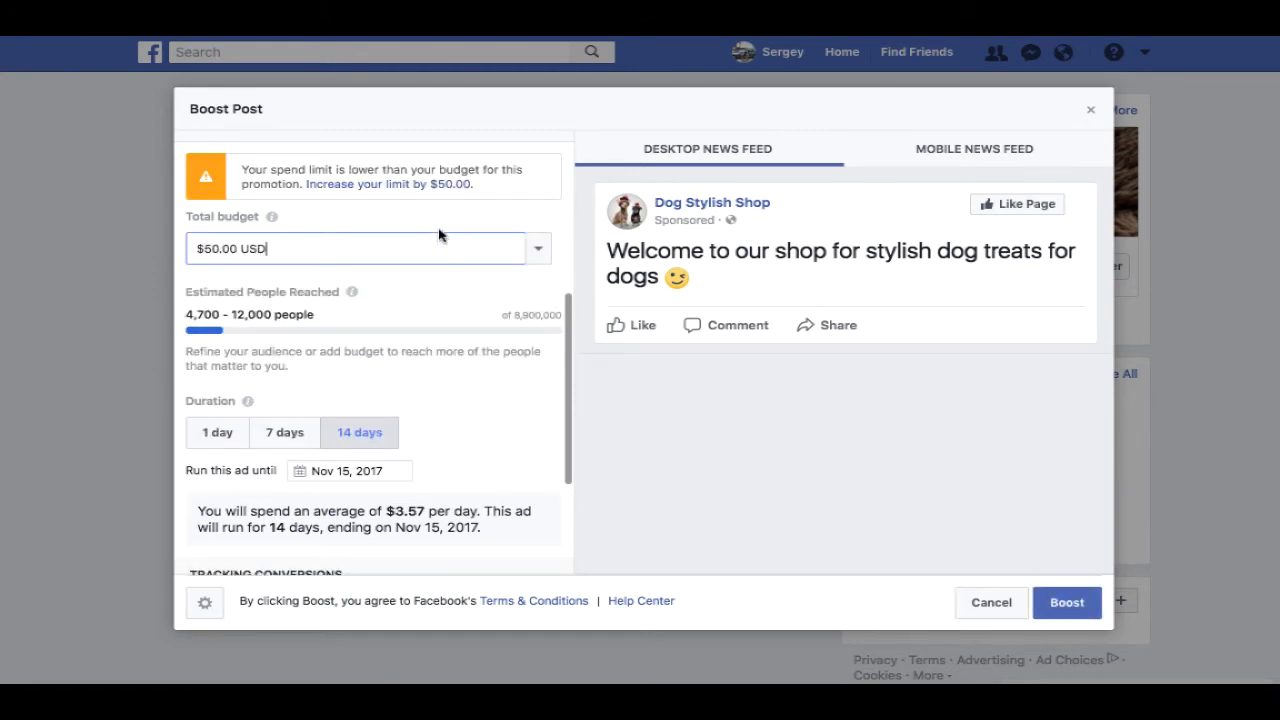
{"action": "left_click", "coordinate": [232, 314]}
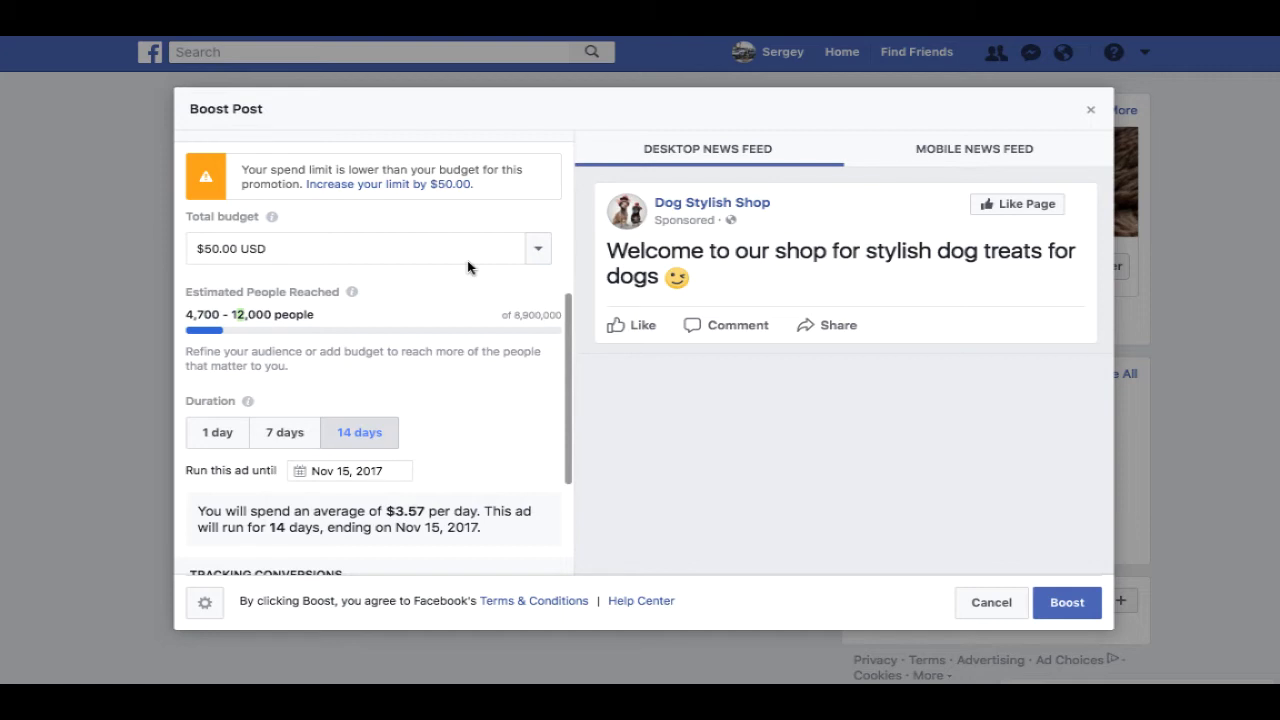
{"action": "scroll", "coordinate": [467, 260], "scroll_direction": "down", "scroll_amount": 1}
{"action": "left_click_drag", "start_coordinate": [509, 302], "coordinate": [550, 297]}
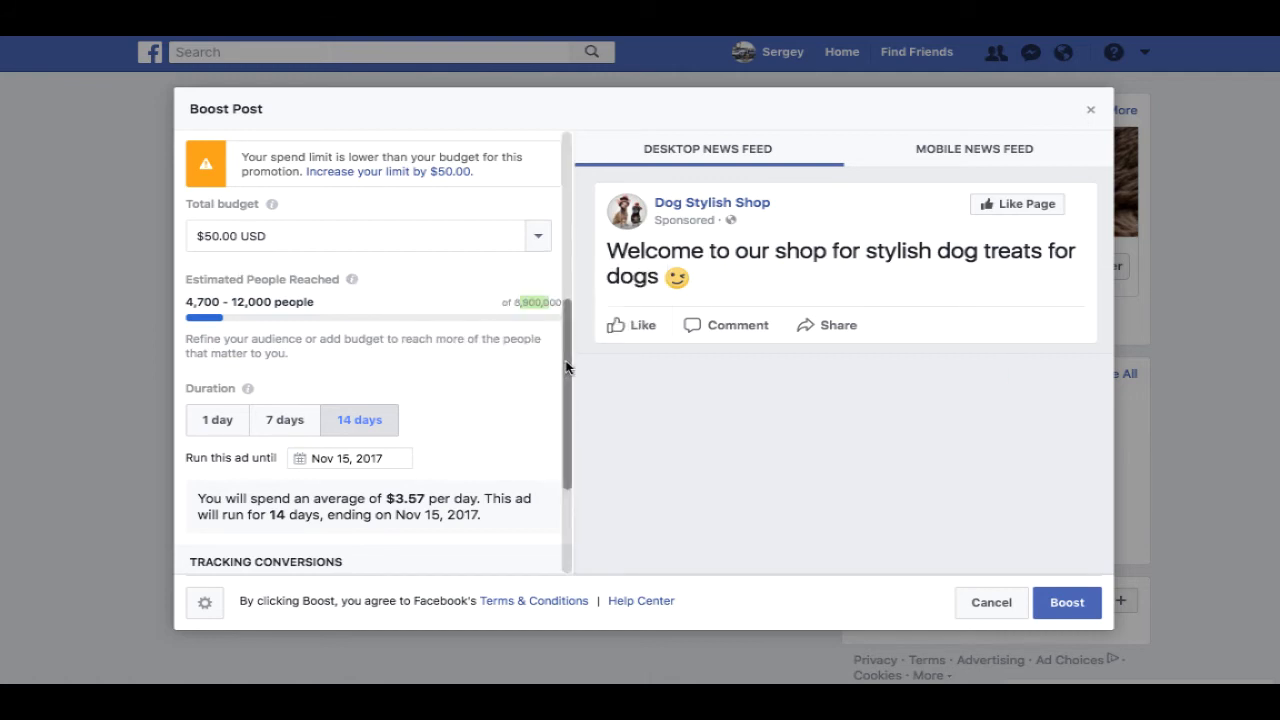
{"action": "left_click_drag", "start_coordinate": [563, 362], "coordinate": [556, 452]}
{"action": "scroll", "coordinate": [443, 261], "scroll_direction": "up", "scroll_amount": 5}
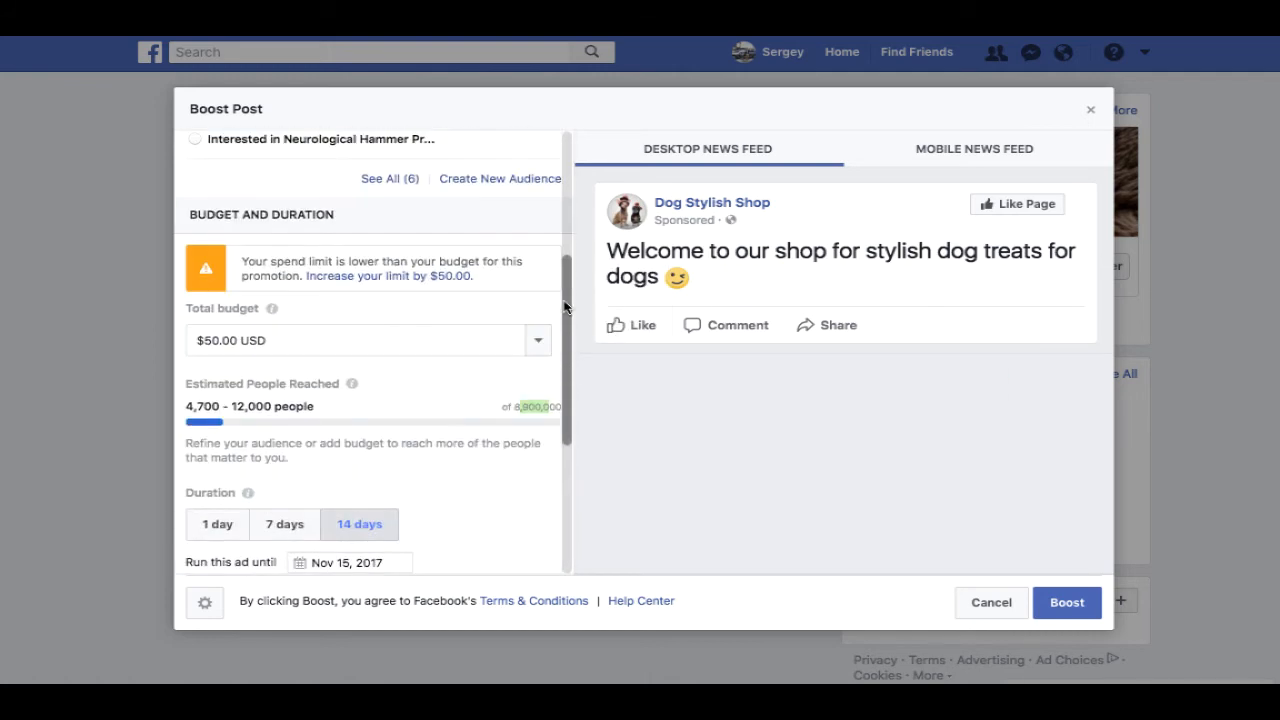